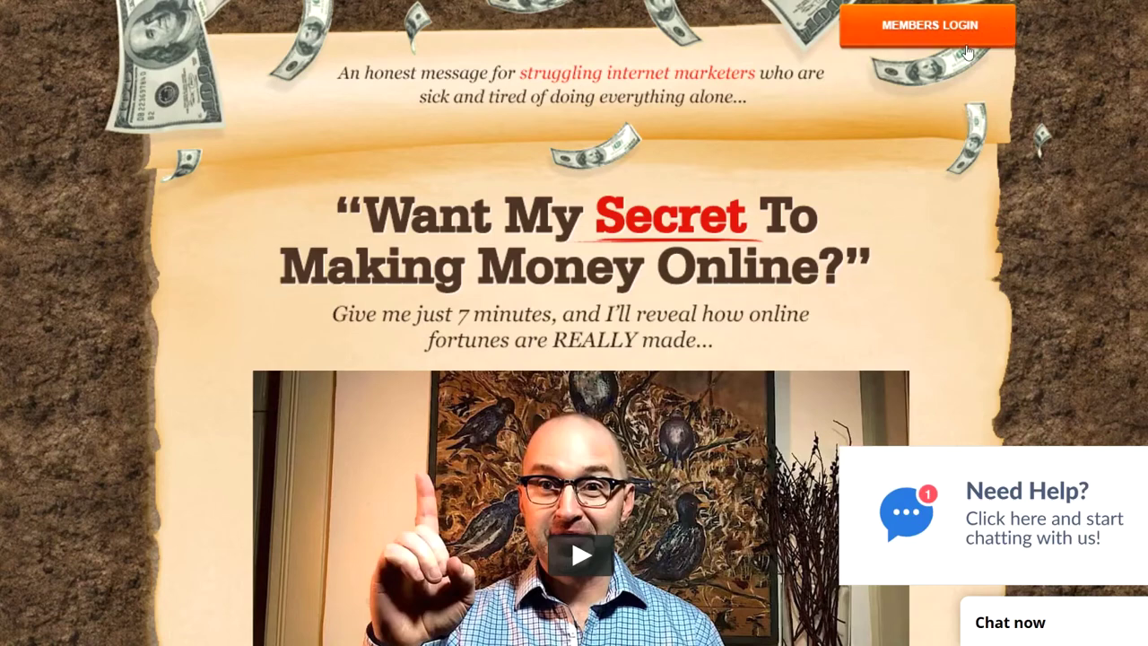
Step: Log in to the member area with the saved credentials and open the Mailing System page
{"action": "left_click", "coordinate": [960, 34]}
{"action": "left_click", "coordinate": [593, 591]}
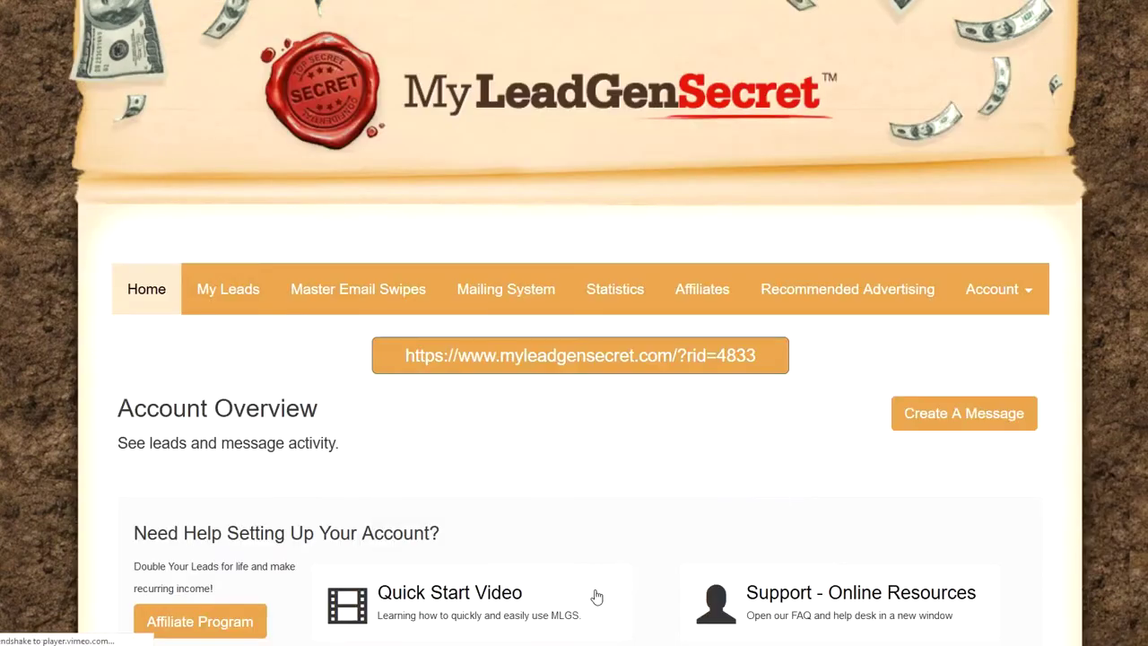
{"action": "left_click", "coordinate": [487, 291]}
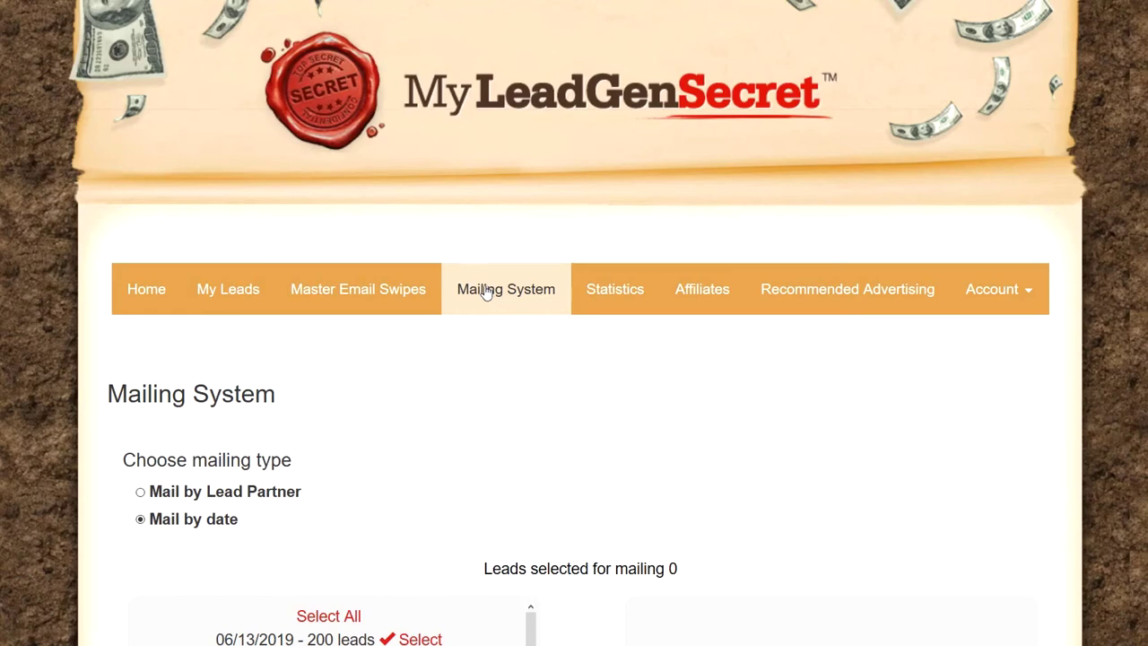
{"action": "scroll", "coordinate": [399, 339], "scroll_direction": "down", "scroll_amount": 3}
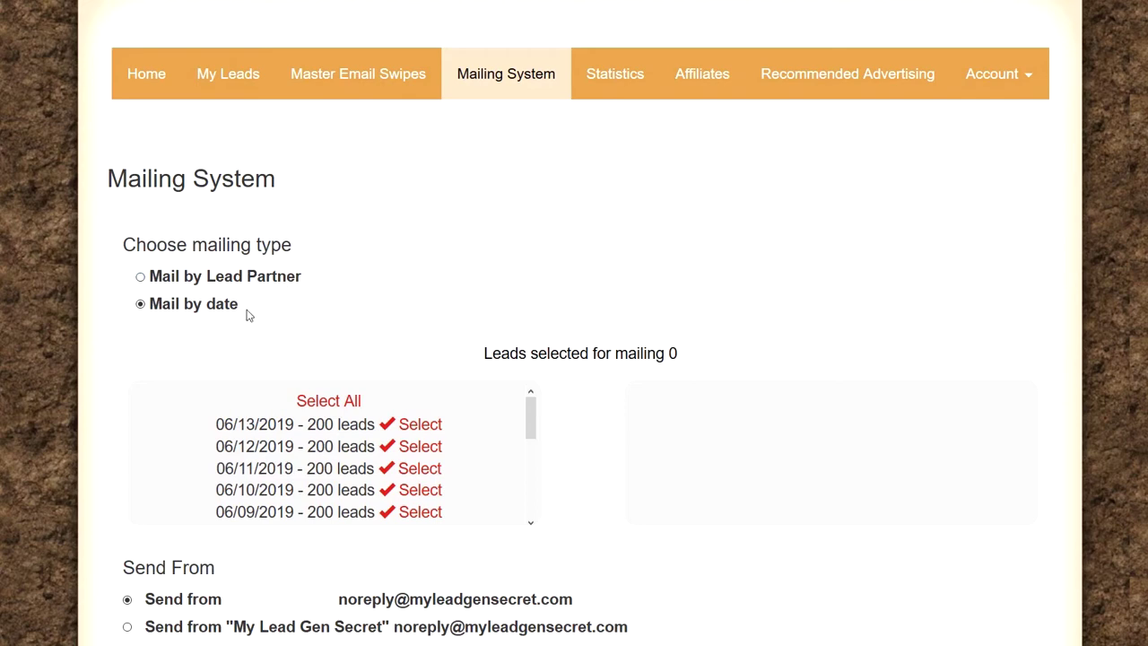
{"action": "left_click", "coordinate": [141, 278]}
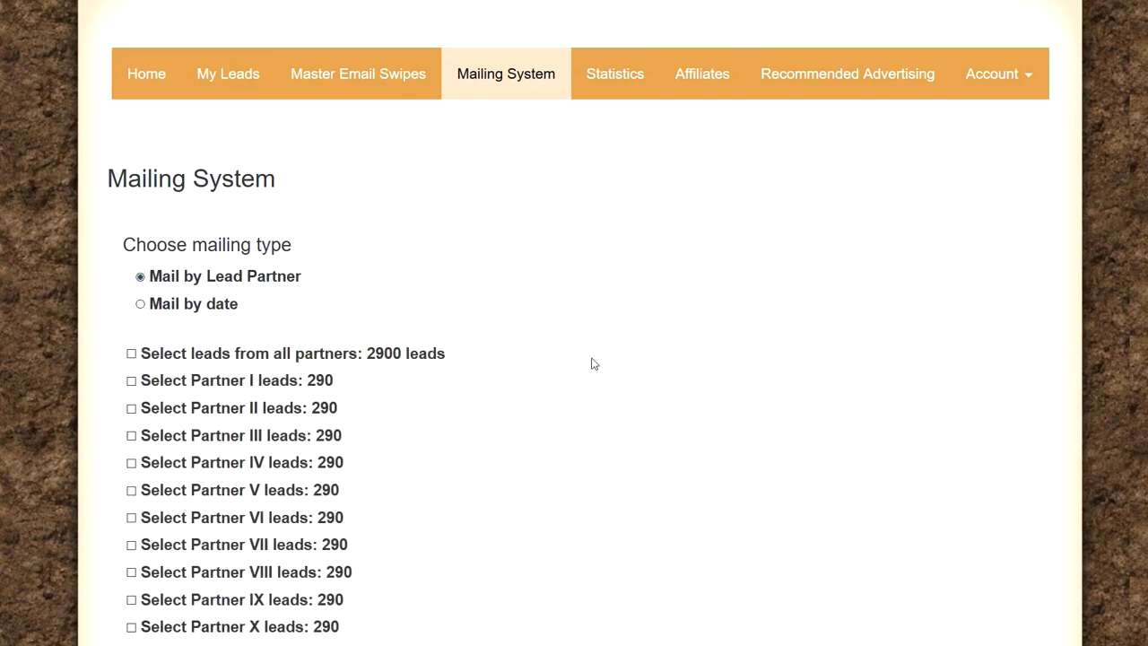
{"action": "scroll", "coordinate": [590, 364], "scroll_direction": "down", "scroll_amount": 3}
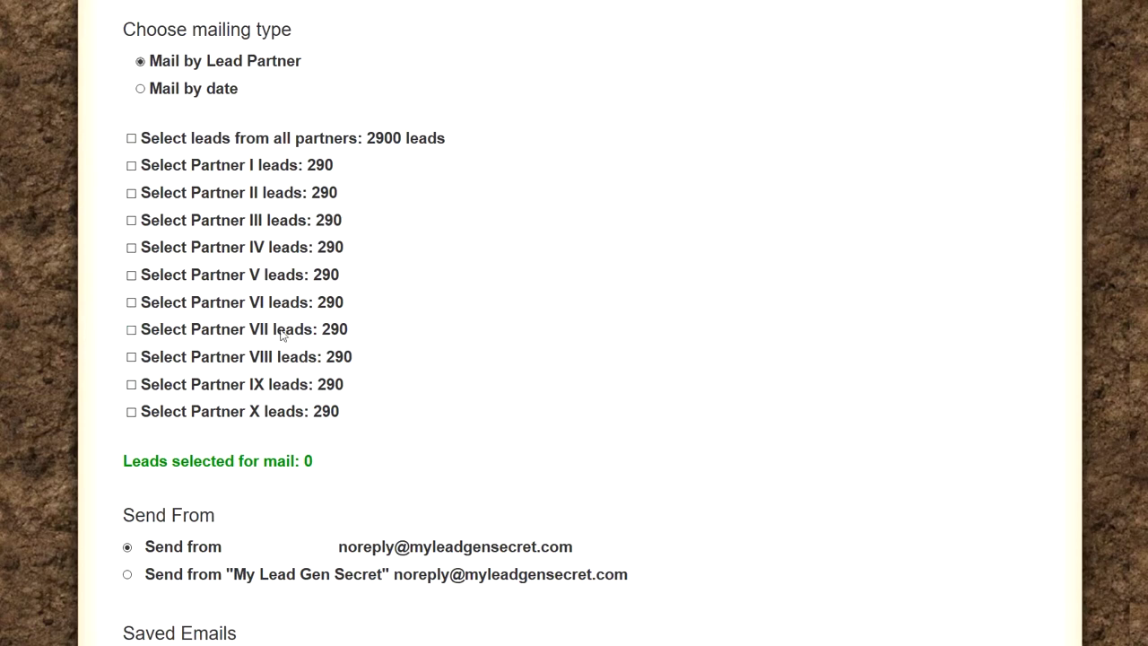
{"action": "left_click", "coordinate": [141, 89]}
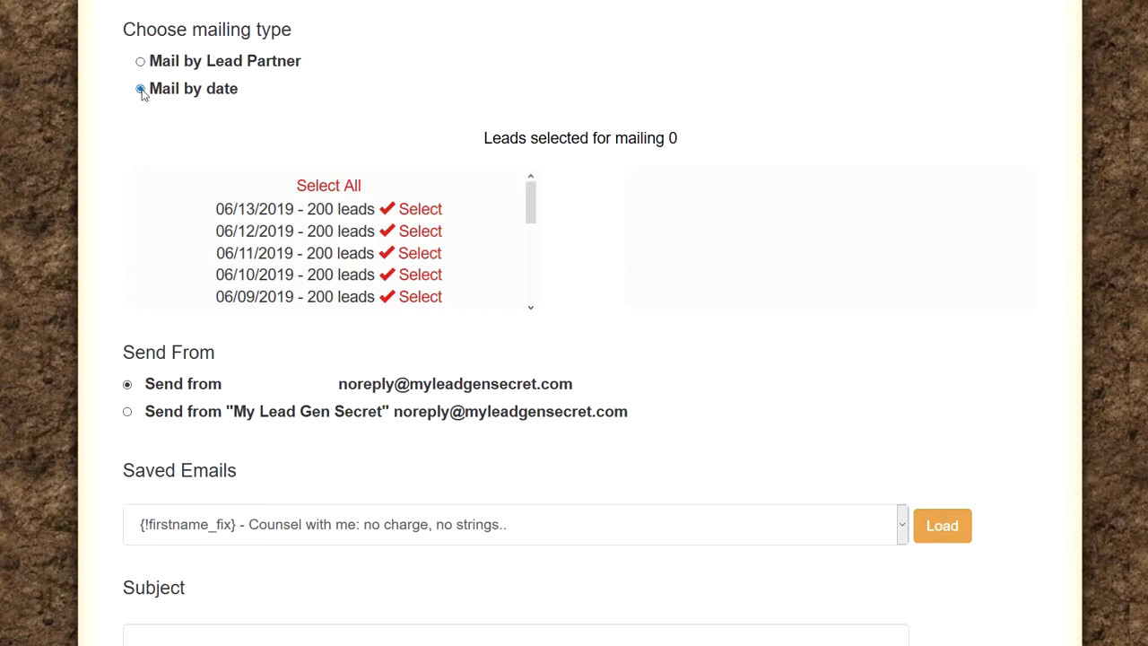
Step: Select All dated lead batches so the count reads 2900 leads selected
{"action": "left_click", "coordinate": [324, 188]}
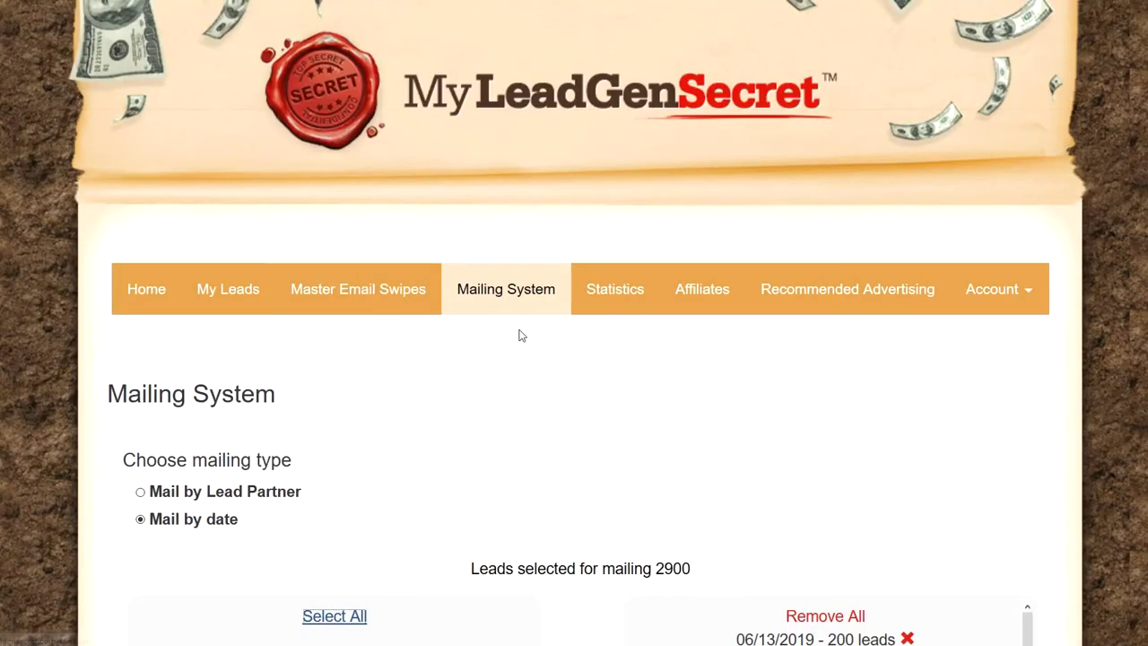
{"action": "scroll", "coordinate": [519, 335], "scroll_direction": "down", "scroll_amount": 5}
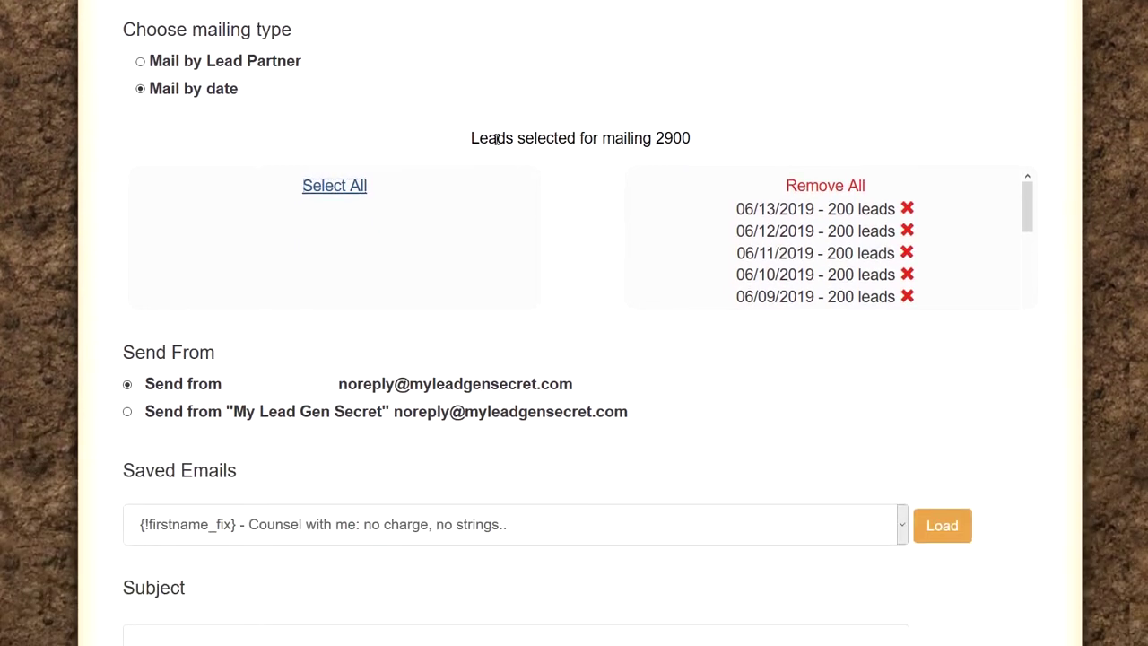
{"action": "left_click_drag", "start_coordinate": [471, 141], "coordinate": [708, 152]}
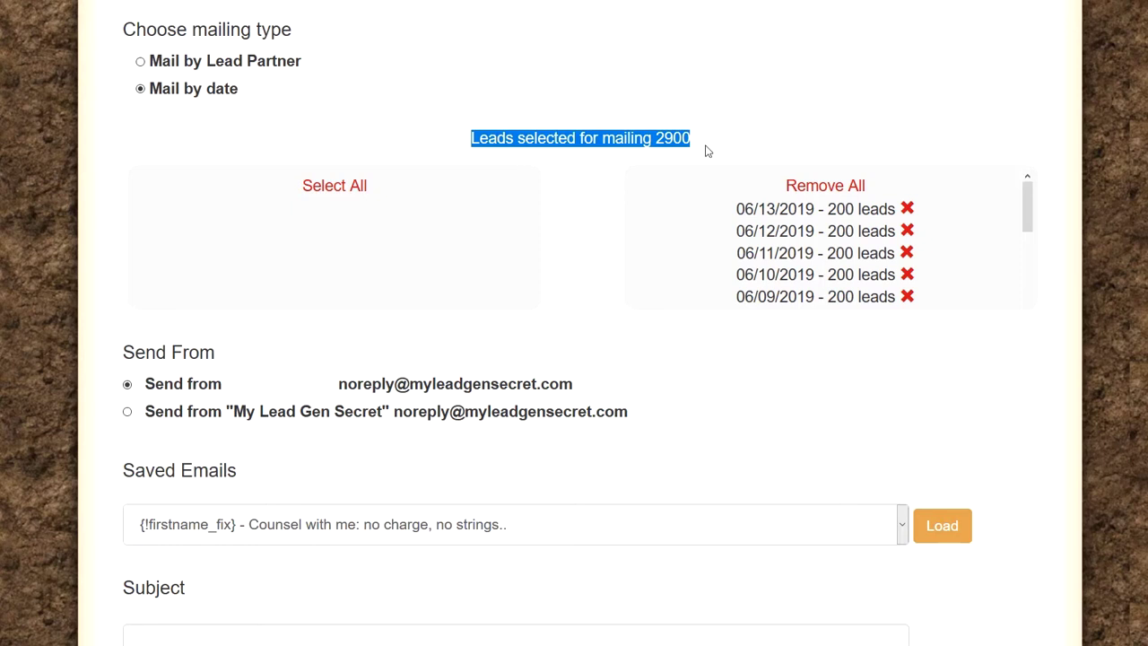
{"action": "scroll", "coordinate": [290, 192], "scroll_direction": "down", "scroll_amount": 1}
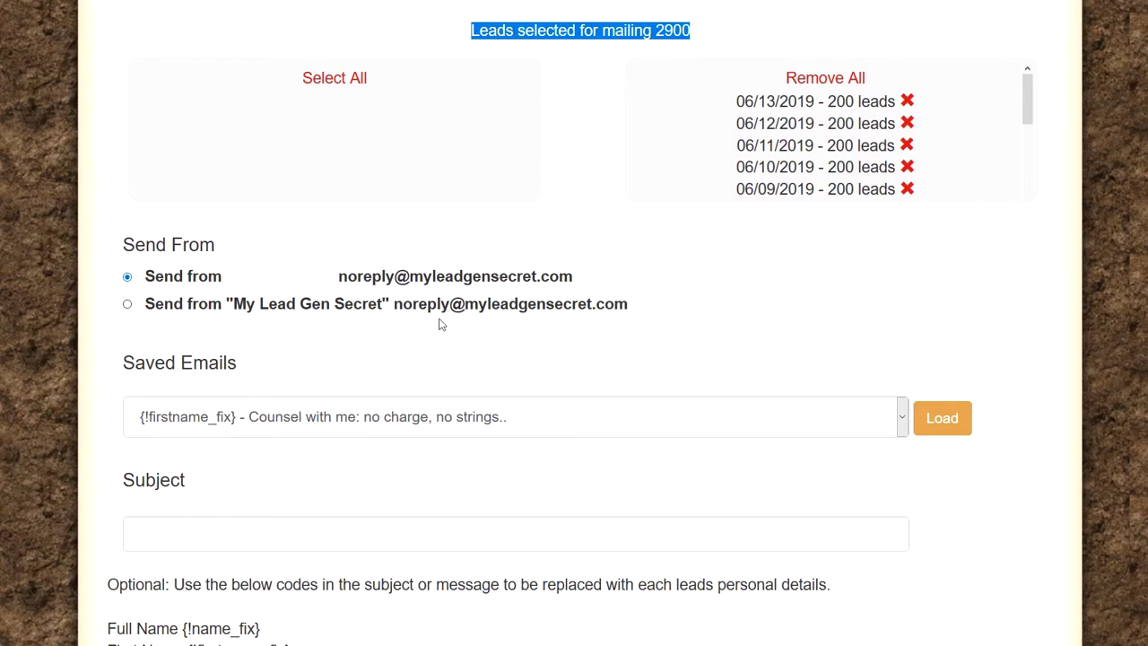
{"action": "left_click", "coordinate": [239, 356]}
{"action": "left_click_drag", "start_coordinate": [240, 356], "coordinate": [230, 361]}
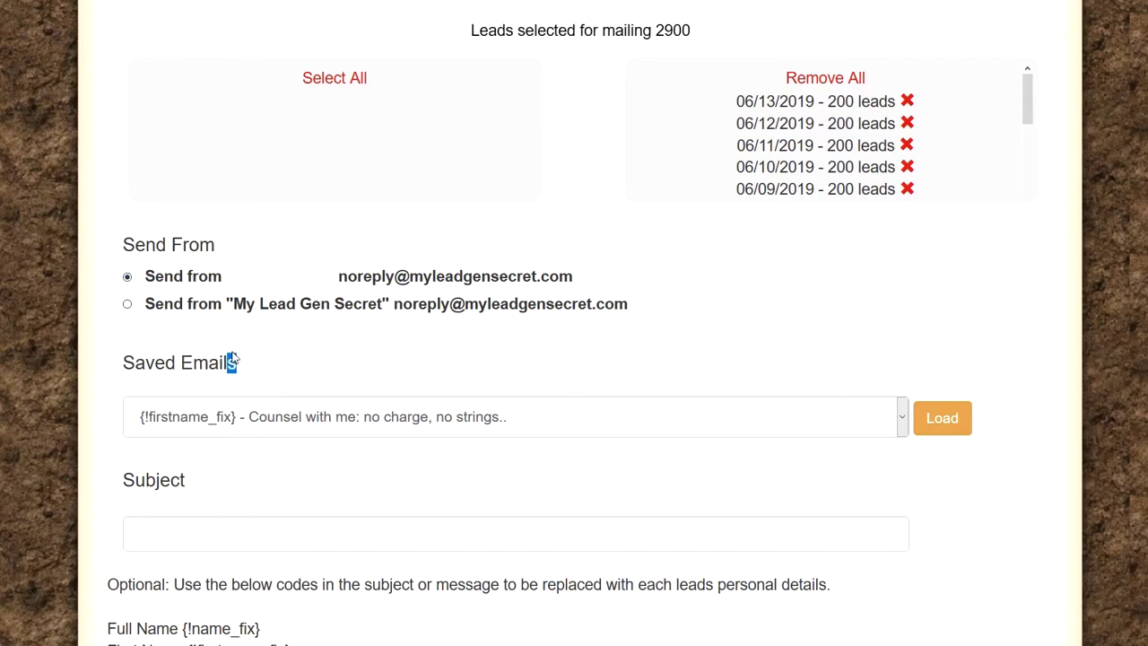
{"action": "left_click", "coordinate": [903, 418]}
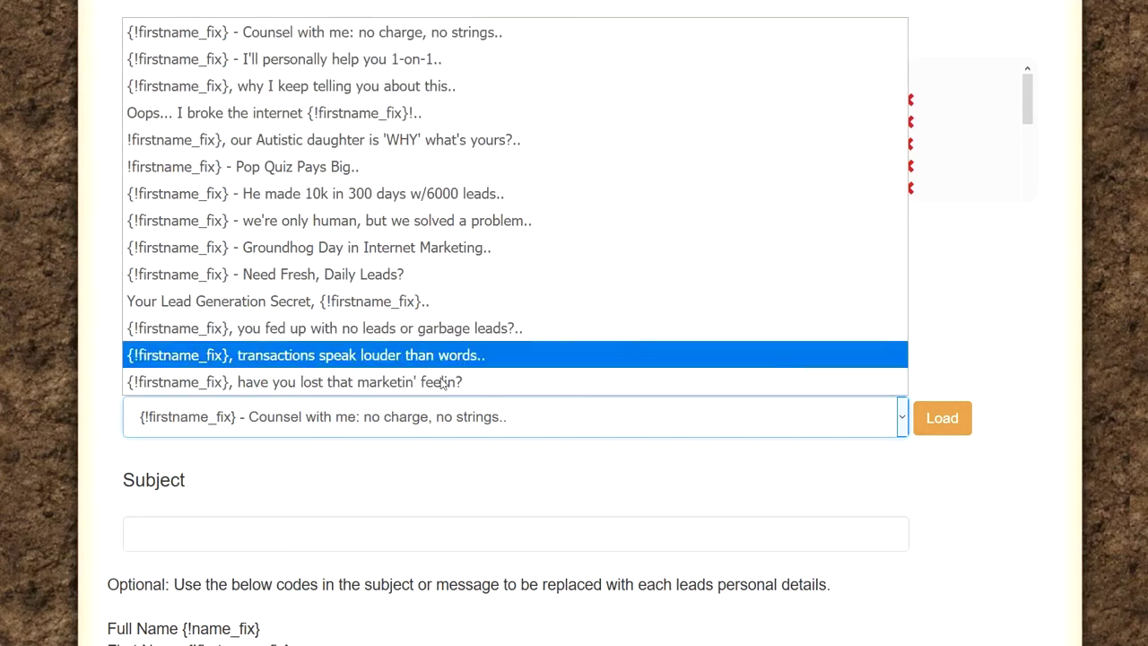
{"action": "left_click", "coordinate": [1014, 262]}
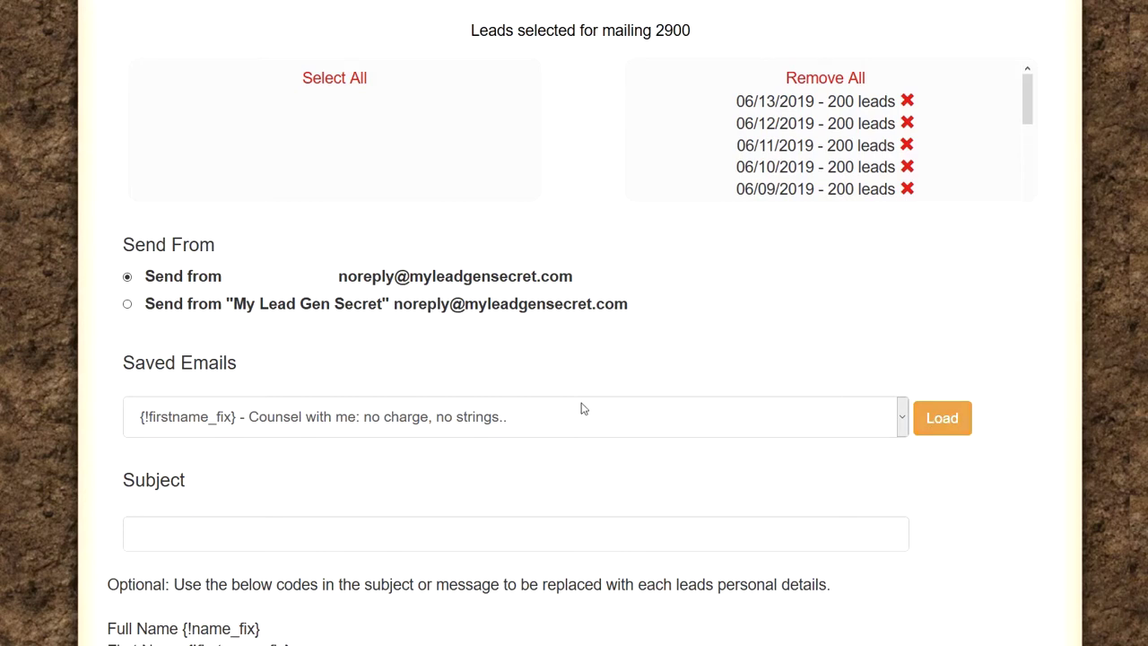
{"action": "scroll", "coordinate": [581, 409], "scroll_direction": "down", "scroll_amount": 10}
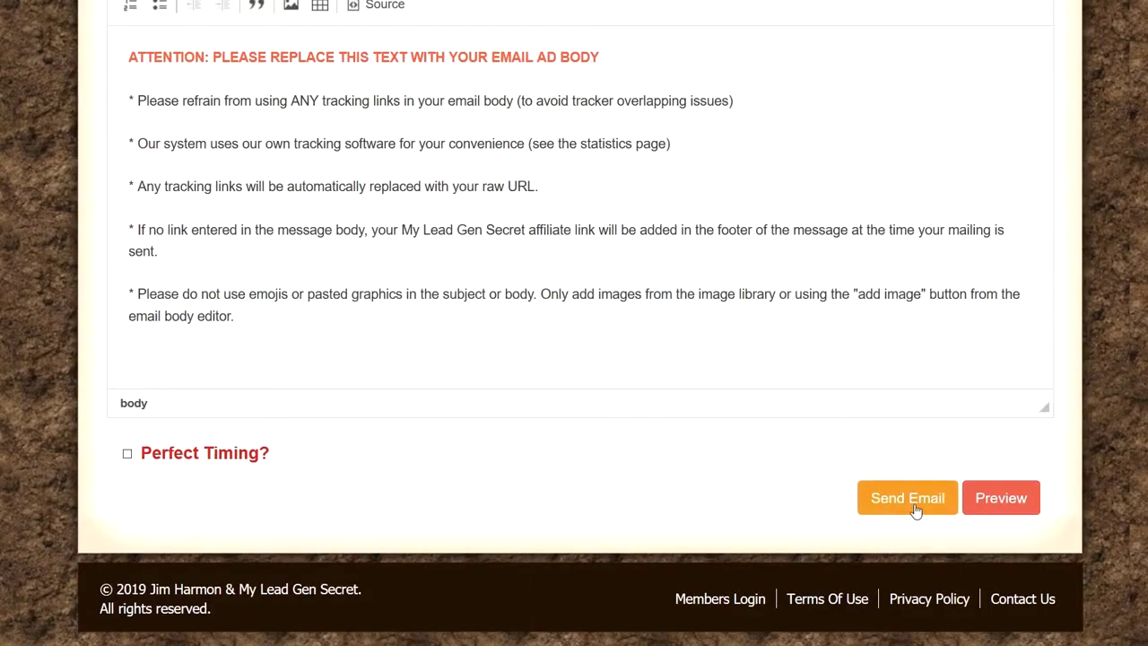
{"action": "scroll", "coordinate": [476, 462], "scroll_direction": "up", "scroll_amount": 15}
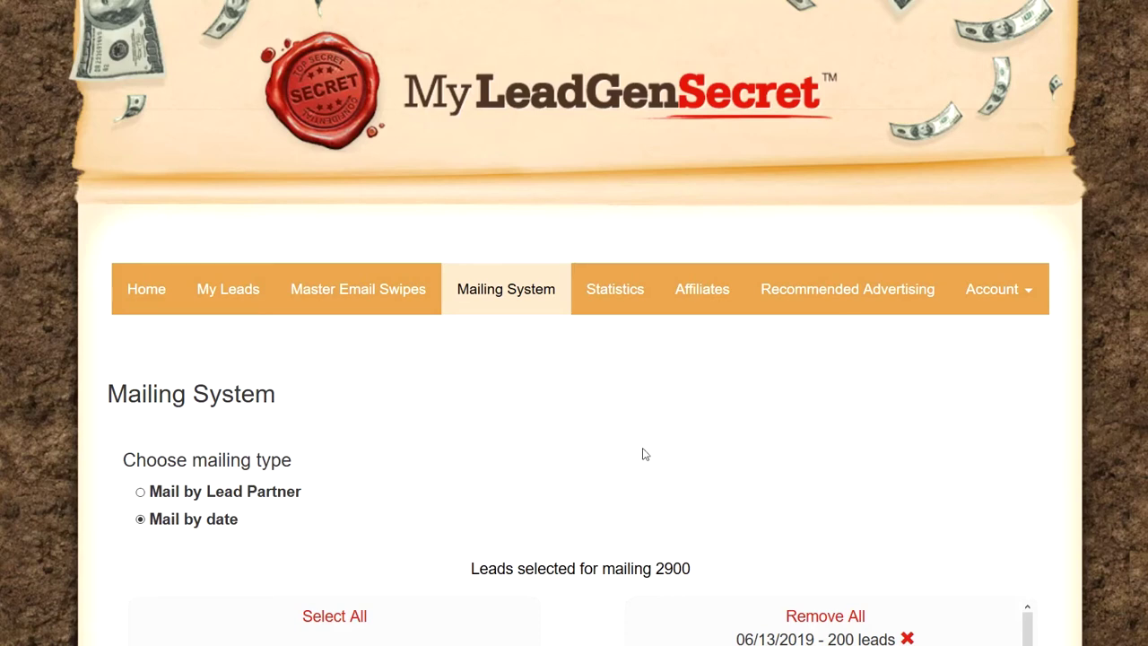
Step: Open the Affiliates page and look over its sales and splash page links
{"action": "left_click", "coordinate": [709, 296]}
{"action": "scroll", "coordinate": [590, 346], "scroll_direction": "down", "scroll_amount": 3}
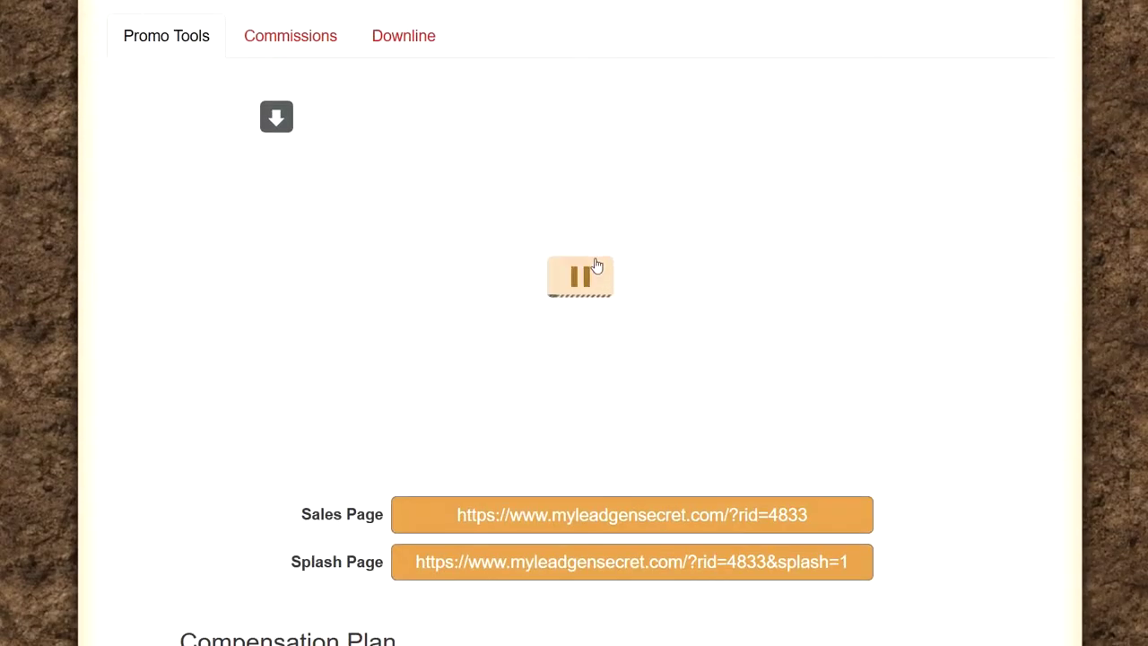
{"action": "scroll", "coordinate": [470, 271], "scroll_direction": "down", "scroll_amount": 3}
{"action": "scroll", "coordinate": [507, 300], "scroll_direction": "down", "scroll_amount": 15}
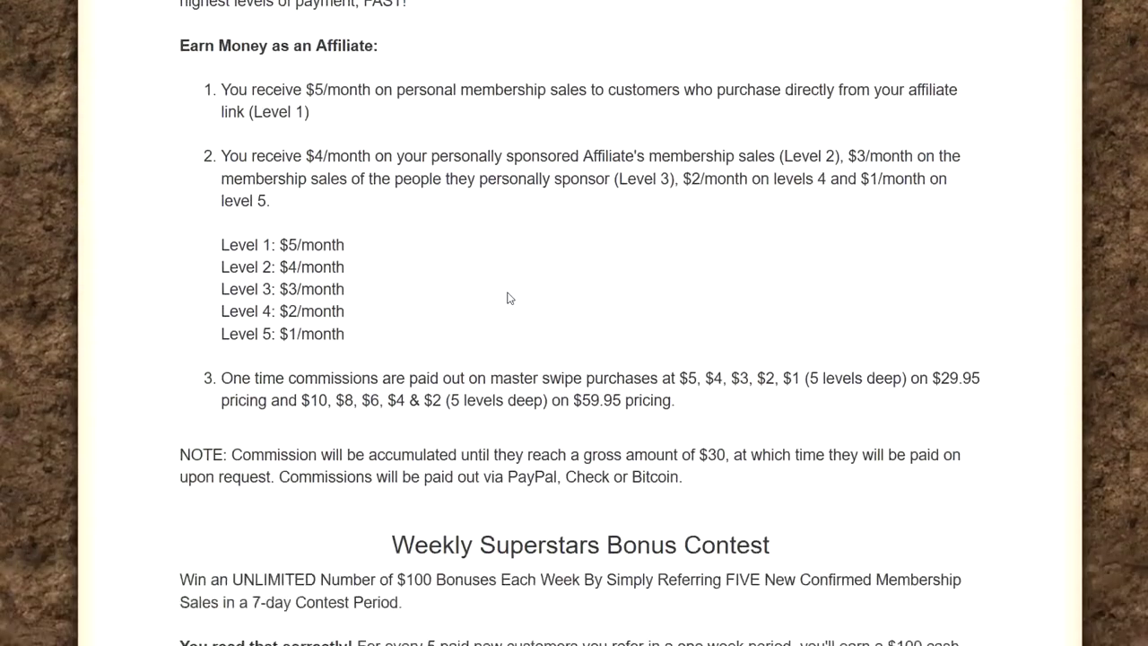
{"action": "scroll", "coordinate": [486, 316], "scroll_direction": "up", "scroll_amount": 3}
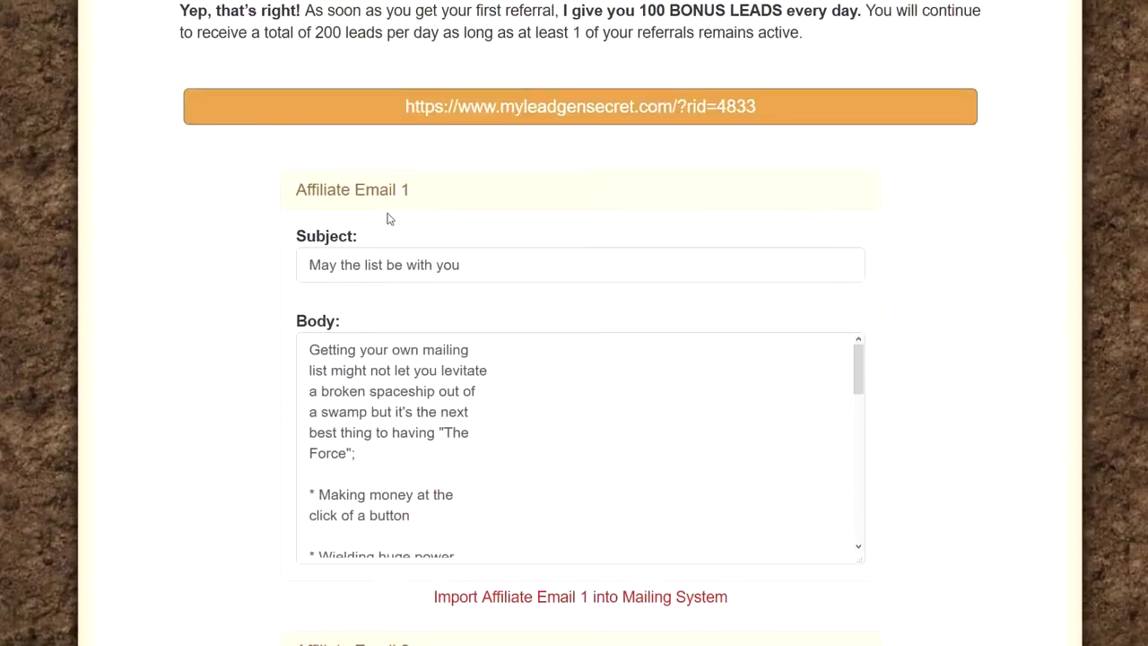
{"action": "left_click_drag", "start_coordinate": [422, 195], "coordinate": [287, 210]}
{"action": "scroll", "coordinate": [286, 211], "scroll_direction": "down", "scroll_amount": 5}
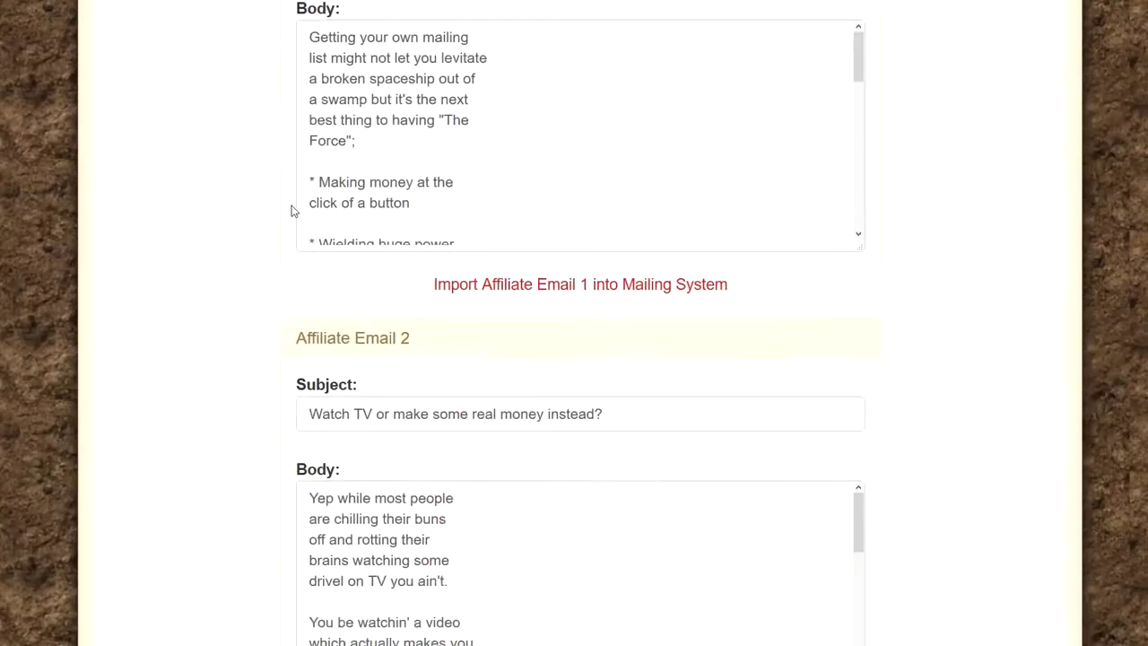
{"action": "left_click_drag", "start_coordinate": [418, 220], "coordinate": [260, 226]}
Step: Scroll through the ready-made affiliate emails down to Affiliate Email 10
{"action": "scroll", "coordinate": [352, 244], "scroll_direction": "down", "scroll_amount": 20}
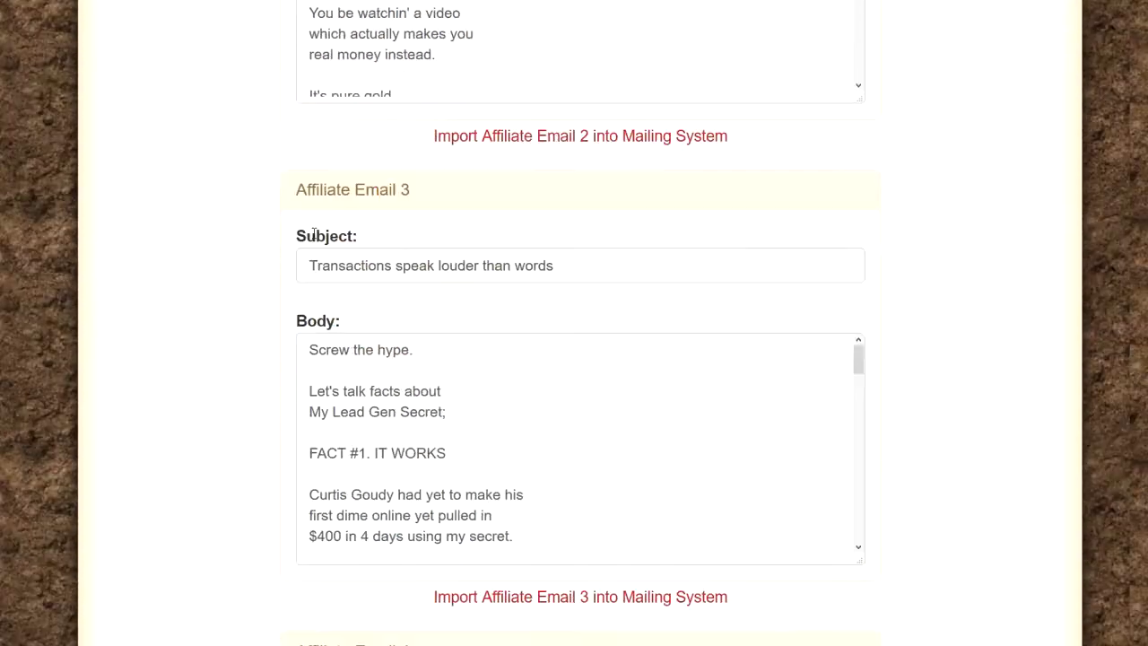
{"action": "scroll", "coordinate": [351, 244], "scroll_direction": "down", "scroll_amount": 20}
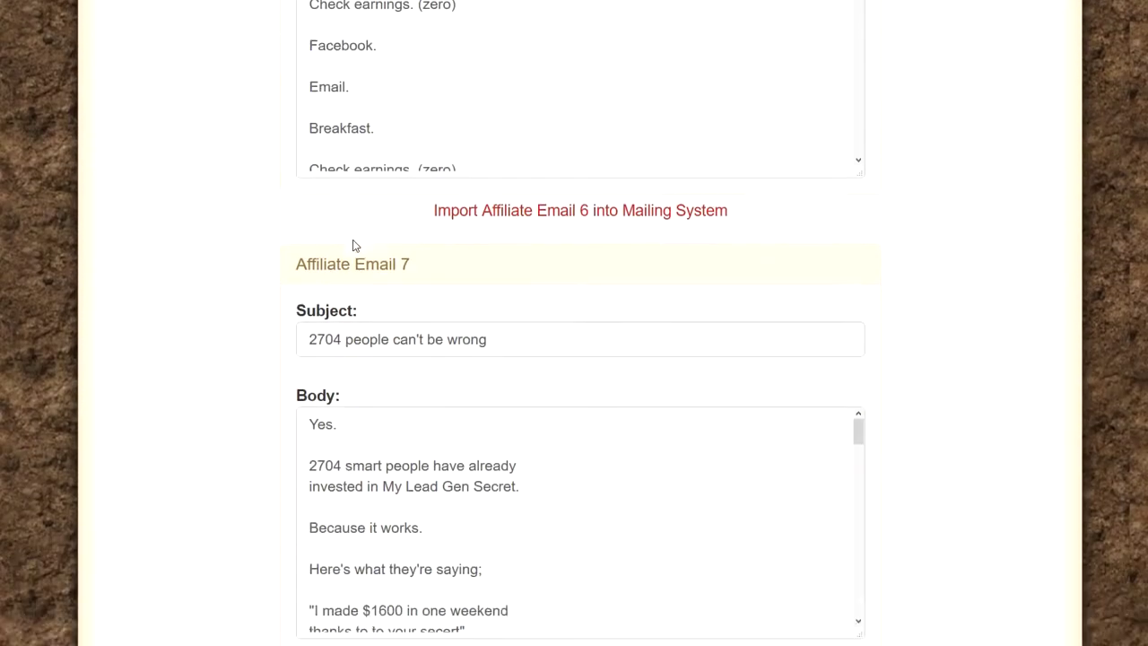
{"action": "scroll", "coordinate": [354, 240], "scroll_direction": "down", "scroll_amount": 1}
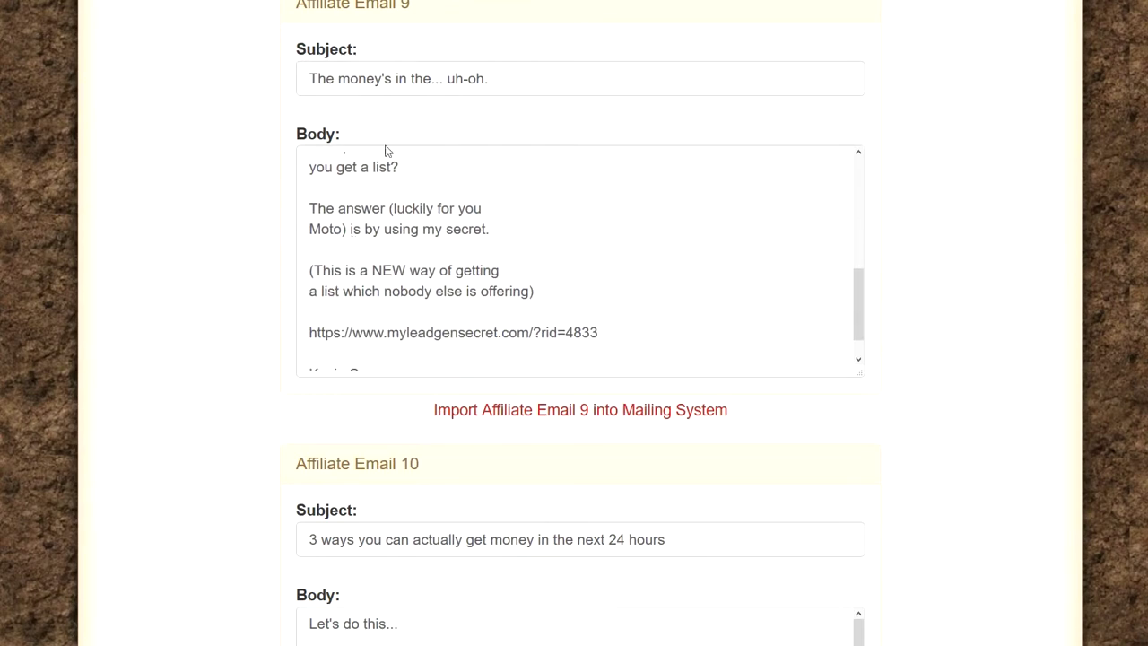
{"action": "scroll", "coordinate": [384, 149], "scroll_direction": "up", "scroll_amount": 1}
{"action": "scroll", "coordinate": [404, 296], "scroll_direction": "down", "scroll_amount": 1}
{"action": "scroll", "coordinate": [375, 243], "scroll_direction": "down", "scroll_amount": 3}
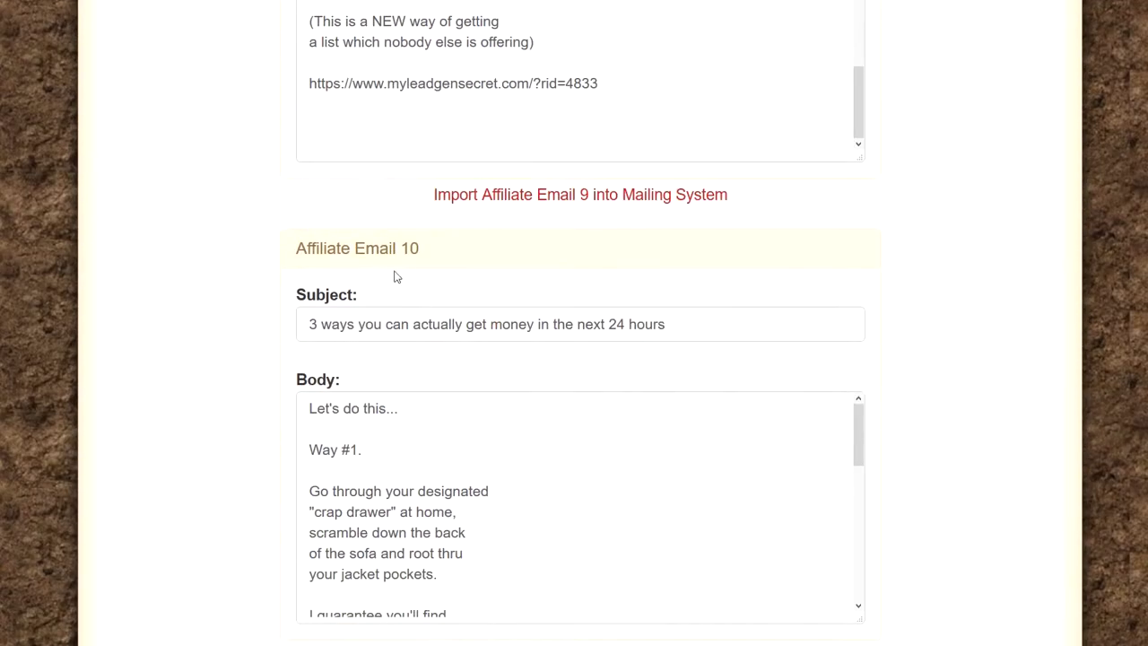
{"action": "left_click_drag", "start_coordinate": [395, 275], "coordinate": [293, 257]}
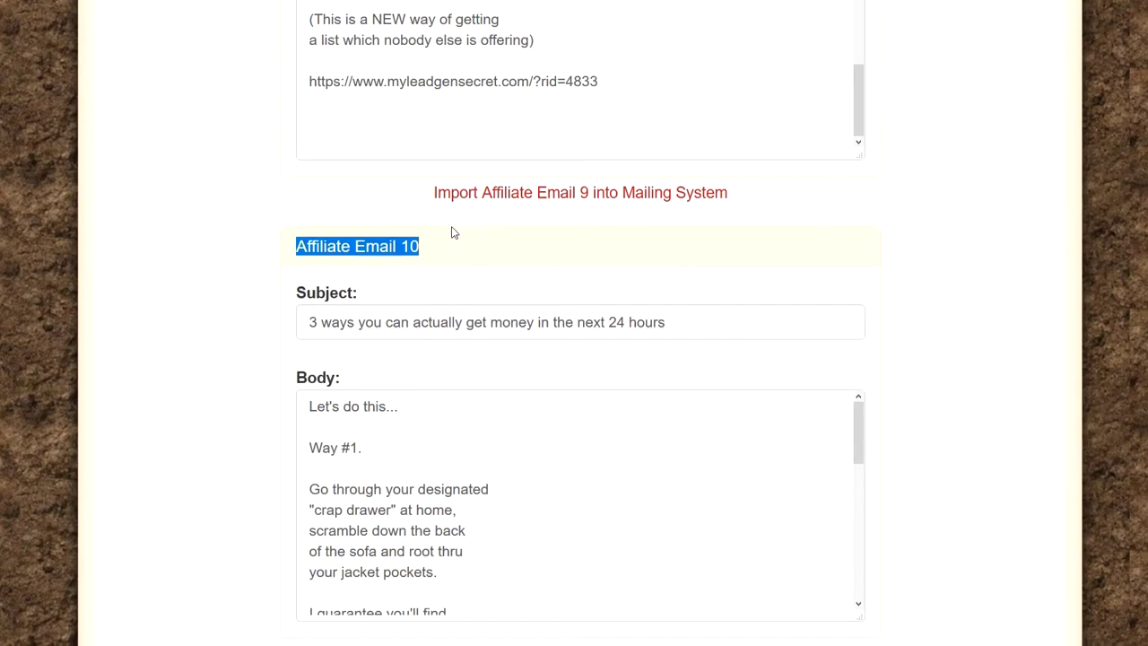
{"action": "scroll", "coordinate": [453, 233], "scroll_direction": "down", "scroll_amount": 1}
{"action": "scroll", "coordinate": [453, 216], "scroll_direction": "down", "scroll_amount": 5}
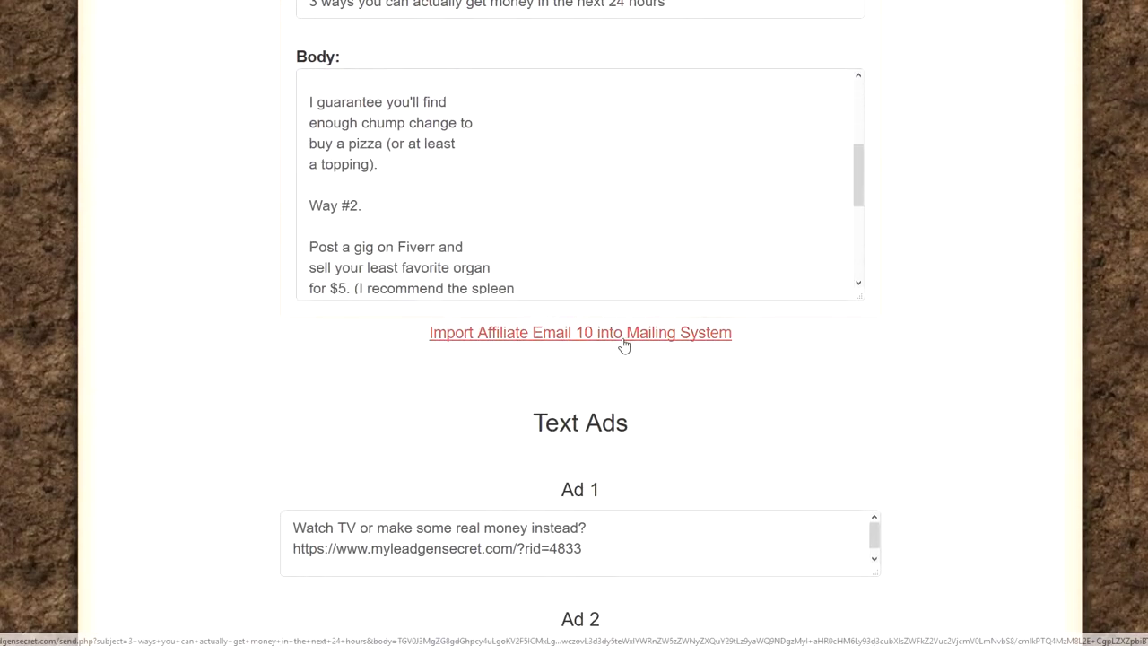
{"action": "scroll", "coordinate": [615, 327], "scroll_direction": "down", "scroll_amount": 2}
{"action": "left_click_drag", "start_coordinate": [642, 215], "coordinate": [435, 223]}
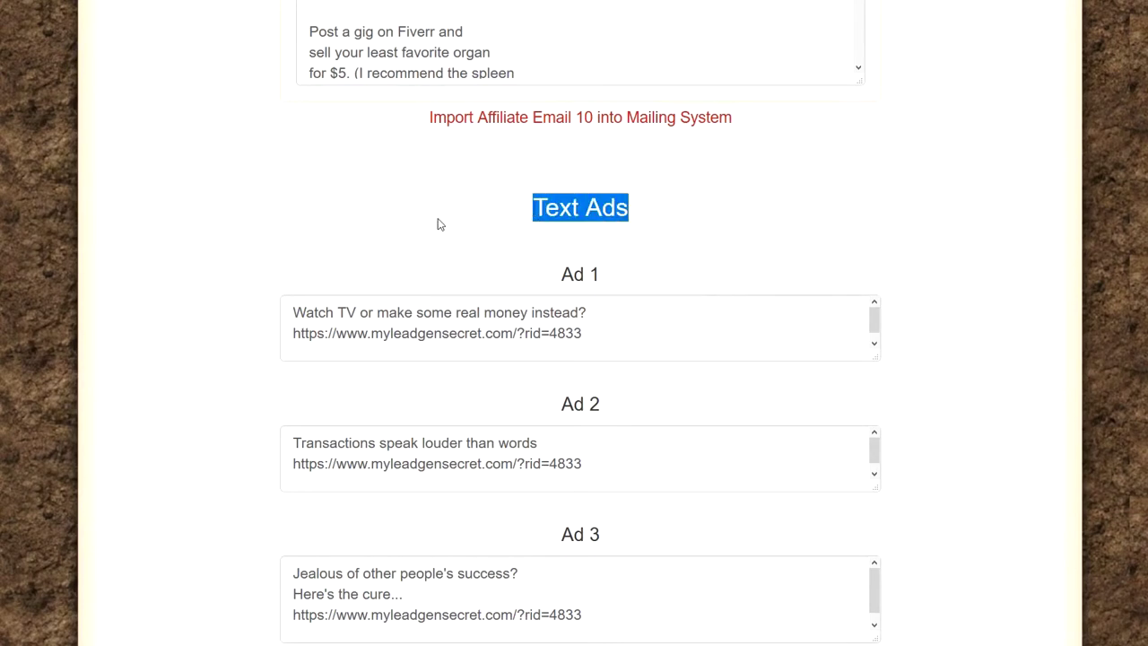
{"action": "scroll", "coordinate": [440, 221], "scroll_direction": "down", "scroll_amount": 5}
{"action": "scroll", "coordinate": [462, 229], "scroll_direction": "down", "scroll_amount": 1}
{"action": "scroll", "coordinate": [520, 295], "scroll_direction": "down", "scroll_amount": 3}
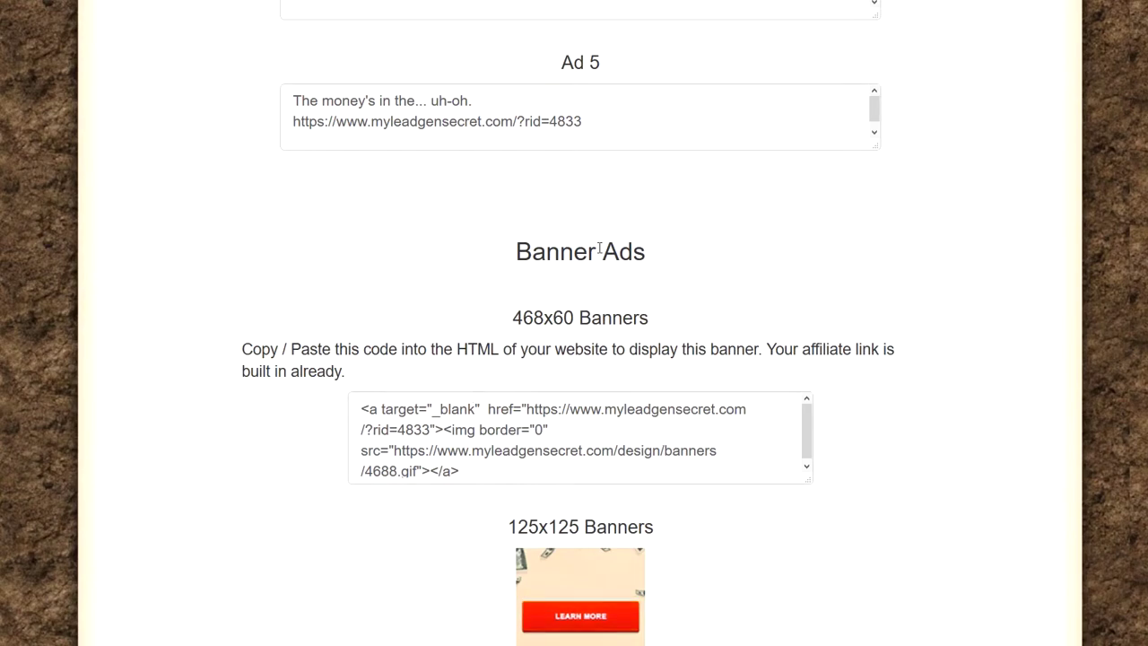
{"action": "scroll", "coordinate": [471, 283], "scroll_direction": "down", "scroll_amount": 3}
{"action": "scroll", "coordinate": [572, 367], "scroll_direction": "down", "scroll_amount": 20}
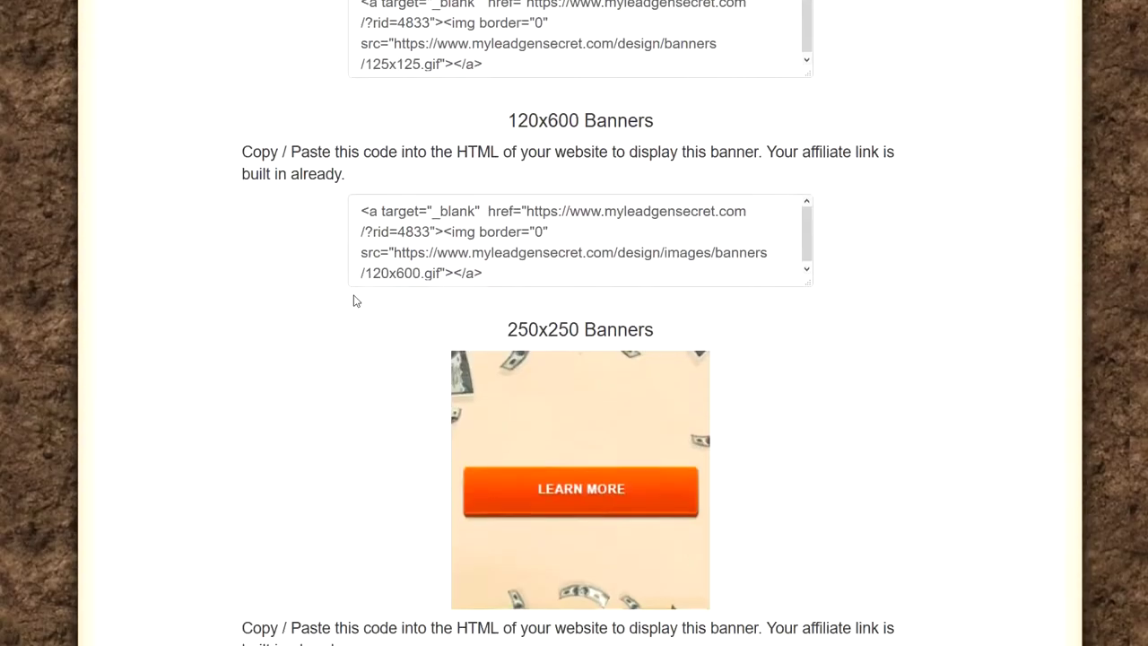
{"action": "scroll", "coordinate": [529, 399], "scroll_direction": "up", "scroll_amount": 20}
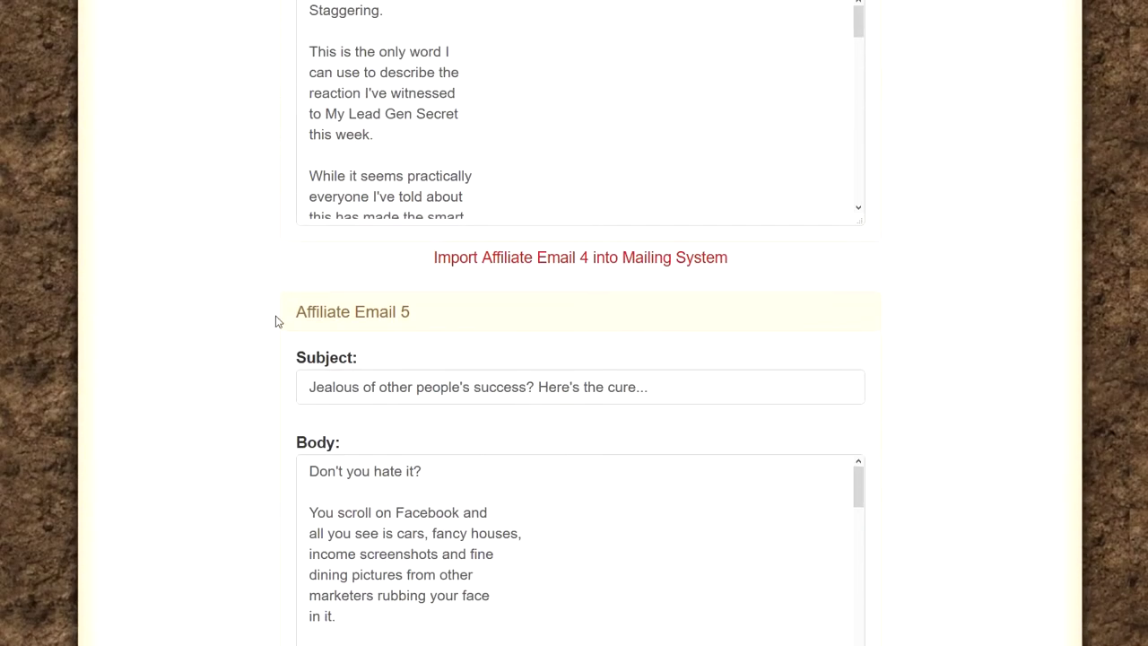
Step: Scroll past Emails 1 and 2 to Affiliate Email 3, 'Transactions speak louder than words'
{"action": "scroll", "coordinate": [231, 326], "scroll_direction": "up", "scroll_amount": 10}
{"action": "scroll", "coordinate": [230, 327], "scroll_direction": "up", "scroll_amount": 15}
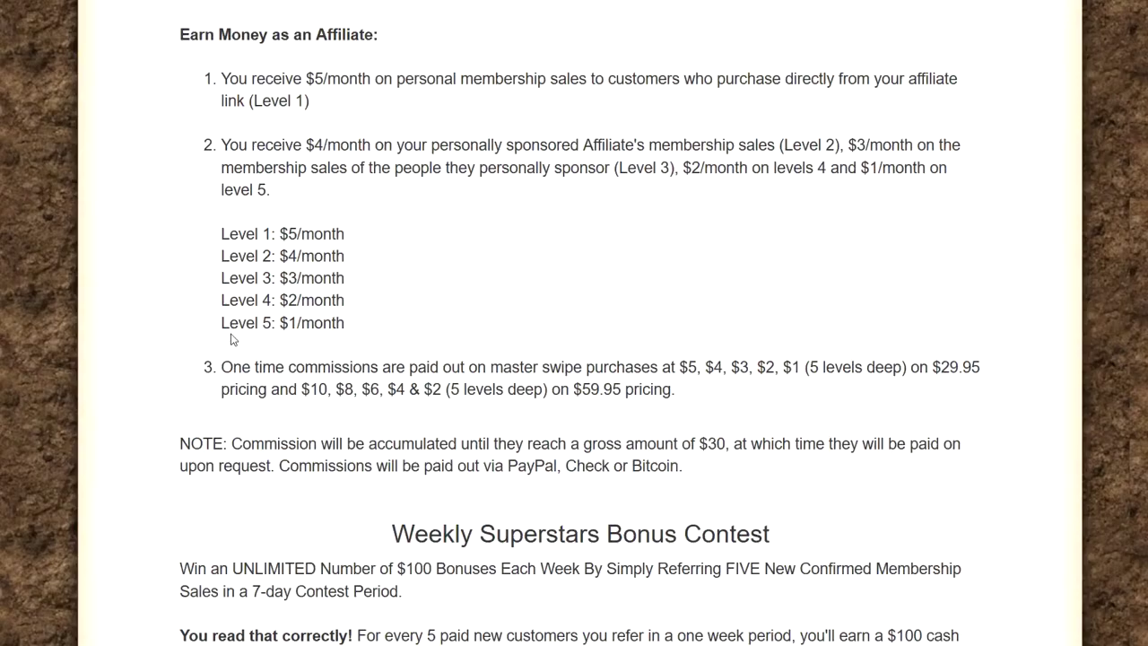
{"action": "scroll", "coordinate": [269, 324], "scroll_direction": "down", "scroll_amount": 8}
{"action": "scroll", "coordinate": [272, 321], "scroll_direction": "down", "scroll_amount": 8}
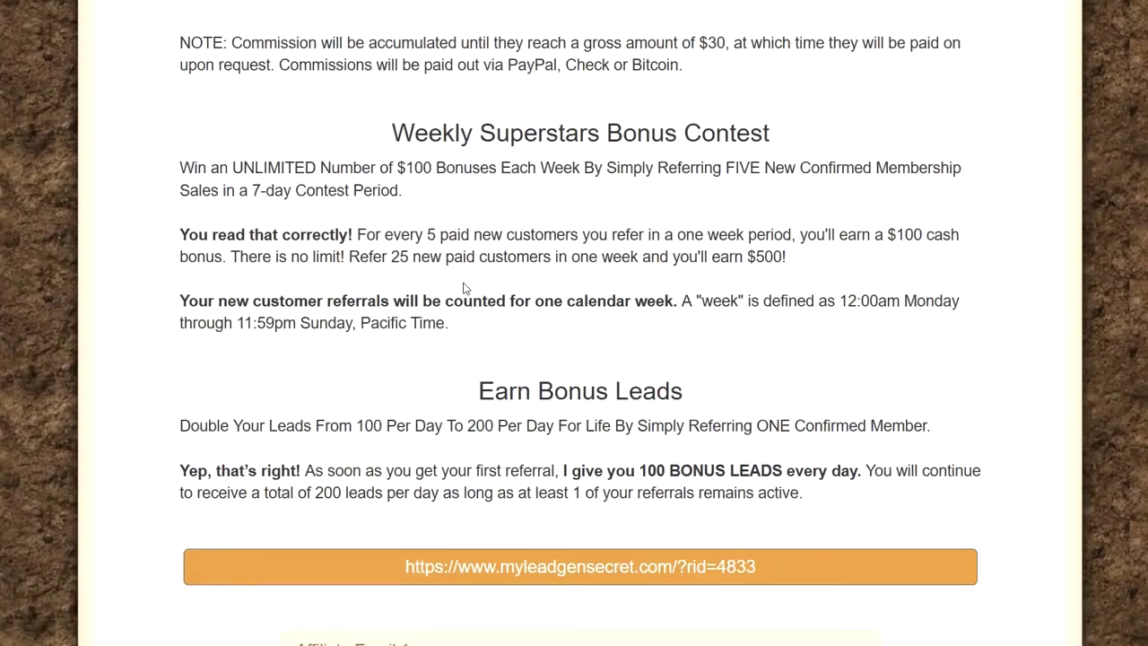
{"action": "scroll", "coordinate": [426, 267], "scroll_direction": "down", "scroll_amount": 4}
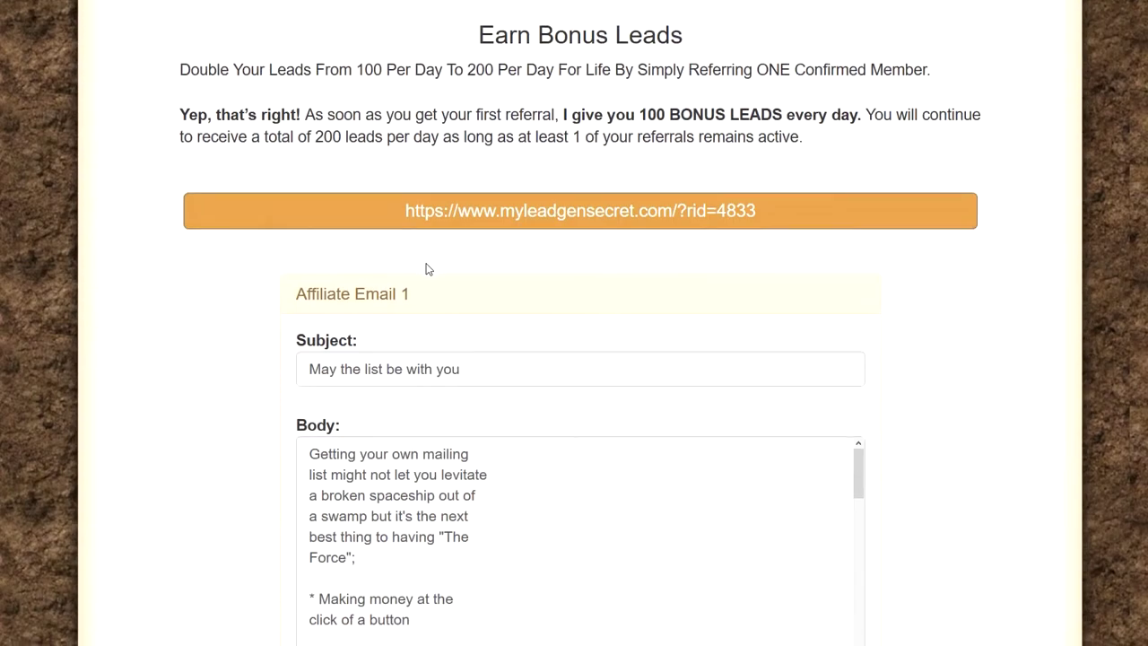
{"action": "scroll", "coordinate": [295, 251], "scroll_direction": "down", "scroll_amount": 8}
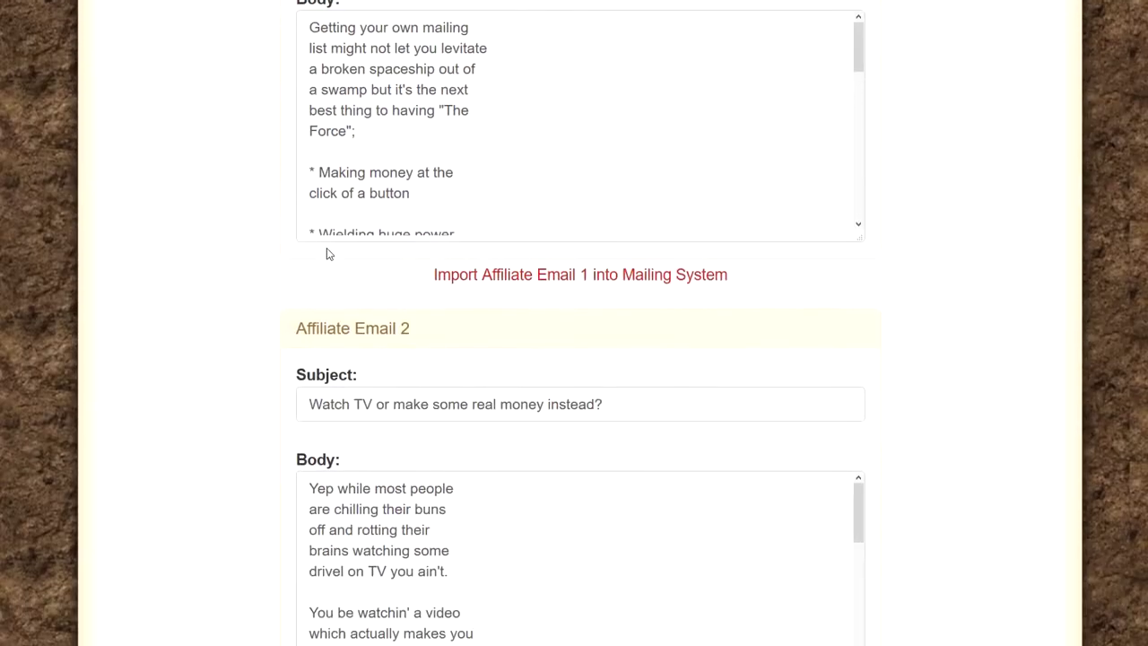
{"action": "scroll", "coordinate": [344, 250], "scroll_direction": "down", "scroll_amount": 6}
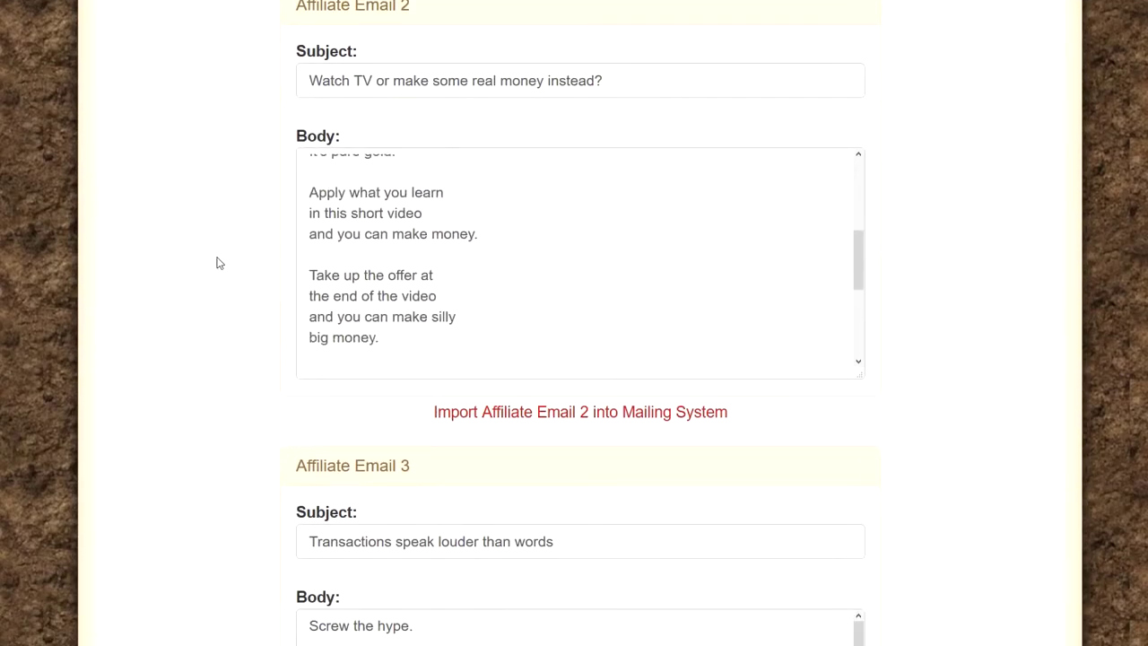
{"action": "scroll", "coordinate": [266, 229], "scroll_direction": "down", "scroll_amount": 4}
{"action": "left_click_drag", "start_coordinate": [426, 144], "coordinate": [213, 153]}
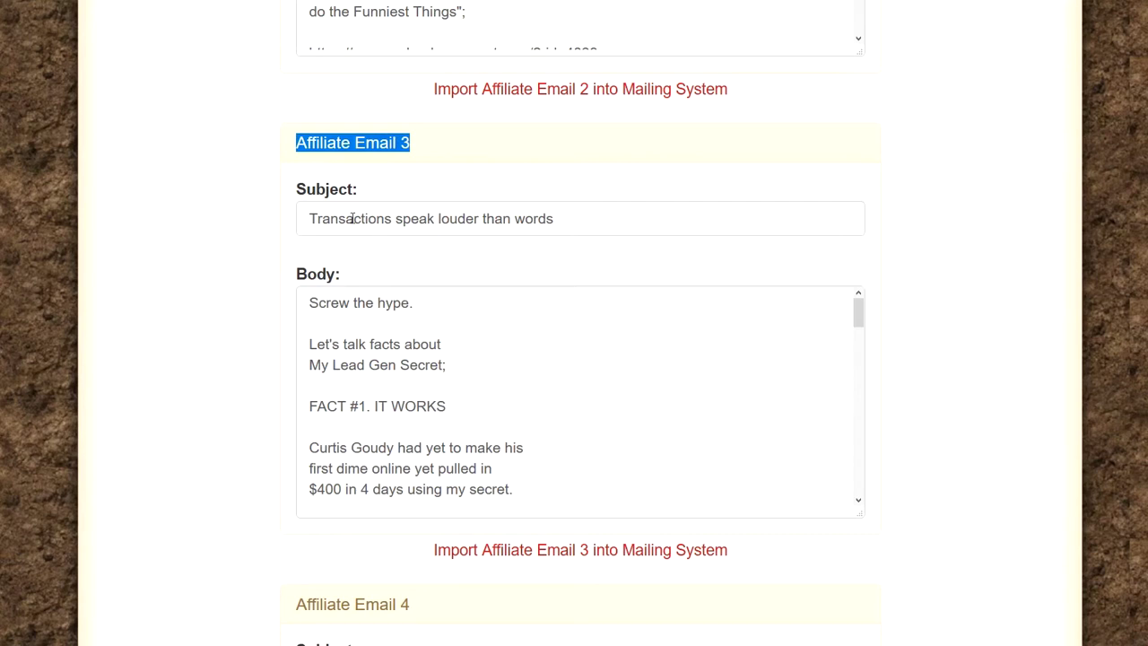
{"action": "left_click_drag", "start_coordinate": [359, 190], "coordinate": [325, 191]}
{"action": "left_click", "coordinate": [343, 278]}
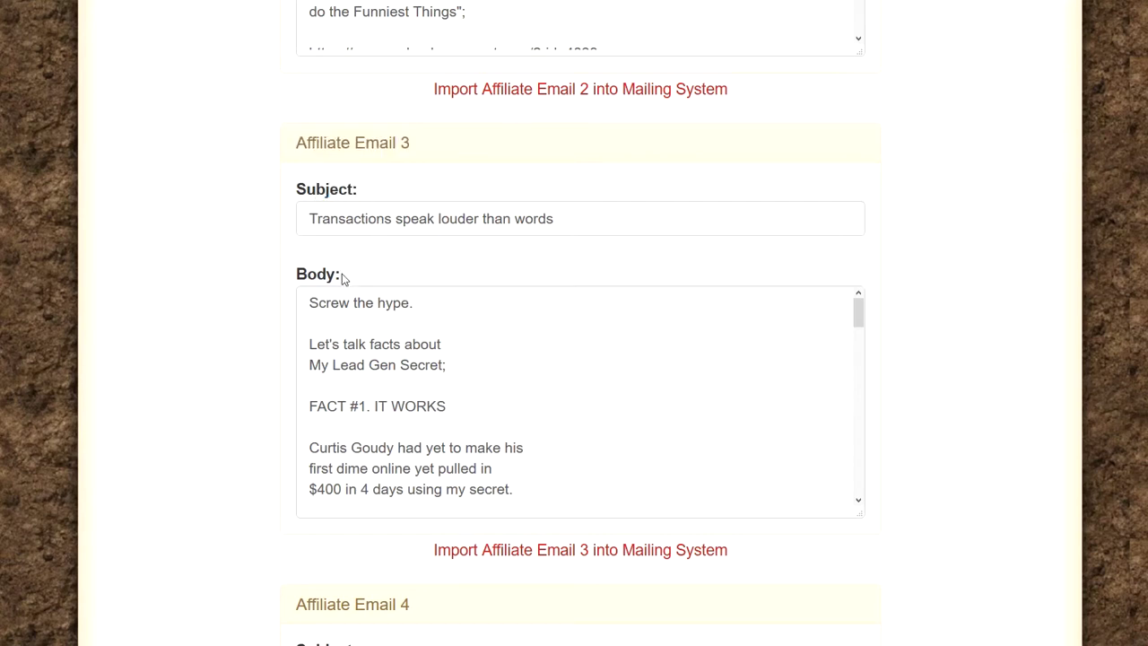
{"action": "left_click_drag", "start_coordinate": [343, 278], "coordinate": [306, 275]}
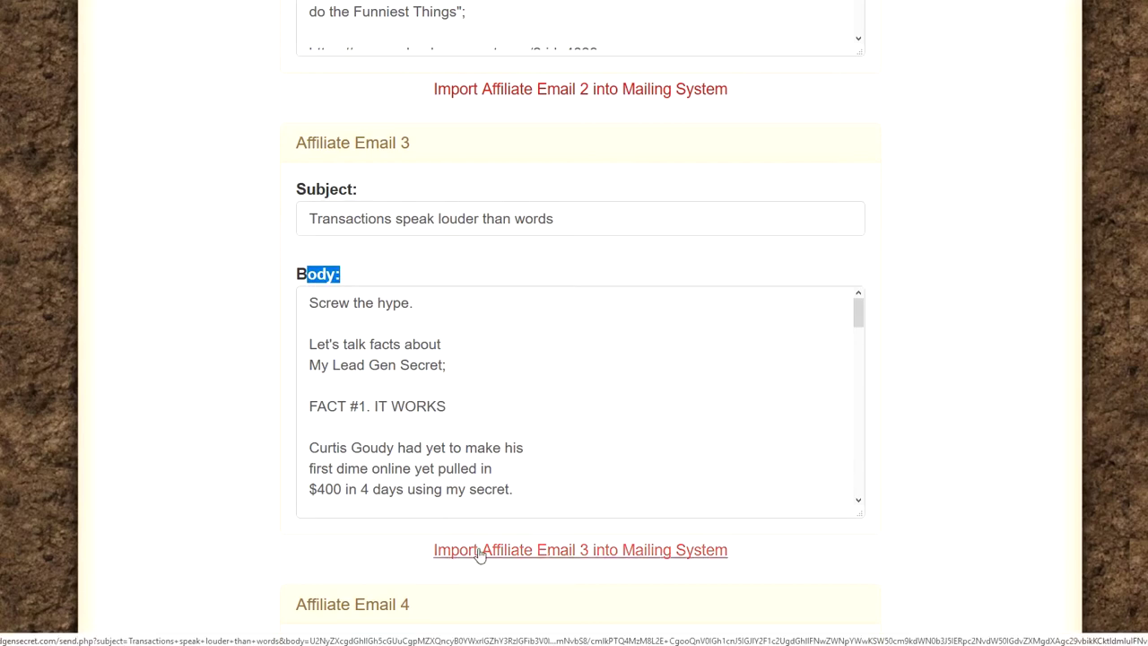
Step: Import Affiliate Email 3 into the Mailing System and select all 2900 leads
{"action": "left_click", "coordinate": [613, 558]}
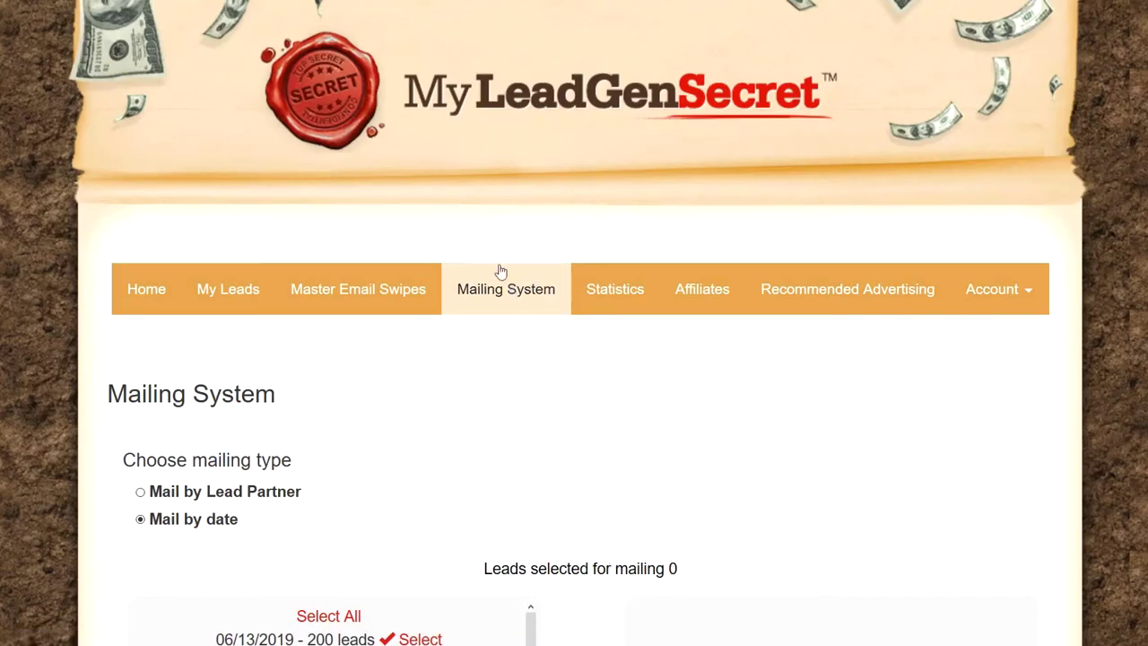
{"action": "scroll", "coordinate": [520, 290], "scroll_direction": "down", "scroll_amount": 5}
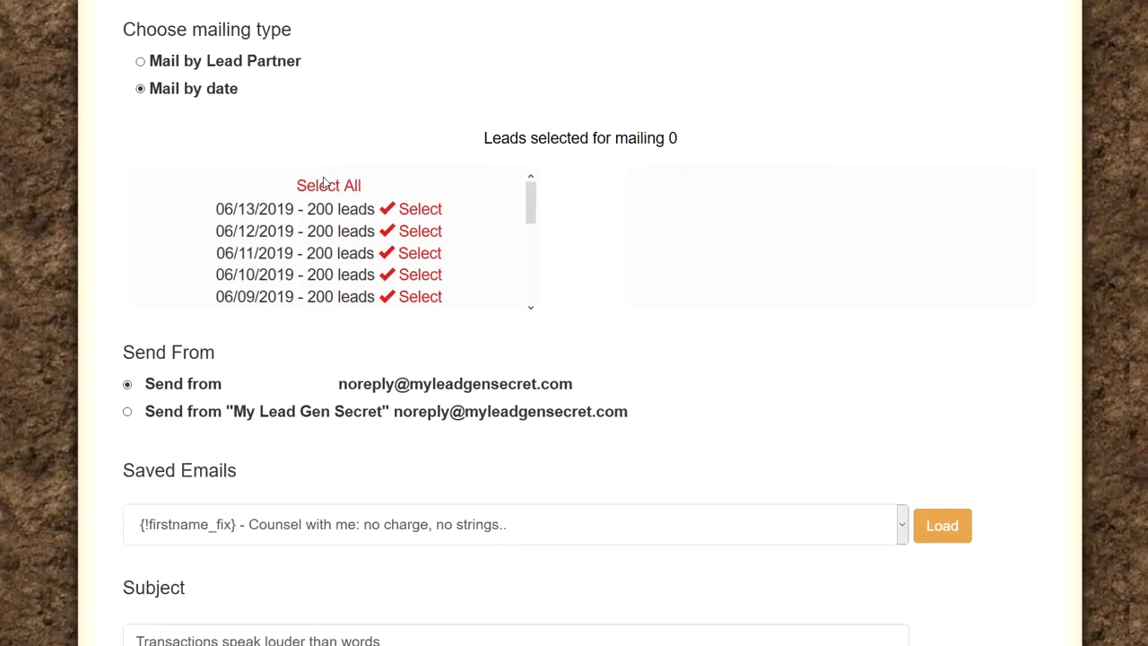
{"action": "left_click", "coordinate": [322, 189]}
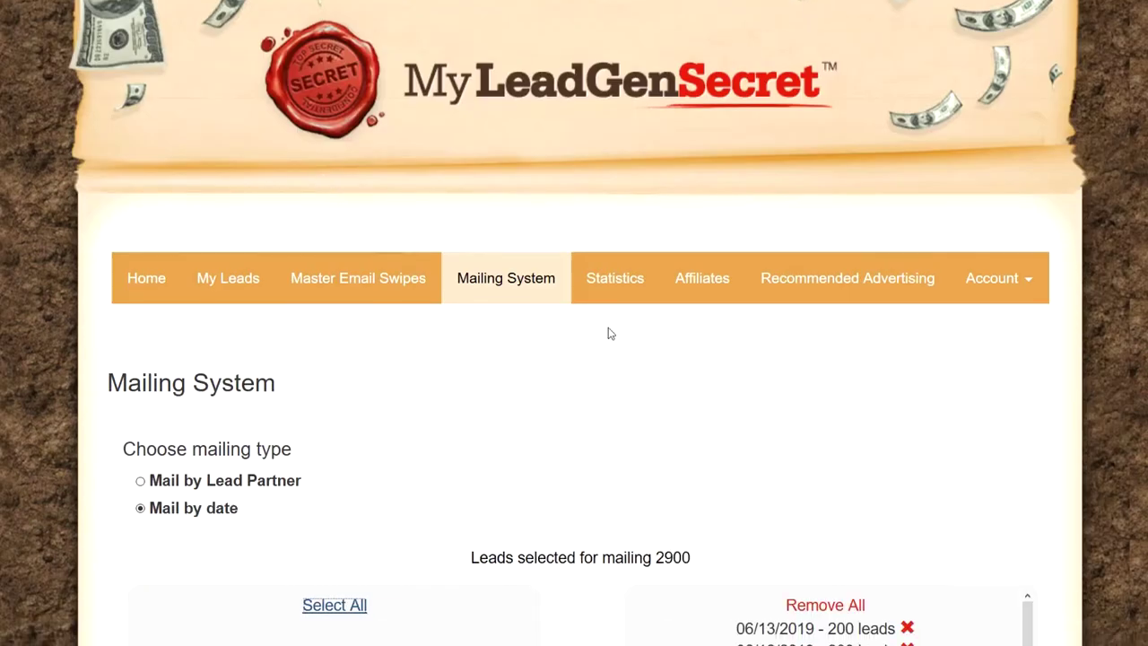
{"action": "scroll", "coordinate": [610, 333], "scroll_direction": "down", "scroll_amount": 7}
{"action": "scroll", "coordinate": [727, 326], "scroll_direction": "up", "scroll_amount": 3}
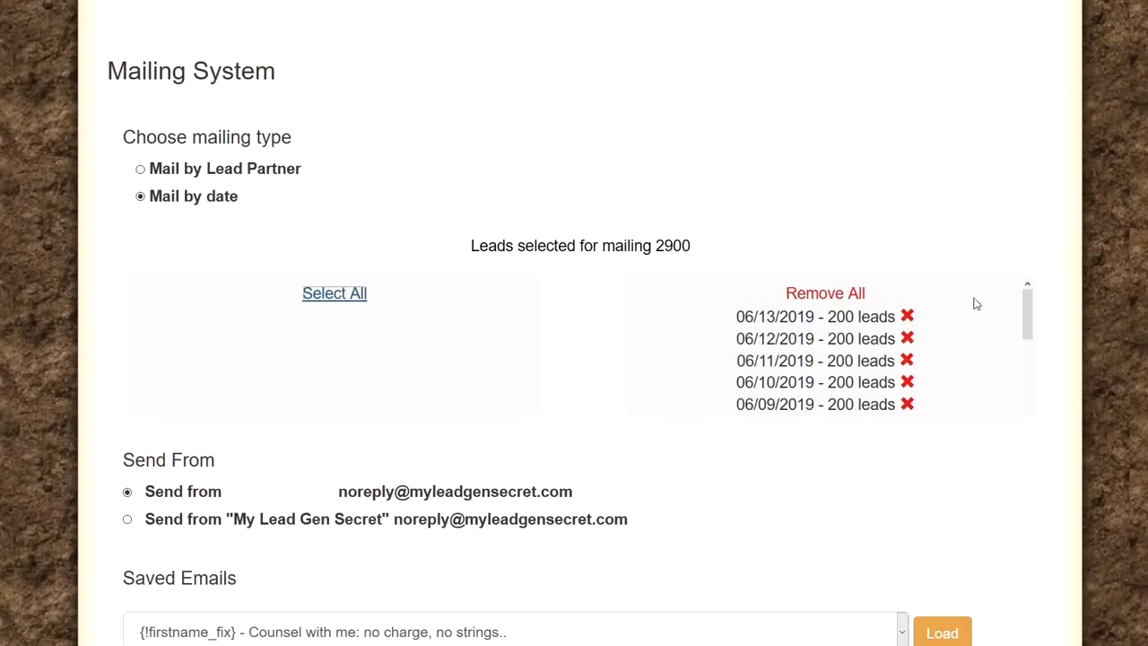
{"action": "left_click_drag", "start_coordinate": [690, 246], "coordinate": [462, 246]}
Step: Check that the imported subject reads 'Transactions speak louder than words'
{"action": "scroll", "coordinate": [473, 246], "scroll_direction": "down", "scroll_amount": 7}
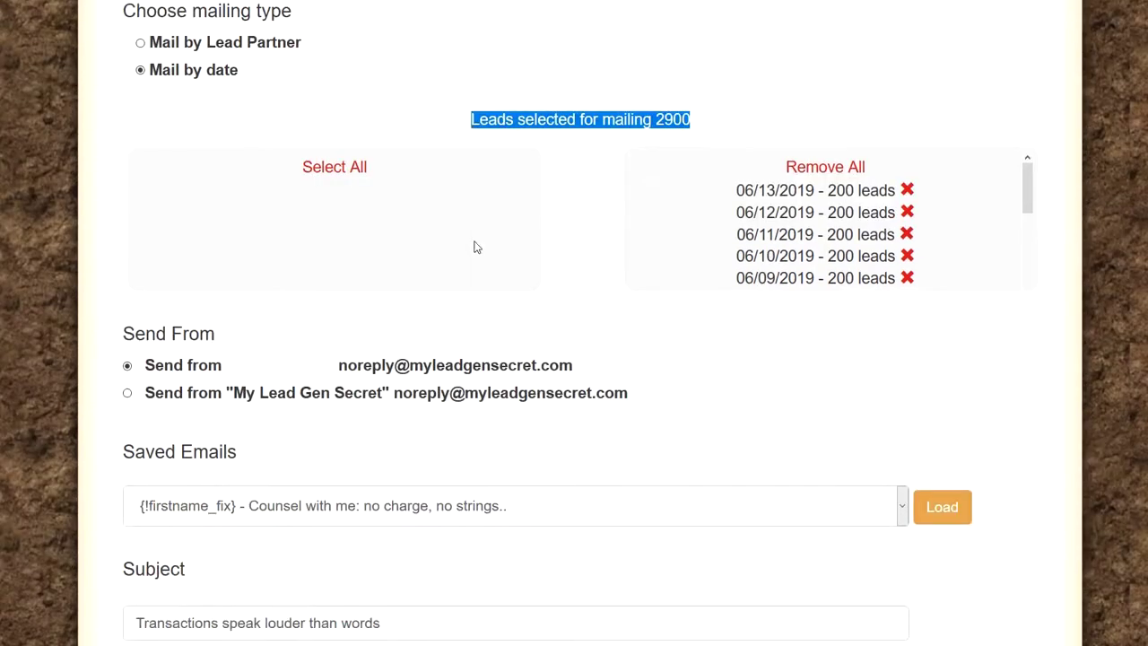
{"action": "scroll", "coordinate": [328, 305], "scroll_direction": "up", "scroll_amount": 3}
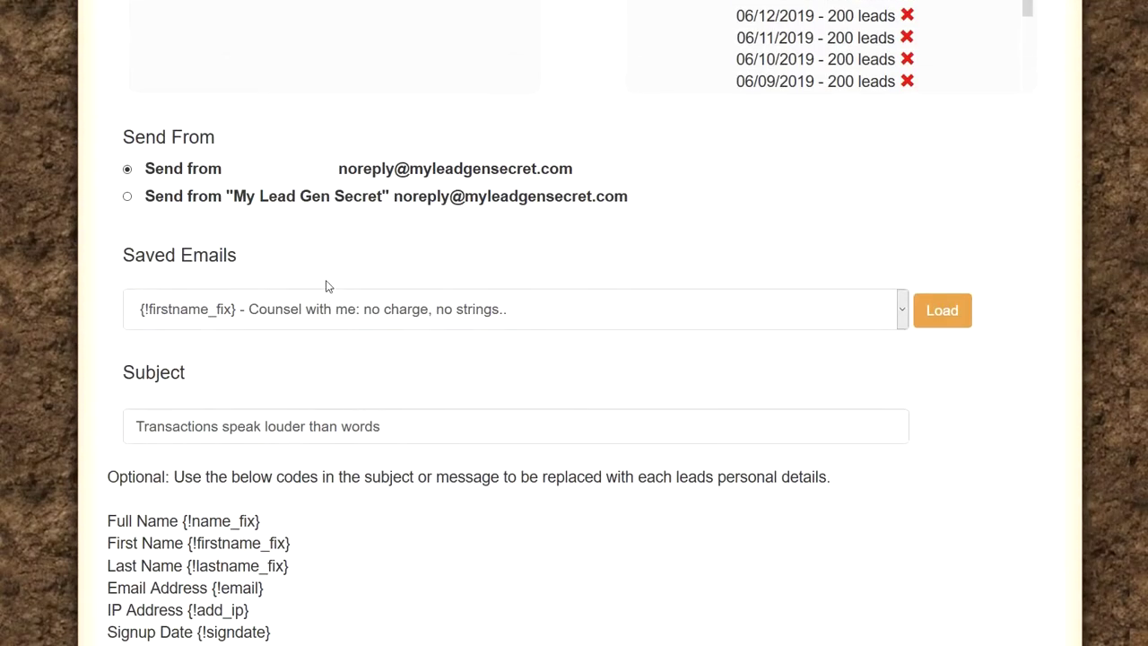
{"action": "scroll", "coordinate": [328, 299], "scroll_direction": "down", "scroll_amount": 1}
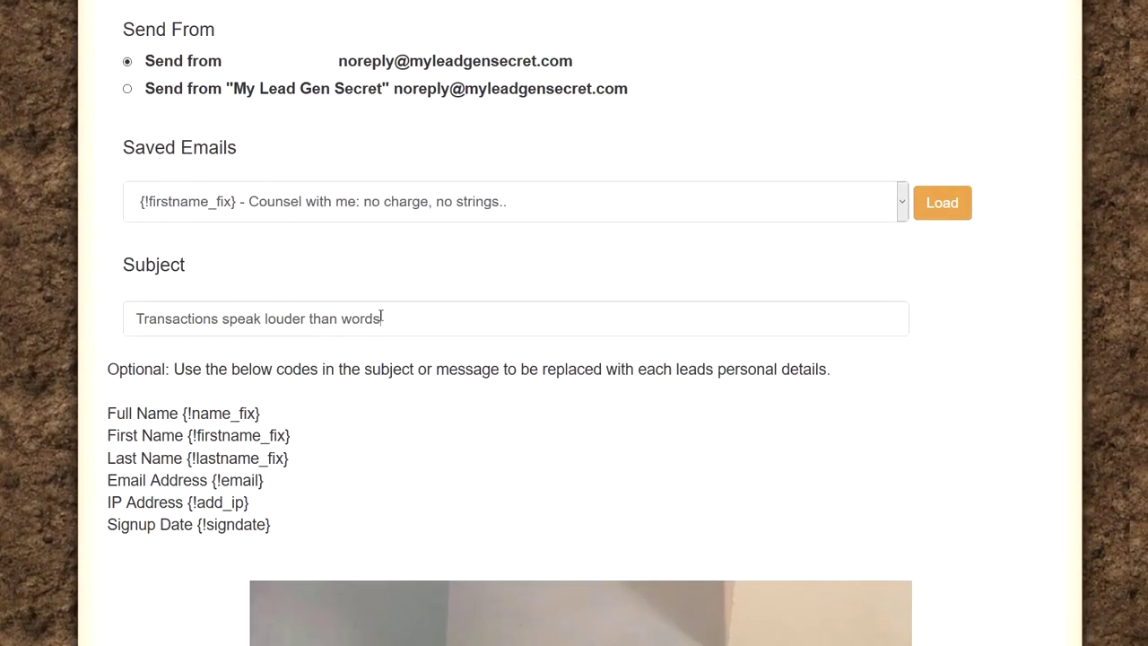
{"action": "left_click_drag", "start_coordinate": [381, 318], "coordinate": [92, 324]}
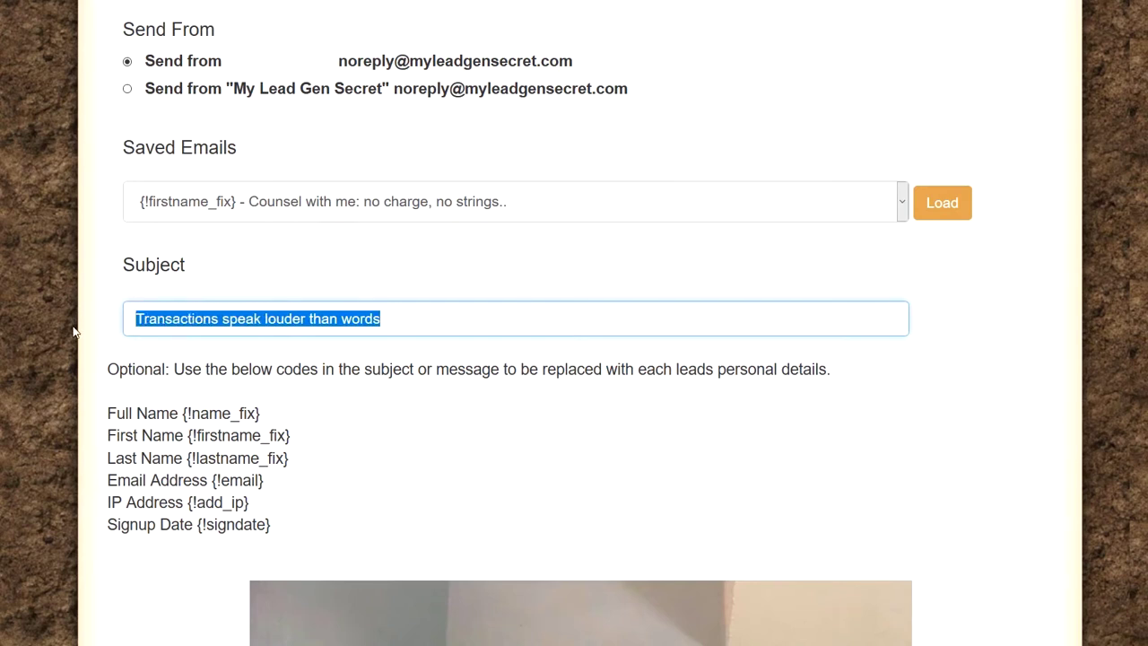
{"action": "left_click", "coordinate": [388, 318]}
{"action": "left_click_drag", "start_coordinate": [388, 319], "coordinate": [88, 327]}
{"action": "scroll", "coordinate": [296, 233], "scroll_direction": "down", "scroll_amount": 2}
{"action": "left_click", "coordinate": [323, 231]}
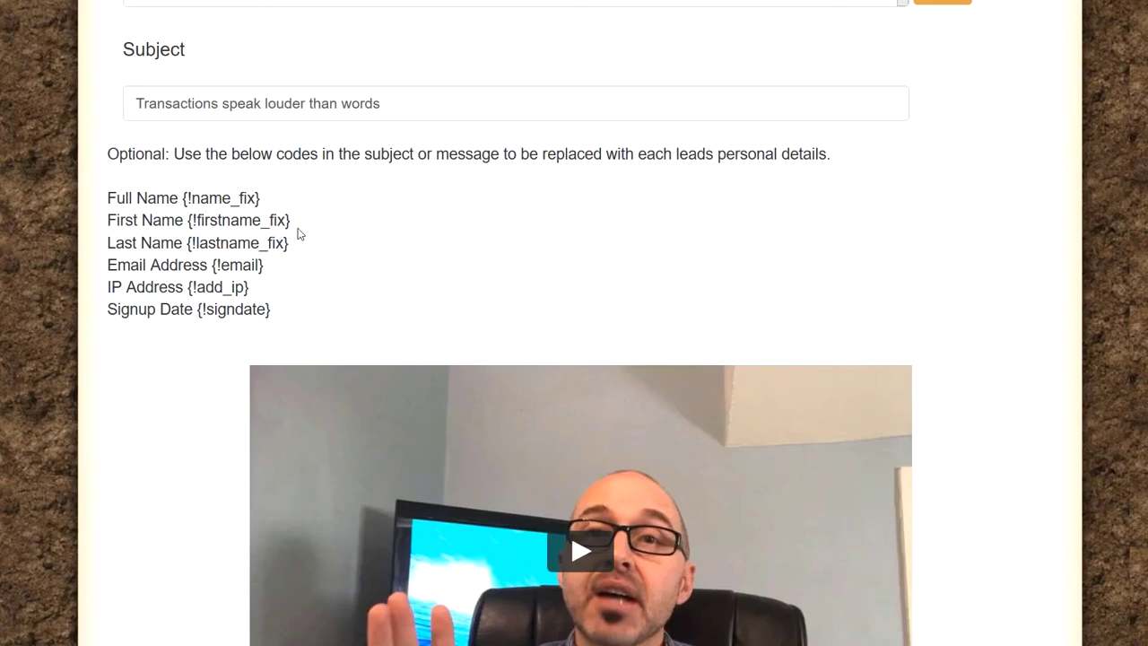
{"action": "scroll", "coordinate": [197, 287], "scroll_direction": "down", "scroll_amount": 2}
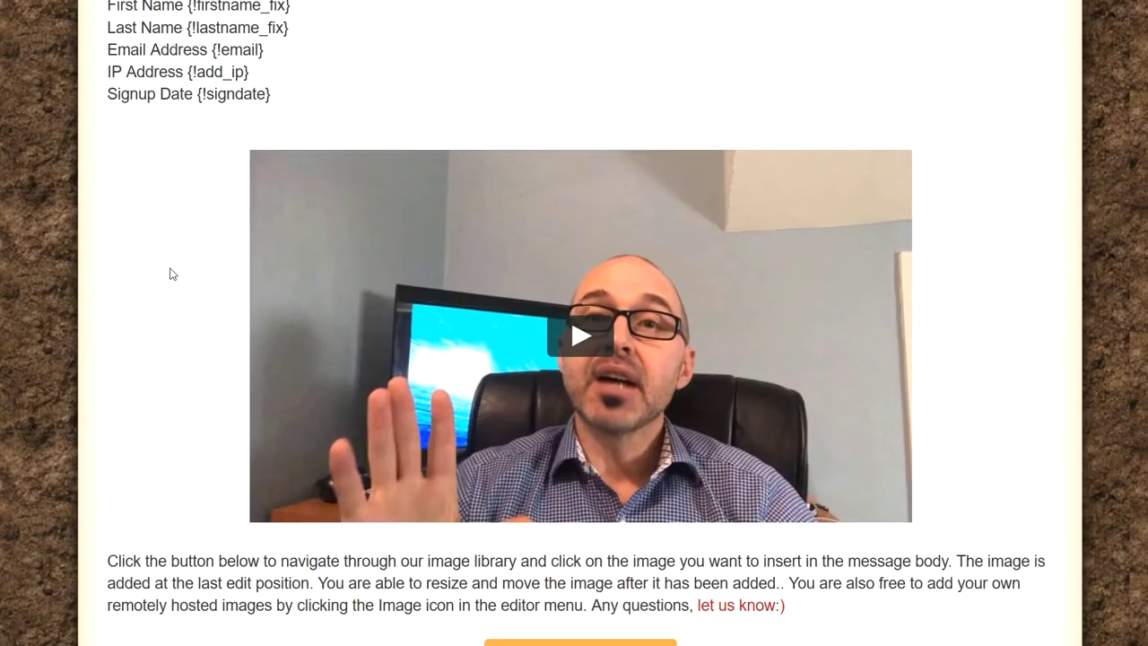
{"action": "scroll", "coordinate": [173, 271], "scroll_direction": "down", "scroll_amount": 4}
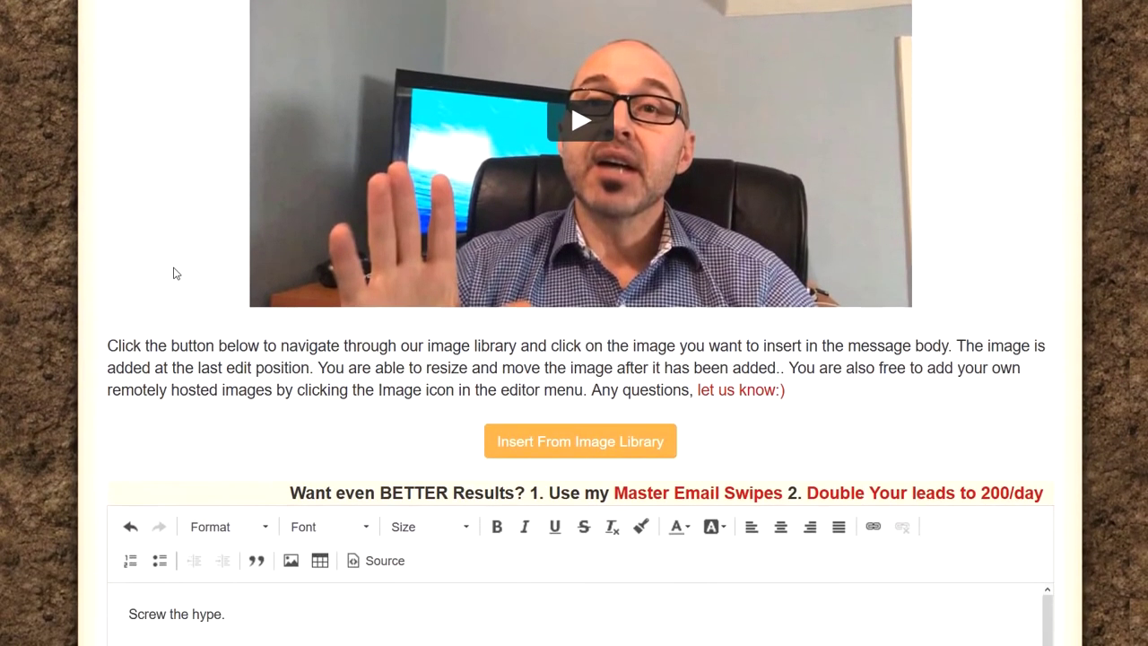
{"action": "scroll", "coordinate": [174, 269], "scroll_direction": "down", "scroll_amount": 1}
{"action": "scroll", "coordinate": [219, 325], "scroll_direction": "down", "scroll_amount": 1}
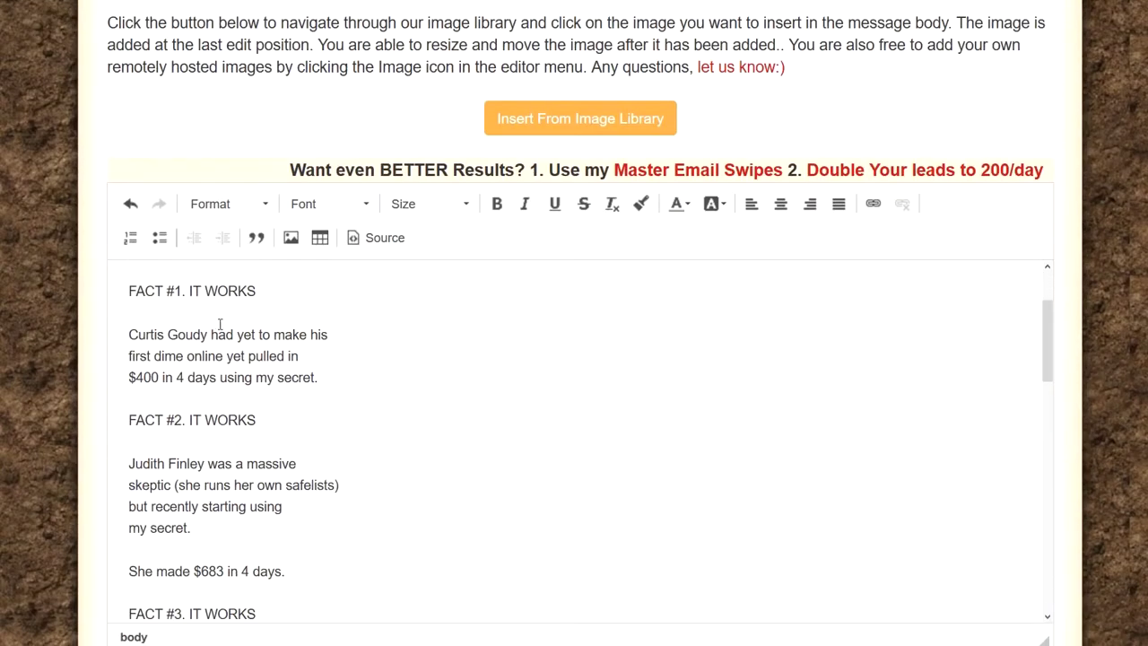
{"action": "scroll", "coordinate": [228, 322], "scroll_direction": "down", "scroll_amount": 6}
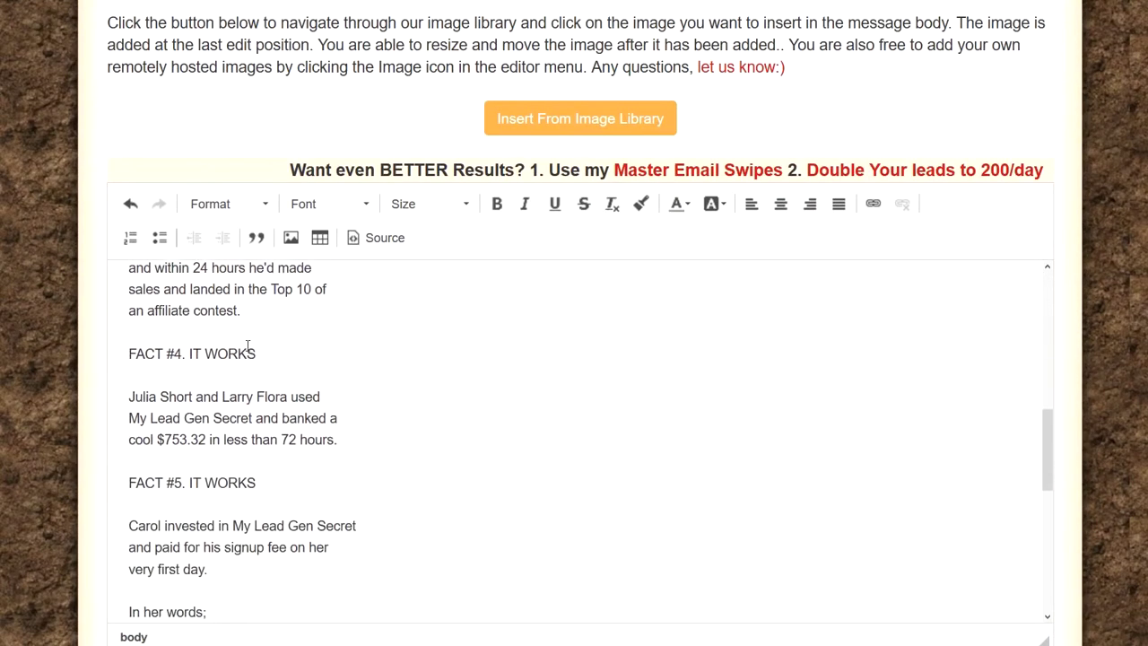
{"action": "scroll", "coordinate": [248, 346], "scroll_direction": "down", "scroll_amount": 1}
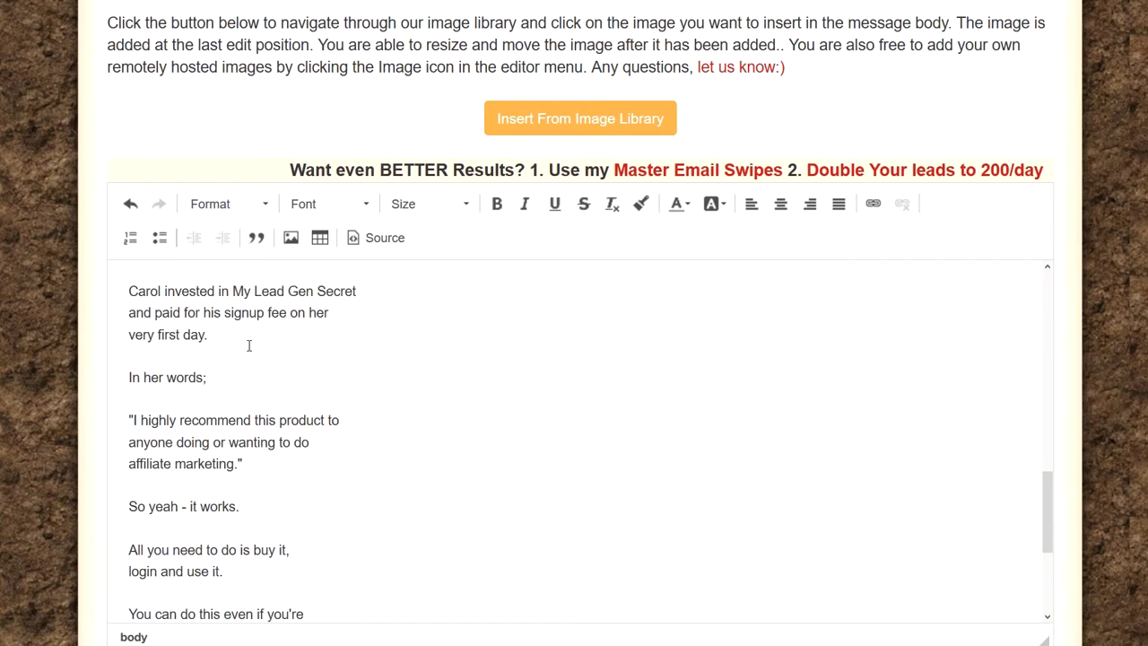
{"action": "scroll", "coordinate": [250, 345], "scroll_direction": "down", "scroll_amount": 4}
{"action": "scroll", "coordinate": [283, 392], "scroll_direction": "down", "scroll_amount": 2}
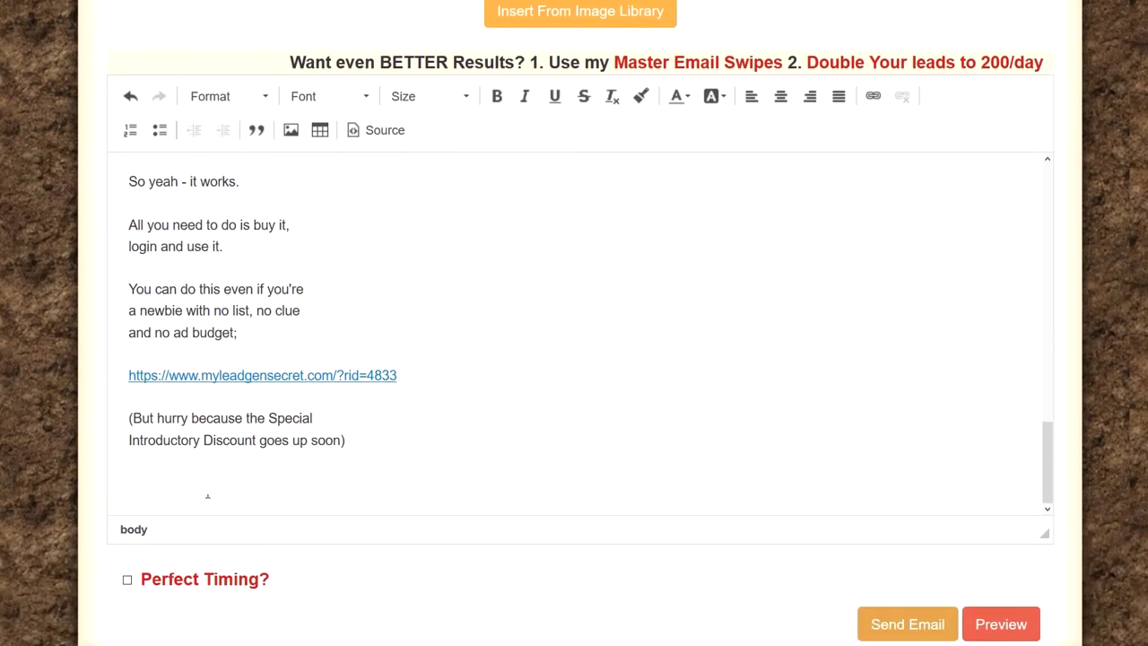
{"action": "scroll", "coordinate": [226, 410], "scroll_direction": "up", "scroll_amount": 15}
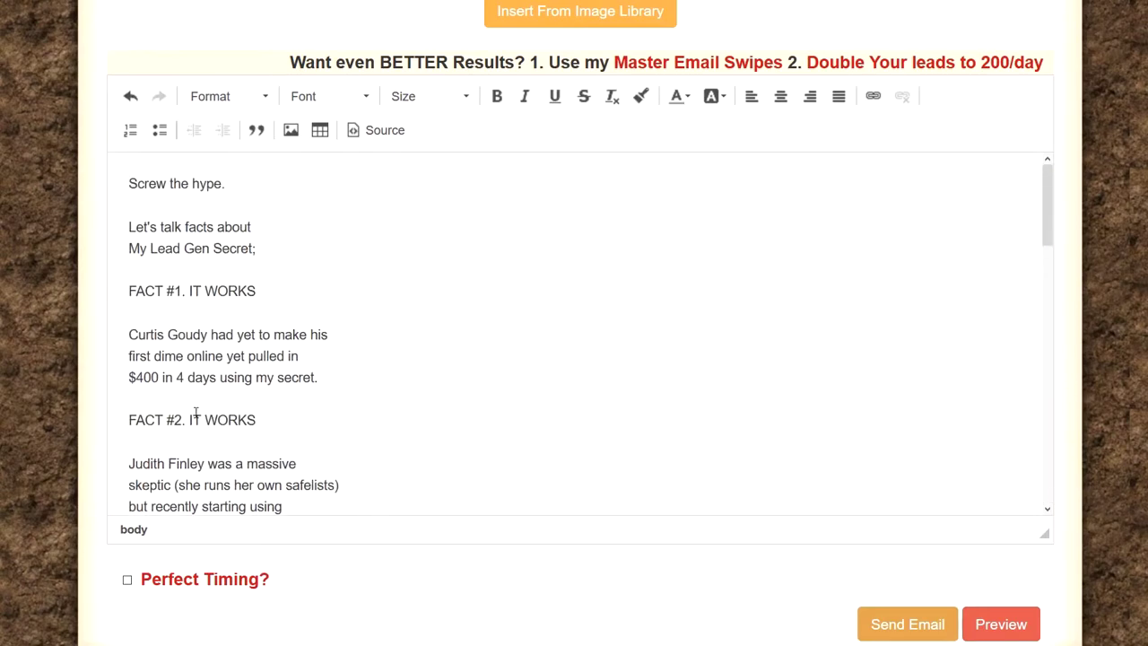
{"action": "scroll", "coordinate": [196, 415], "scroll_direction": "down", "scroll_amount": 8}
{"action": "left_click_drag", "start_coordinate": [119, 178], "coordinate": [320, 523]}
Step: Select the email body's opening lines through the FACT #1 story
{"action": "scroll", "coordinate": [377, 397], "scroll_direction": "up", "scroll_amount": 7}
{"action": "scroll", "coordinate": [377, 397], "scroll_direction": "up", "scroll_amount": 1}
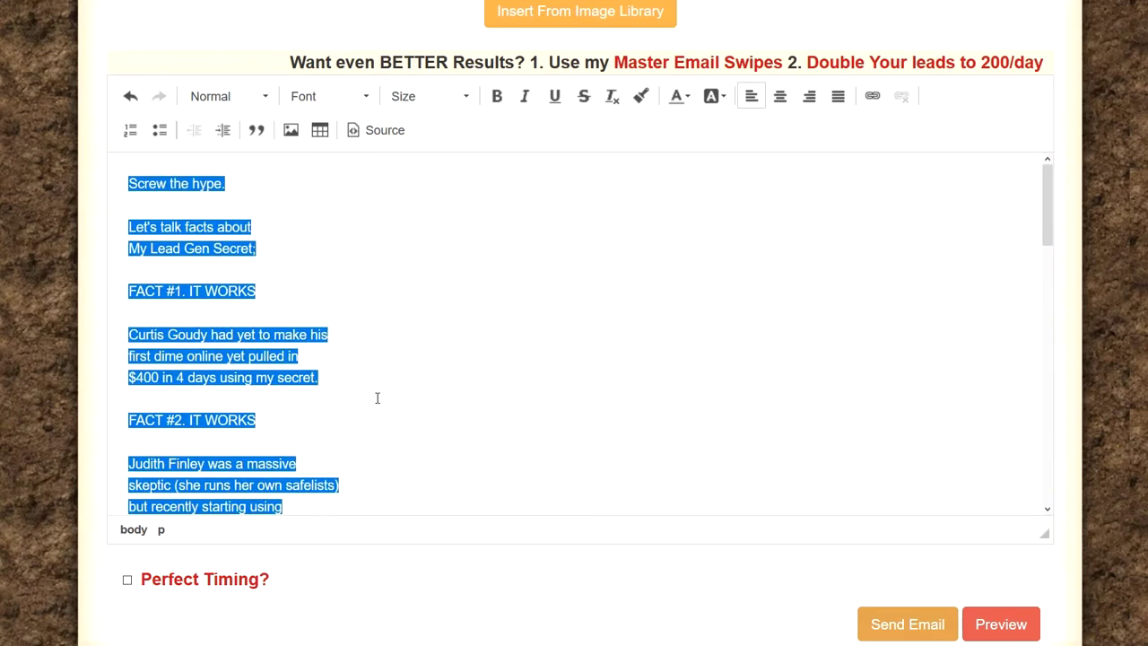
{"action": "left_click", "coordinate": [232, 191]}
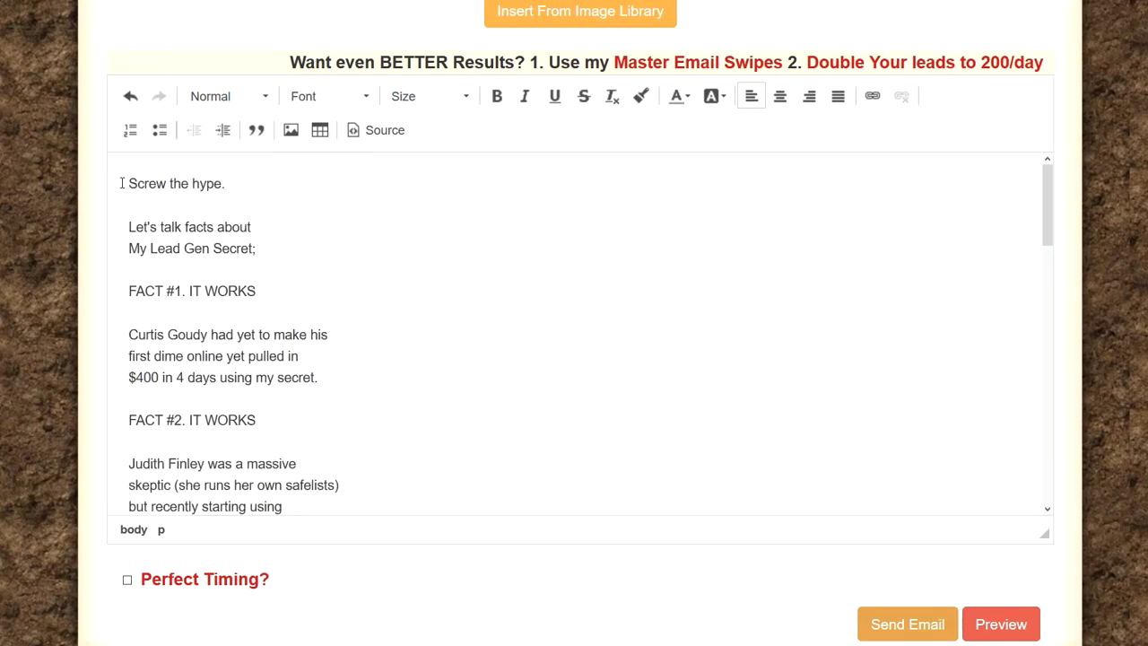
{"action": "left_click_drag", "start_coordinate": [125, 182], "coordinate": [138, 183]}
{"action": "left_click", "coordinate": [217, 184]}
{"action": "left_click_drag", "start_coordinate": [129, 180], "coordinate": [204, 409]}
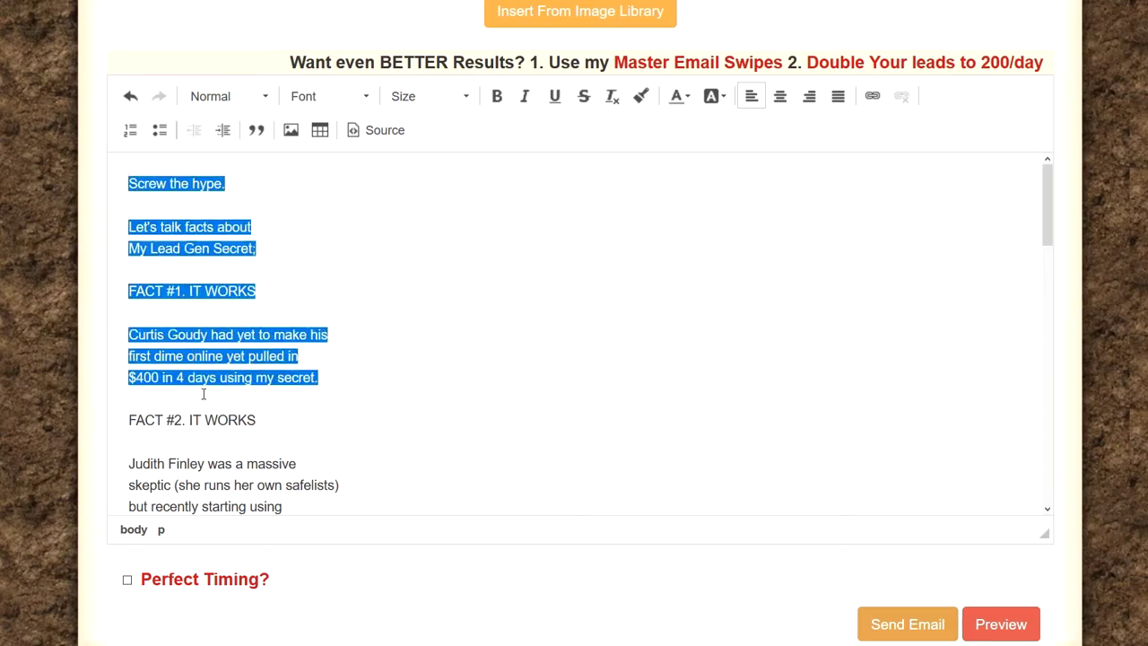
{"action": "scroll", "coordinate": [203, 394], "scroll_direction": "up", "scroll_amount": 1}
{"action": "scroll", "coordinate": [238, 359], "scroll_direction": "down", "scroll_amount": 1}
{"action": "scroll", "coordinate": [193, 368], "scroll_direction": "up", "scroll_amount": 1}
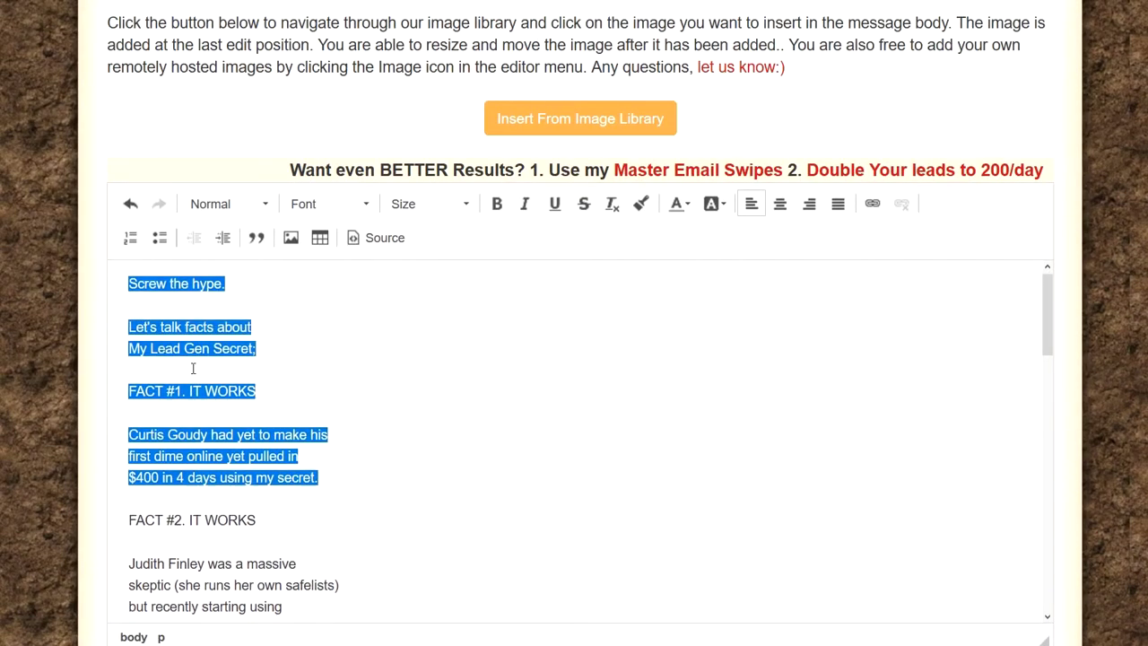
{"action": "scroll", "coordinate": [193, 368], "scroll_direction": "up", "scroll_amount": 1}
Step: Reselect the body text from the first word 'Screw' through the FACT #1 story
{"action": "left_click", "coordinate": [157, 296]}
{"action": "left_click_drag", "start_coordinate": [126, 293], "coordinate": [315, 546]}
{"action": "left_click_drag", "start_coordinate": [319, 605], "coordinate": [299, 529]}
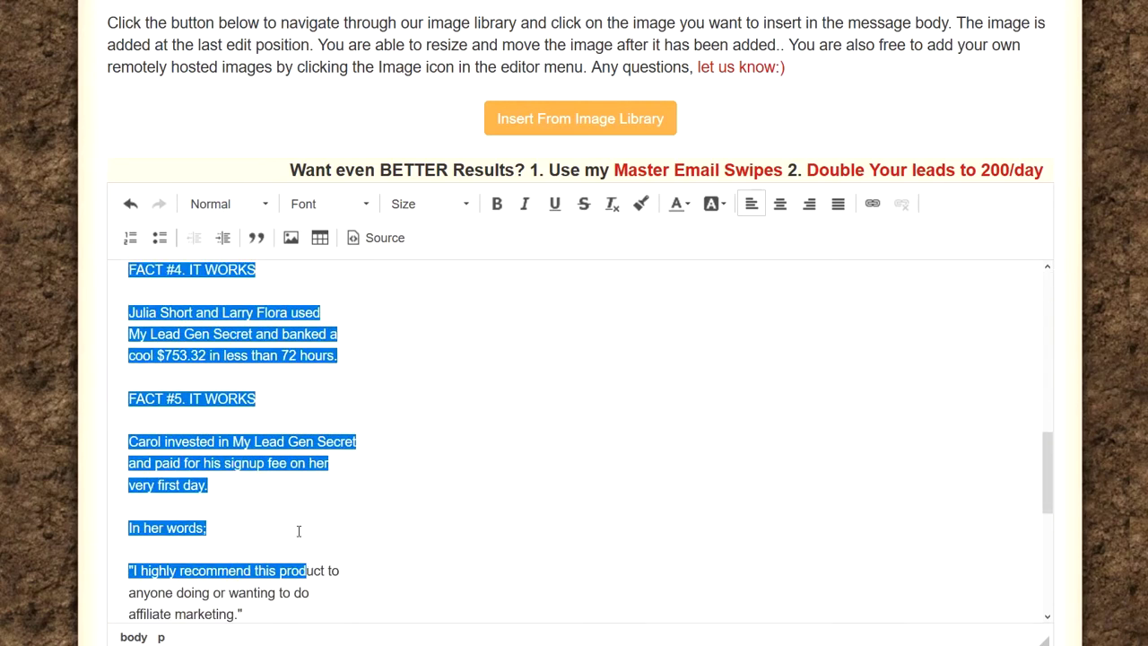
{"action": "left_click", "coordinate": [261, 459]}
{"action": "scroll", "coordinate": [255, 444], "scroll_direction": "up", "scroll_amount": 8}
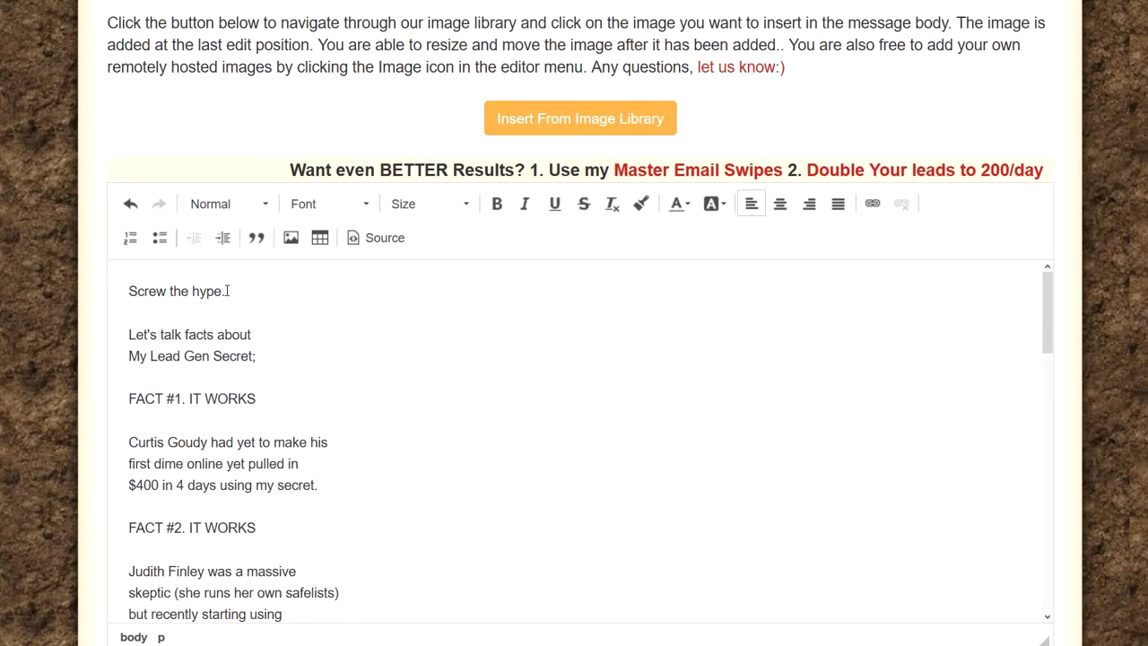
{"action": "left_click", "coordinate": [131, 291]}
{"action": "left_click_drag", "start_coordinate": [148, 290], "coordinate": [322, 487]}
{"action": "scroll", "coordinate": [219, 330], "scroll_direction": "down", "scroll_amount": 5}
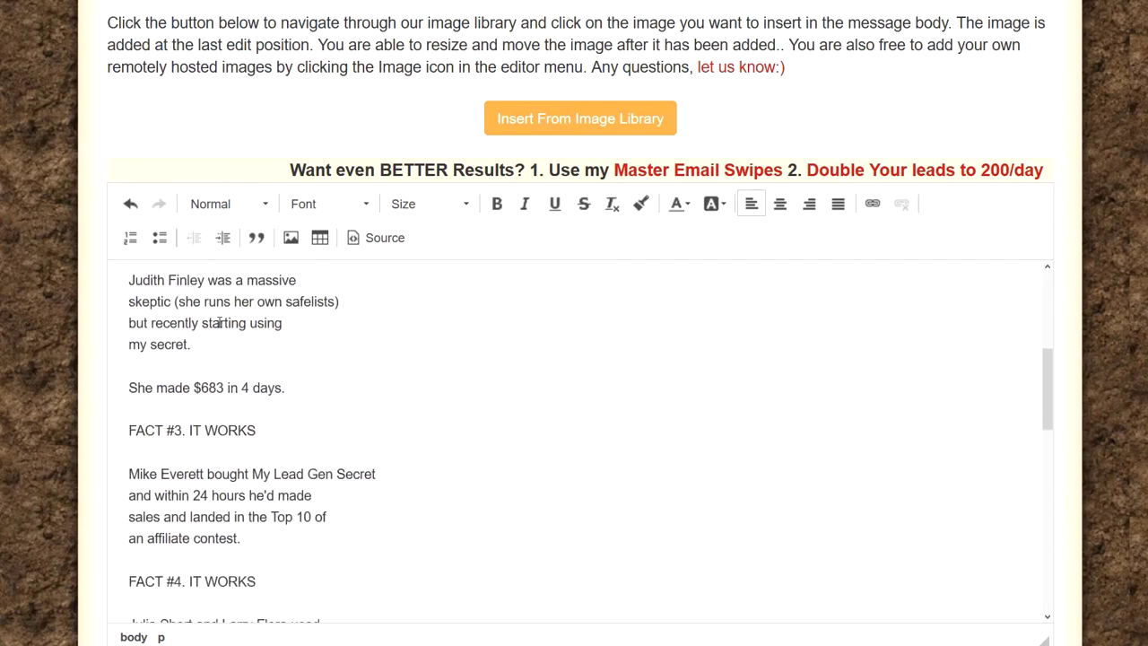
{"action": "scroll", "coordinate": [220, 330], "scroll_direction": "down", "scroll_amount": 5}
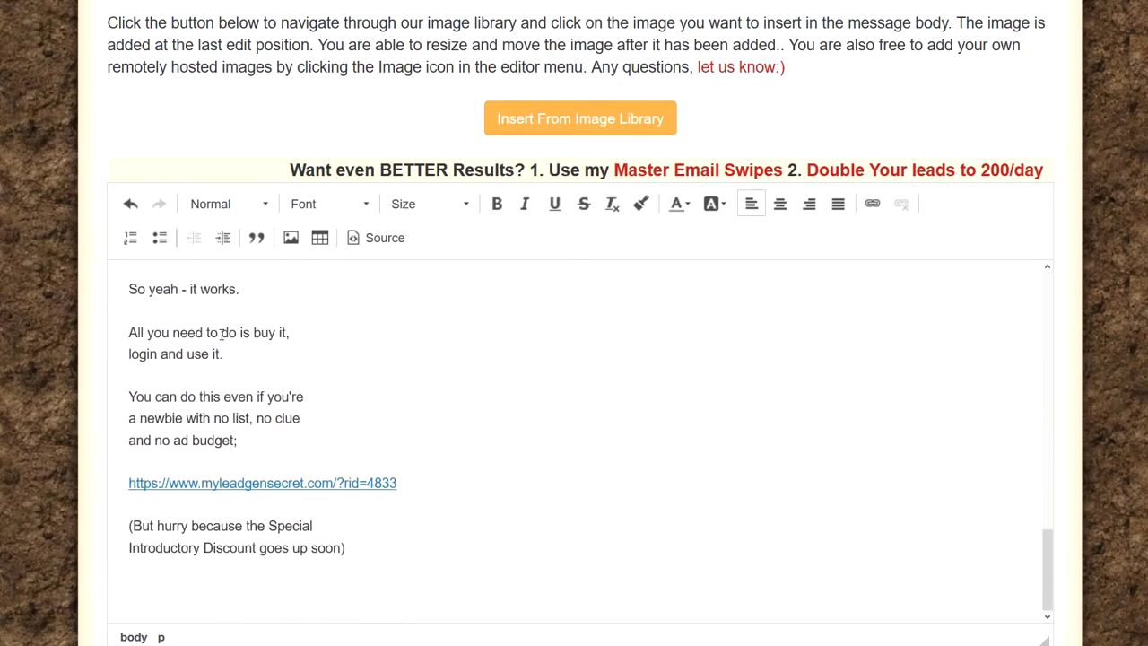
{"action": "scroll", "coordinate": [225, 332], "scroll_direction": "down", "scroll_amount": 3}
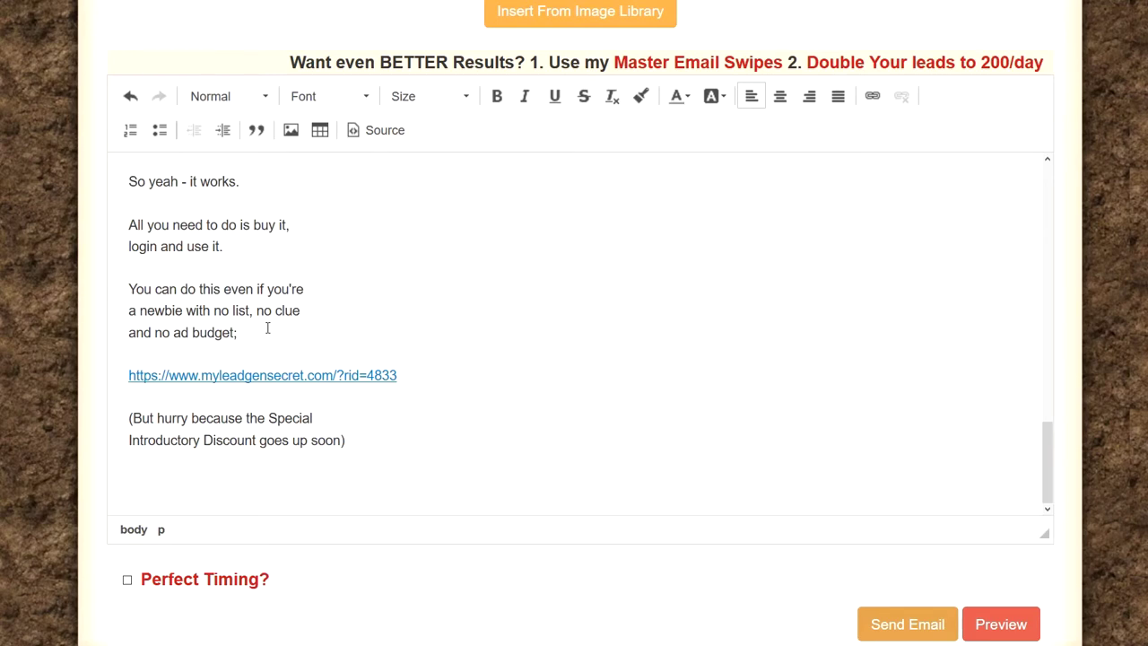
{"action": "scroll", "coordinate": [192, 300], "scroll_direction": "up", "scroll_amount": 10}
{"action": "key", "text": "ctrl+a"}
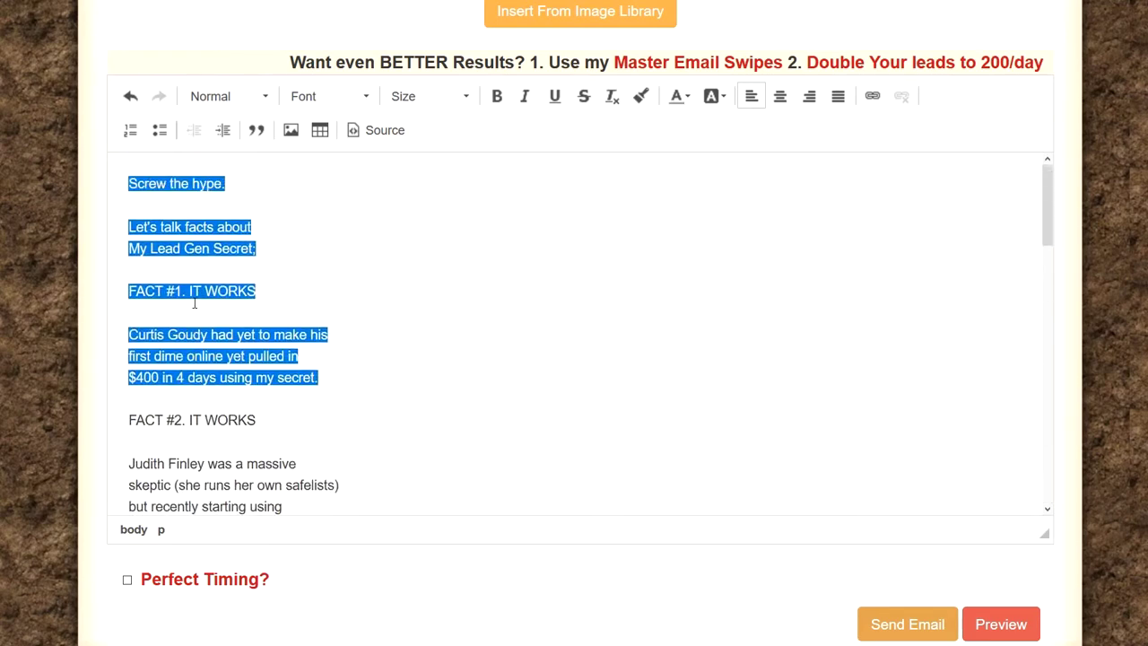
{"action": "scroll", "coordinate": [192, 300], "scroll_direction": "up", "scroll_amount": 4}
{"action": "scroll", "coordinate": [192, 434], "scroll_direction": "down", "scroll_amount": 3}
{"action": "left_click", "coordinate": [207, 325]}
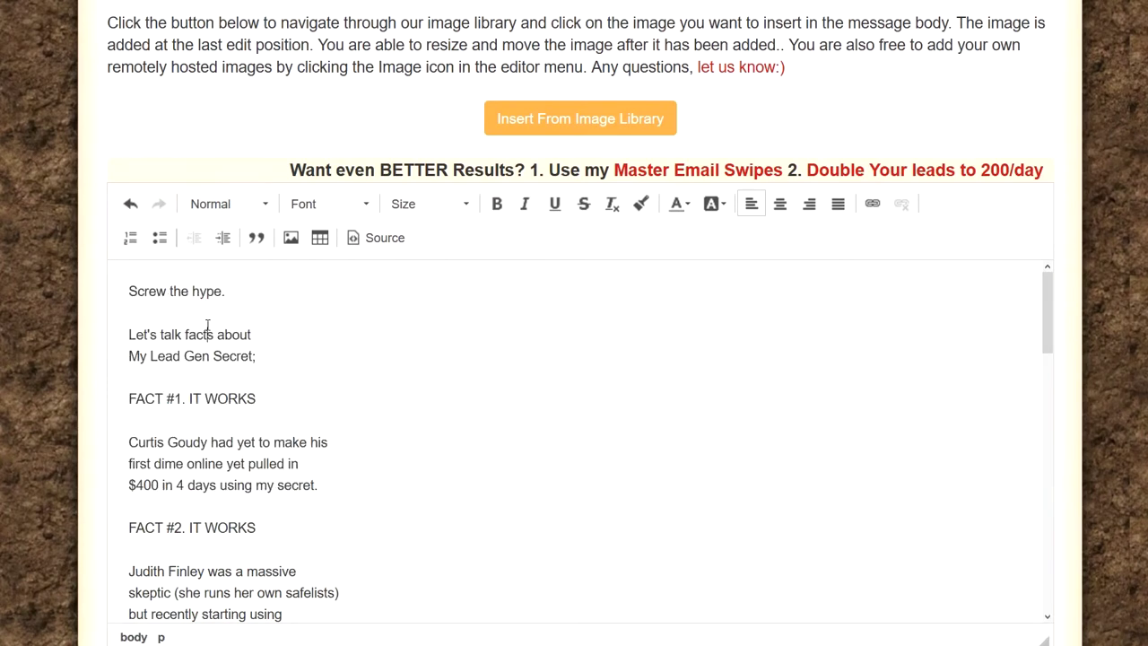
{"action": "scroll", "coordinate": [203, 336], "scroll_direction": "down", "scroll_amount": 1}
{"action": "scroll", "coordinate": [202, 333], "scroll_direction": "down", "scroll_amount": 10}
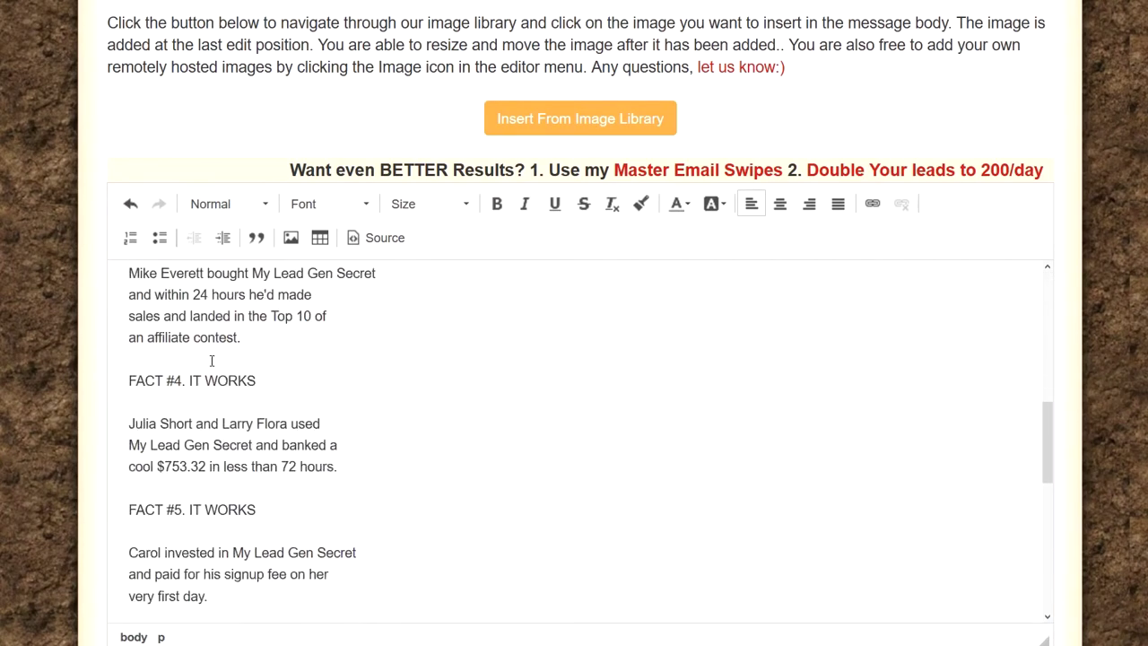
{"action": "scroll", "coordinate": [224, 361], "scroll_direction": "down", "scroll_amount": 3}
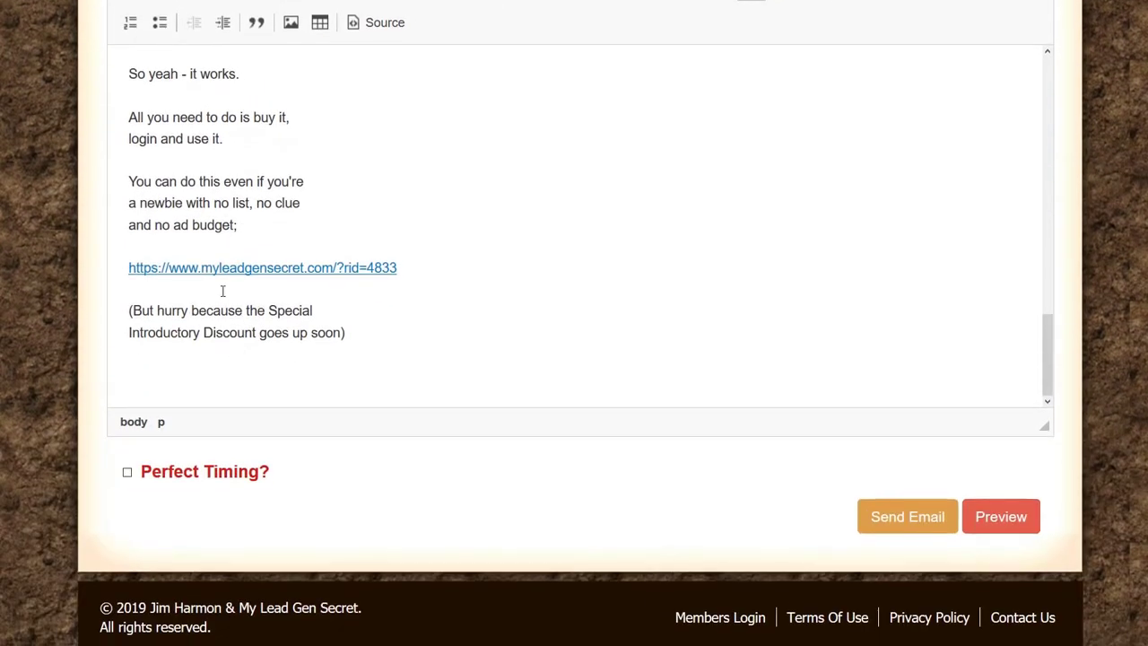
{"action": "left_click_drag", "start_coordinate": [224, 362], "coordinate": [111, 263]}
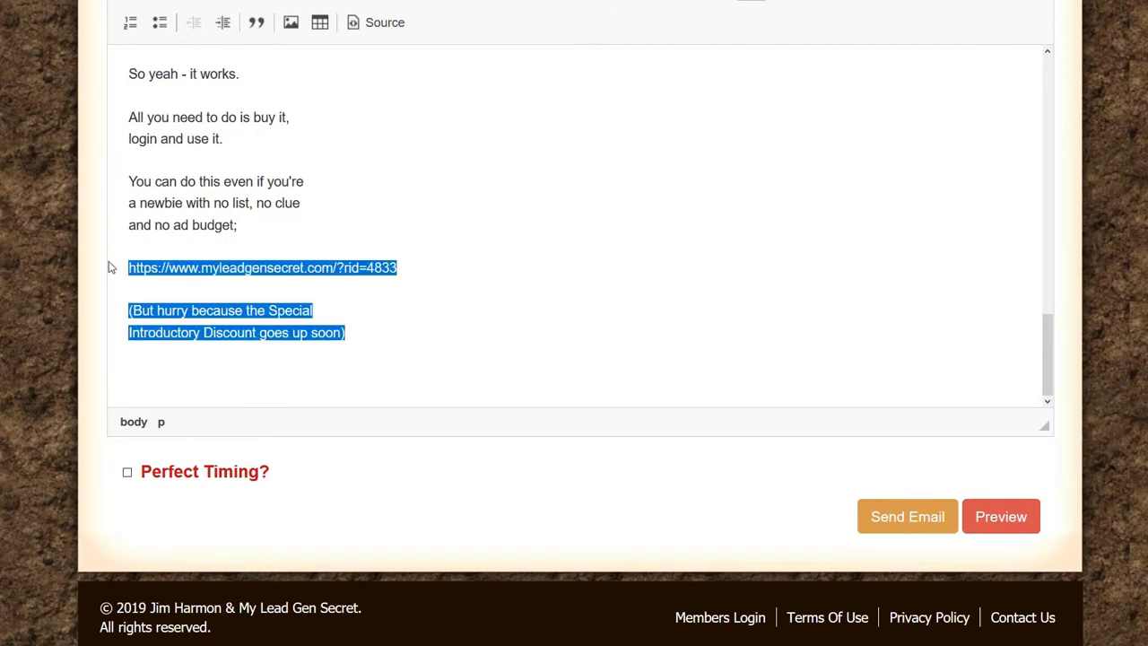
{"action": "left_click", "coordinate": [401, 266]}
{"action": "left_click_drag", "start_coordinate": [399, 266], "coordinate": [114, 272]}
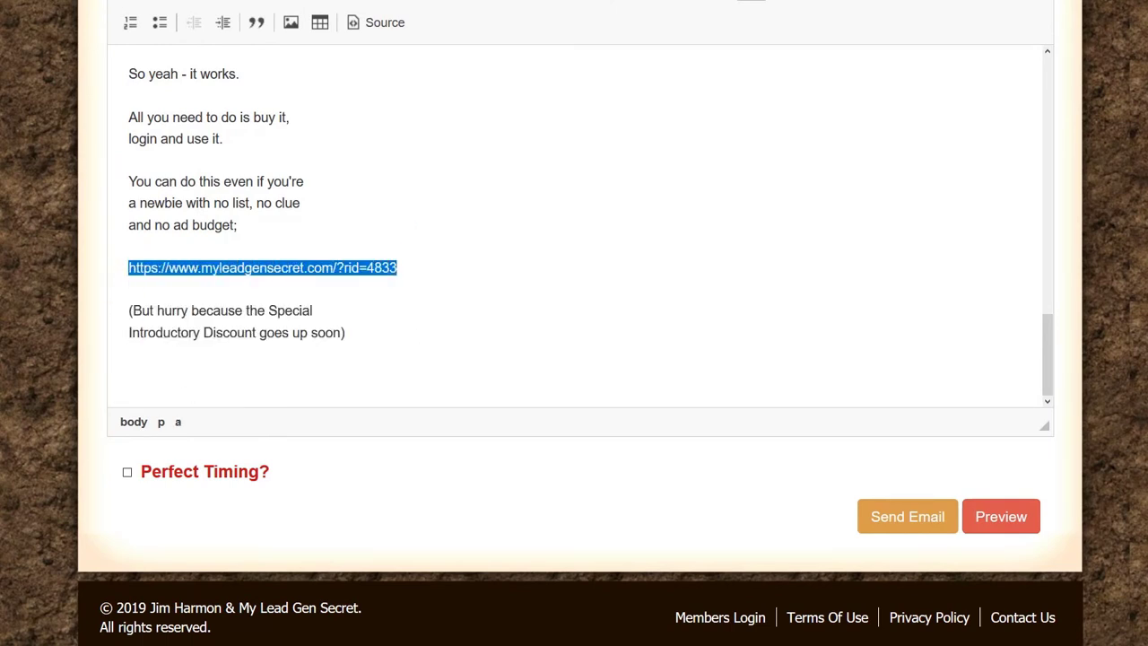
{"action": "left_click", "coordinate": [190, 394]}
{"action": "scroll", "coordinate": [466, 296], "scroll_direction": "down", "scroll_amount": 1}
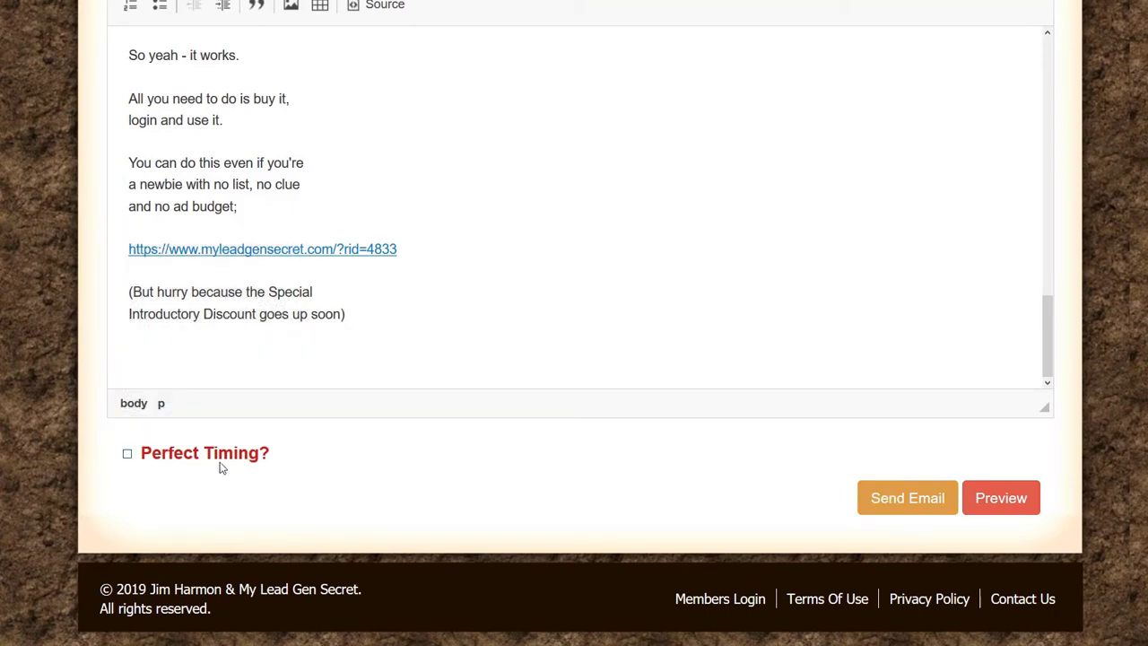
{"action": "mouse_move", "coordinate": [224, 462]}
{"action": "left_click", "coordinate": [1001, 500]}
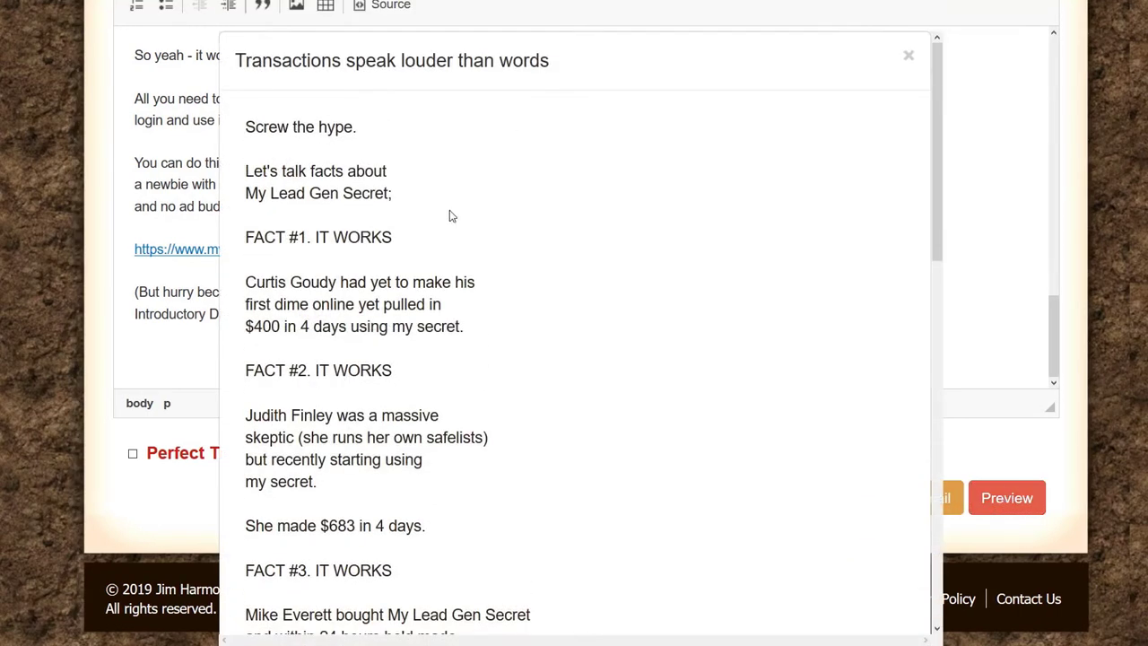
{"action": "left_click_drag", "start_coordinate": [552, 63], "coordinate": [238, 59]}
{"action": "scroll", "coordinate": [307, 129], "scroll_direction": "down", "scroll_amount": 5}
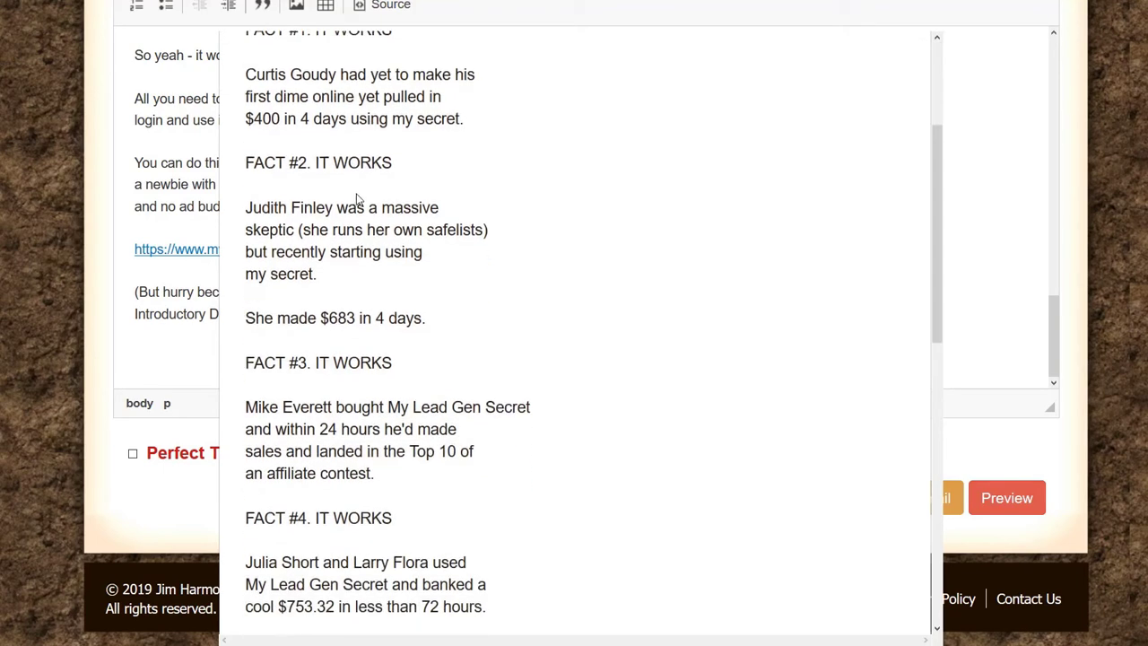
{"action": "scroll", "coordinate": [357, 194], "scroll_direction": "down", "scroll_amount": 6}
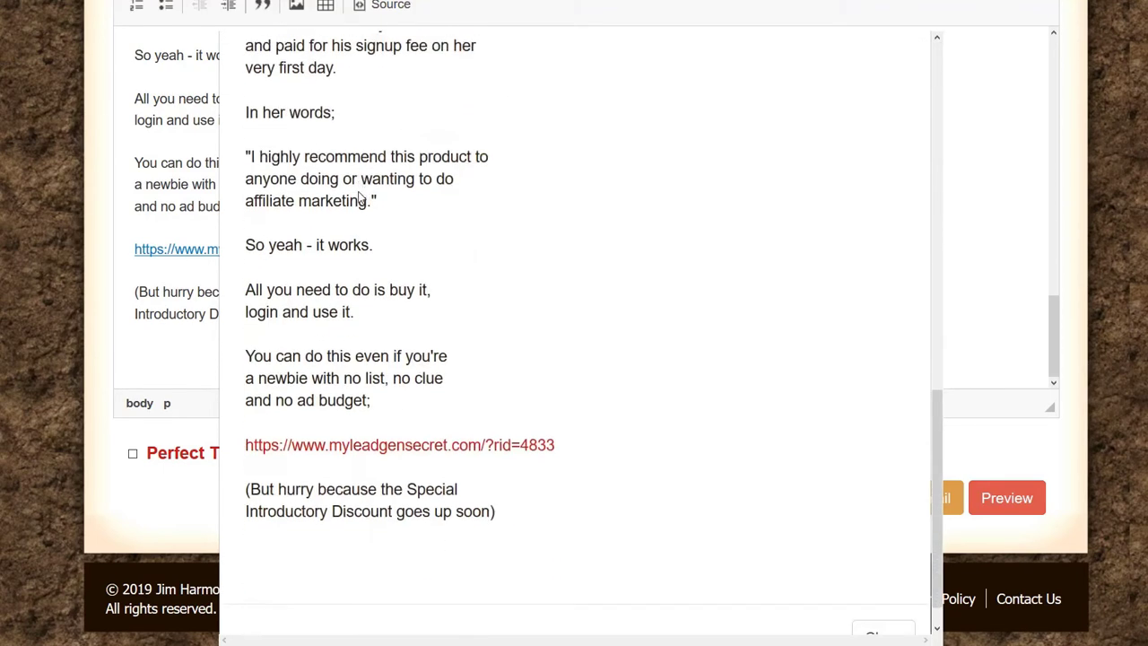
{"action": "scroll", "coordinate": [358, 195], "scroll_direction": "down", "scroll_amount": 1}
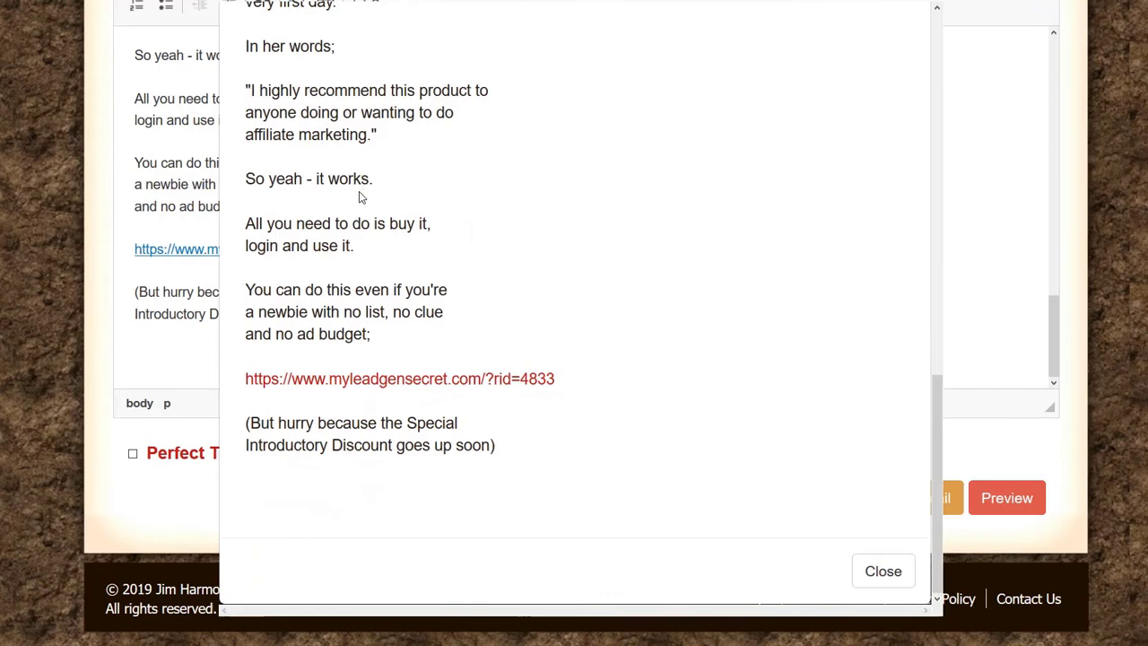
{"action": "left_click", "coordinate": [502, 380]}
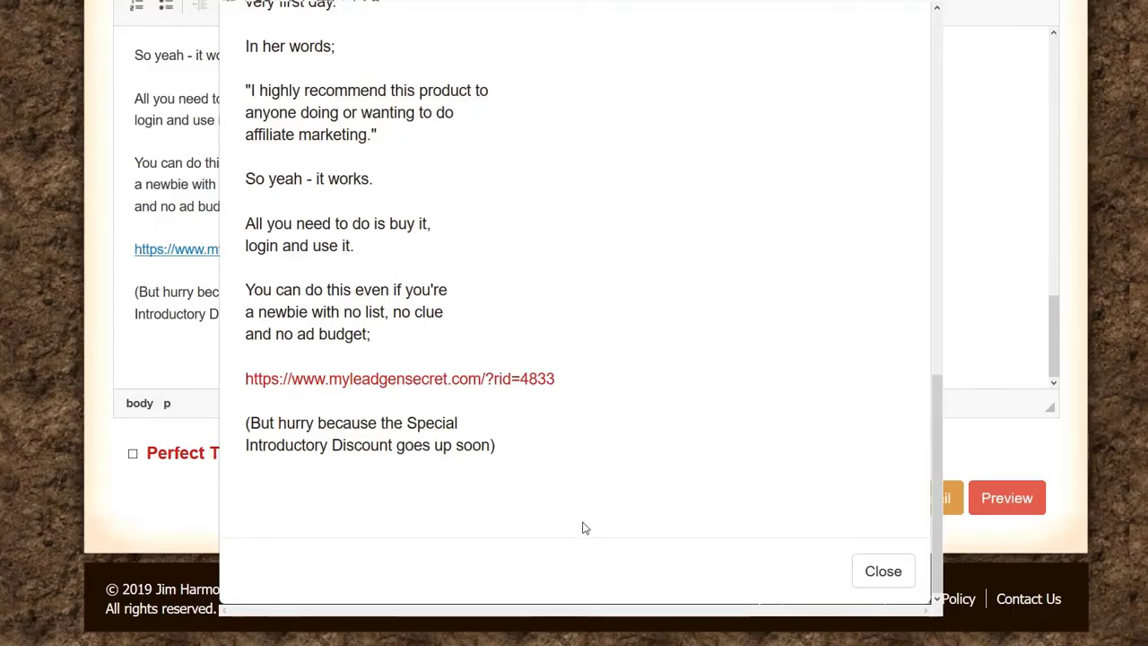
{"action": "scroll", "coordinate": [386, 448], "scroll_direction": "up", "scroll_amount": 10}
{"action": "scroll", "coordinate": [403, 340], "scroll_direction": "down", "scroll_amount": 10}
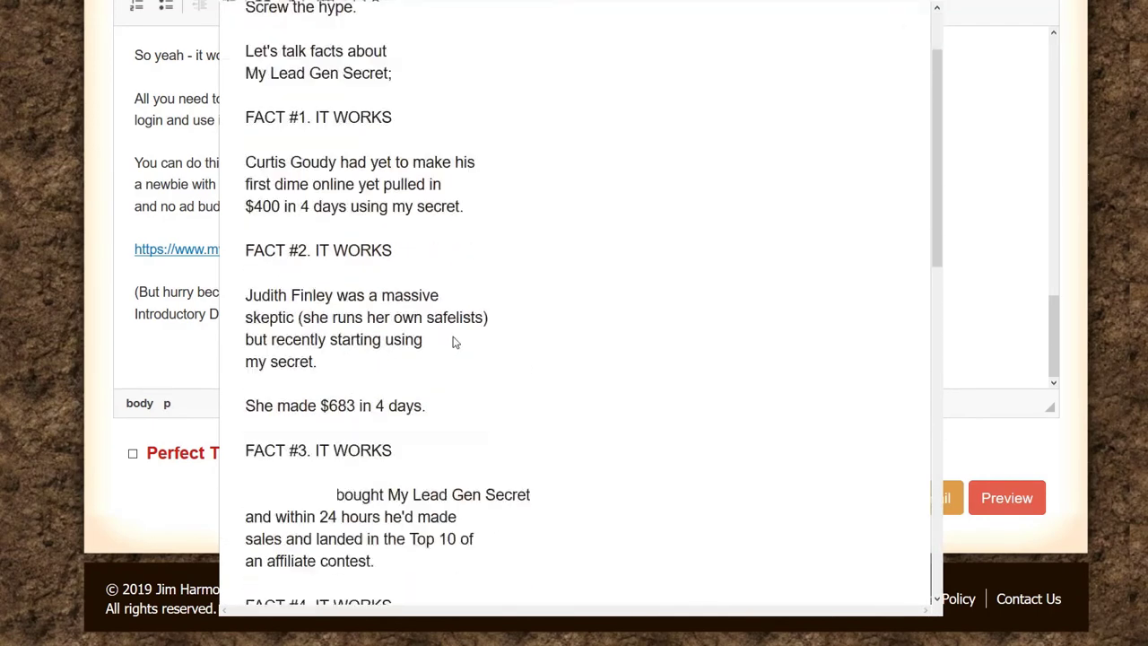
{"action": "left_click", "coordinate": [884, 575]}
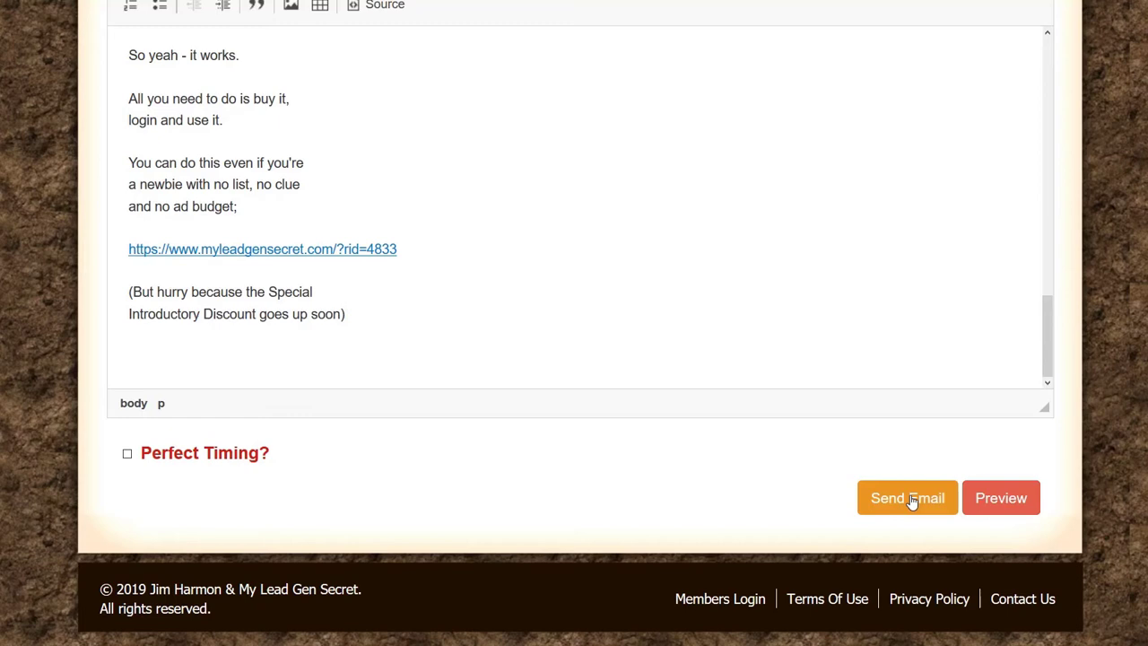
Step: Scroll up and down through the email editor before leaving for the sales page
{"action": "scroll", "coordinate": [269, 273], "scroll_direction": "up", "scroll_amount": 10}
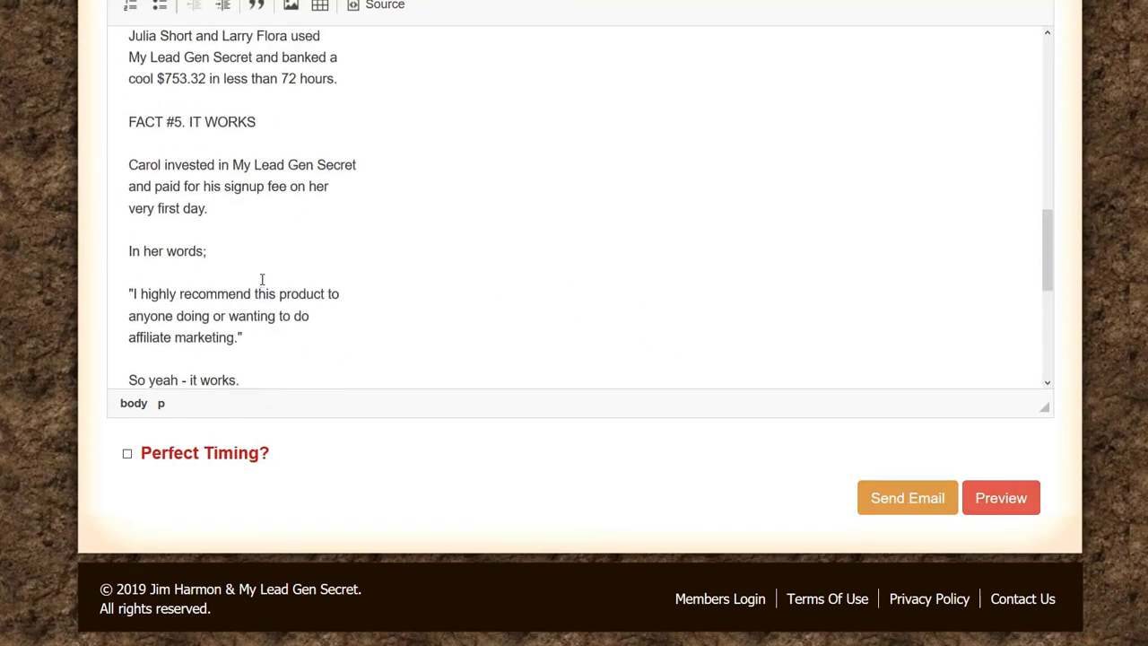
{"action": "scroll", "coordinate": [294, 262], "scroll_direction": "up", "scroll_amount": 5}
{"action": "scroll", "coordinate": [694, 530], "scroll_direction": "down", "scroll_amount": 10}
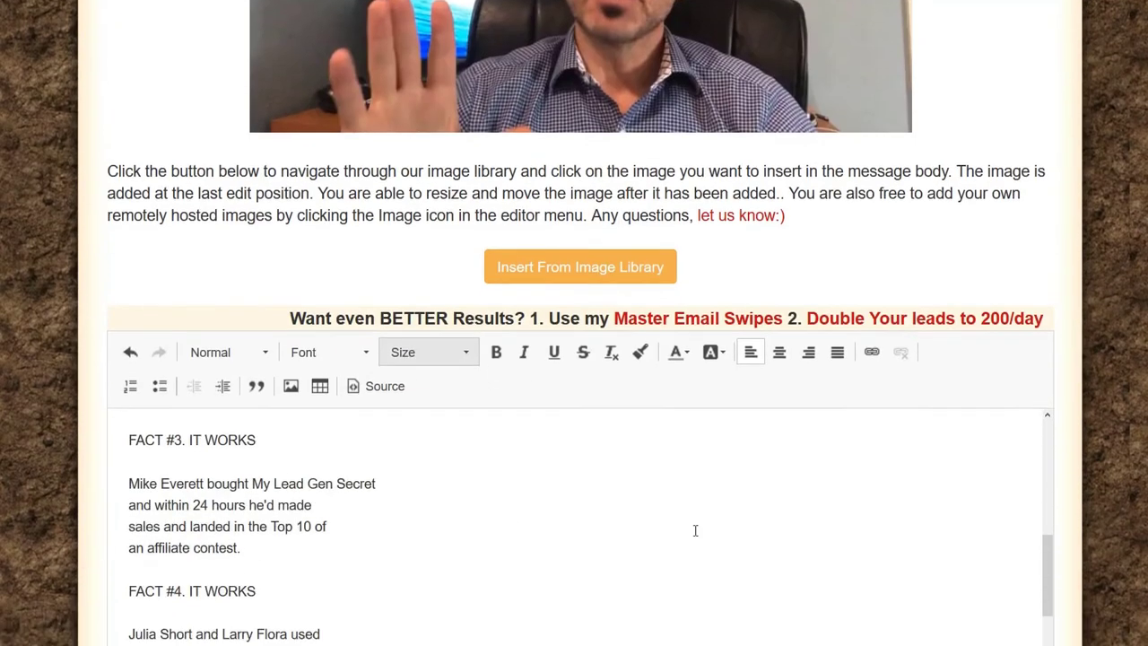
{"action": "scroll", "coordinate": [854, 458], "scroll_direction": "down", "scroll_amount": 3}
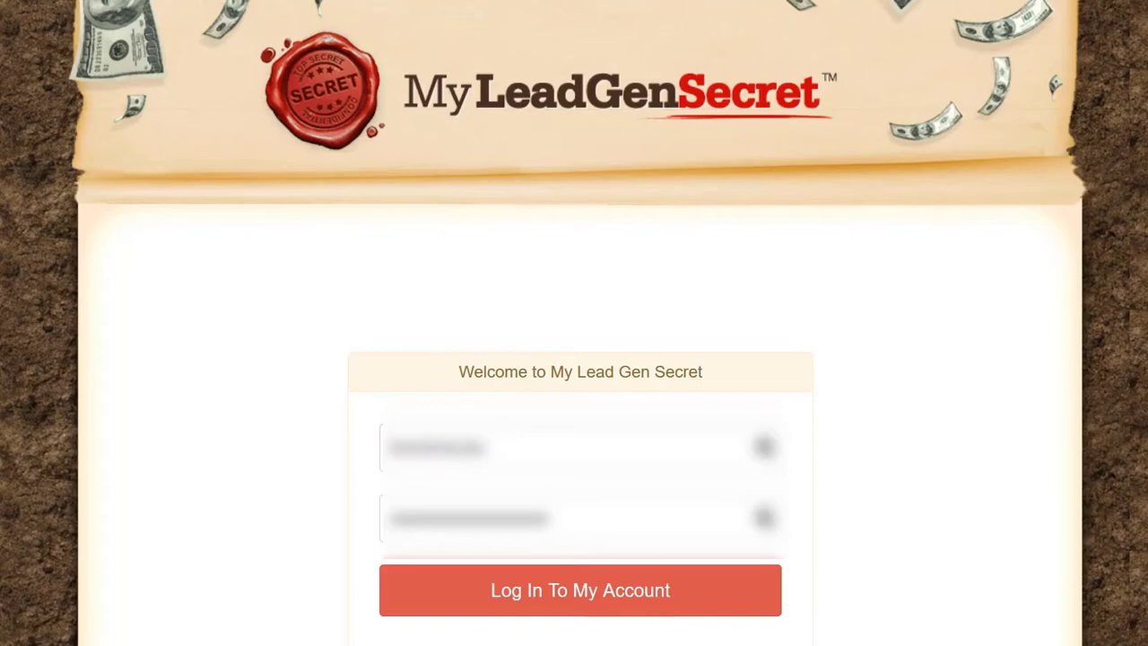
Step: Log in to the members area and open the Mailing System page
{"action": "left_click", "coordinate": [613, 594]}
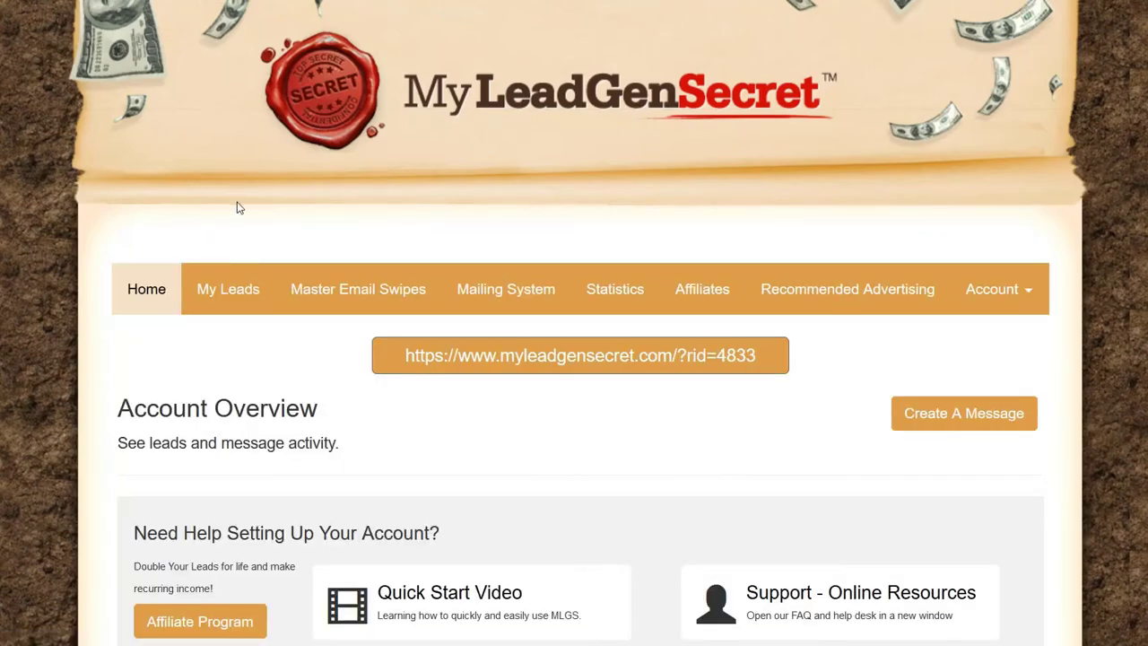
{"action": "left_click", "coordinate": [527, 293]}
{"action": "scroll", "coordinate": [135, 431], "scroll_direction": "down", "scroll_amount": 3}
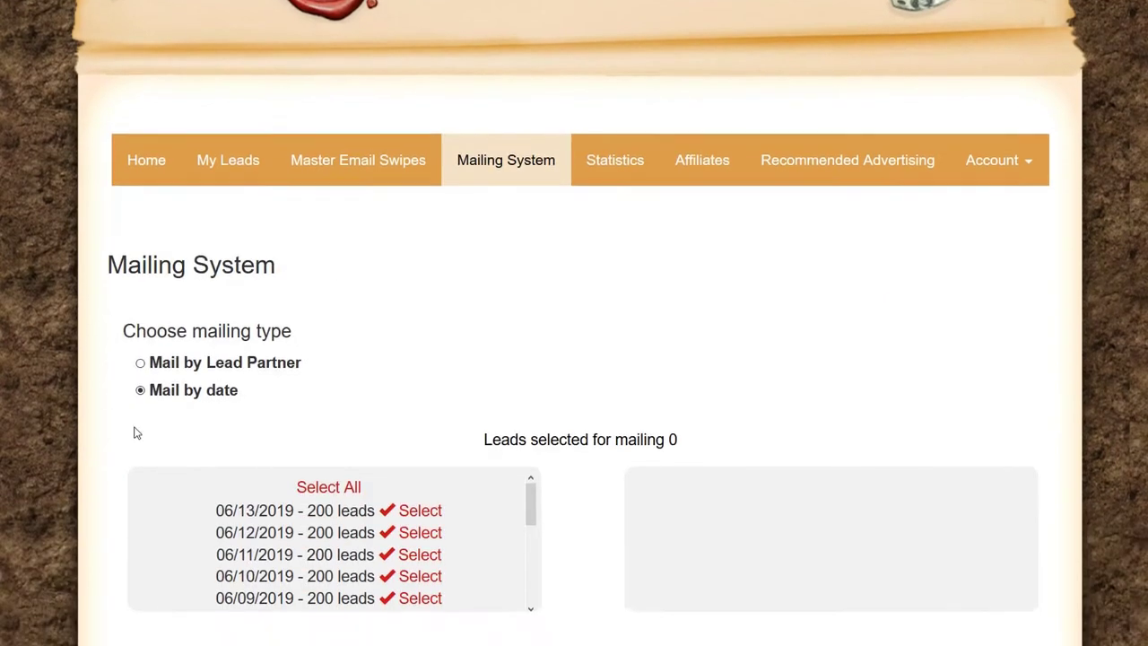
{"action": "scroll", "coordinate": [252, 303], "scroll_direction": "down", "scroll_amount": 1}
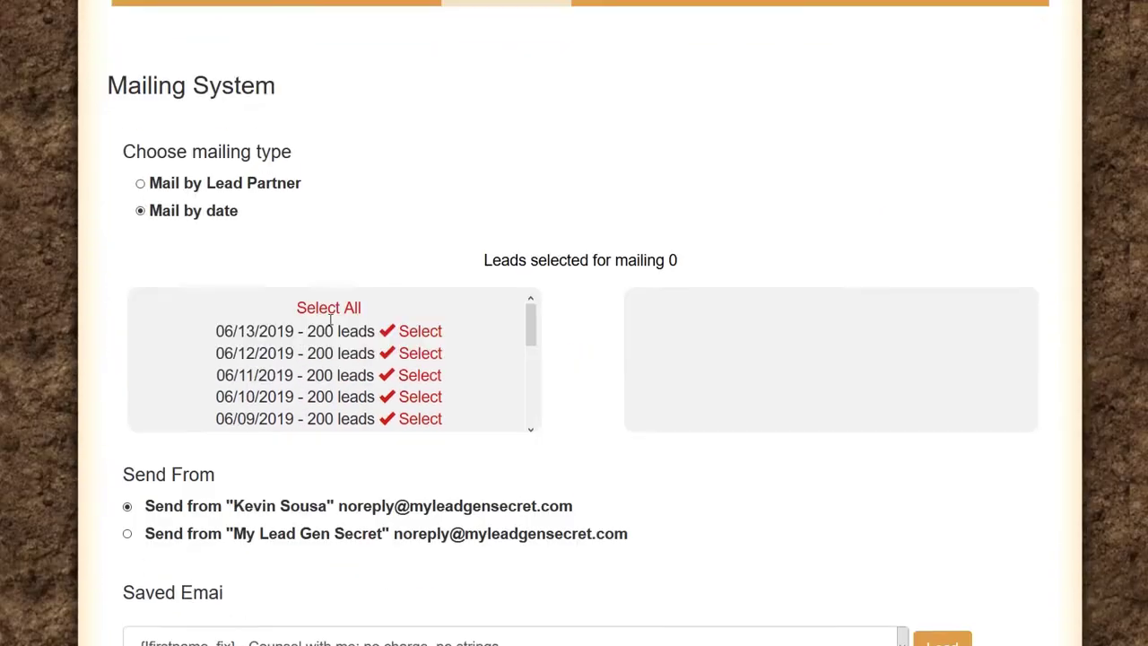
Step: Select all lead dates so 2900 leads are queued, then switch to the LEADS-MLGS notes
{"action": "left_click", "coordinate": [328, 293]}
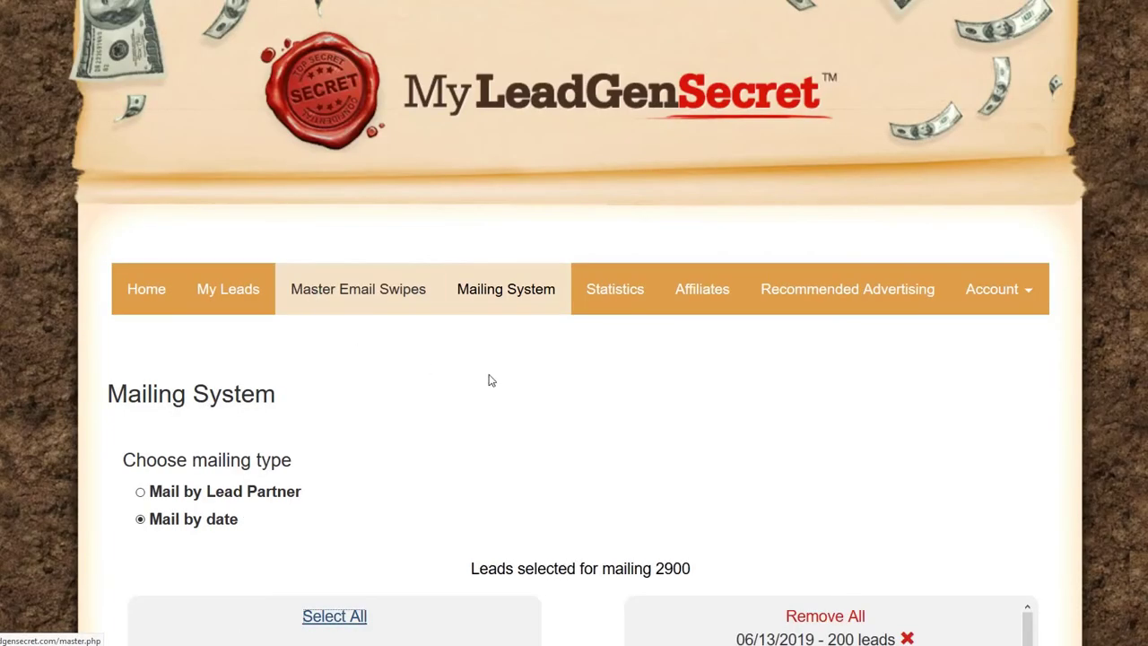
{"action": "scroll", "coordinate": [487, 379], "scroll_direction": "down", "scroll_amount": 3}
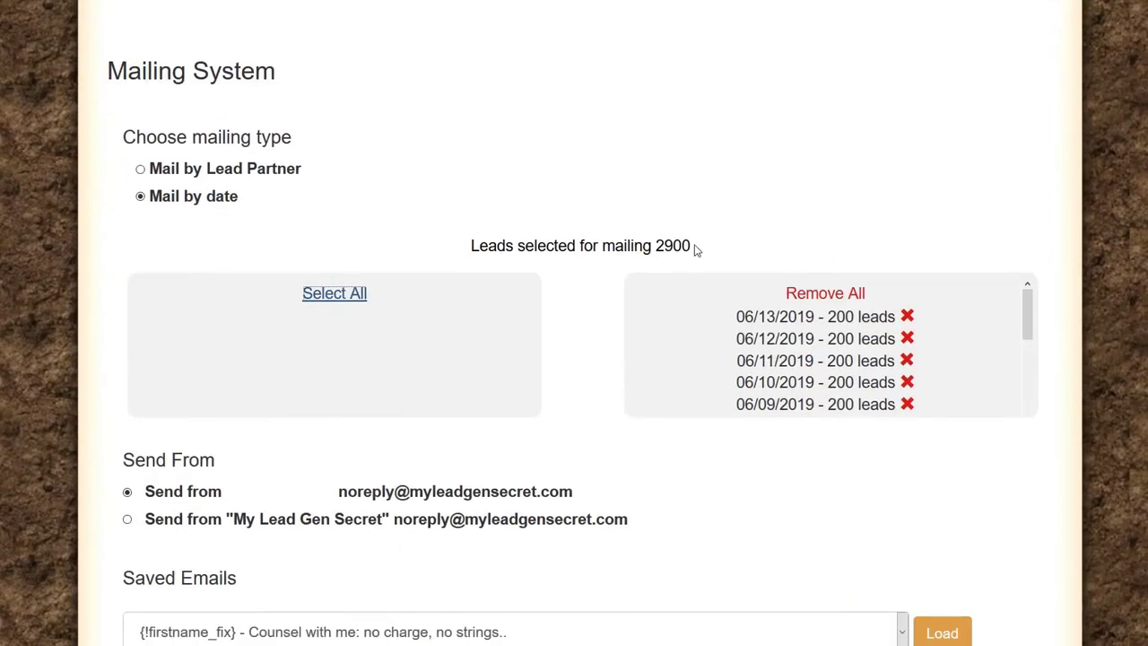
{"action": "left_click_drag", "start_coordinate": [693, 247], "coordinate": [446, 242]}
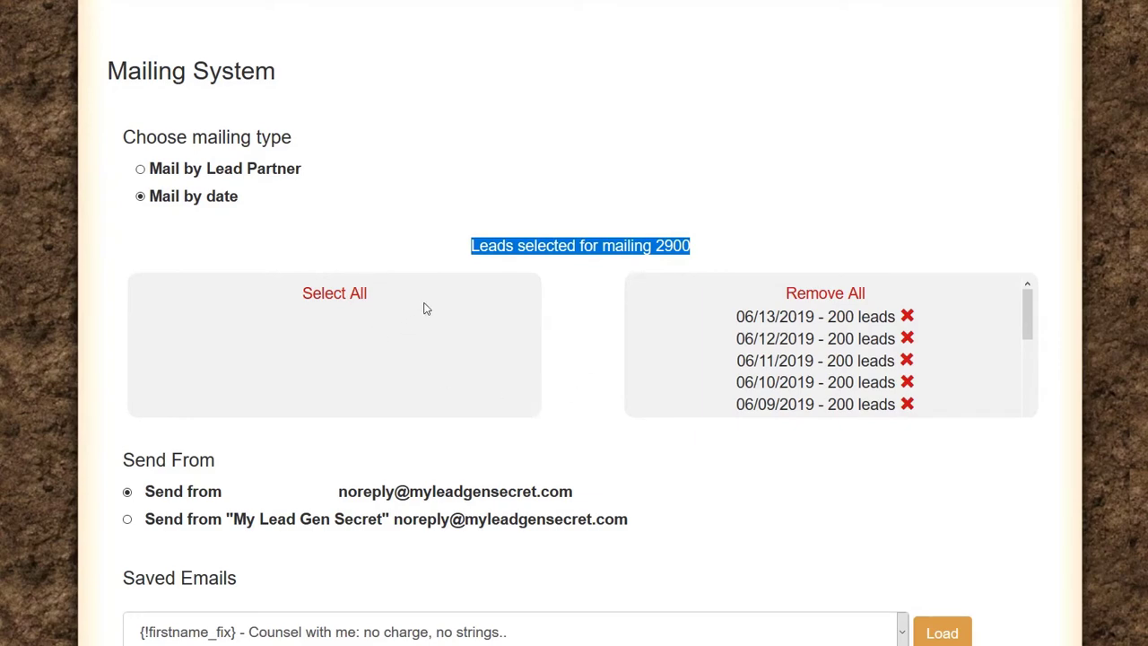
{"action": "scroll", "coordinate": [407, 338], "scroll_direction": "down", "scroll_amount": 3}
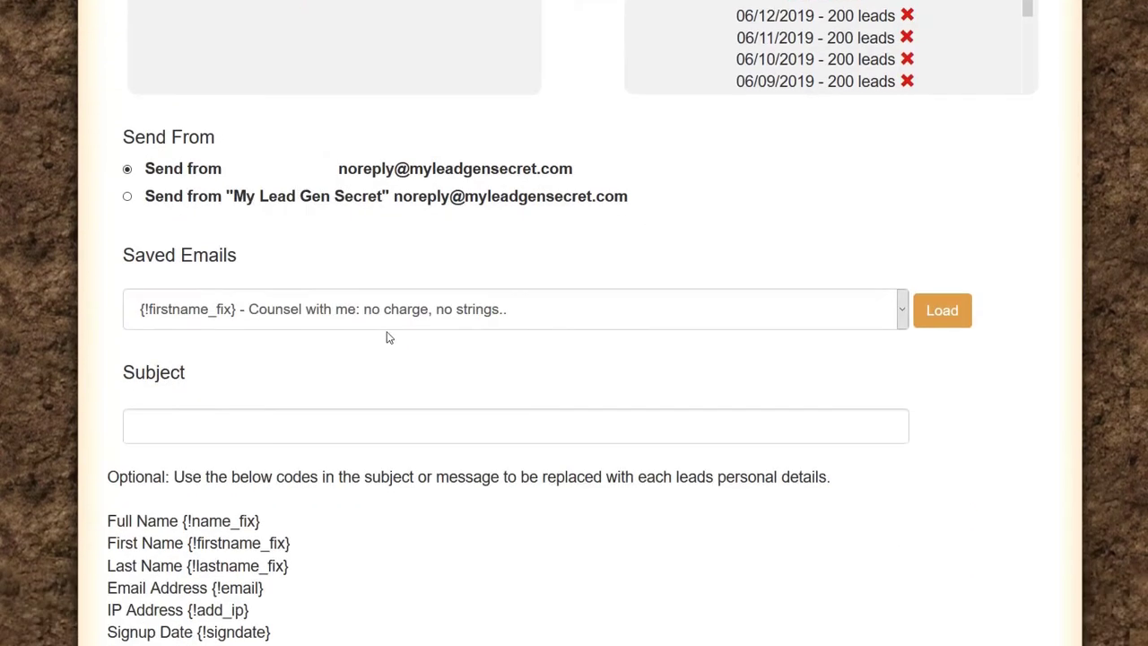
{"action": "scroll", "coordinate": [387, 335], "scroll_direction": "up", "scroll_amount": 2}
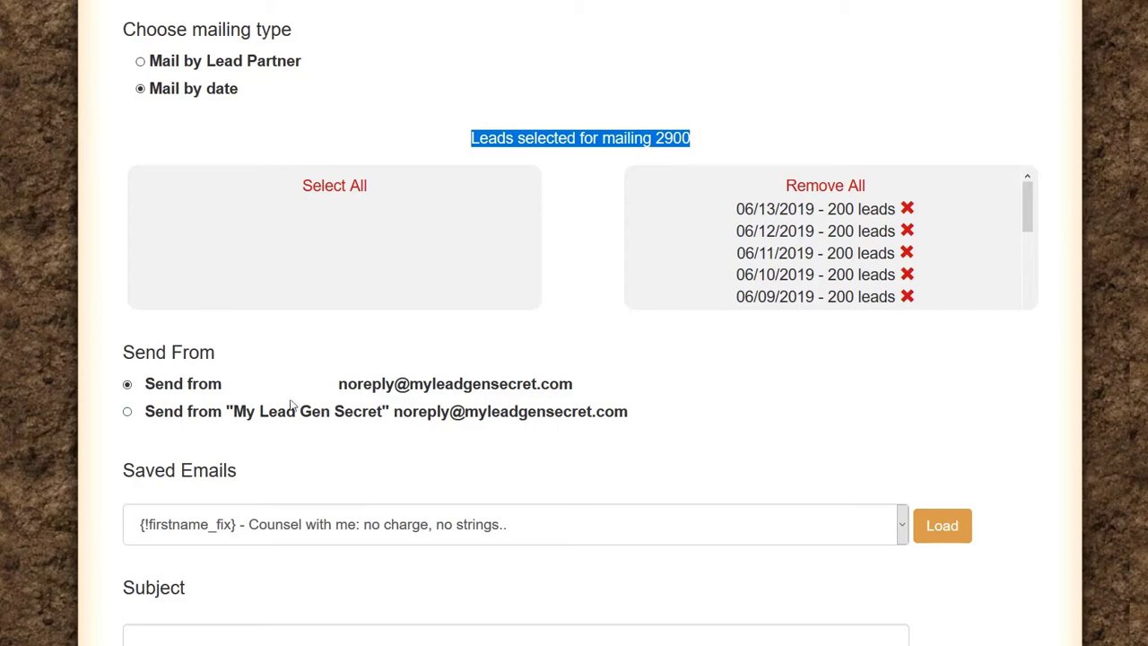
{"action": "scroll", "coordinate": [289, 405], "scroll_direction": "down", "scroll_amount": 3}
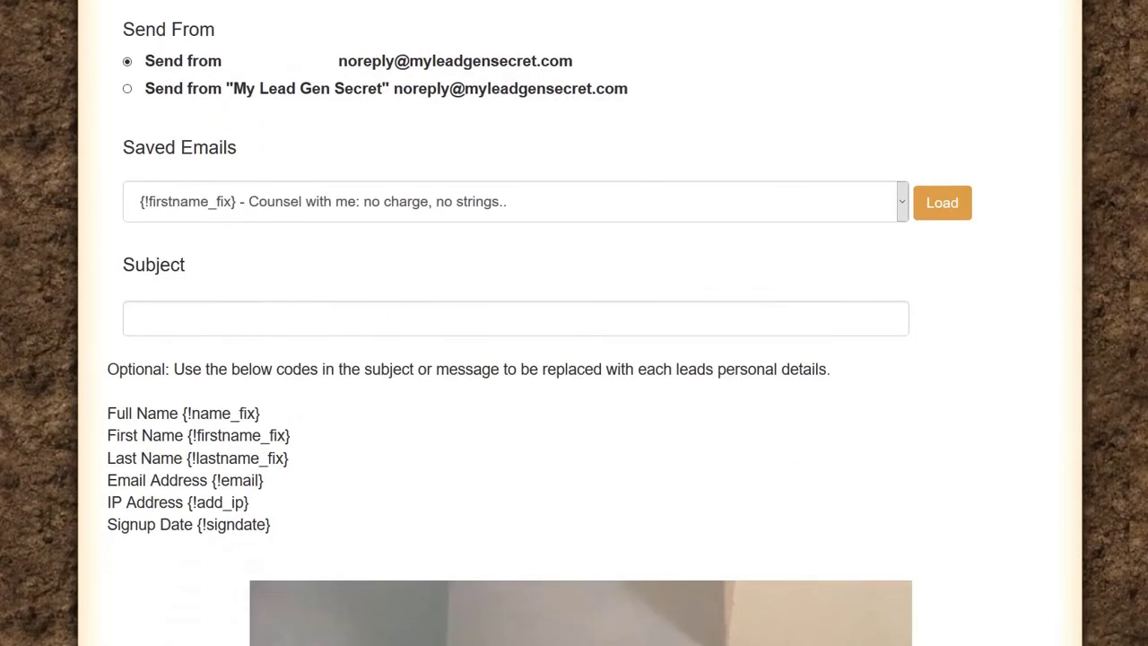
{"action": "key", "text": "alt+Tab"}
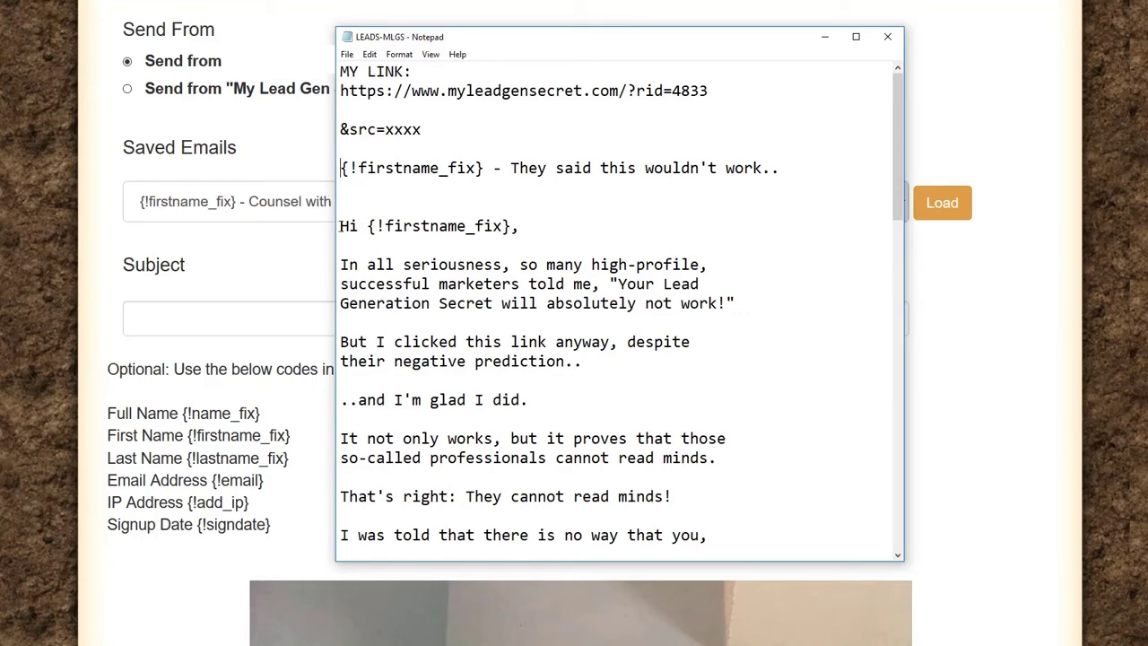
Step: Select the referral URL in the Notepad notes, then minimize Notepad
{"action": "left_click_drag", "start_coordinate": [717, 92], "coordinate": [333, 87]}
{"action": "scroll", "coordinate": [265, 193], "scroll_direction": "up", "scroll_amount": 8}
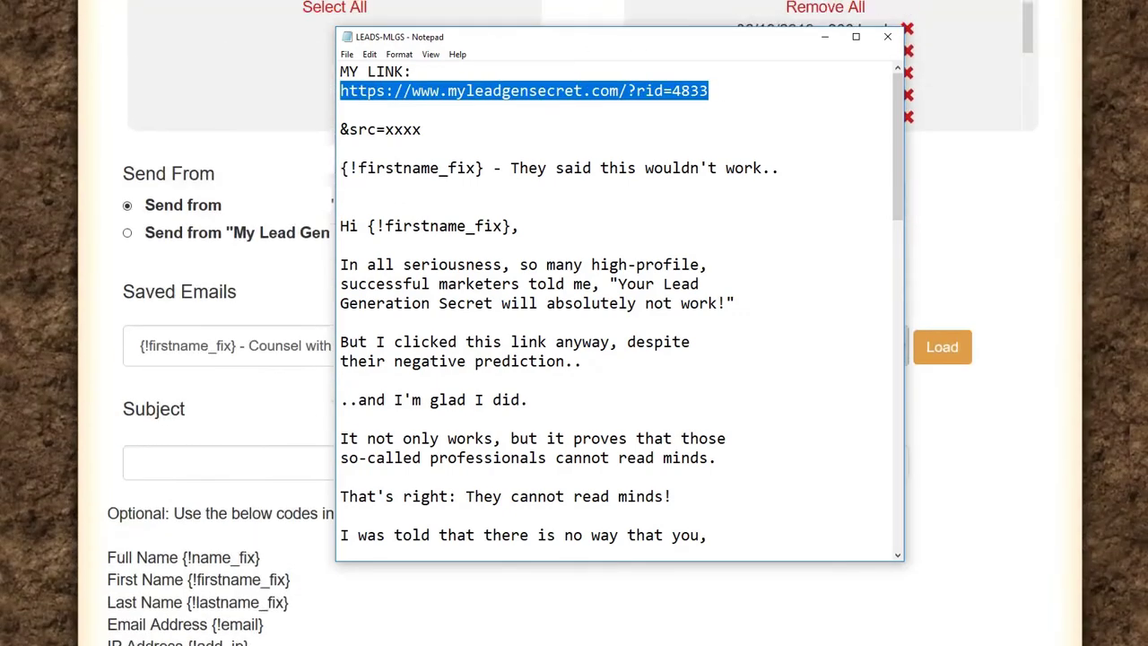
{"action": "left_click", "coordinate": [829, 39]}
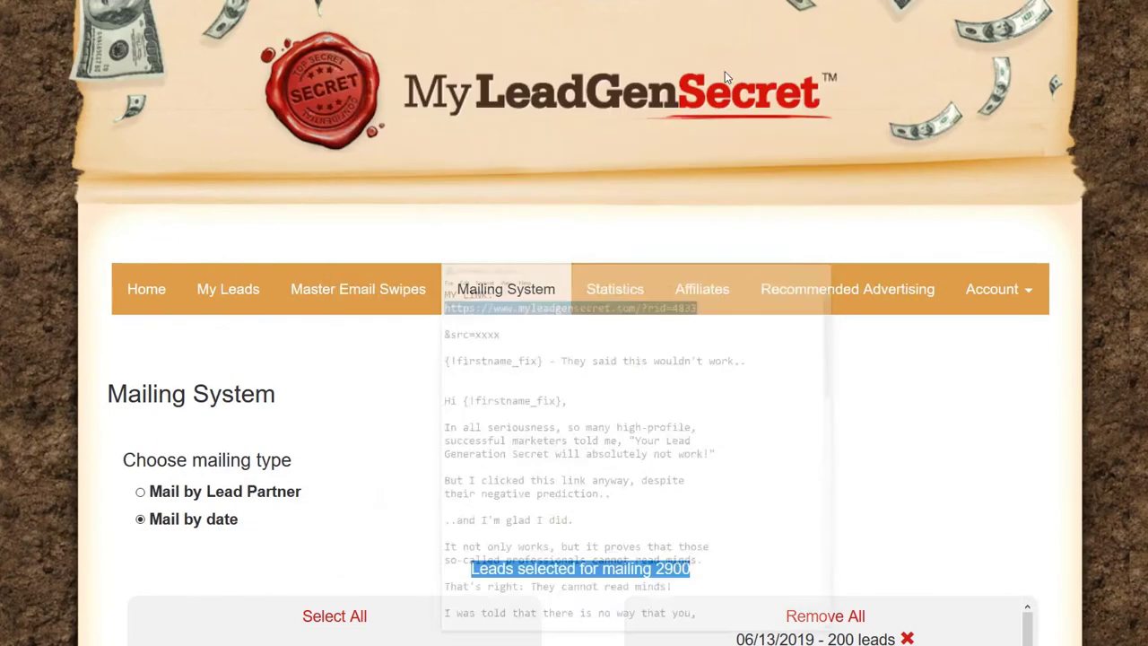
Step: Copy the referral link from the Account Overview page and return to the LEADS-MLGS notes
{"action": "left_click", "coordinate": [143, 292]}
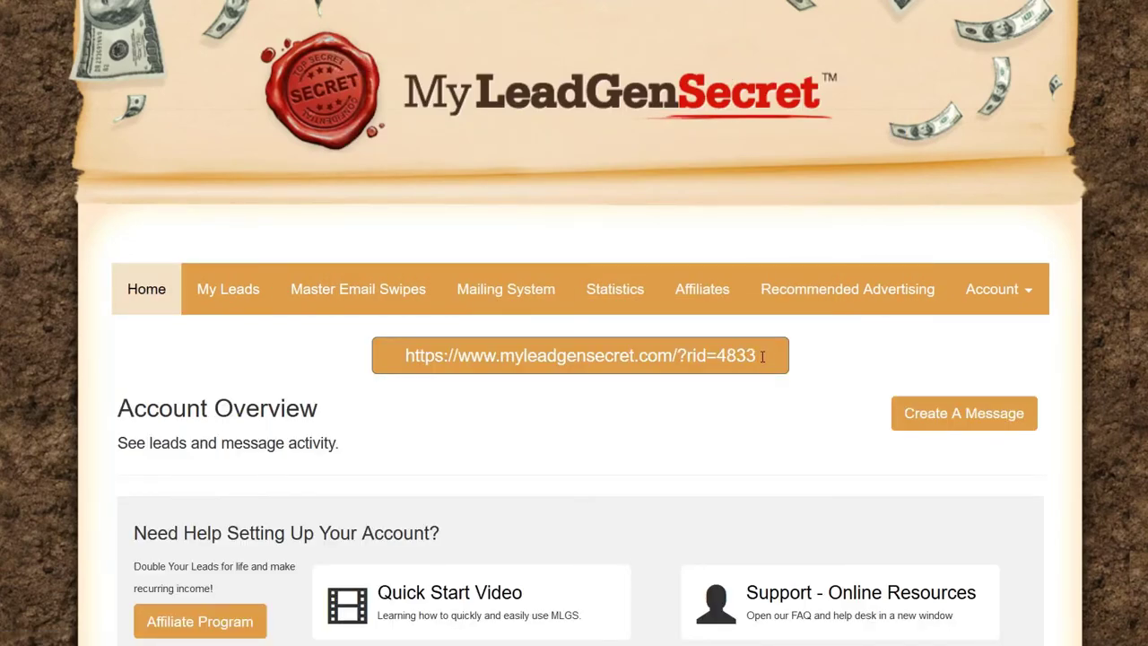
{"action": "left_click_drag", "start_coordinate": [763, 356], "coordinate": [368, 340]}
{"action": "right_click", "coordinate": [432, 348]}
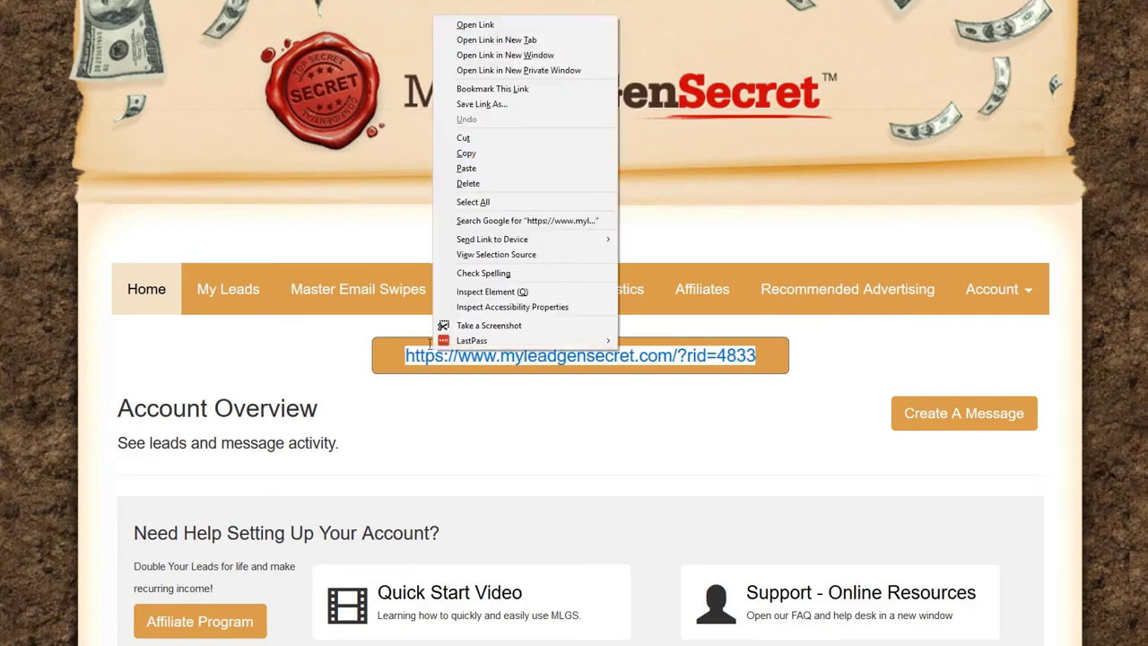
{"action": "left_click", "coordinate": [461, 149]}
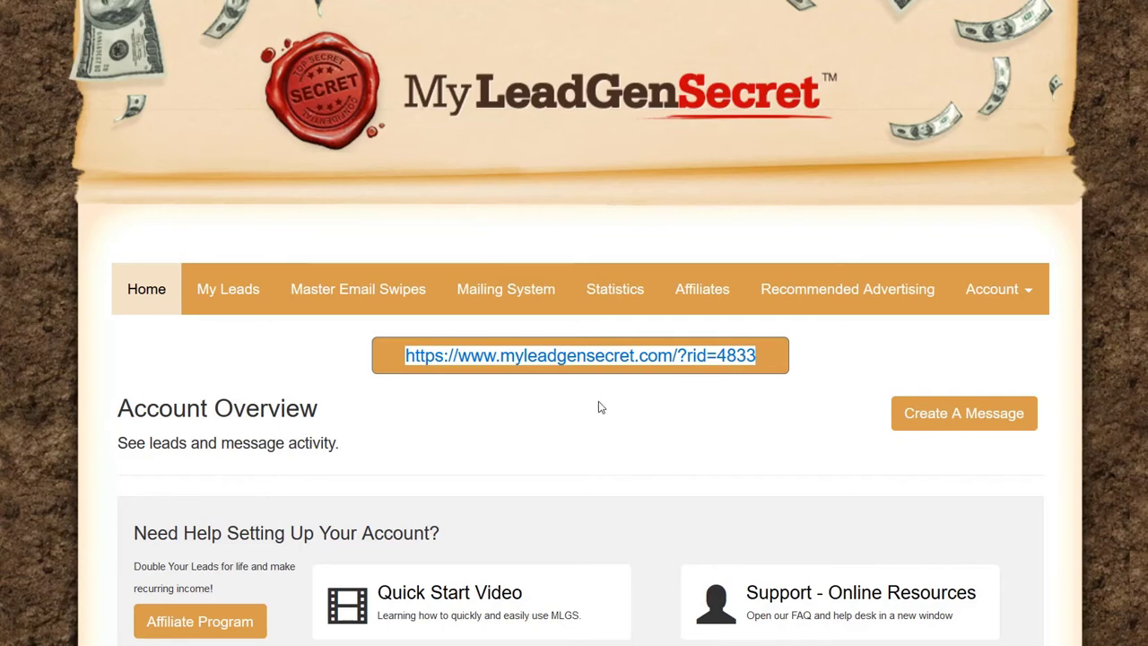
{"action": "left_click", "coordinate": [760, 356]}
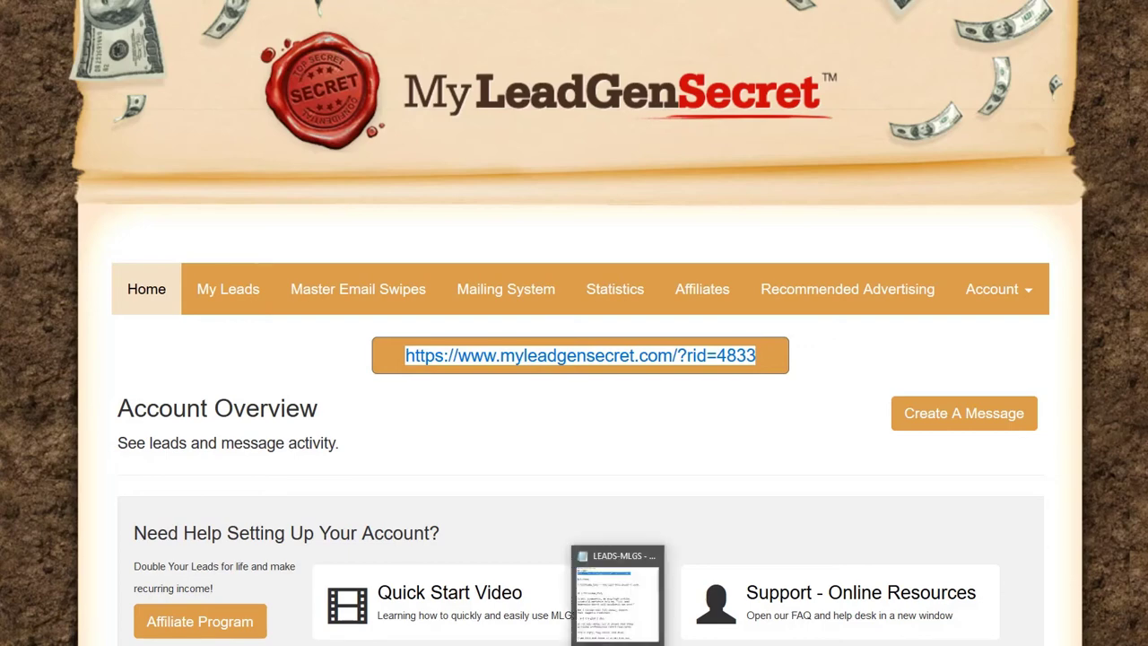
{"action": "left_click", "coordinate": [618, 583]}
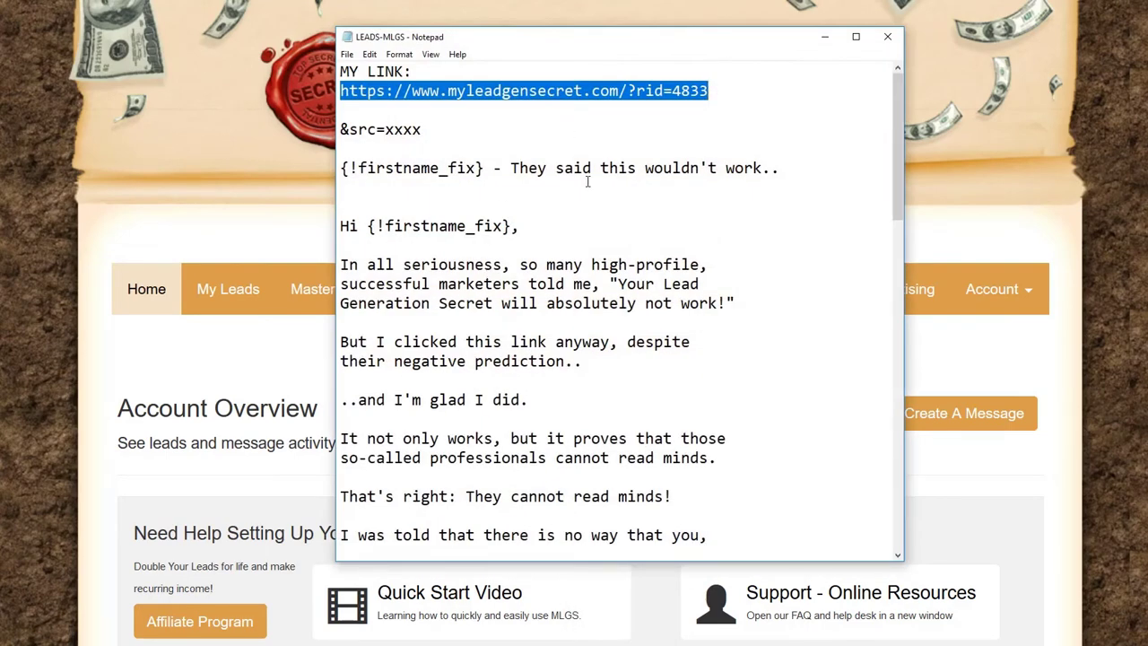
Step: Append '&src=xxxx' to the referral link under MY LINK and replace xxxx with mlgs
{"action": "left_click", "coordinate": [484, 226]}
{"action": "left_click", "coordinate": [710, 91]}
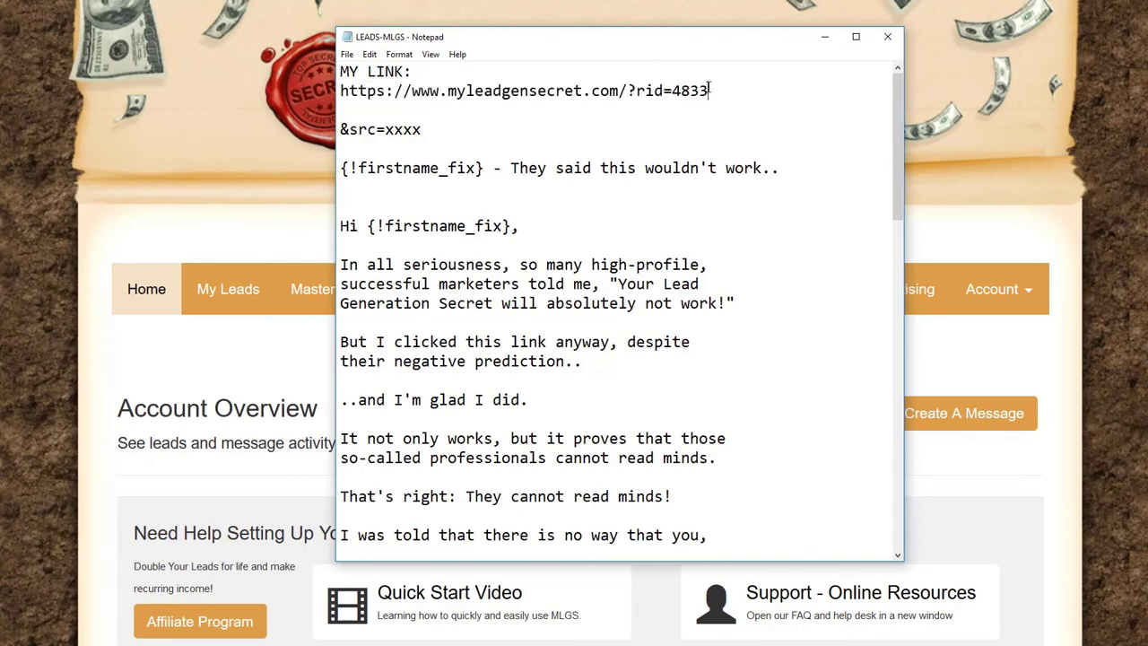
{"action": "left_click_drag", "start_coordinate": [709, 90], "coordinate": [340, 91]}
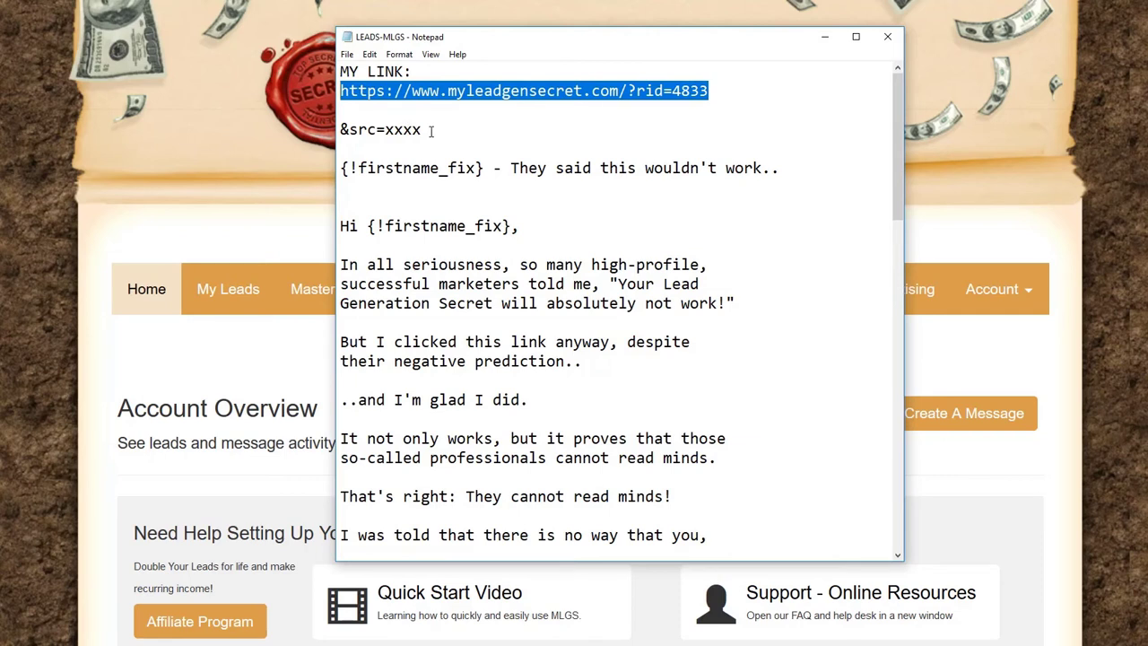
{"action": "left_click", "coordinate": [425, 130]}
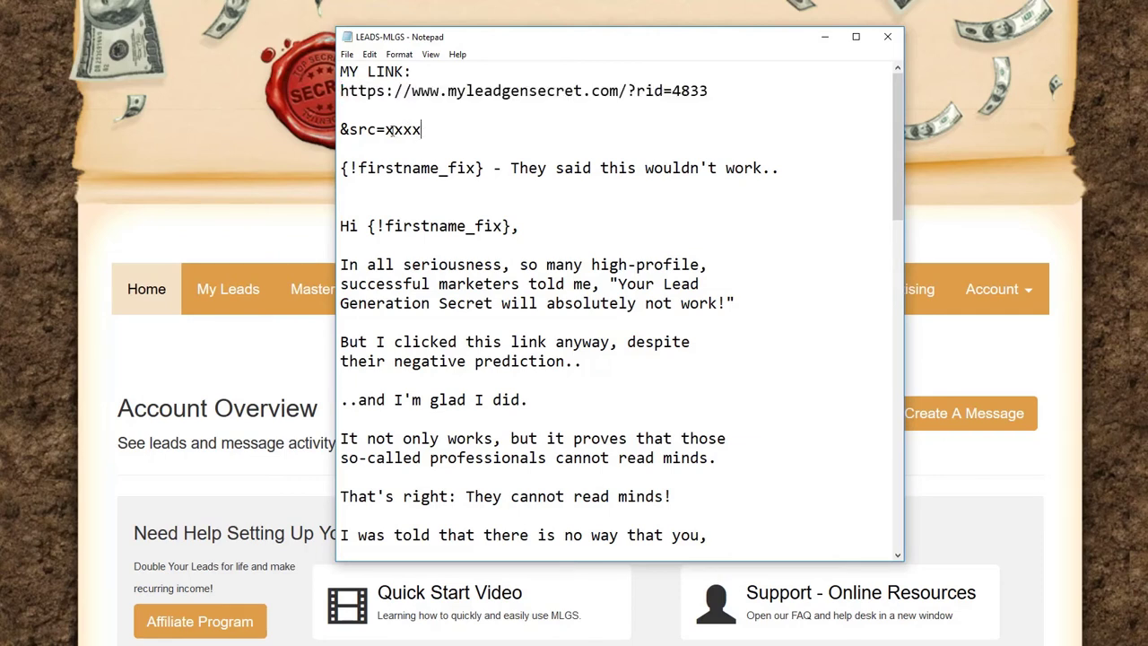
{"action": "left_click_drag", "start_coordinate": [340, 130], "coordinate": [421, 130]}
{"action": "right_click", "coordinate": [383, 130]}
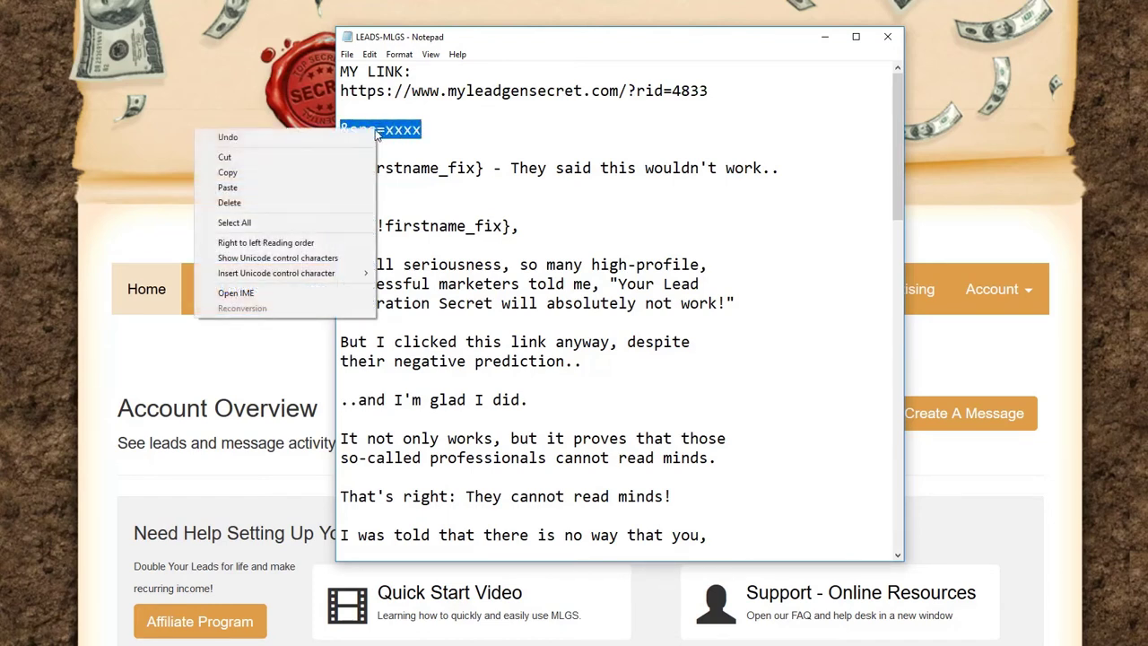
{"action": "left_click", "coordinate": [282, 172]}
{"action": "left_click", "coordinate": [722, 95]}
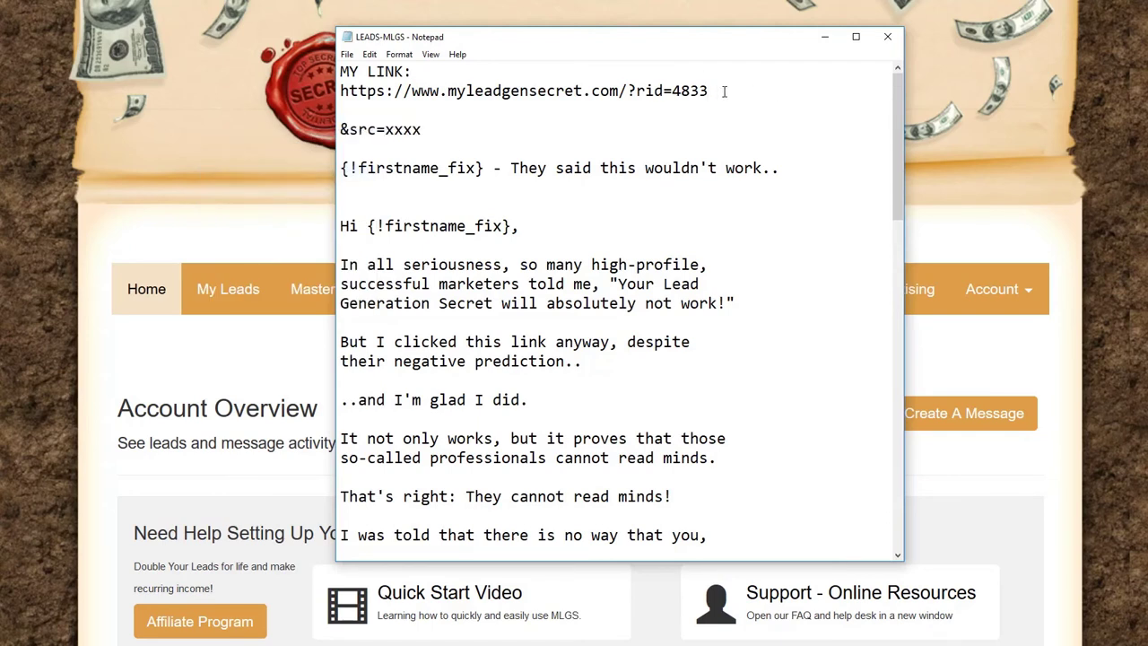
{"action": "key", "text": "ctrl+v"}
{"action": "left_click_drag", "start_coordinate": [753, 90], "coordinate": [789, 91]}
{"action": "type", "text": "mlgs"}
Step: Highlight the link's '&src=' and 'mlgs' parts, then go back to the Account Overview page
{"action": "left_click_drag", "start_coordinate": [789, 91], "coordinate": [339, 85]}
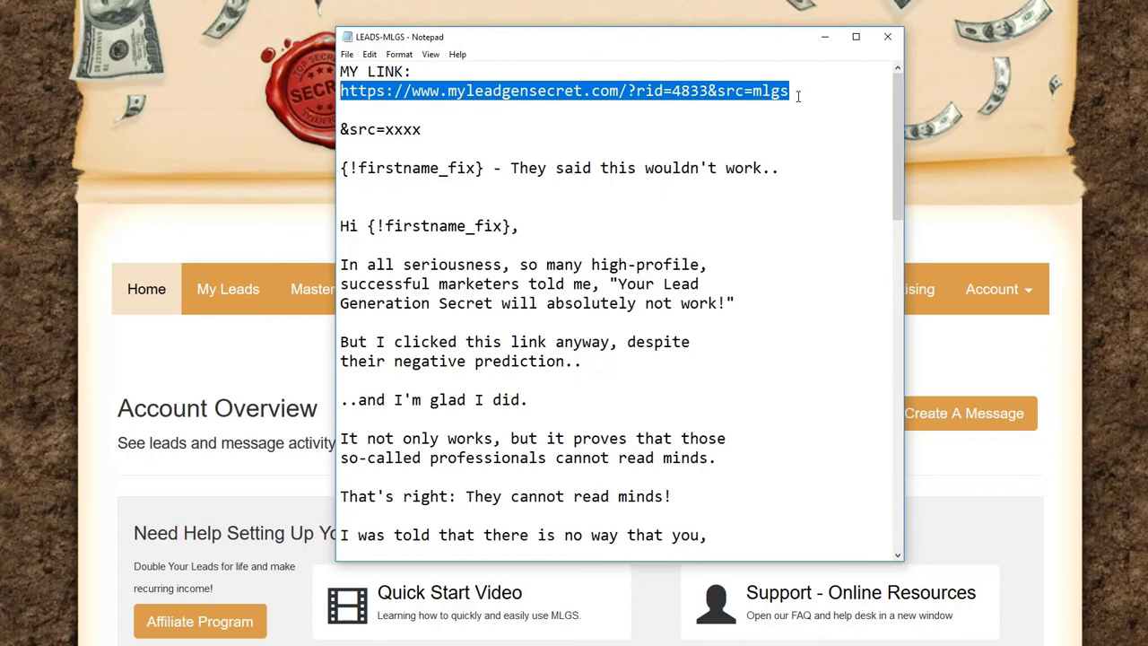
{"action": "left_click", "coordinate": [793, 106]}
{"action": "left_click", "coordinate": [708, 91]}
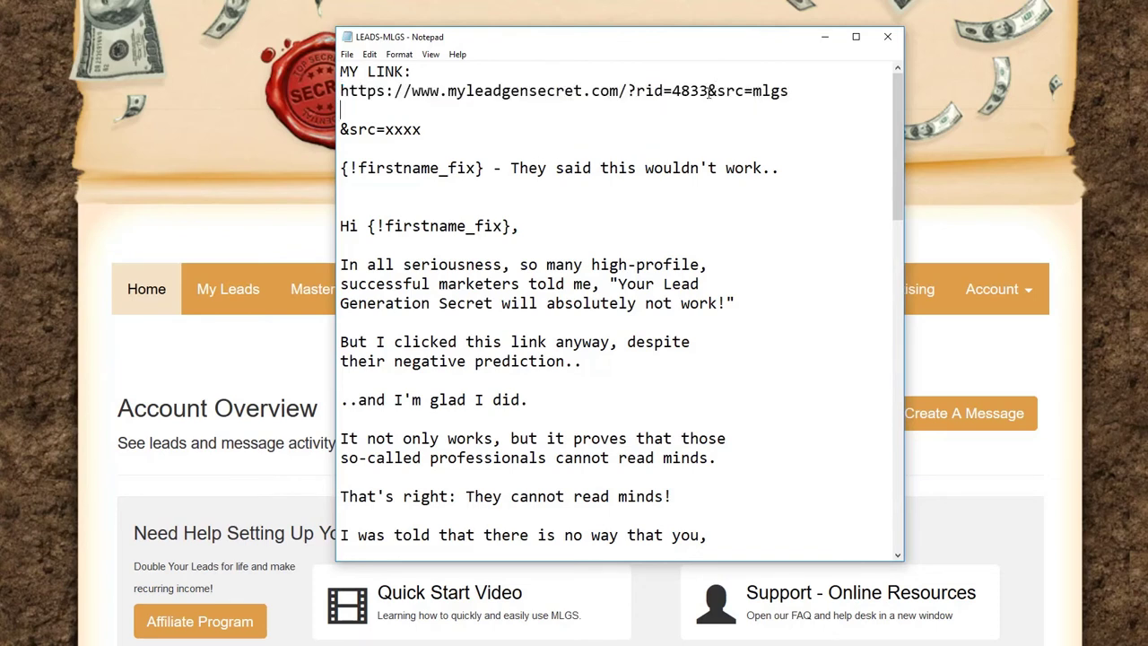
{"action": "left_click_drag", "start_coordinate": [708, 90], "coordinate": [753, 90]}
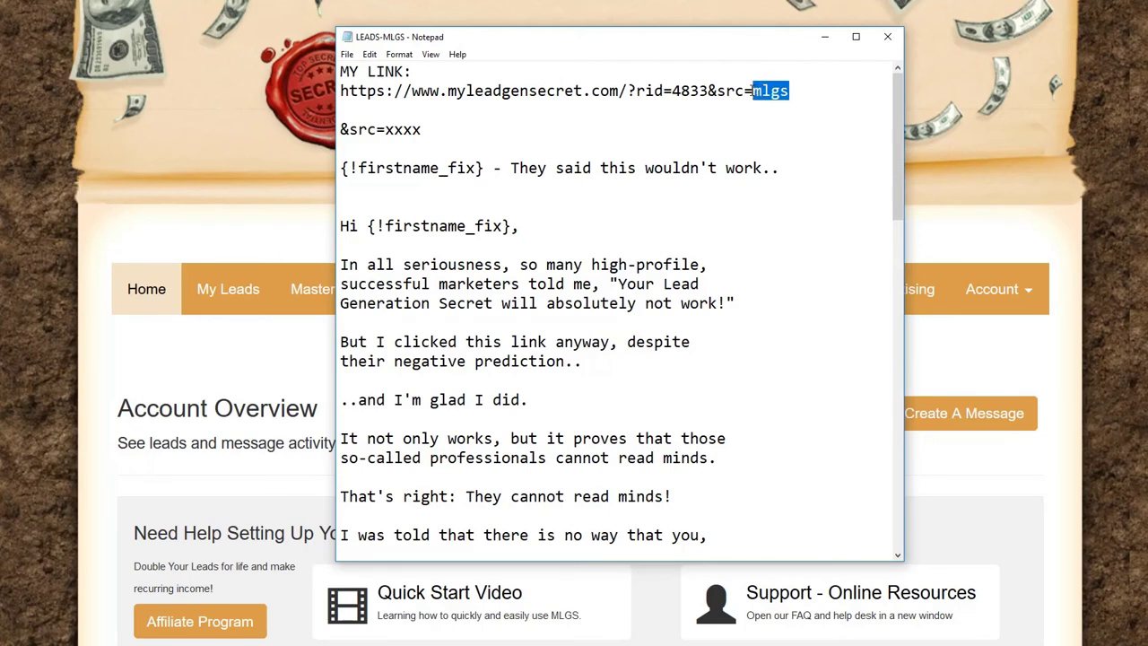
{"action": "left_click", "coordinate": [751, 90]}
{"action": "left_click_drag", "start_coordinate": [752, 91], "coordinate": [791, 92]}
{"action": "left_click_drag", "start_coordinate": [792, 91], "coordinate": [342, 84]}
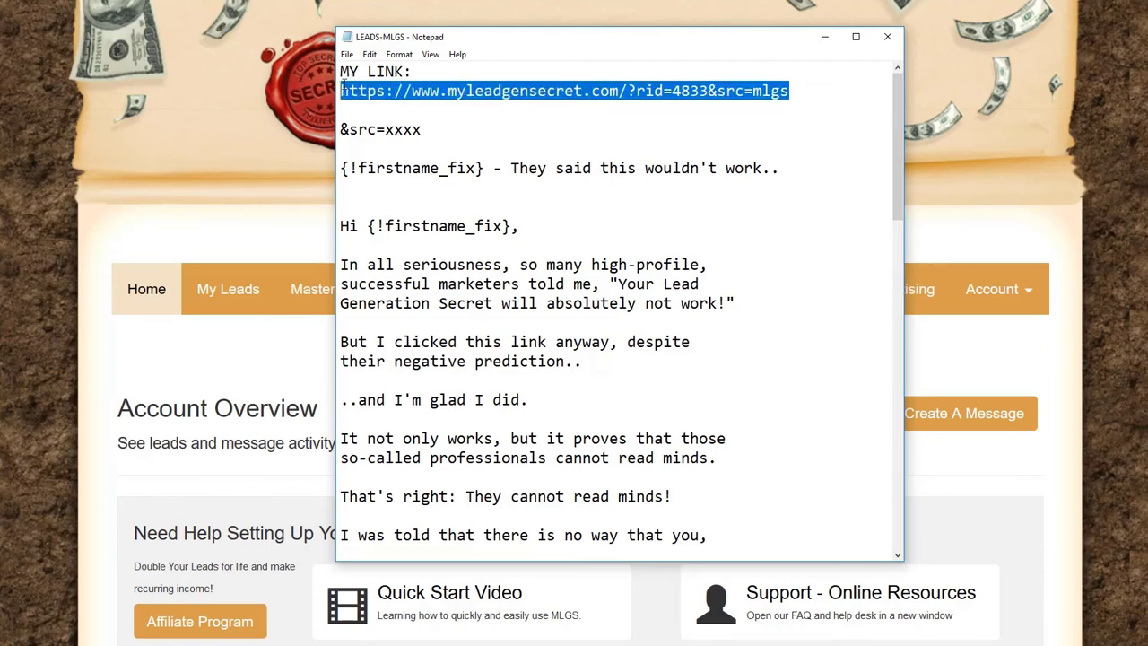
{"action": "left_click", "coordinate": [658, 81]}
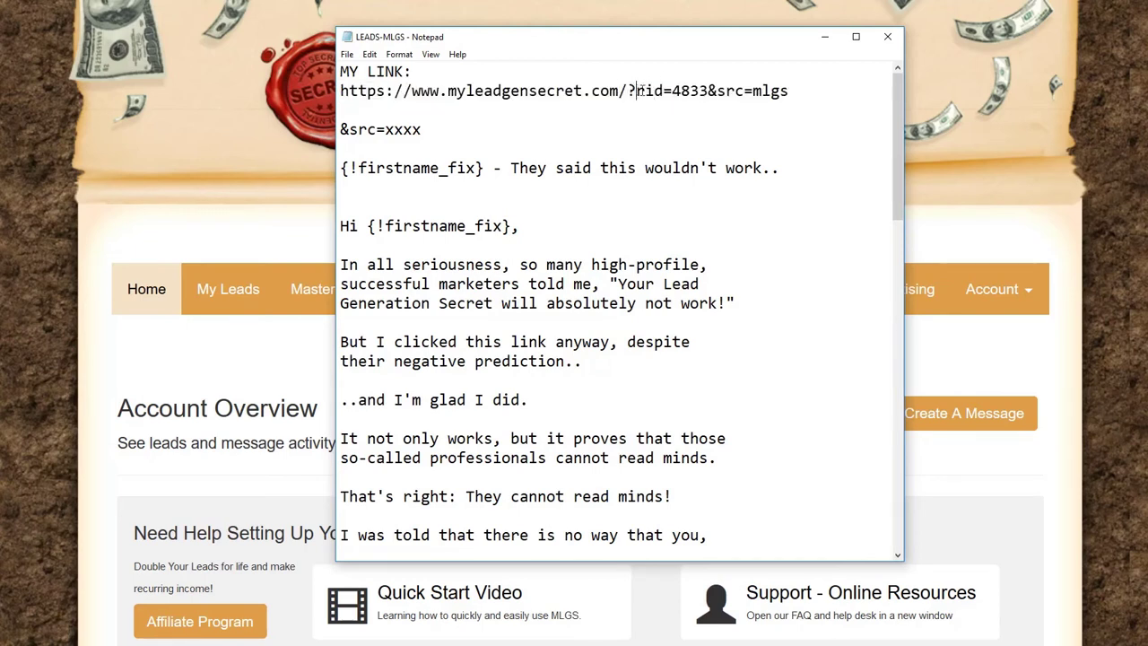
{"action": "left_click_drag", "start_coordinate": [636, 90], "coordinate": [793, 97]}
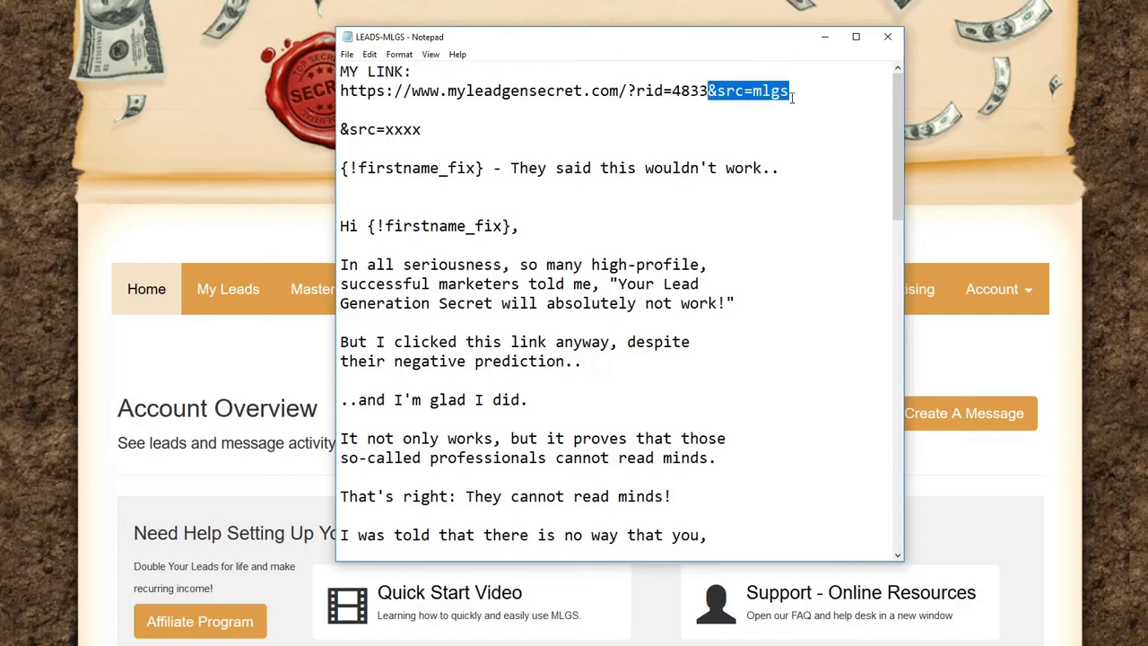
{"action": "left_click", "coordinate": [792, 95]}
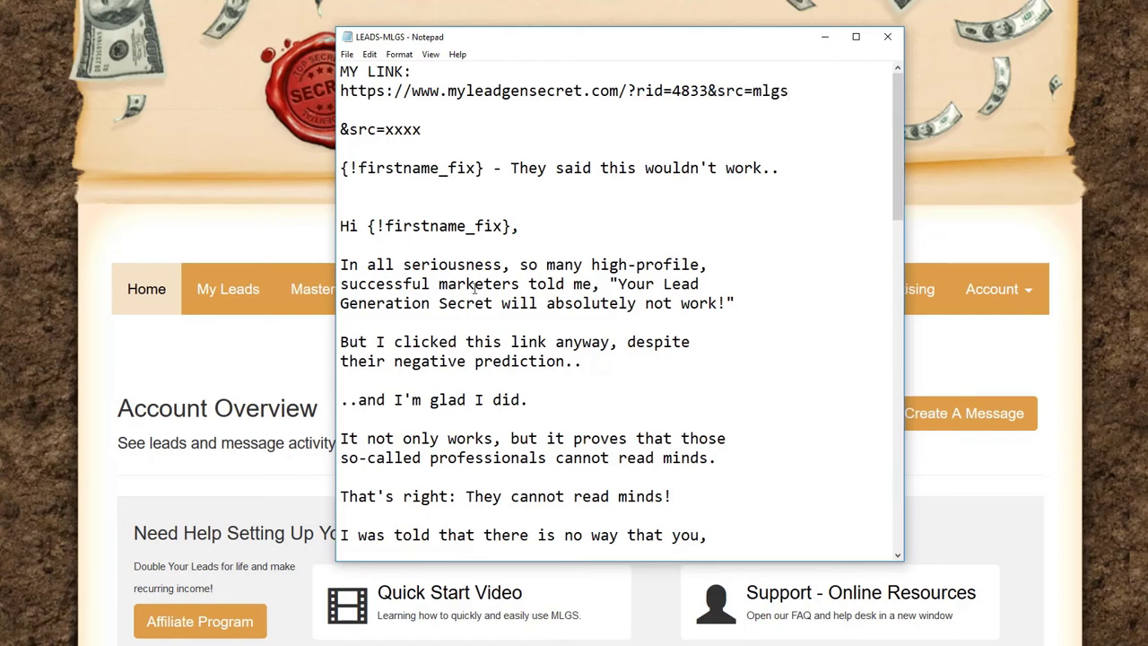
{"action": "left_click", "coordinate": [504, 15]}
{"action": "scroll", "coordinate": [240, 321], "scroll_direction": "down", "scroll_amount": 2}
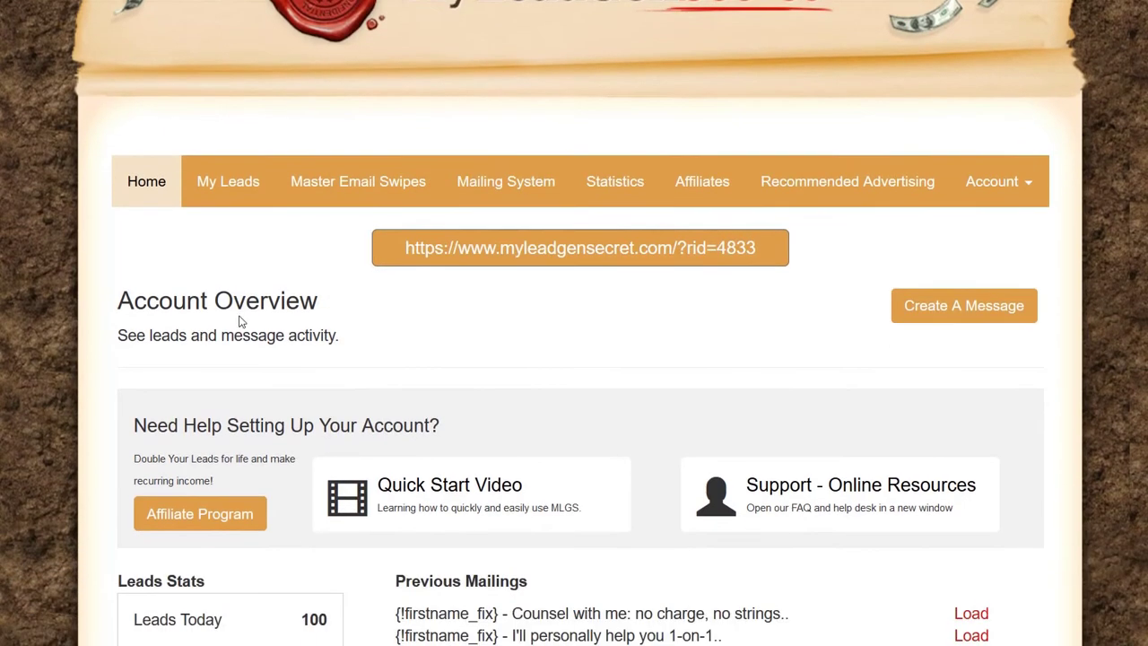
Step: Open the Mailing System and select all lead dates, giving 2900 selected leads
{"action": "scroll", "coordinate": [241, 321], "scroll_direction": "up", "scroll_amount": 2}
{"action": "left_click", "coordinate": [492, 292]}
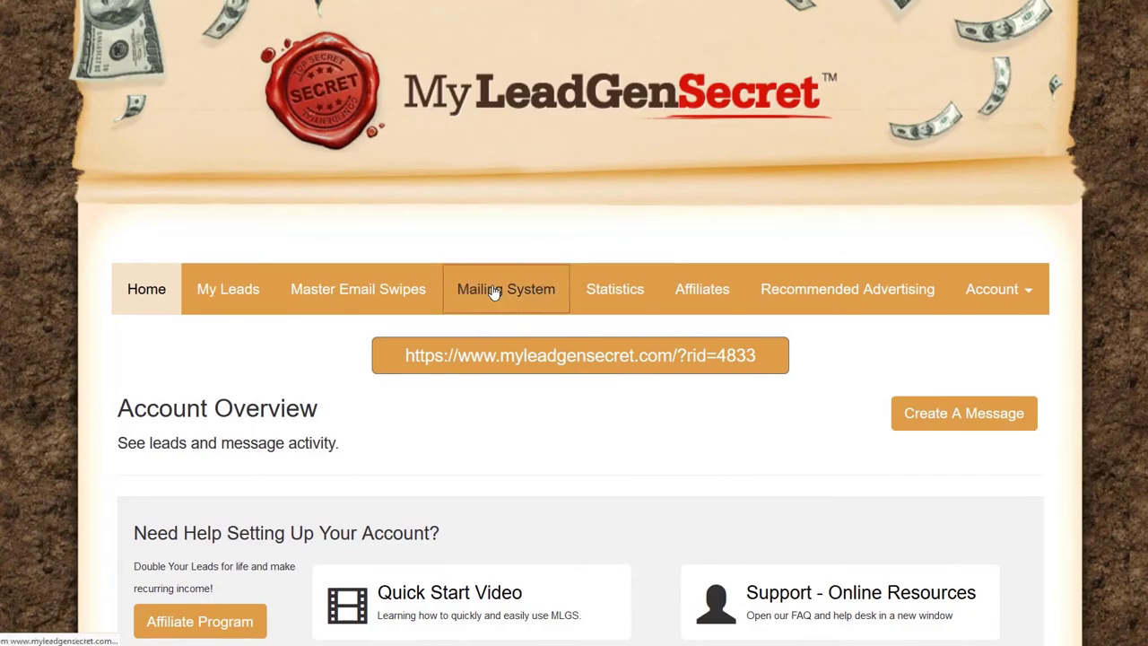
{"action": "scroll", "coordinate": [353, 359], "scroll_direction": "down", "scroll_amount": 3}
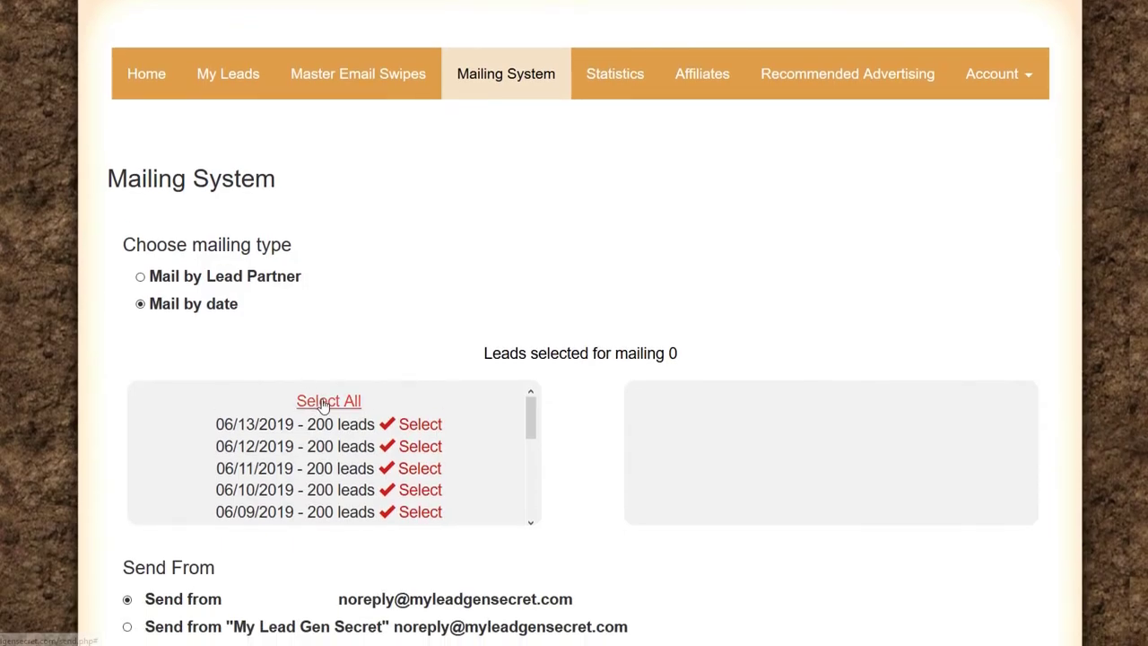
{"action": "left_click", "coordinate": [328, 401]}
{"action": "scroll", "coordinate": [628, 358], "scroll_direction": "down", "scroll_amount": 4}
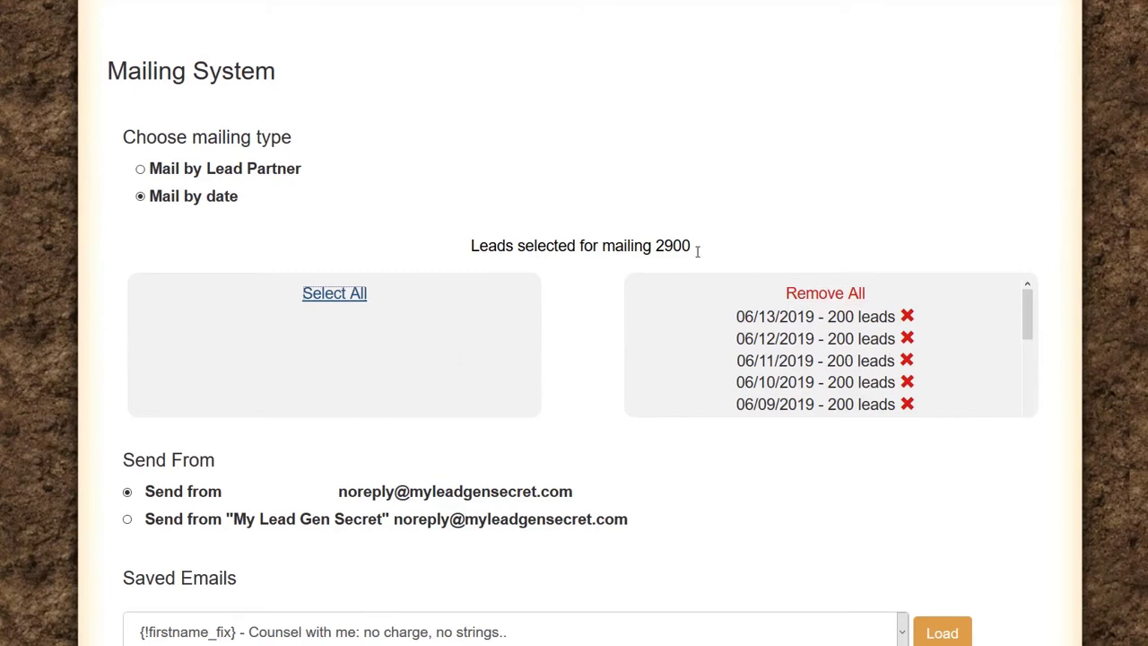
{"action": "triple_click", "coordinate": [648, 248]}
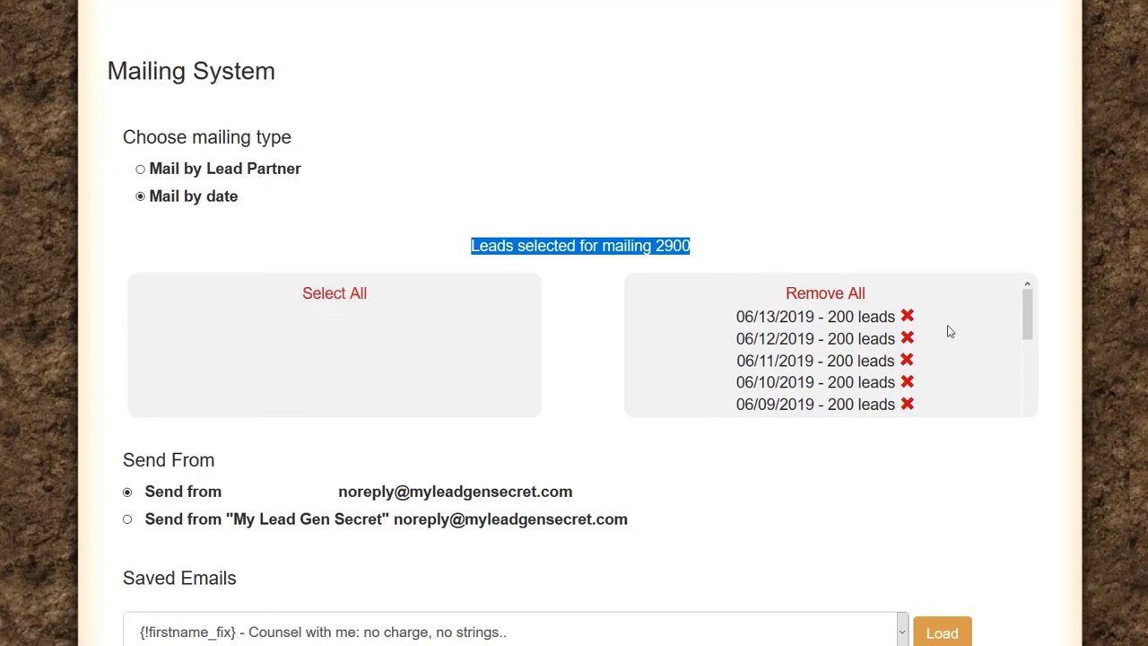
{"action": "scroll", "coordinate": [372, 252], "scroll_direction": "down", "scroll_amount": 5}
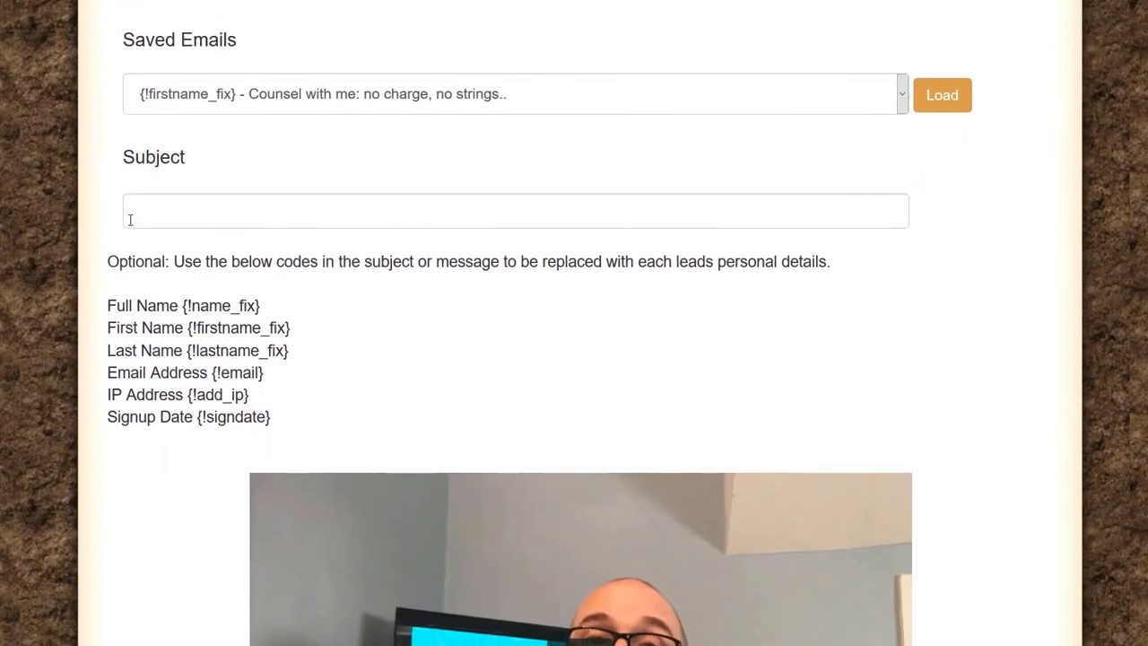
Step: Highlight the personalisation-code note and the {!firstname_fix} first-name code
{"action": "left_click_drag", "start_coordinate": [323, 261], "coordinate": [829, 262]}
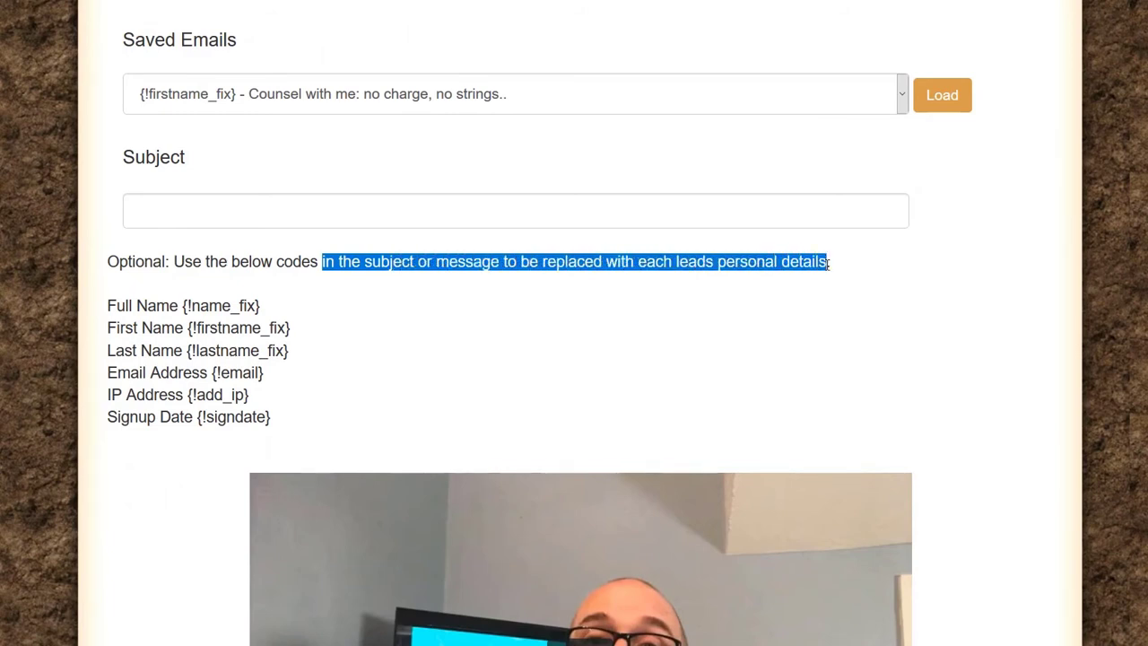
{"action": "left_click_drag", "start_coordinate": [296, 330], "coordinate": [190, 328]}
{"action": "left_click", "coordinate": [271, 330]}
{"action": "left_click", "coordinate": [292, 328]}
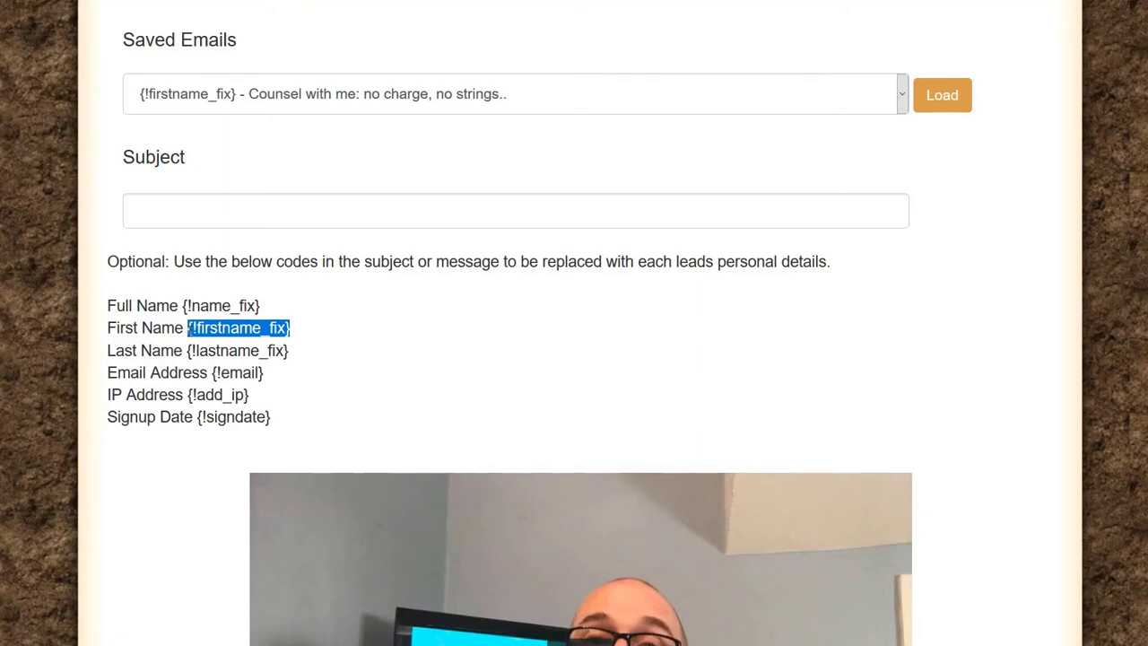
Step: Paste into the Subject field, then cut the wrongly pasted &src=xxxx so Subject stays empty
{"action": "left_click", "coordinate": [201, 210]}
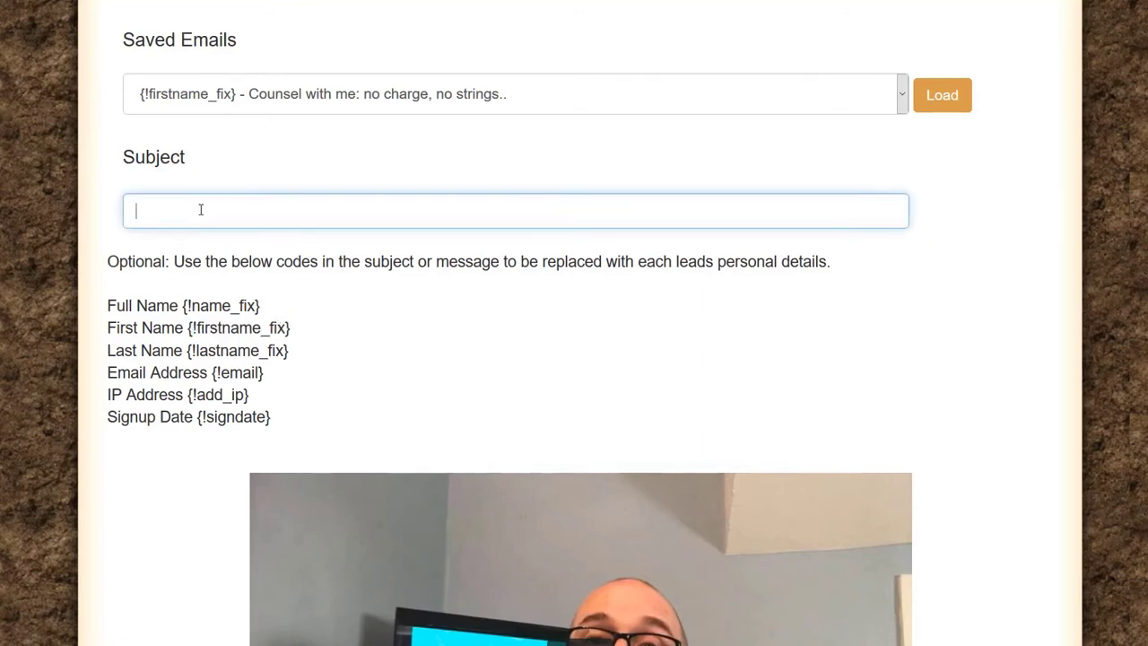
{"action": "key", "text": "ctrl+v"}
{"action": "key", "text": "ctrl+a"}
{"action": "key", "text": "ctrl+x"}
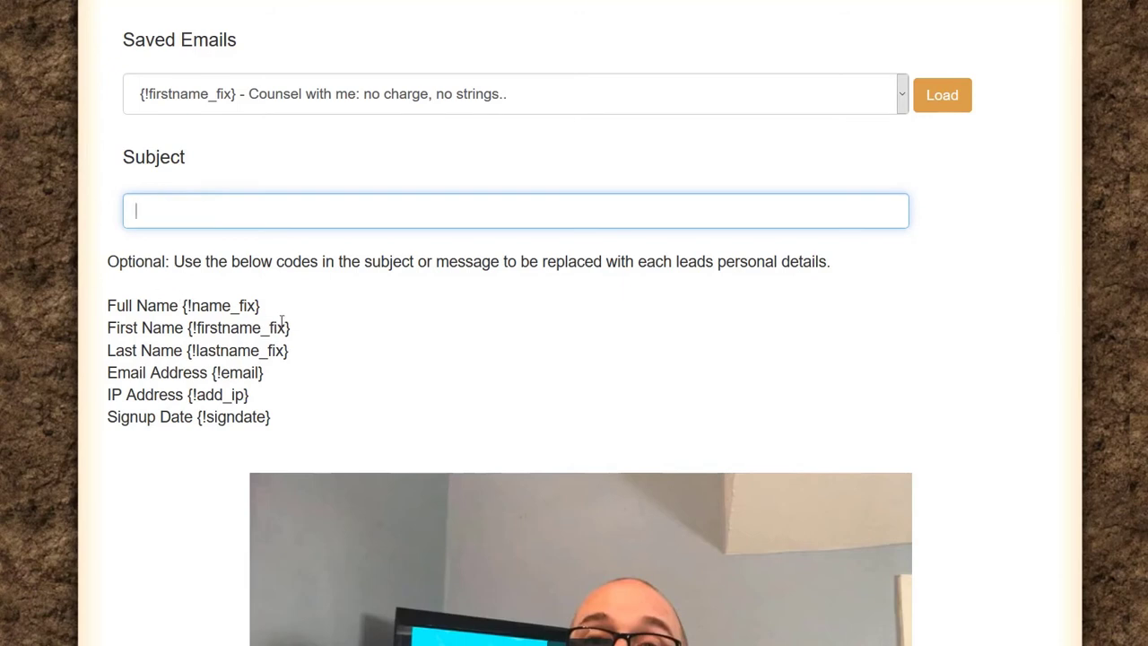
{"action": "left_click_drag", "start_coordinate": [290, 327], "coordinate": [188, 328]}
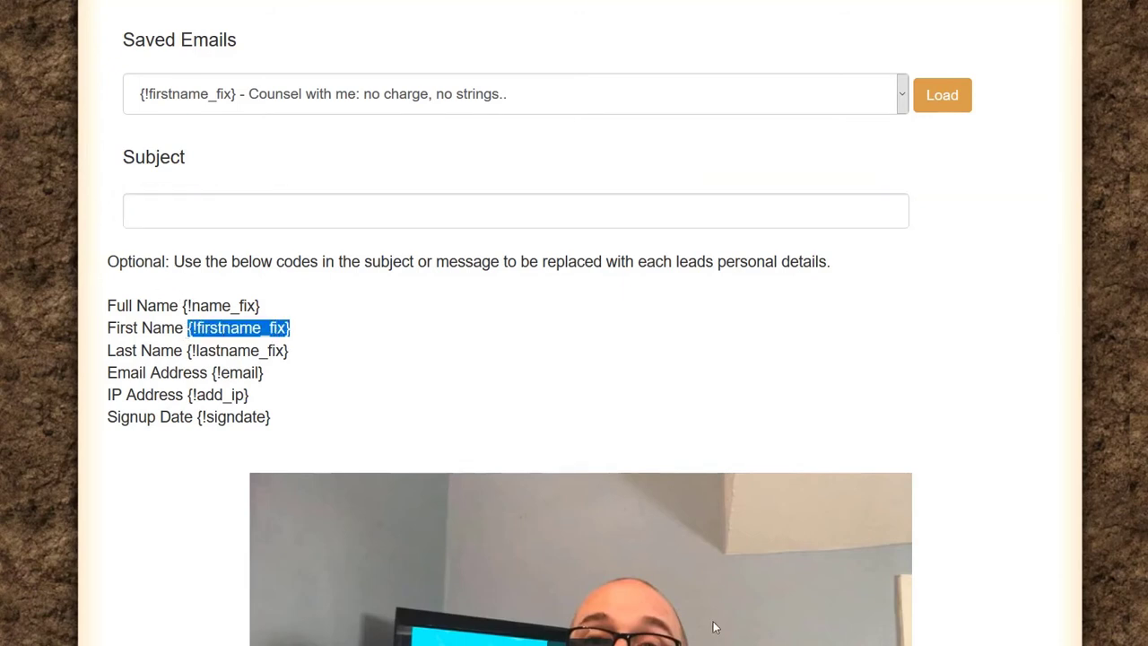
{"action": "key", "text": "alt+Tab"}
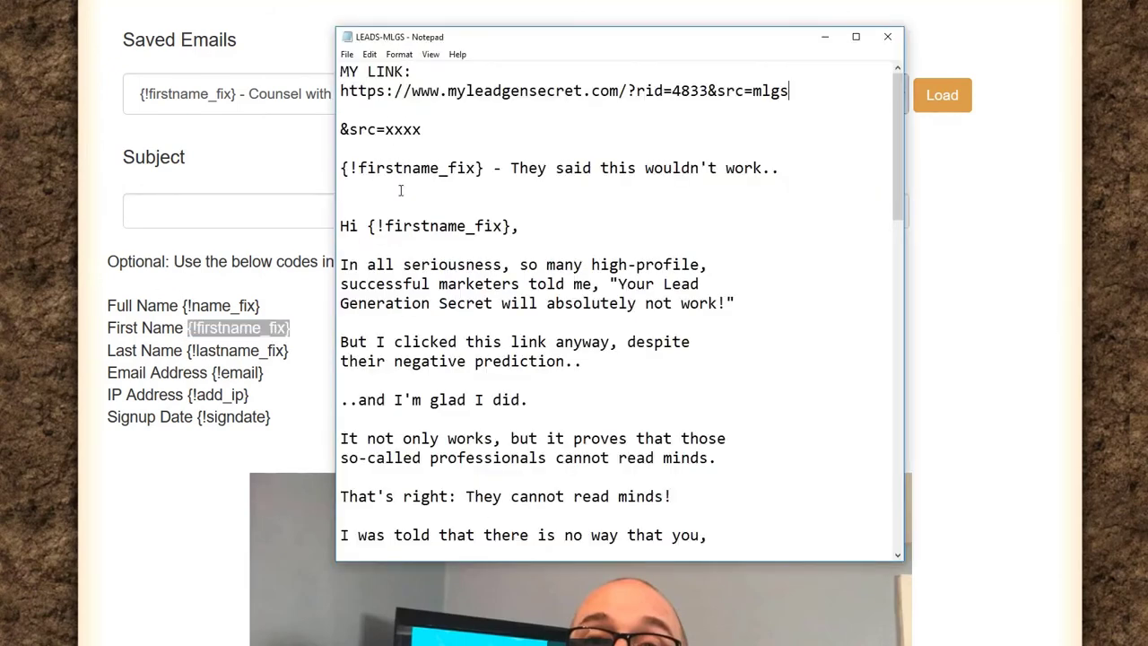
Step: Label the notes' subject line 'SUBJECT:' and paste that line into the mailing's Subject field
{"action": "left_click", "coordinate": [459, 206]}
{"action": "key", "text": "Return"}
{"action": "type", "text": "SUBJECT:"}
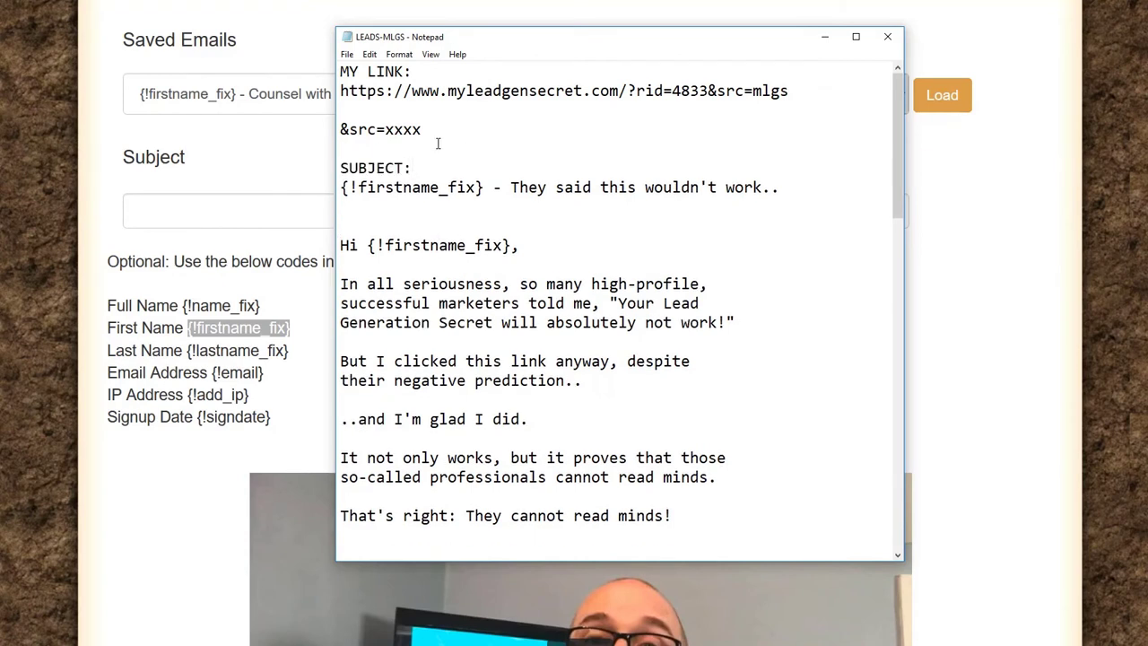
{"action": "mouse_move", "coordinate": [341, 188]}
{"action": "left_mouse_down"}
{"action": "mouse_move", "coordinate": [779, 187]}
{"action": "mouse_move", "coordinate": [319, 185]}
{"action": "left_mouse_up"}
{"action": "left_click", "coordinate": [781, 187]}
{"action": "left_click", "coordinate": [218, 206]}
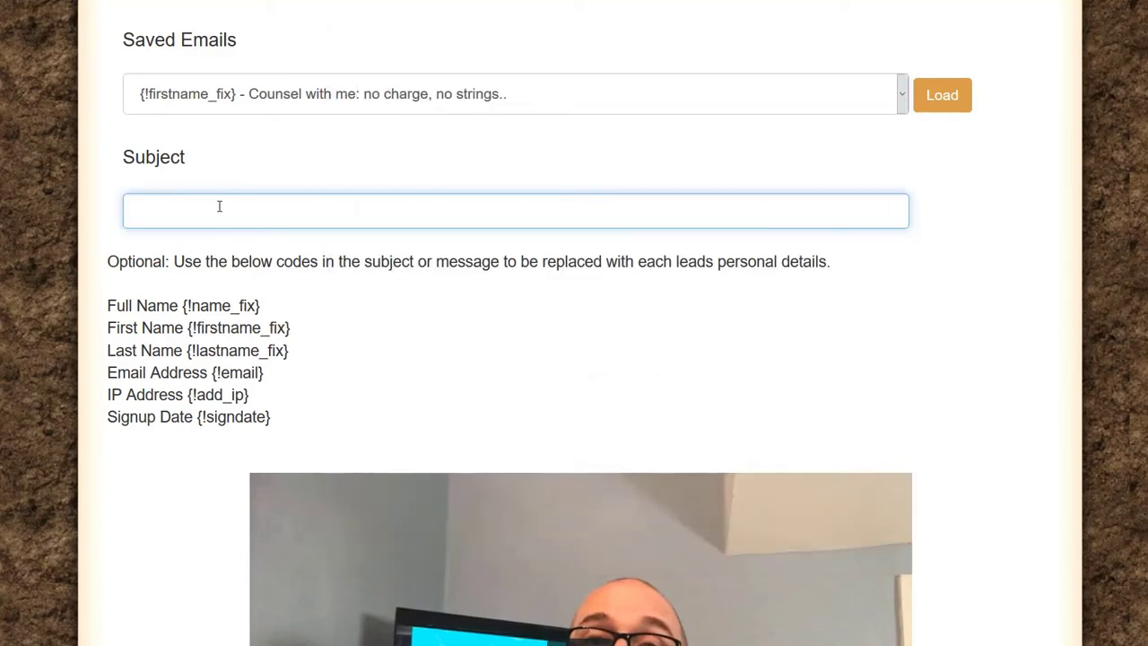
{"action": "key", "text": "ctrl+v"}
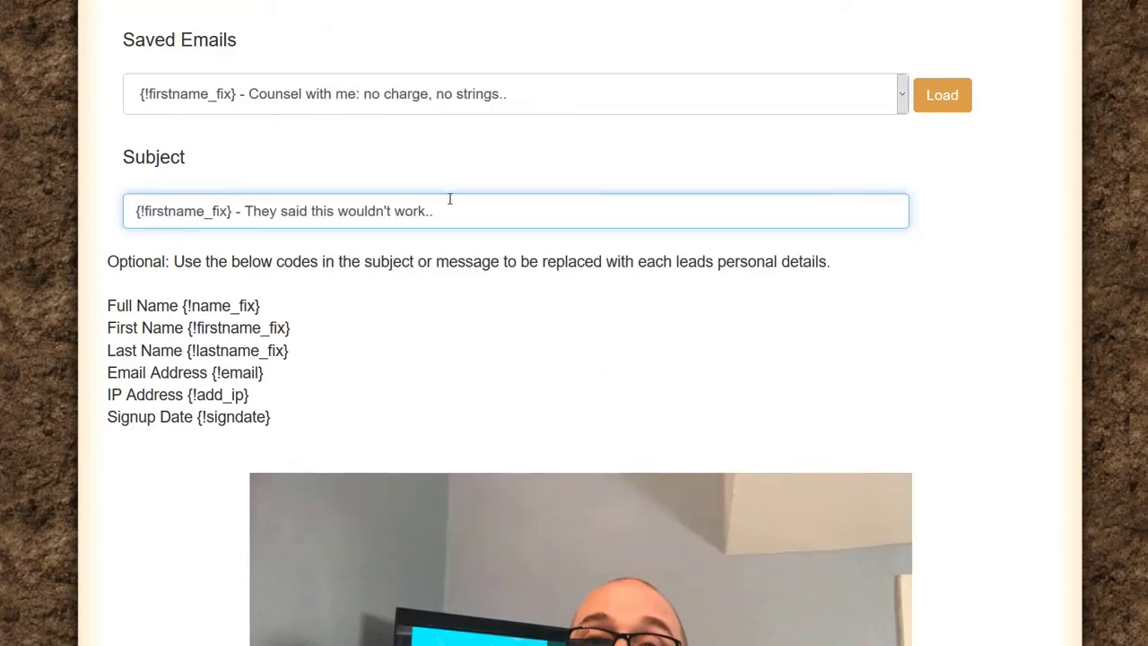
{"action": "left_click_drag", "start_coordinate": [454, 213], "coordinate": [132, 213]}
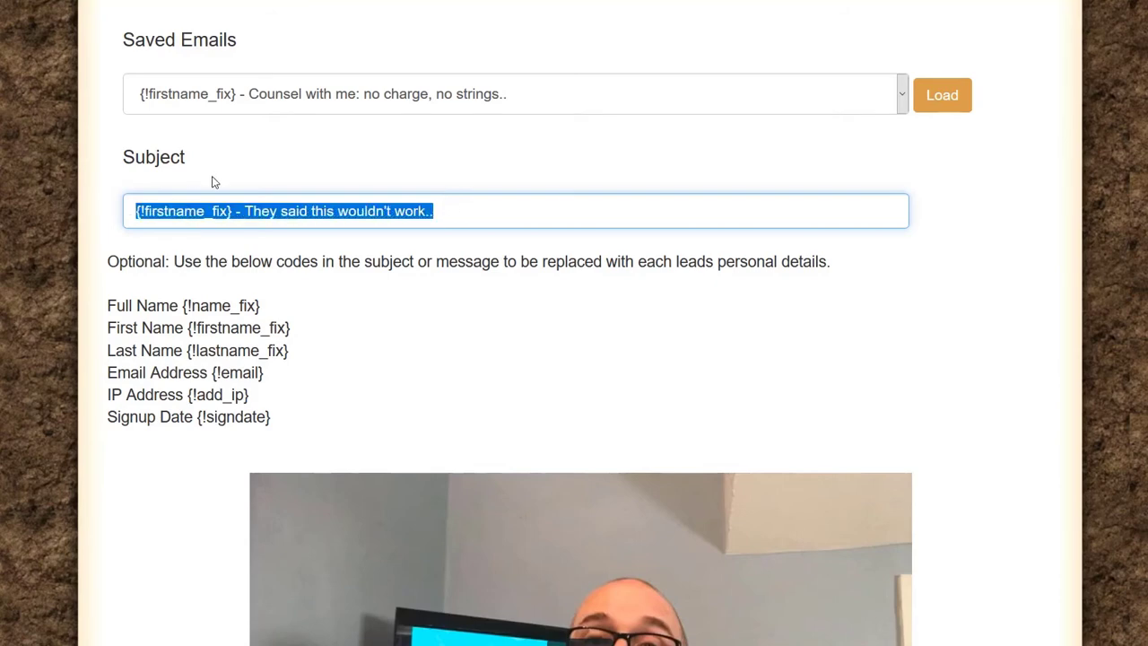
{"action": "scroll", "coordinate": [215, 181], "scroll_direction": "up", "scroll_amount": 3}
{"action": "left_click_drag", "start_coordinate": [251, 259], "coordinate": [119, 255]}
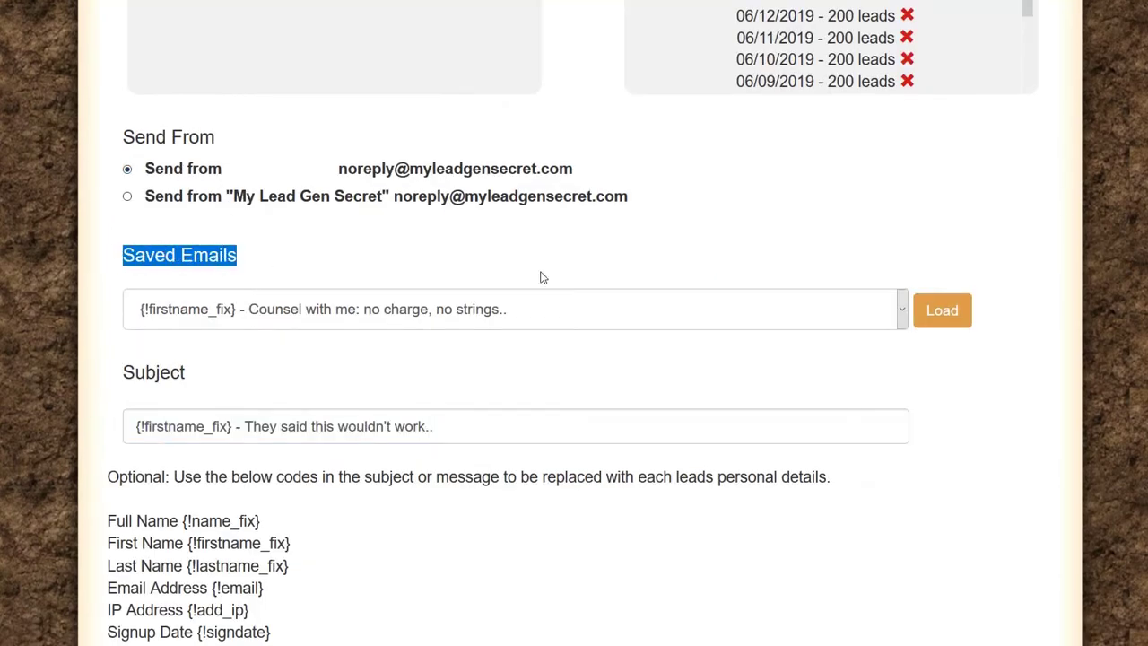
{"action": "left_click", "coordinate": [904, 314]}
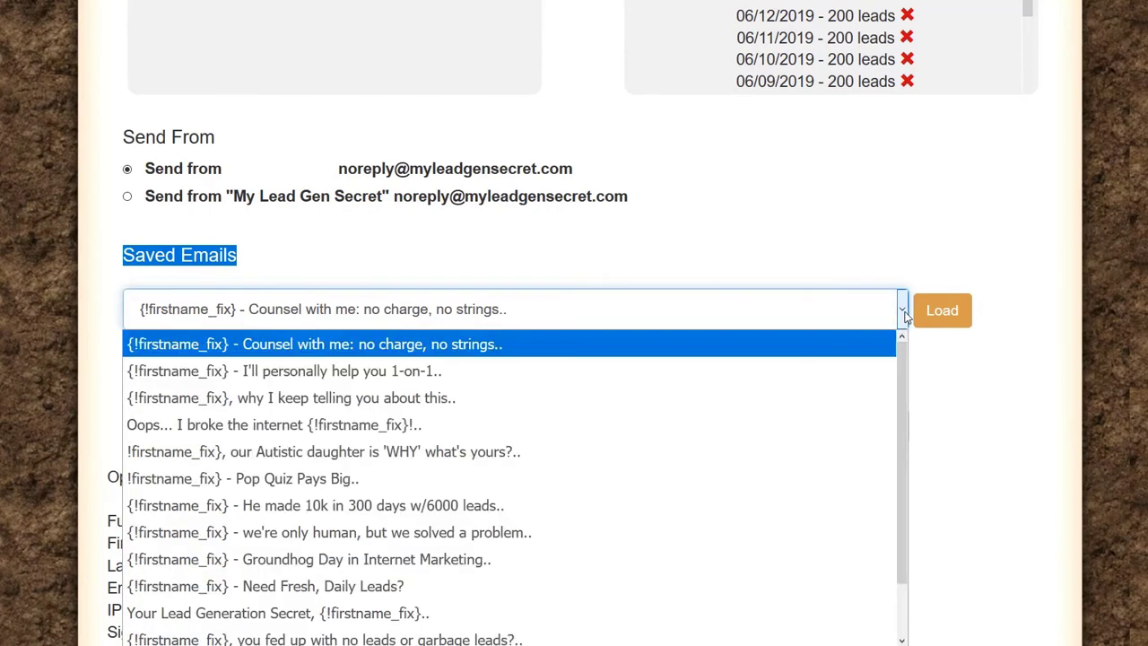
{"action": "scroll", "coordinate": [789, 386], "scroll_direction": "down", "scroll_amount": 1}
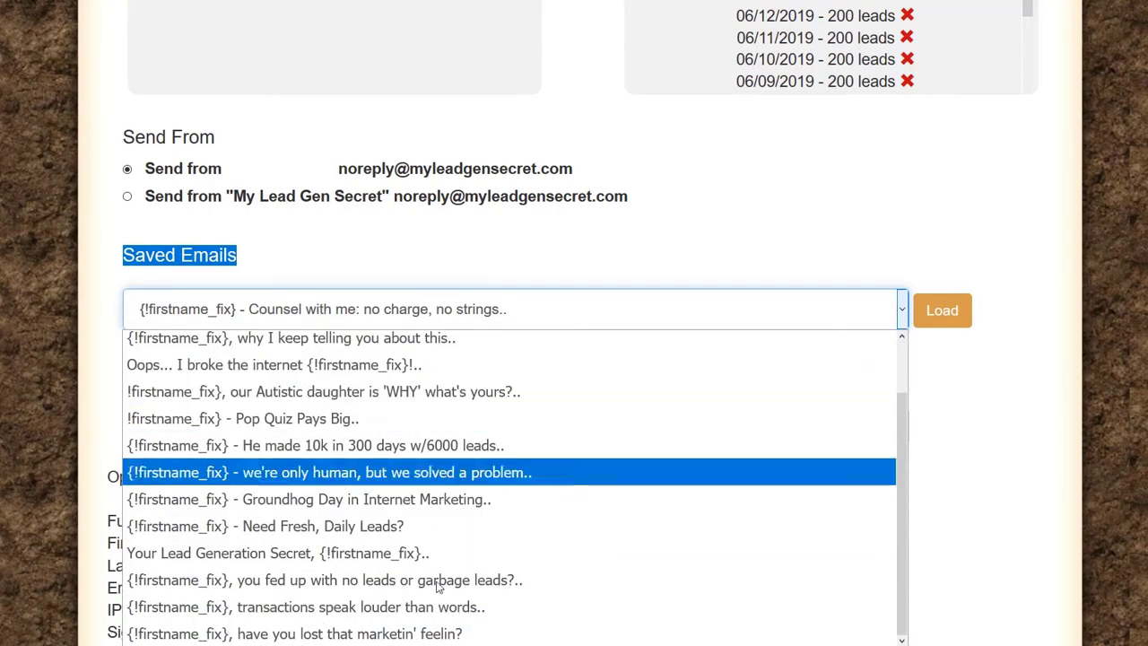
{"action": "left_click", "coordinate": [804, 170]}
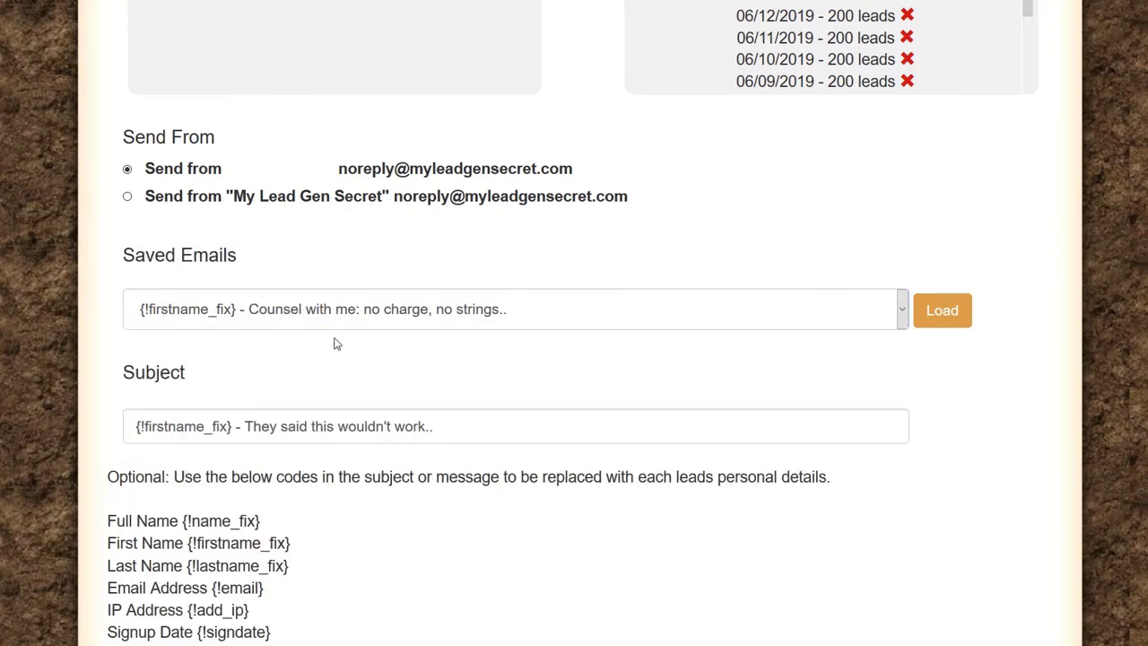
{"action": "scroll", "coordinate": [369, 332], "scroll_direction": "down", "scroll_amount": 2}
{"action": "scroll", "coordinate": [363, 255], "scroll_direction": "down", "scroll_amount": 1}
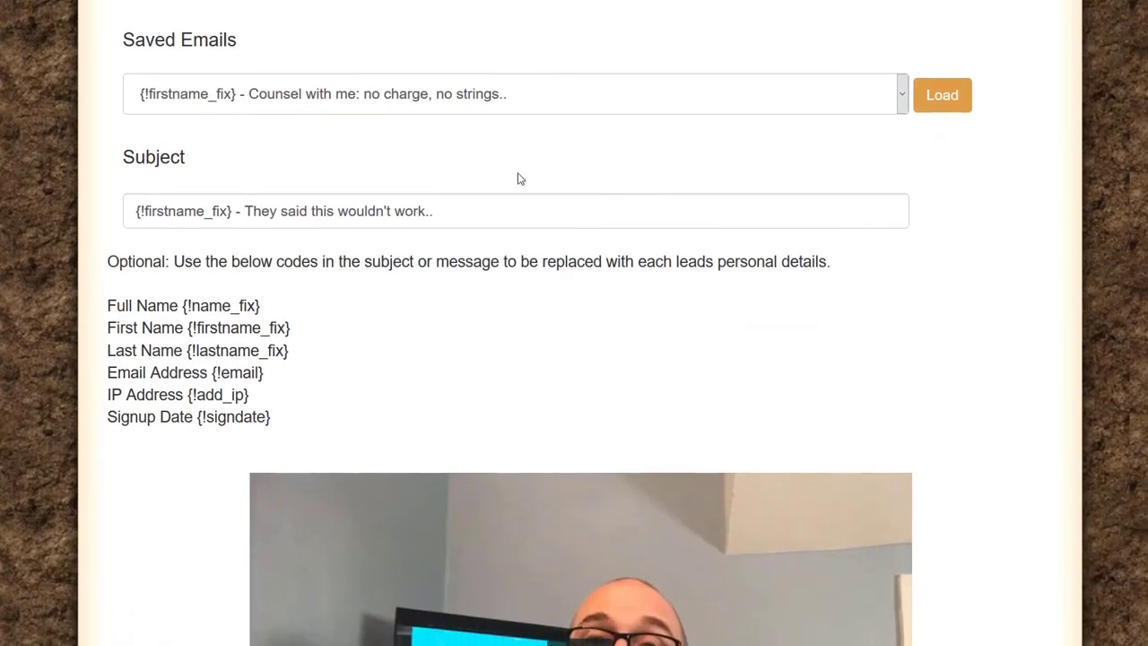
{"action": "left_click_drag", "start_coordinate": [442, 211], "coordinate": [108, 209]}
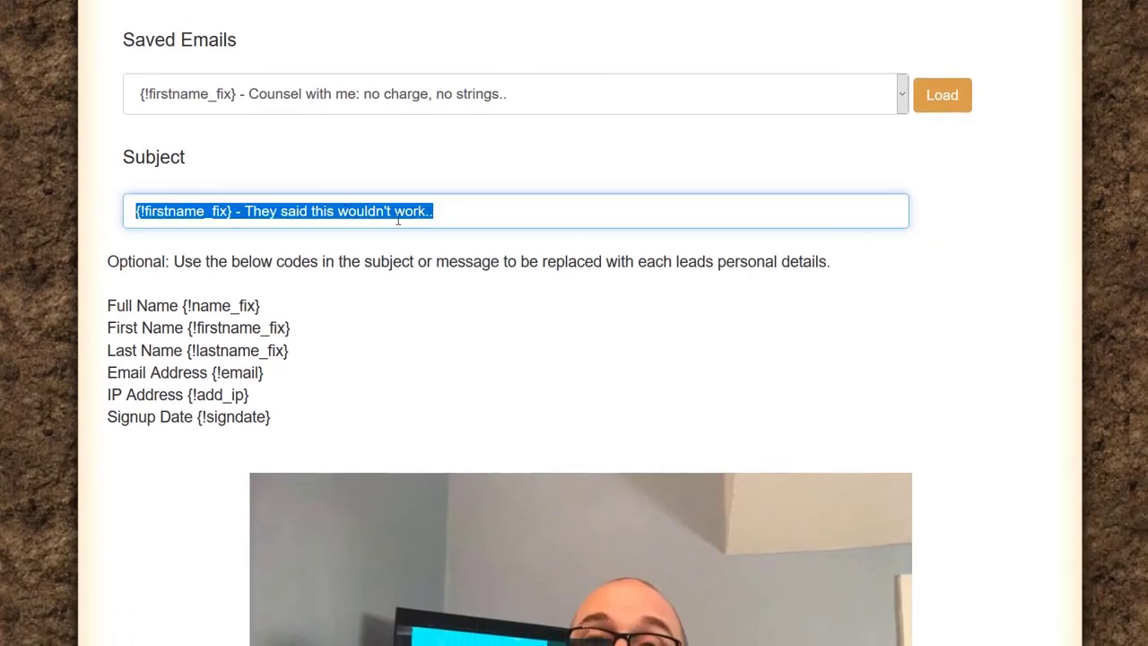
{"action": "scroll", "coordinate": [440, 218], "scroll_direction": "down", "scroll_amount": 10}
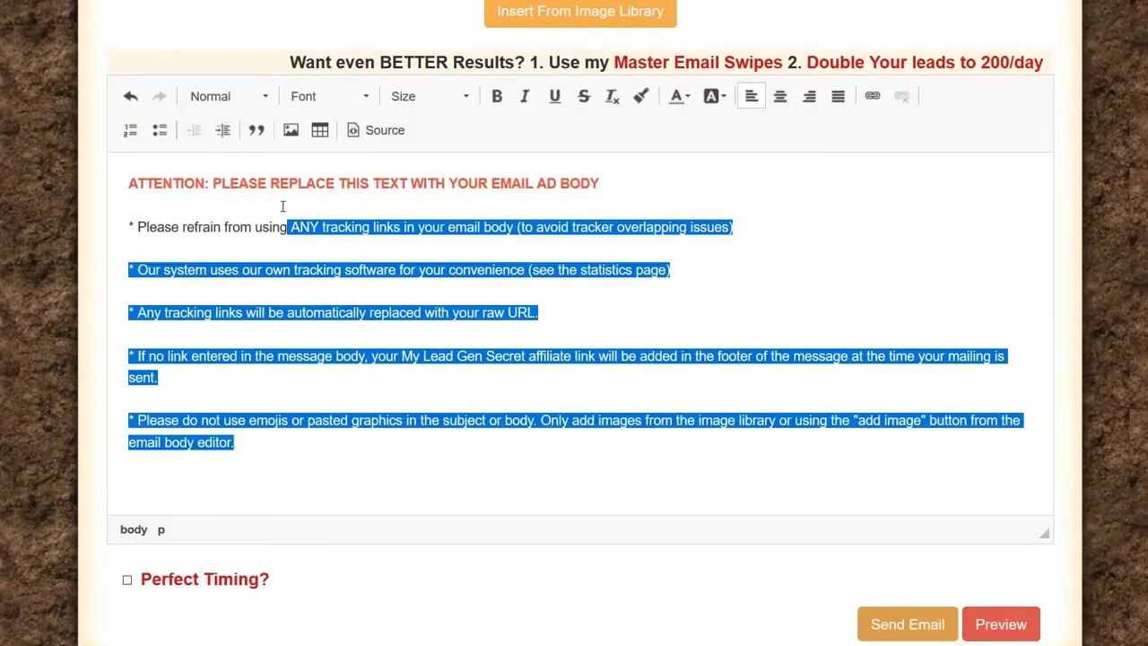
Step: Delete the placeholder text, then try a numbered list with 'test' and 'test 2' and undo it
{"action": "left_click_drag", "start_coordinate": [282, 206], "coordinate": [87, 169]}
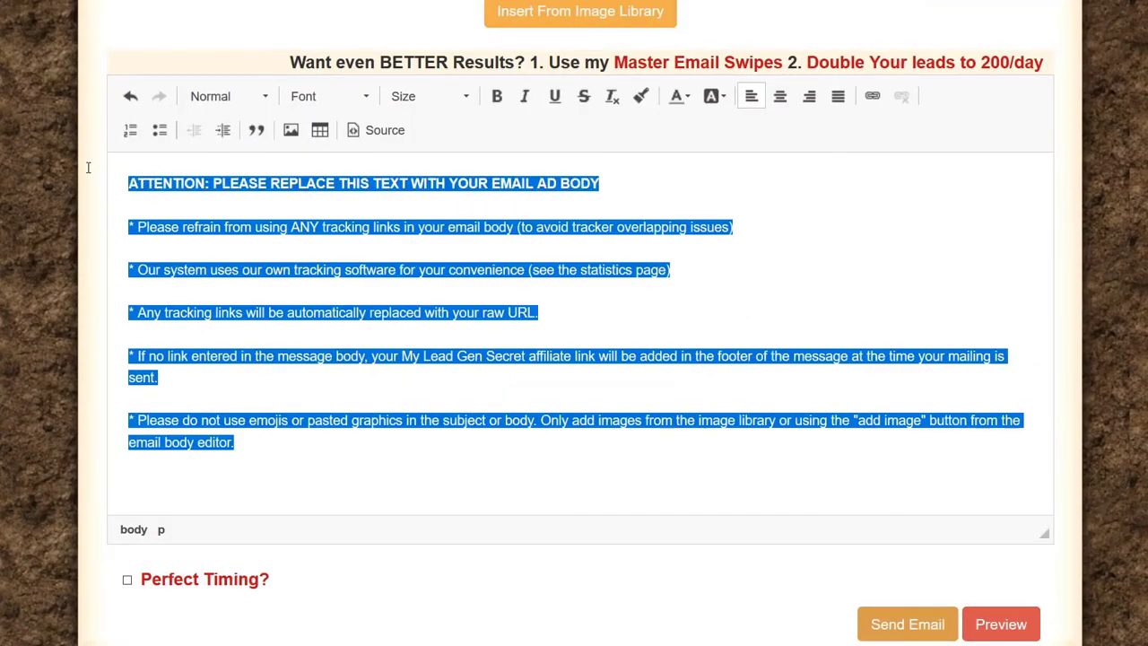
{"action": "key", "text": "Delete"}
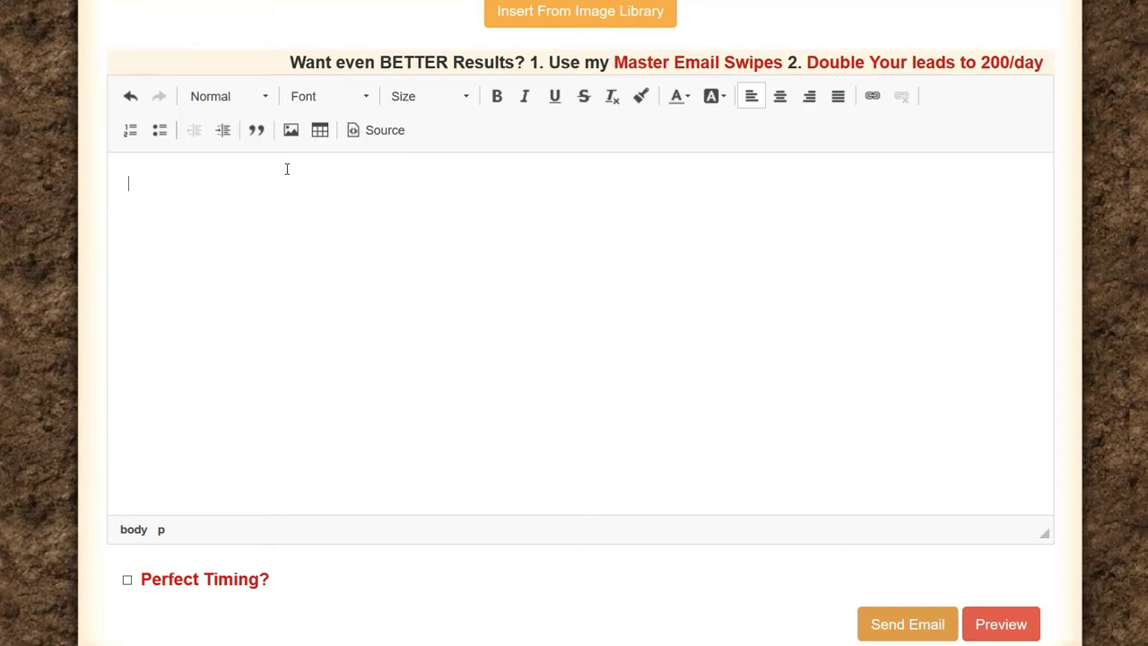
{"action": "left_click", "coordinate": [130, 133]}
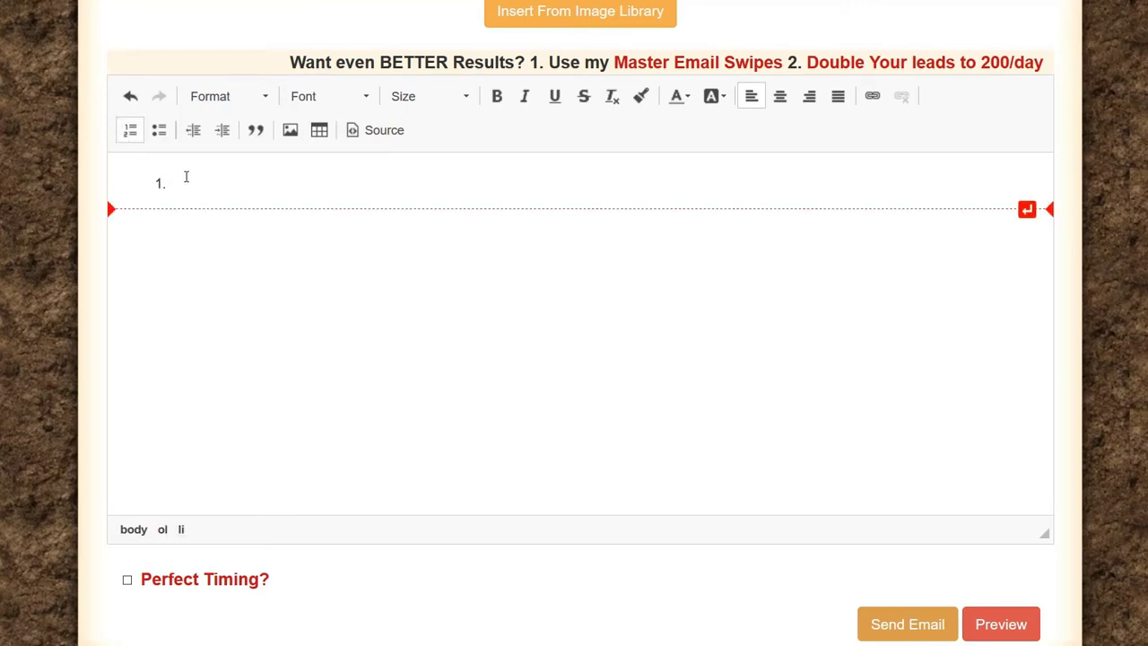
{"action": "type", "text": "test"}
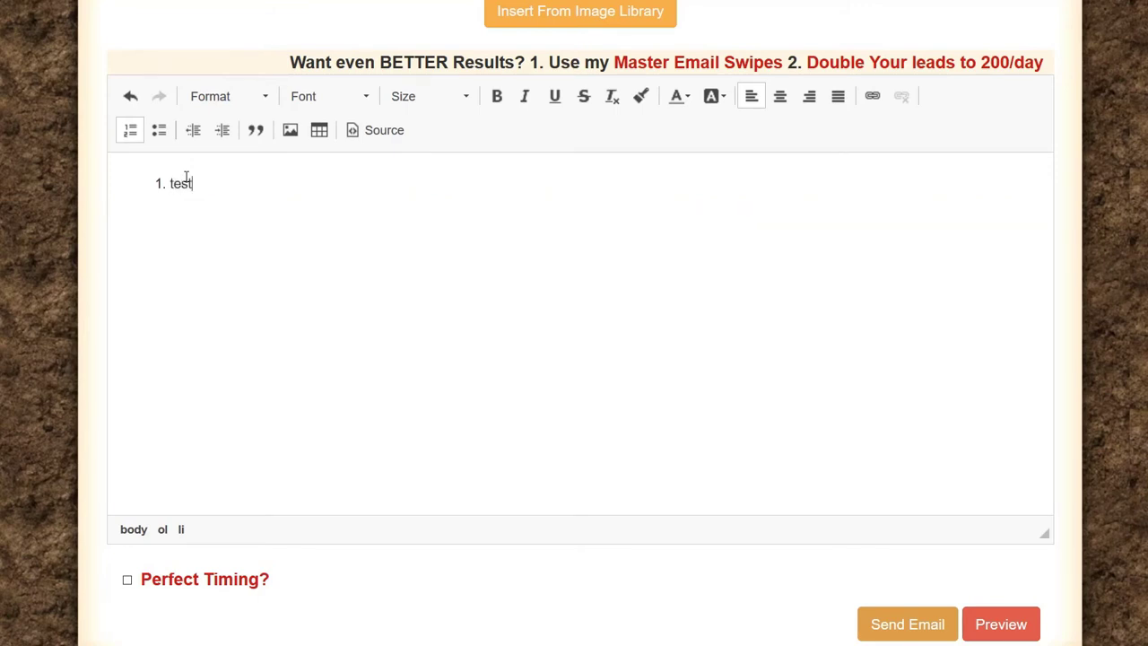
{"action": "key", "text": "Return"}
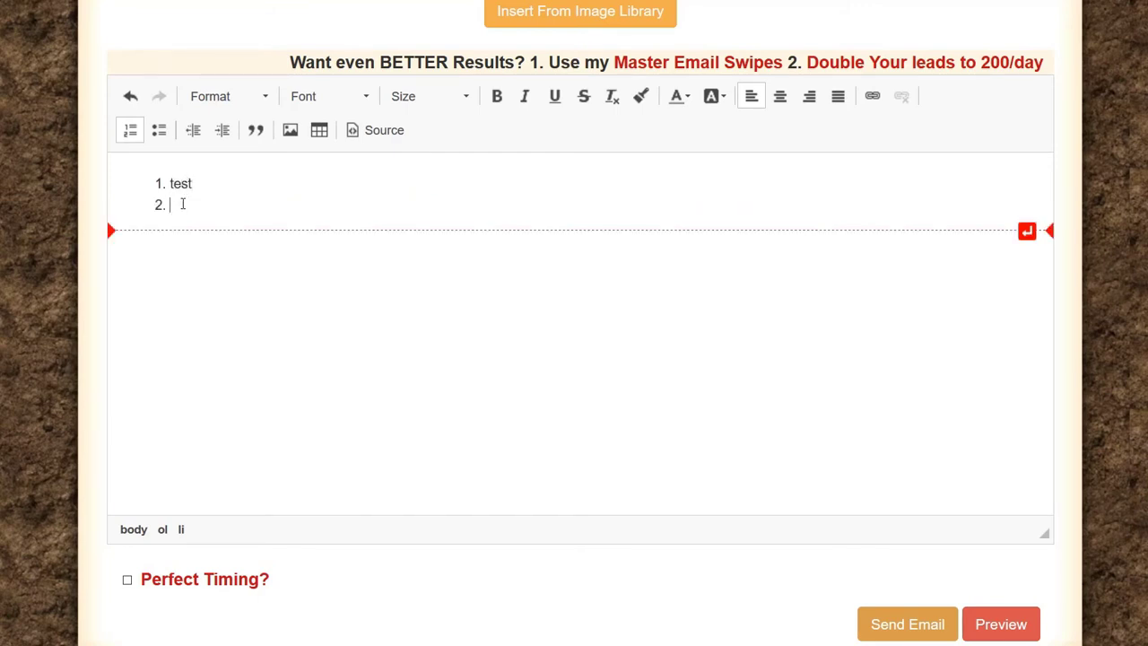
{"action": "type", "text": "test 2"}
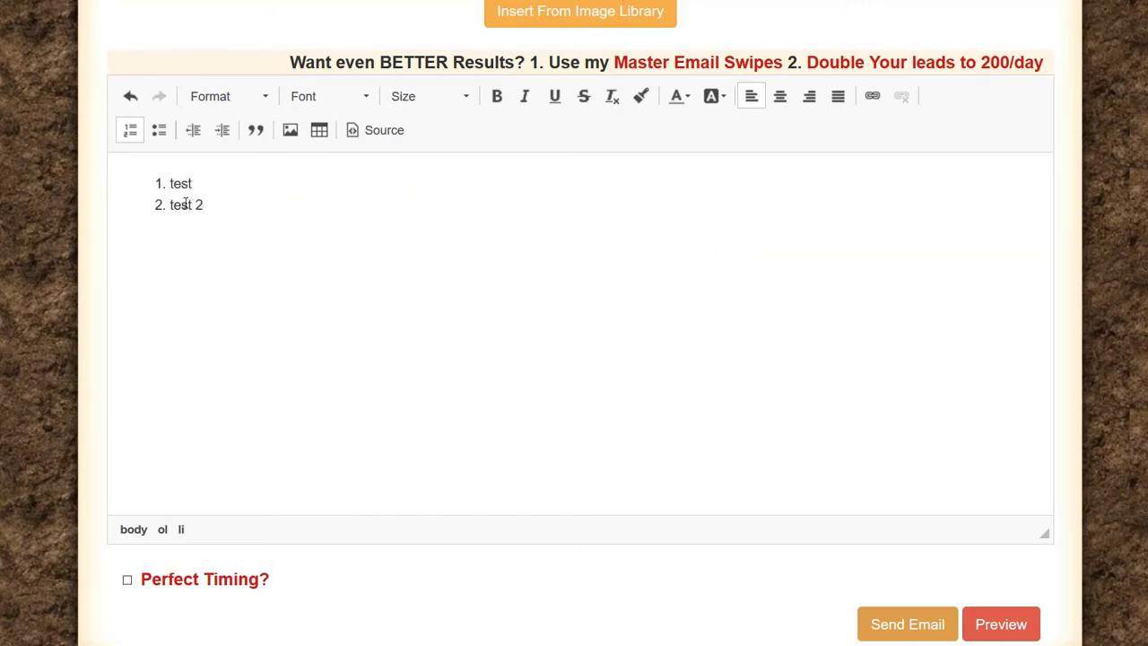
{"action": "key", "text": "Return"}
{"action": "key", "text": "ctrl+z"}
{"action": "key", "text": "ctrl+z"}
{"action": "key", "text": "ctrl+z"}
{"action": "key", "text": "ctrl+z"}
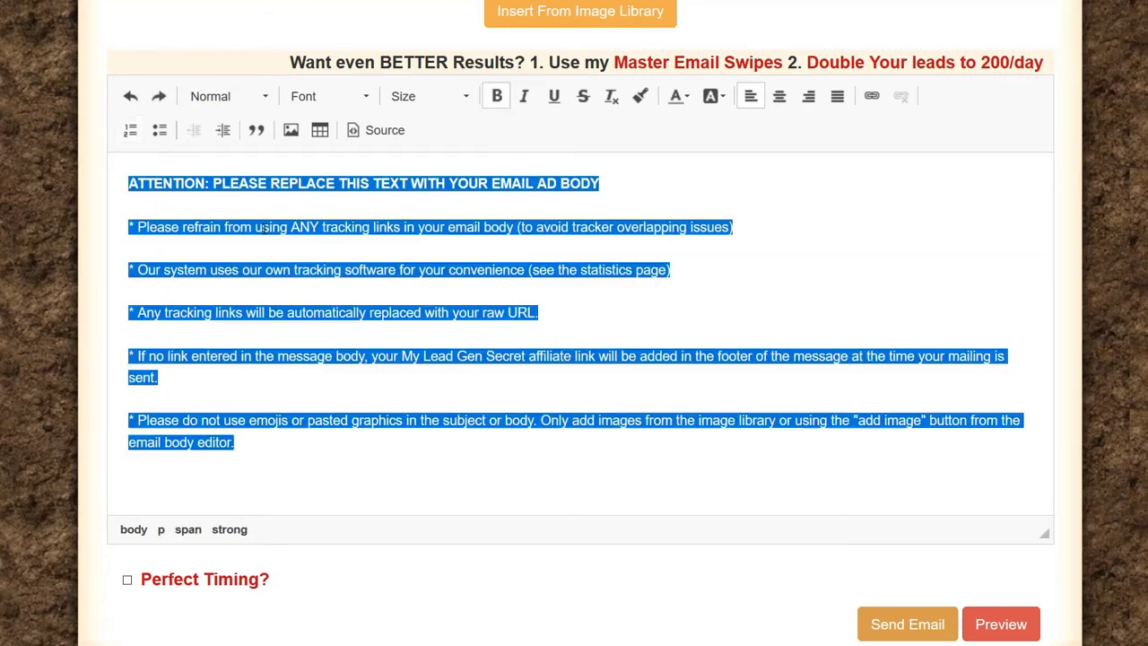
Step: Select and delete the restored placeholder ATTENTION text, leaving the body empty
{"action": "left_click_drag", "start_coordinate": [259, 439], "coordinate": [104, 172]}
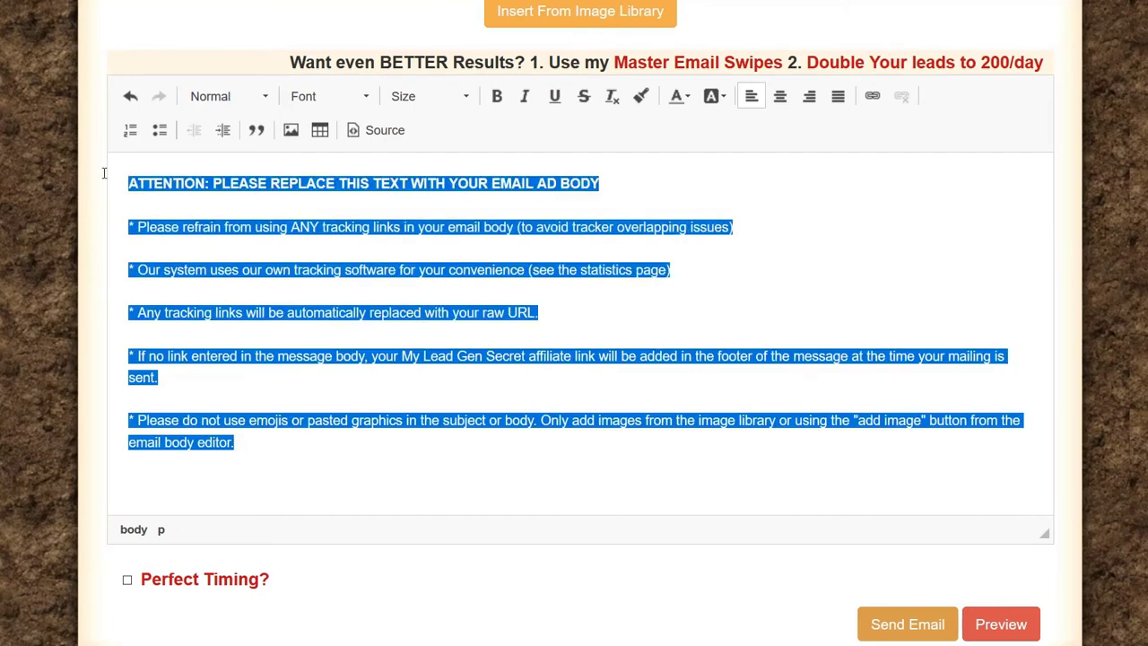
{"action": "key", "text": "Delete"}
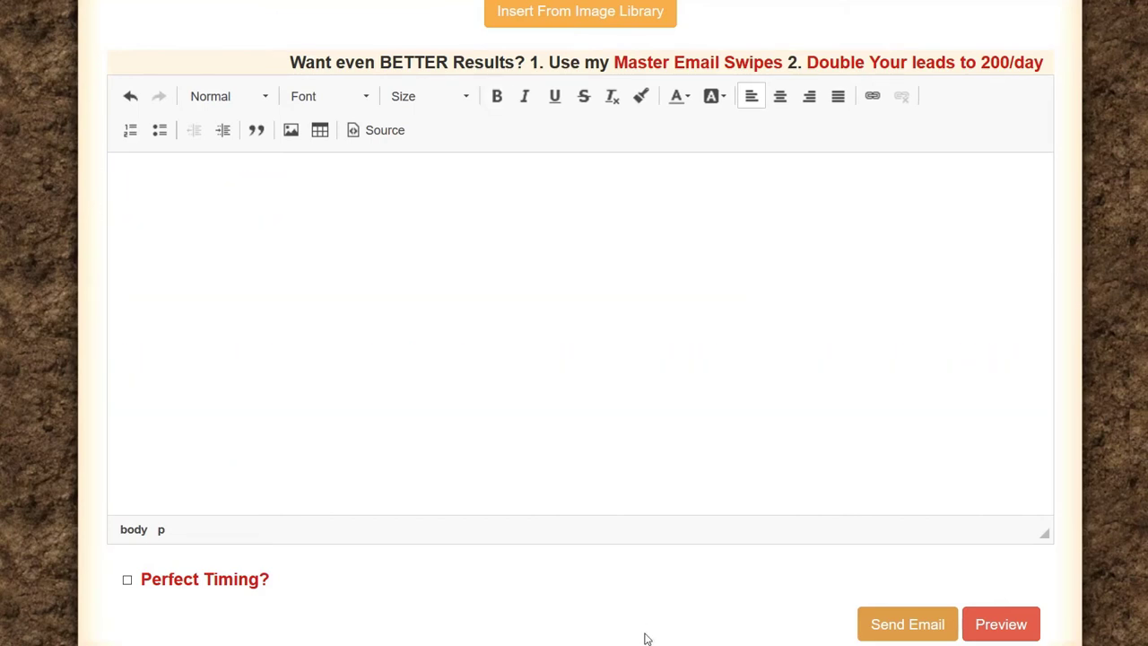
{"action": "key", "text": "alt+Tab"}
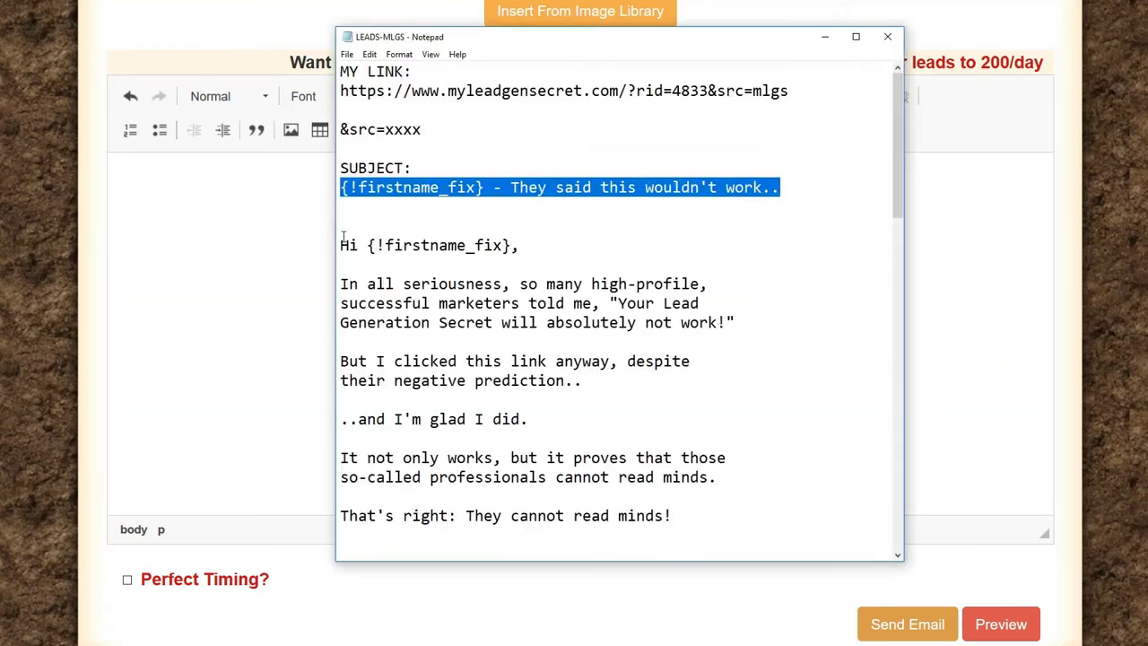
Step: Paste the letter beginning 'Hi {!firstname_fix},' from the notes into the email body
{"action": "left_click_drag", "start_coordinate": [340, 245], "coordinate": [478, 580]}
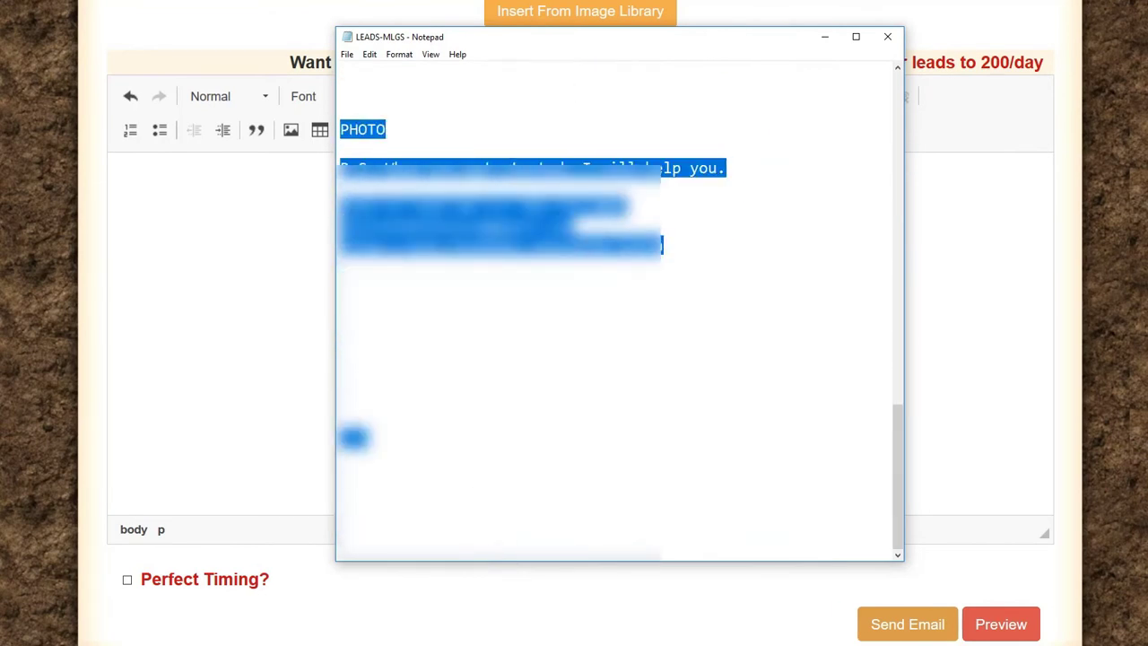
{"action": "left_click", "coordinate": [174, 170]}
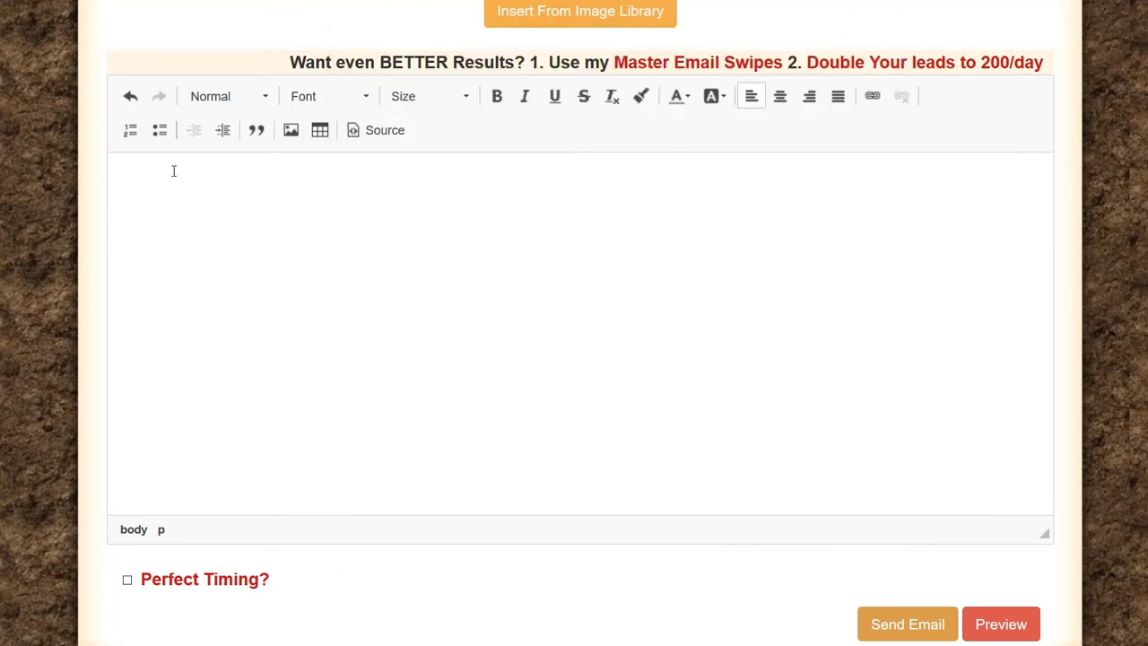
{"action": "key", "text": "ctrl+v"}
{"action": "scroll", "coordinate": [210, 340], "scroll_direction": "up", "scroll_amount": 15}
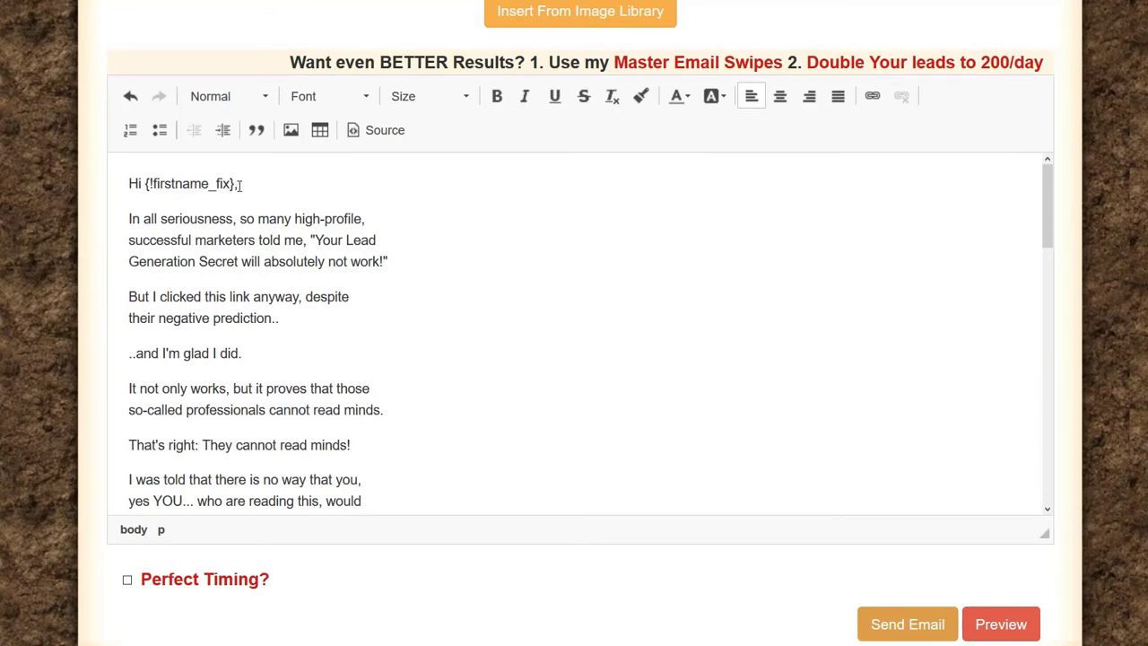
Step: Scroll the email body down to the 'See you on the inside.', PHOTO and P.S. lines
{"action": "scroll", "coordinate": [217, 320], "scroll_direction": "down", "scroll_amount": 6}
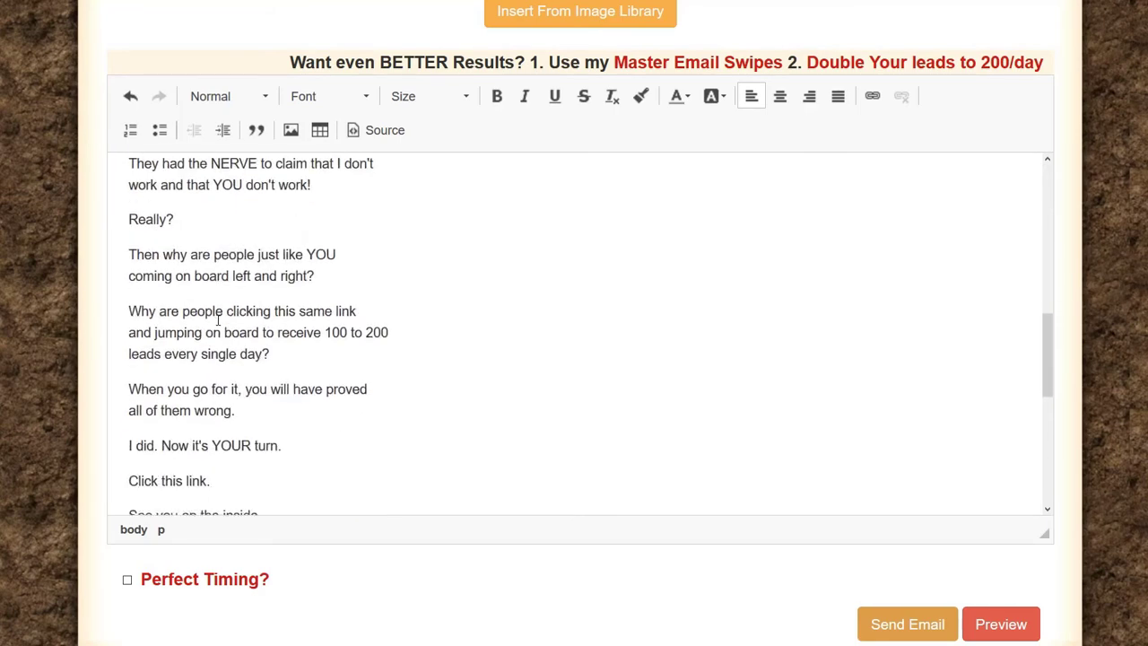
{"action": "scroll", "coordinate": [217, 320], "scroll_direction": "down", "scroll_amount": 4}
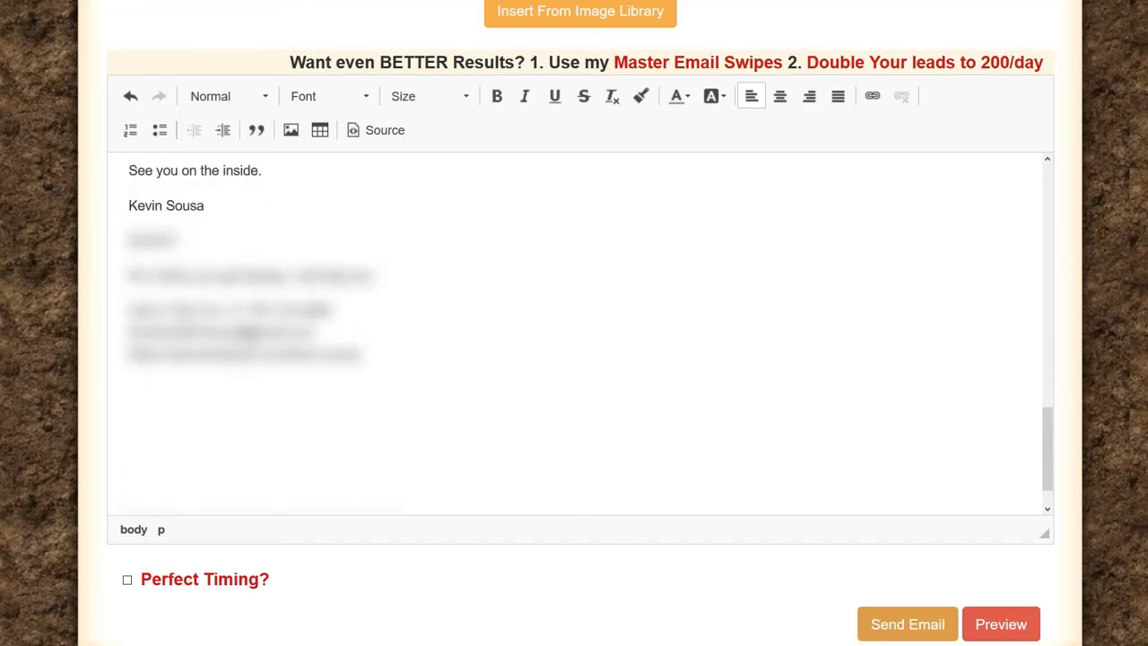
{"action": "scroll", "coordinate": [250, 339], "scroll_direction": "up", "scroll_amount": 15}
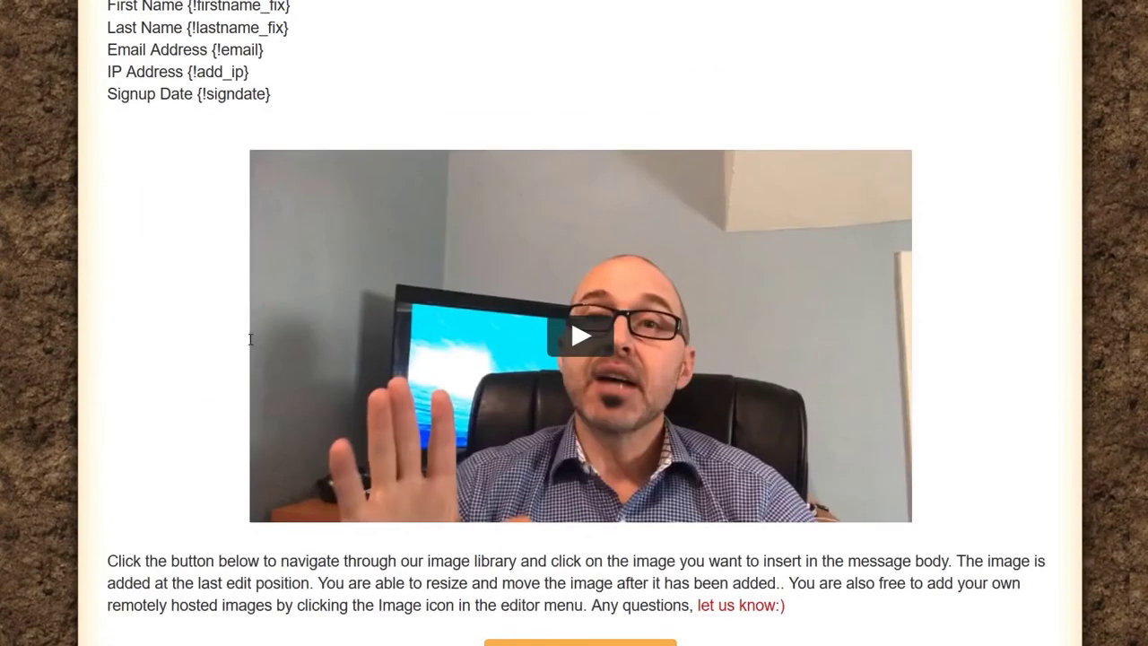
{"action": "scroll", "coordinate": [250, 337], "scroll_direction": "down", "scroll_amount": 7}
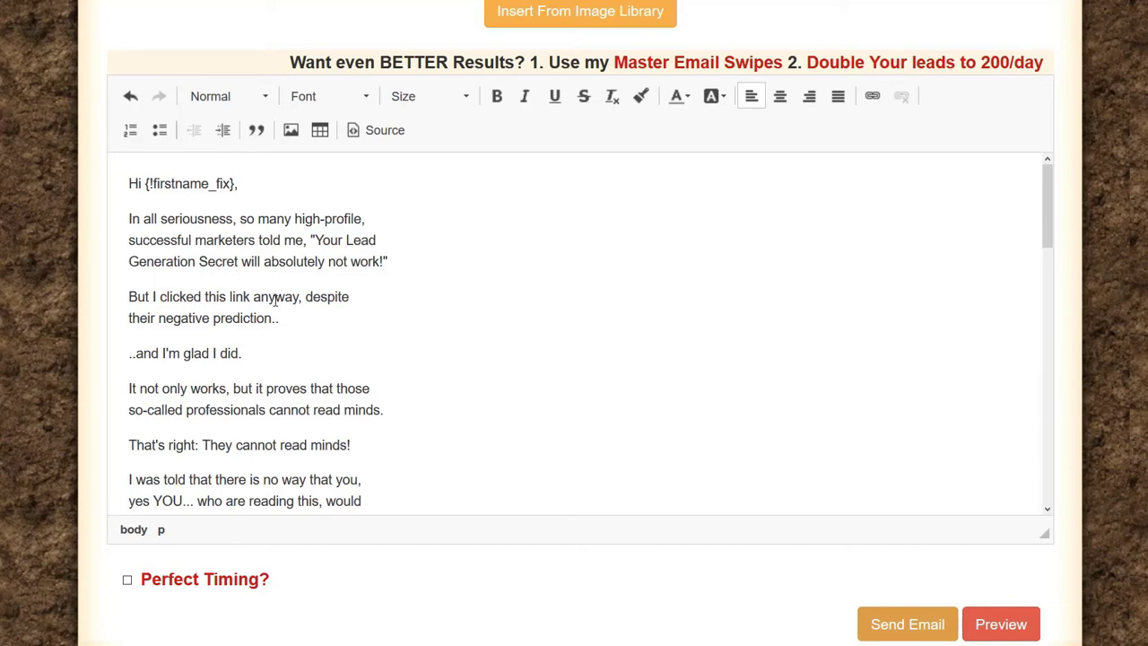
{"action": "scroll", "coordinate": [249, 266], "scroll_direction": "down", "scroll_amount": 3}
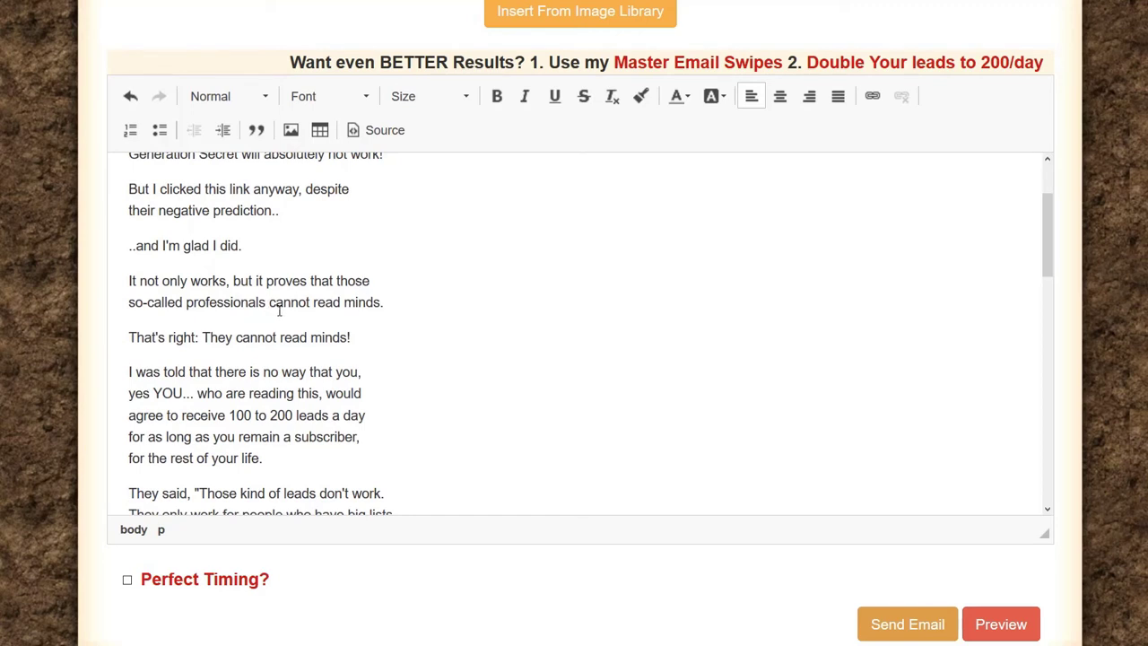
{"action": "scroll", "coordinate": [274, 314], "scroll_direction": "down", "scroll_amount": 3}
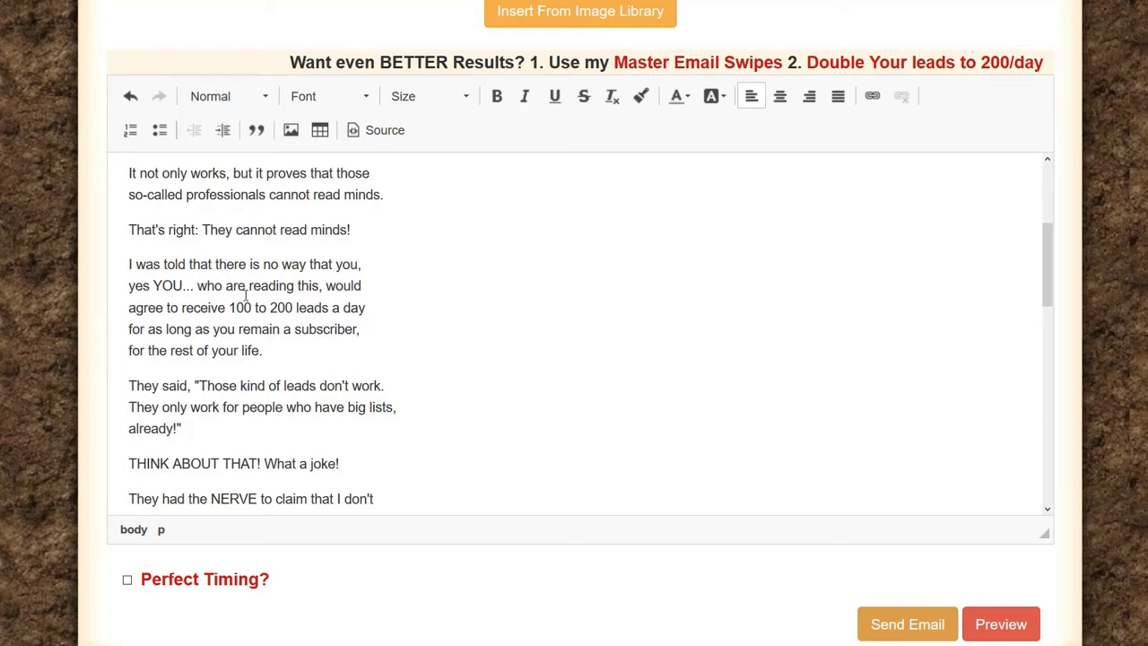
{"action": "scroll", "coordinate": [243, 297], "scroll_direction": "down", "scroll_amount": 2}
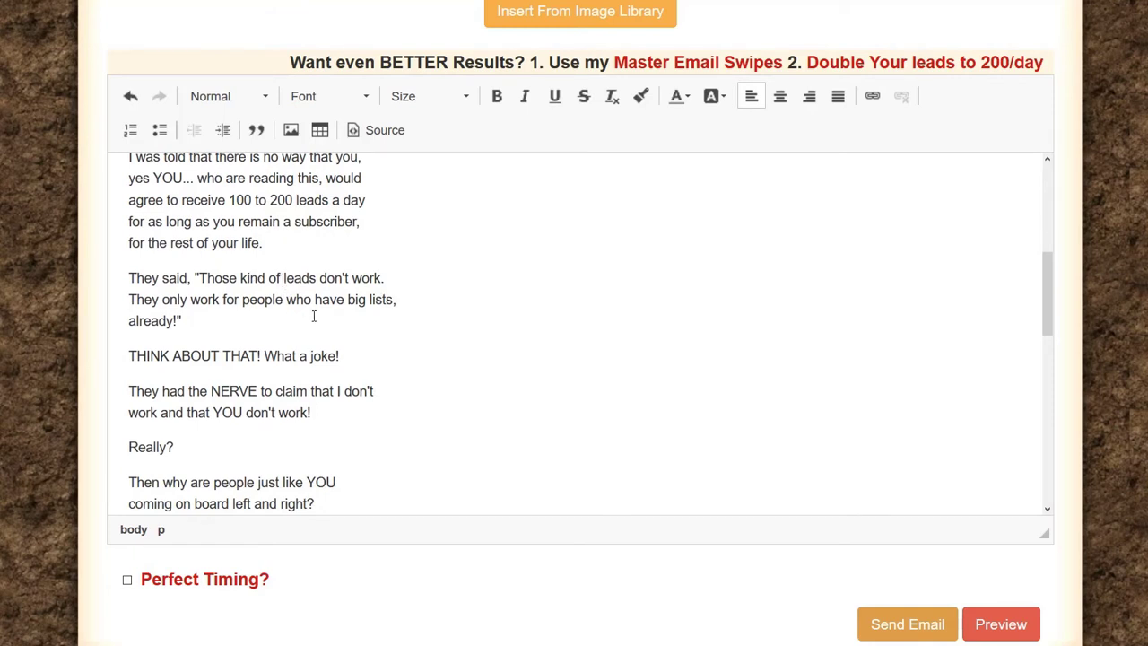
{"action": "scroll", "coordinate": [224, 298], "scroll_direction": "down", "scroll_amount": 2}
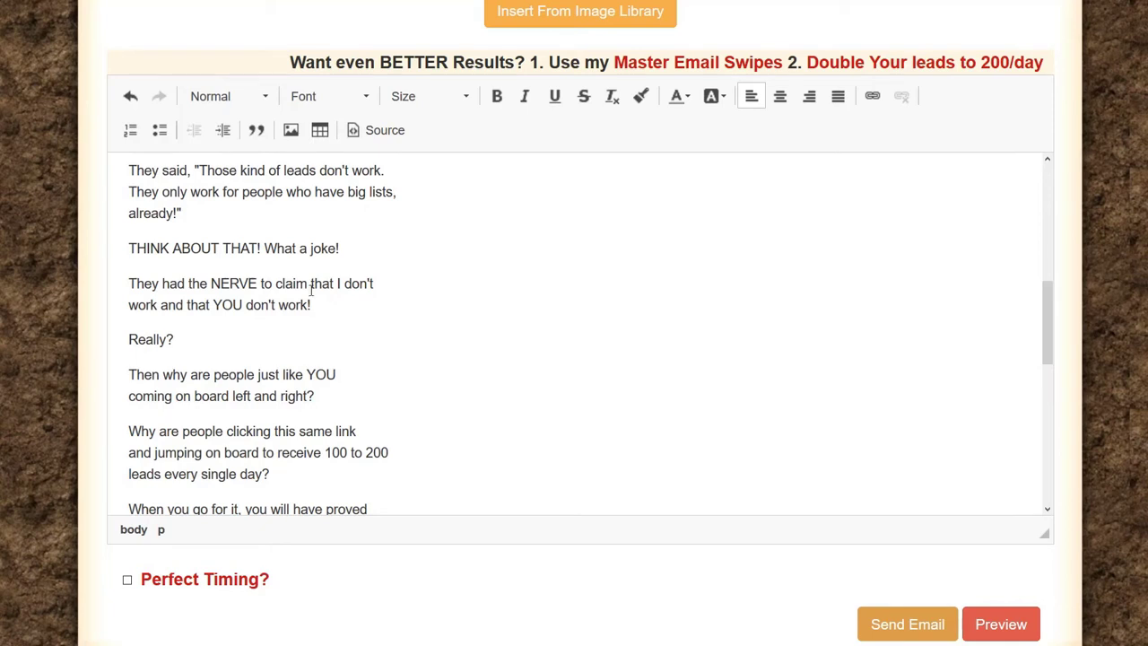
{"action": "scroll", "coordinate": [311, 289], "scroll_direction": "down", "scroll_amount": 2}
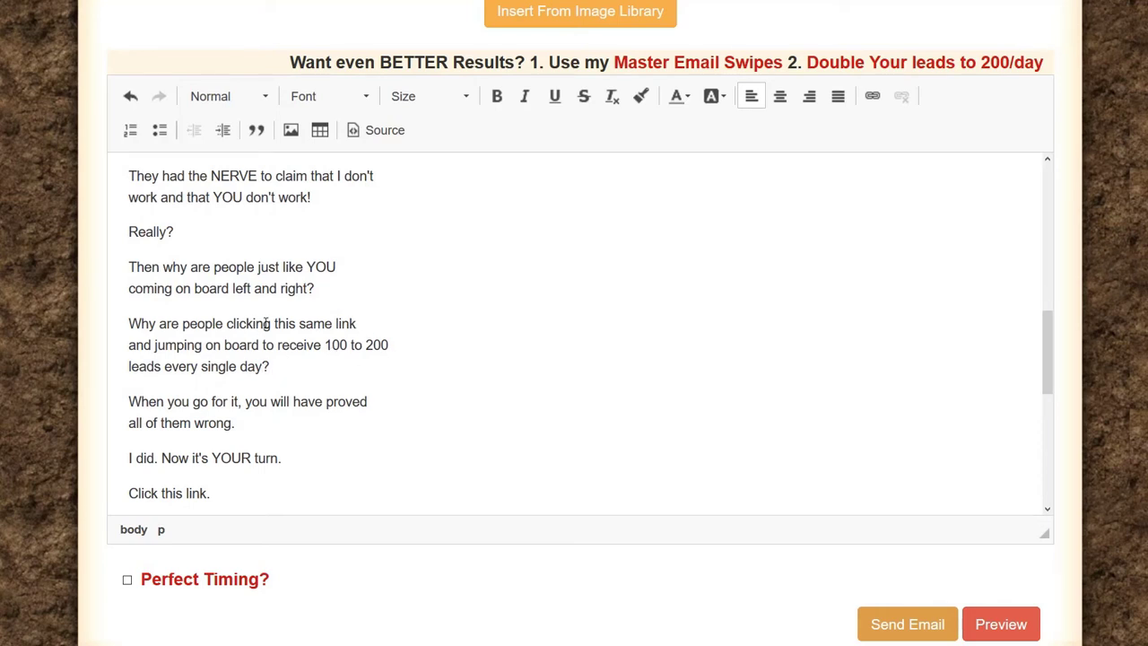
{"action": "scroll", "coordinate": [305, 318], "scroll_direction": "down", "scroll_amount": 2}
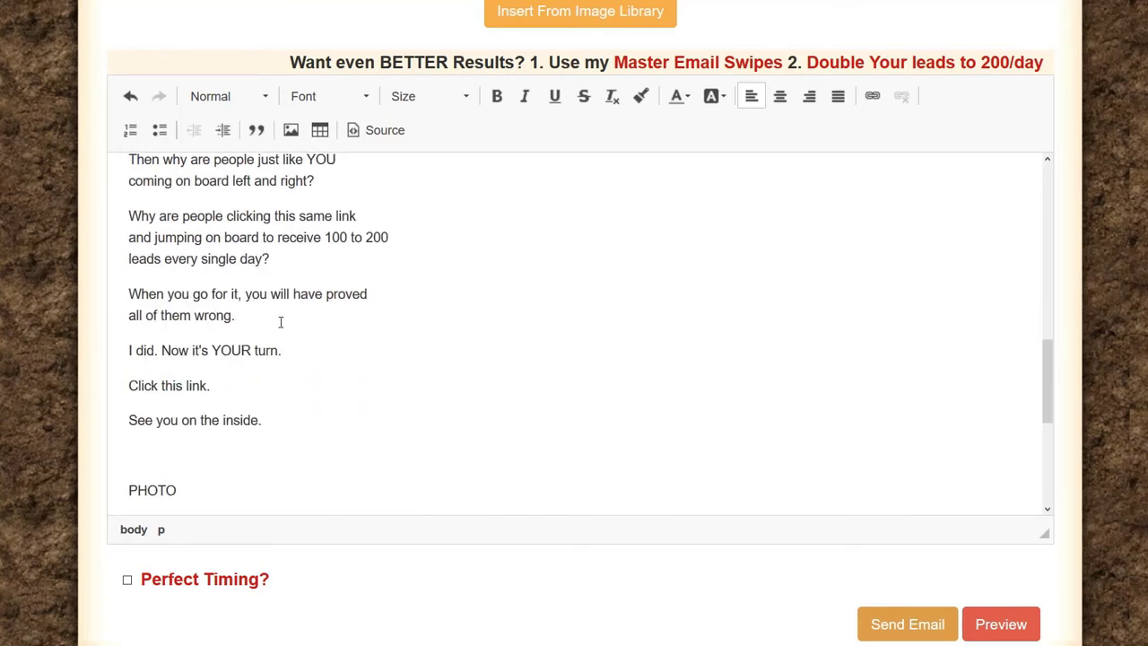
{"action": "scroll", "coordinate": [281, 320], "scroll_direction": "down", "scroll_amount": 2}
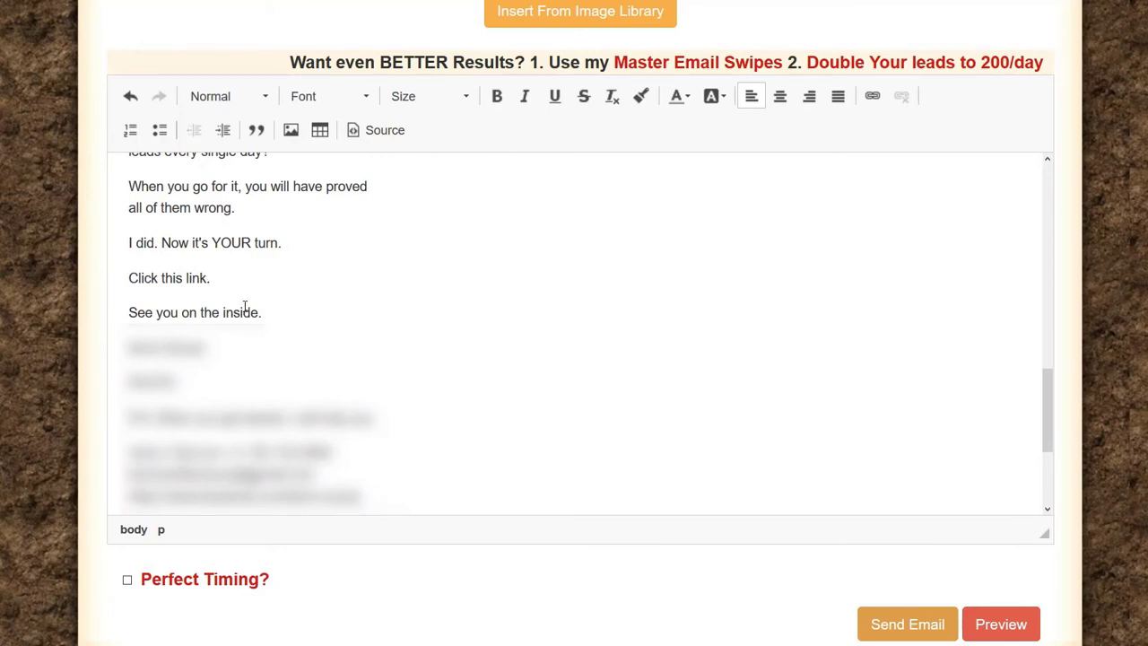
{"action": "scroll", "coordinate": [230, 341], "scroll_direction": "down", "scroll_amount": 2}
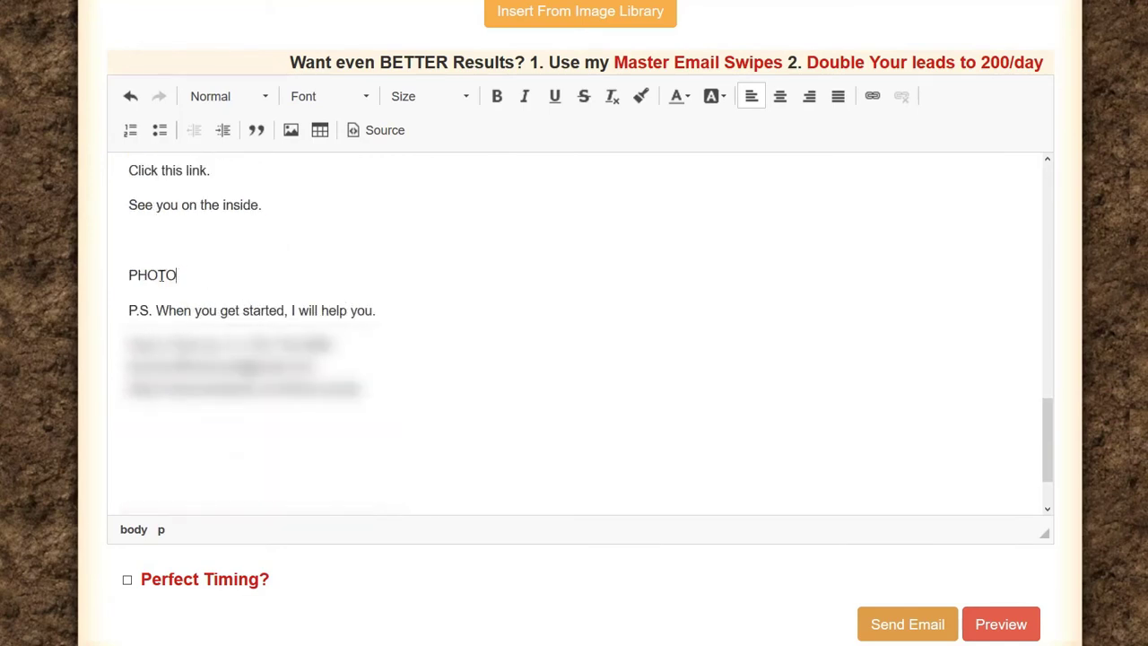
{"action": "double_click", "coordinate": [131, 278]}
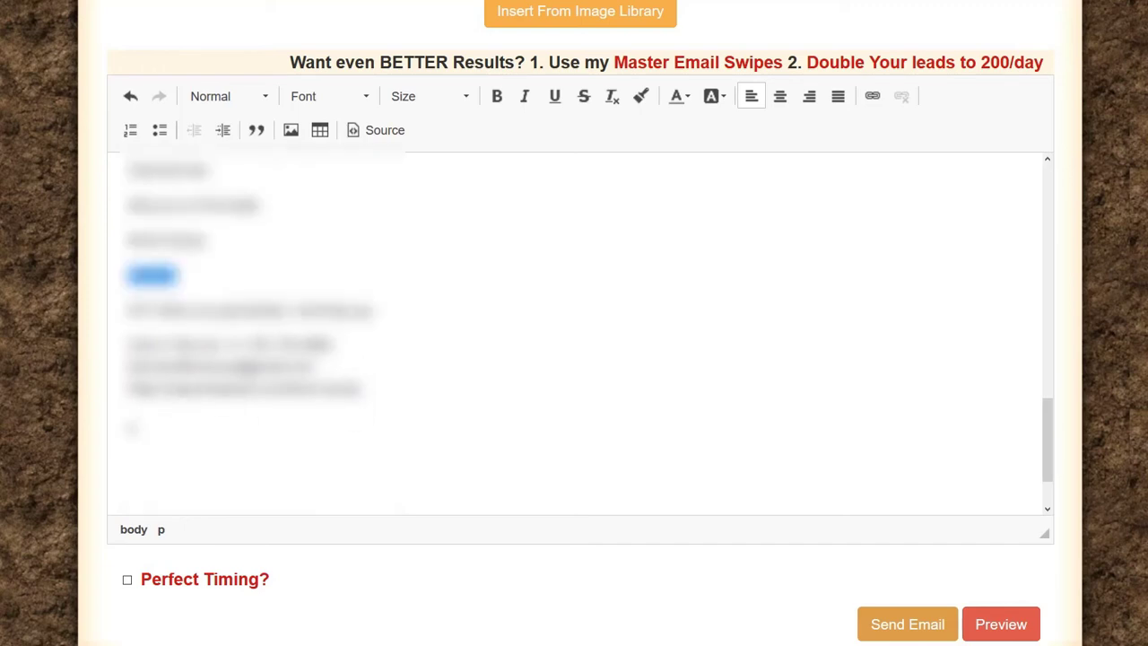
{"action": "scroll", "coordinate": [153, 403], "scroll_direction": "down", "scroll_amount": 5}
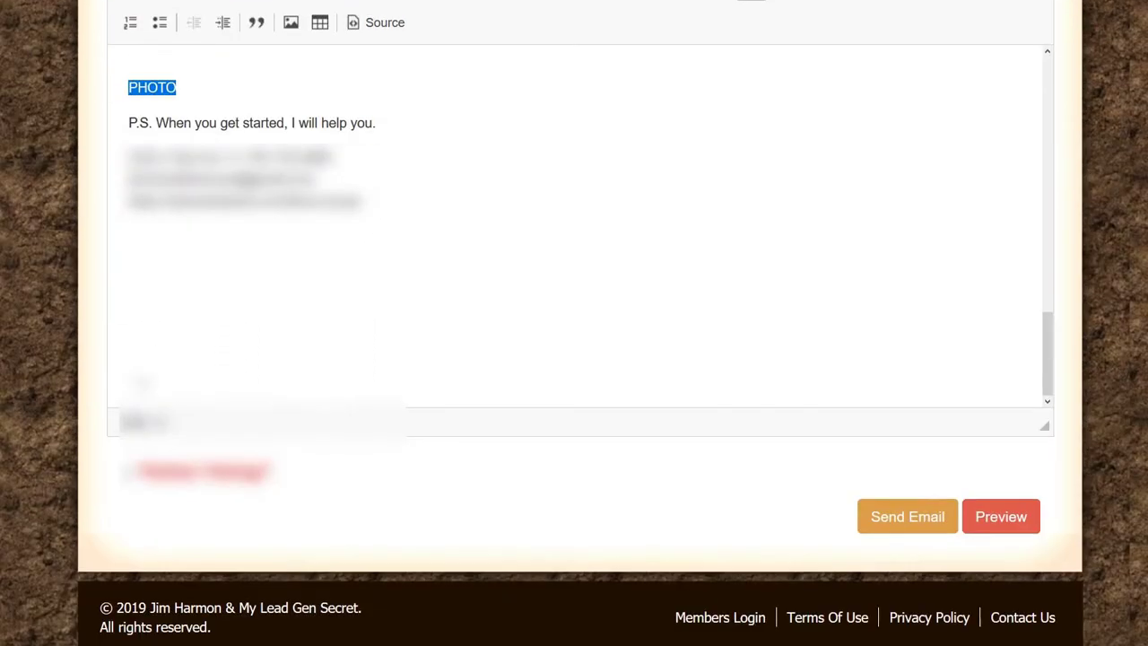
{"action": "left_click", "coordinate": [125, 387]}
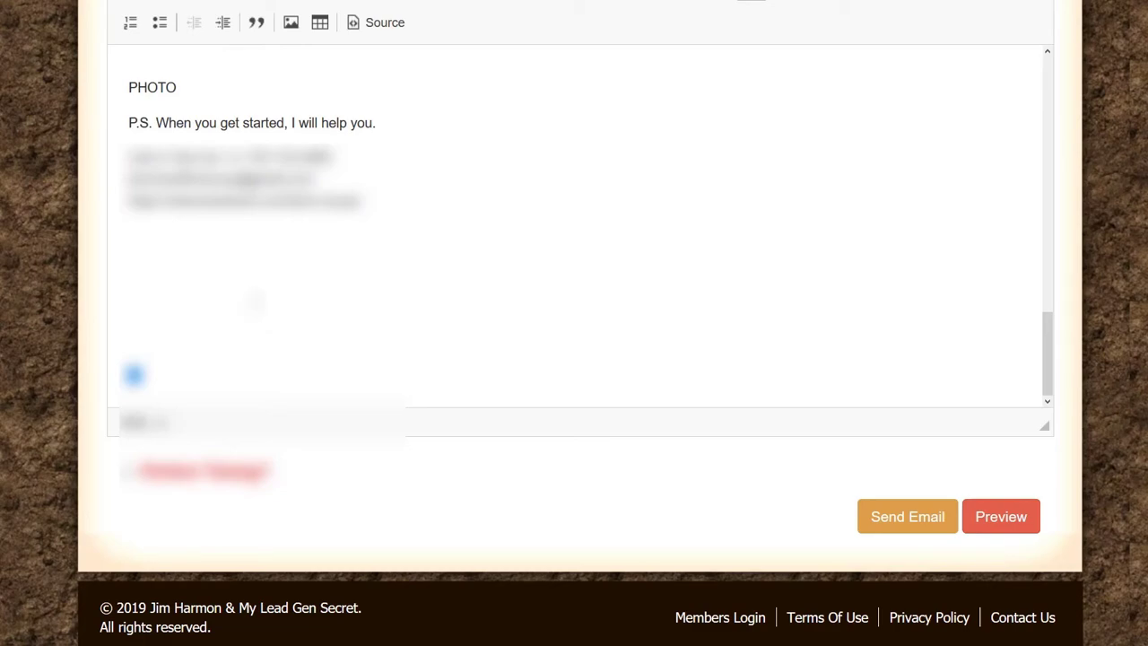
{"action": "scroll", "coordinate": [375, 446], "scroll_direction": "up", "scroll_amount": 10}
{"action": "scroll", "coordinate": [376, 445], "scroll_direction": "down", "scroll_amount": 5}
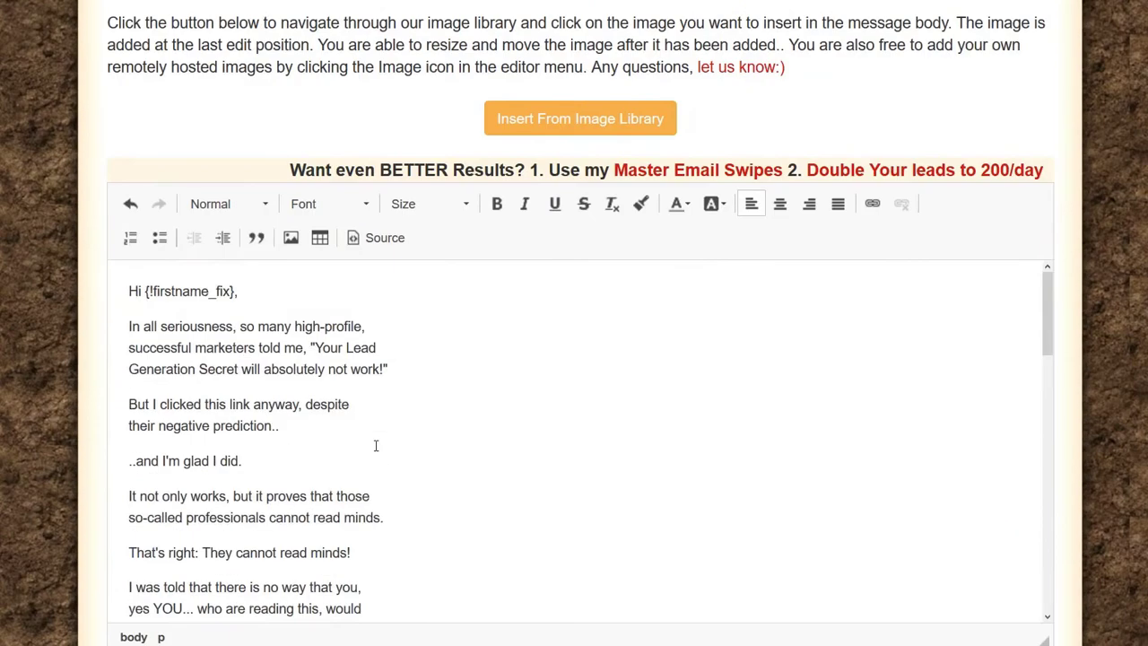
{"action": "scroll", "coordinate": [376, 445], "scroll_direction": "down", "scroll_amount": 10}
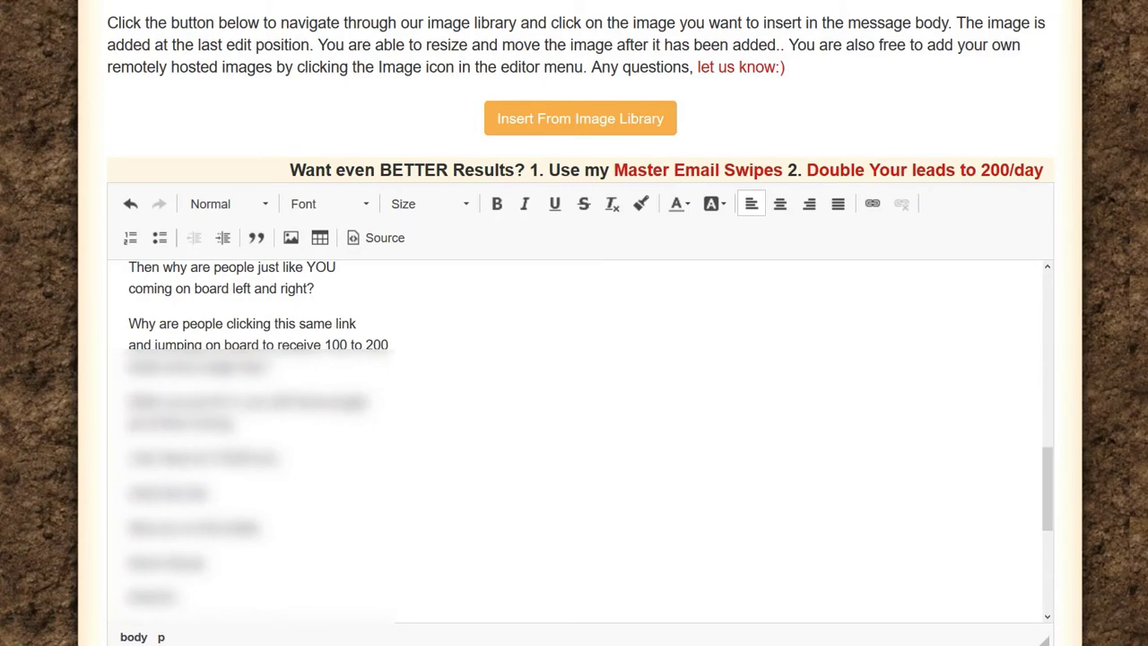
{"action": "scroll", "coordinate": [354, 406], "scroll_direction": "down", "scroll_amount": 5}
{"action": "scroll", "coordinate": [354, 406], "scroll_direction": "down", "scroll_amount": 5}
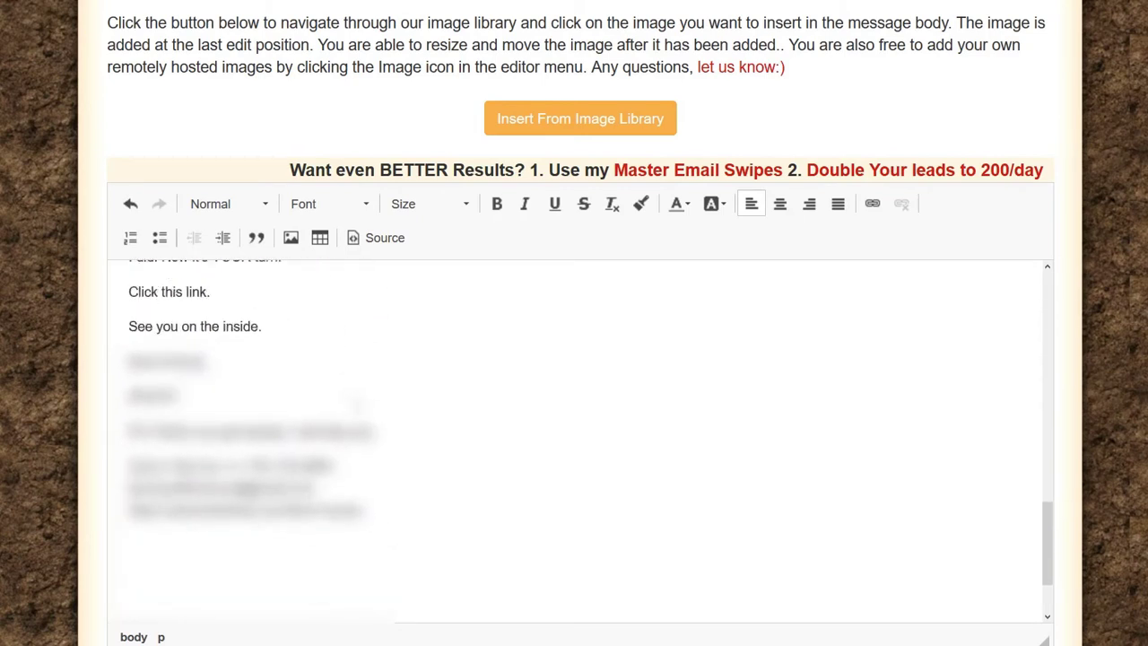
{"action": "scroll", "coordinate": [354, 406], "scroll_direction": "up", "scroll_amount": 10}
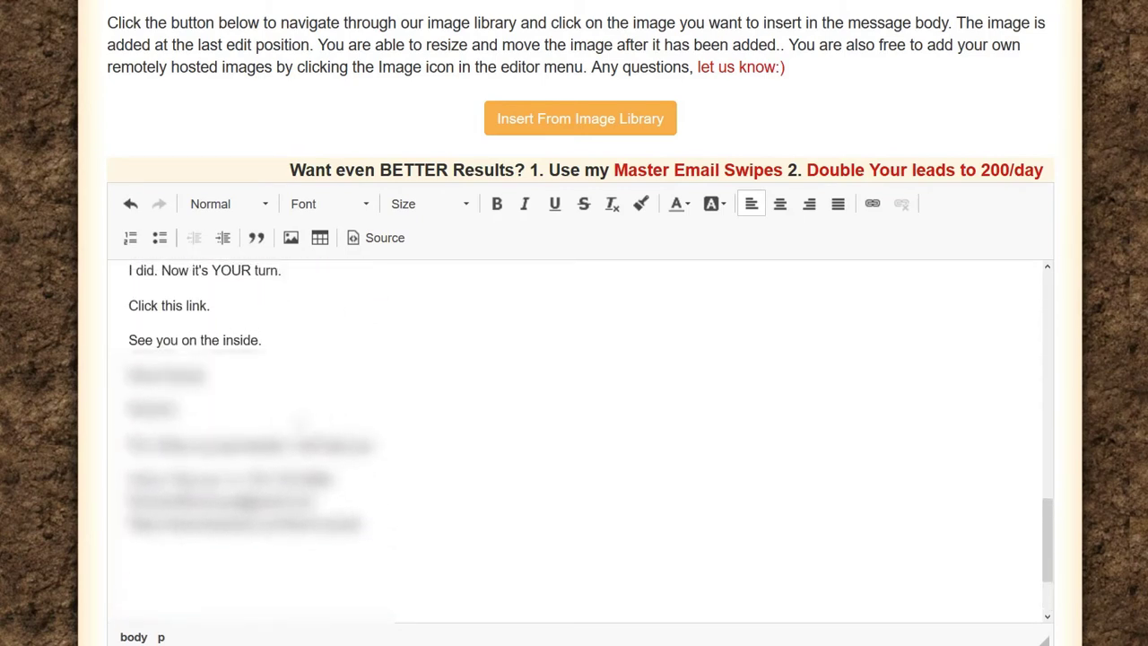
{"action": "scroll", "coordinate": [283, 434], "scroll_direction": "up", "scroll_amount": 10}
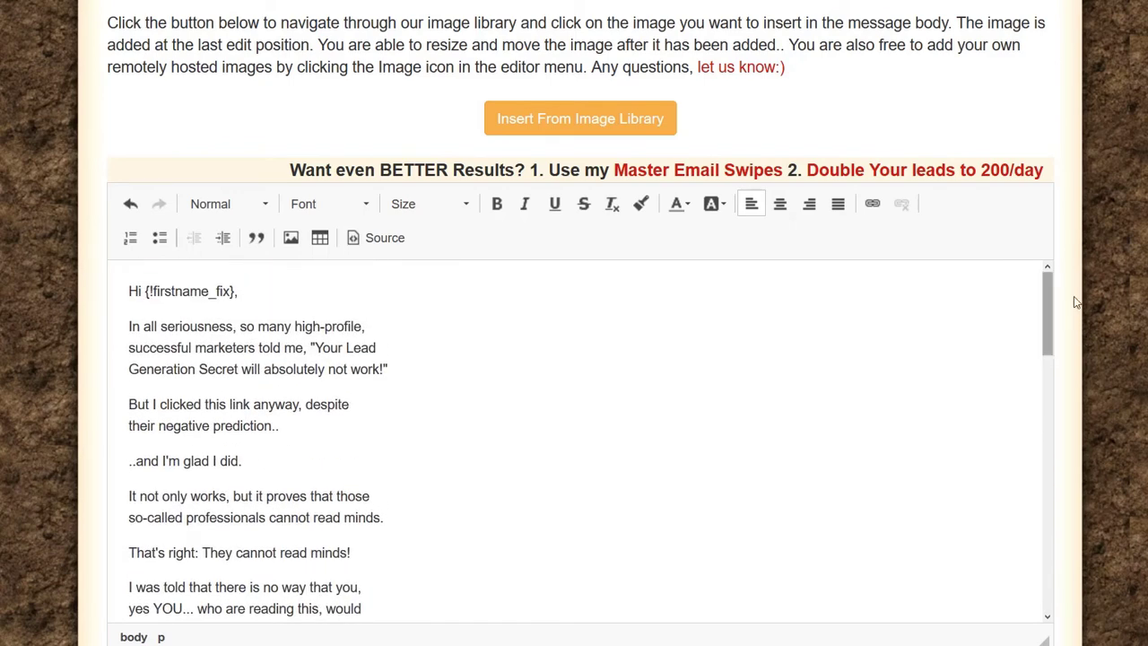
Step: Underline the word 'seriousness' in the second paragraph
{"action": "left_click_drag", "start_coordinate": [1043, 285], "coordinate": [1046, 285]}
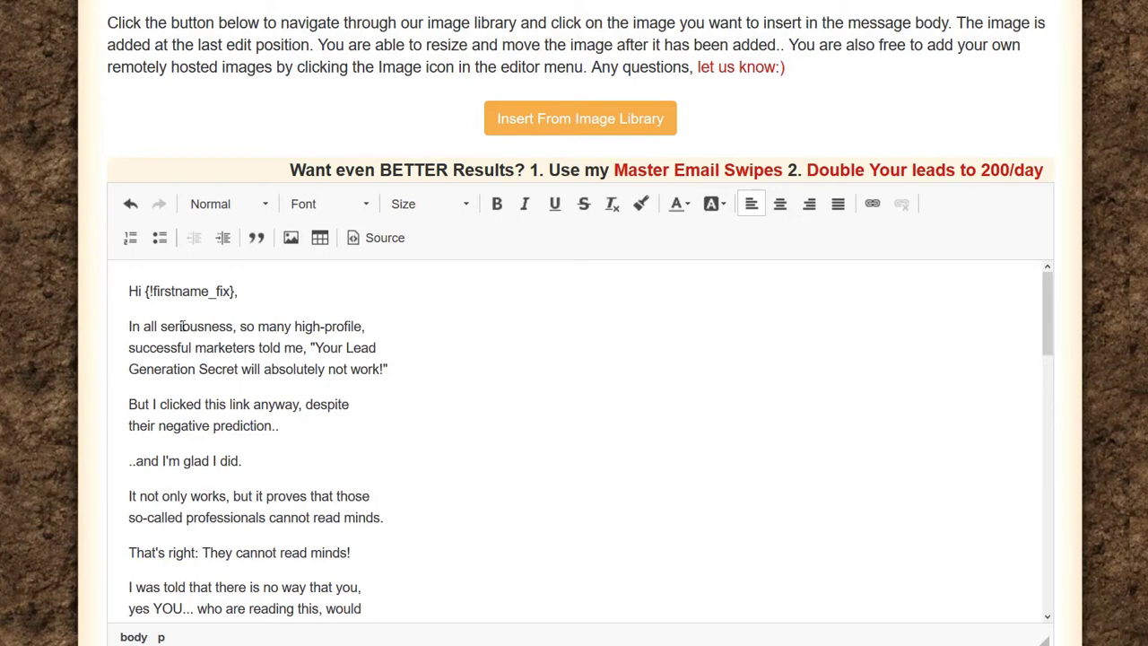
{"action": "left_click_drag", "start_coordinate": [162, 327], "coordinate": [233, 327]}
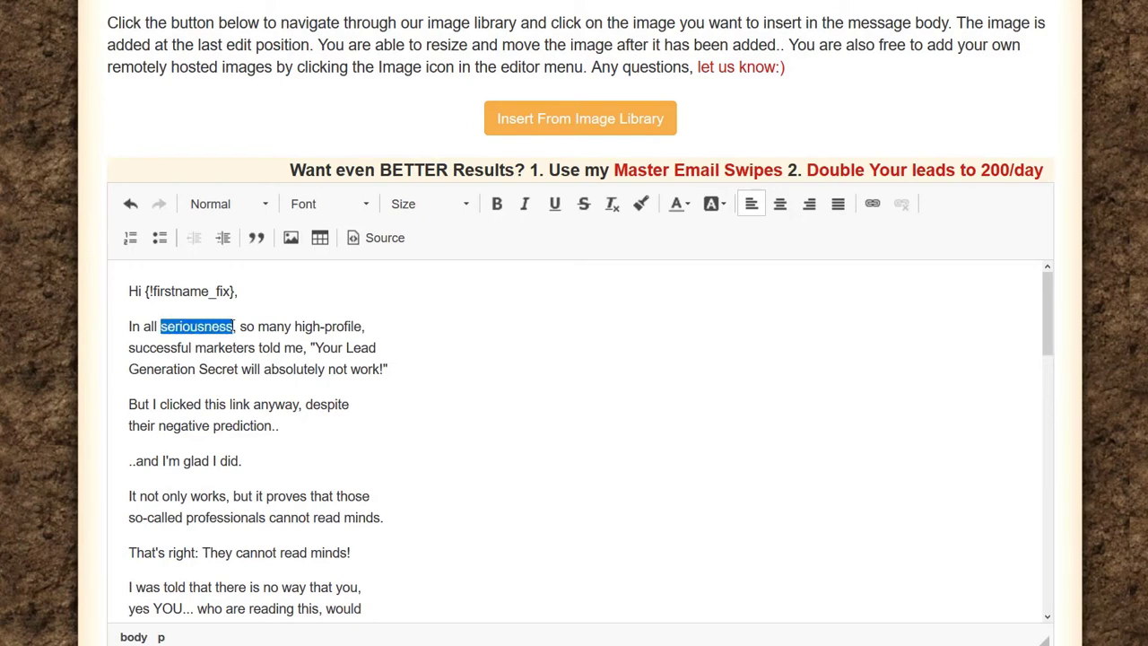
{"action": "left_click", "coordinate": [556, 205]}
{"action": "left_click", "coordinate": [192, 335]}
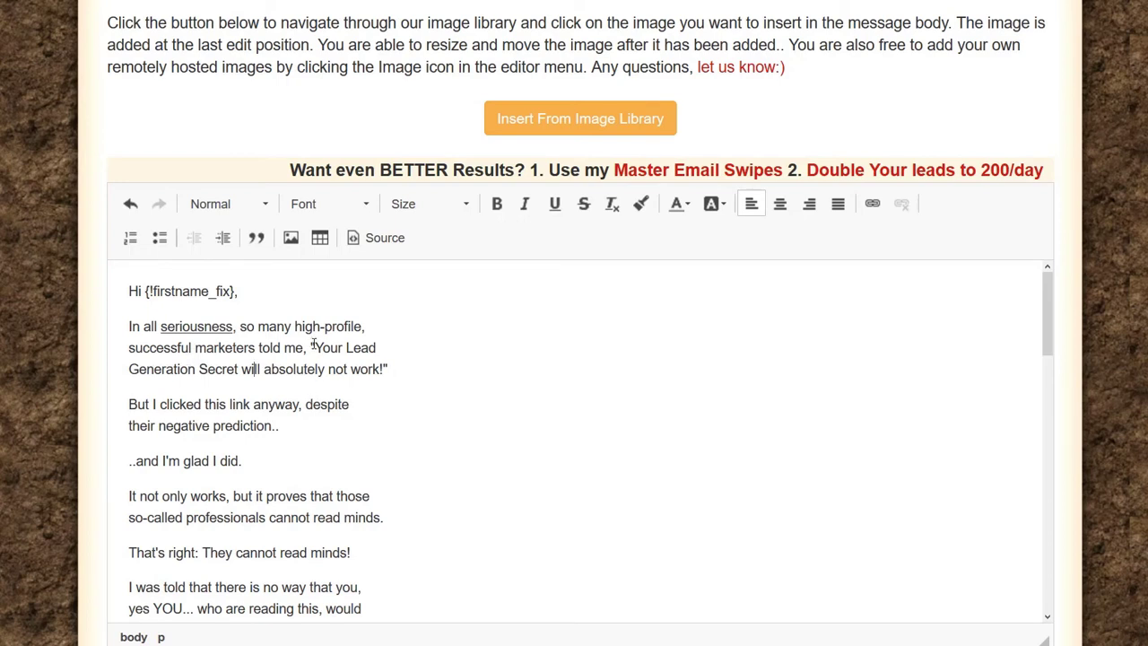
Step: Italicize the marketers' quoted prediction and underline the word 'not' inside it
{"action": "left_click_drag", "start_coordinate": [312, 347], "coordinate": [391, 367]}
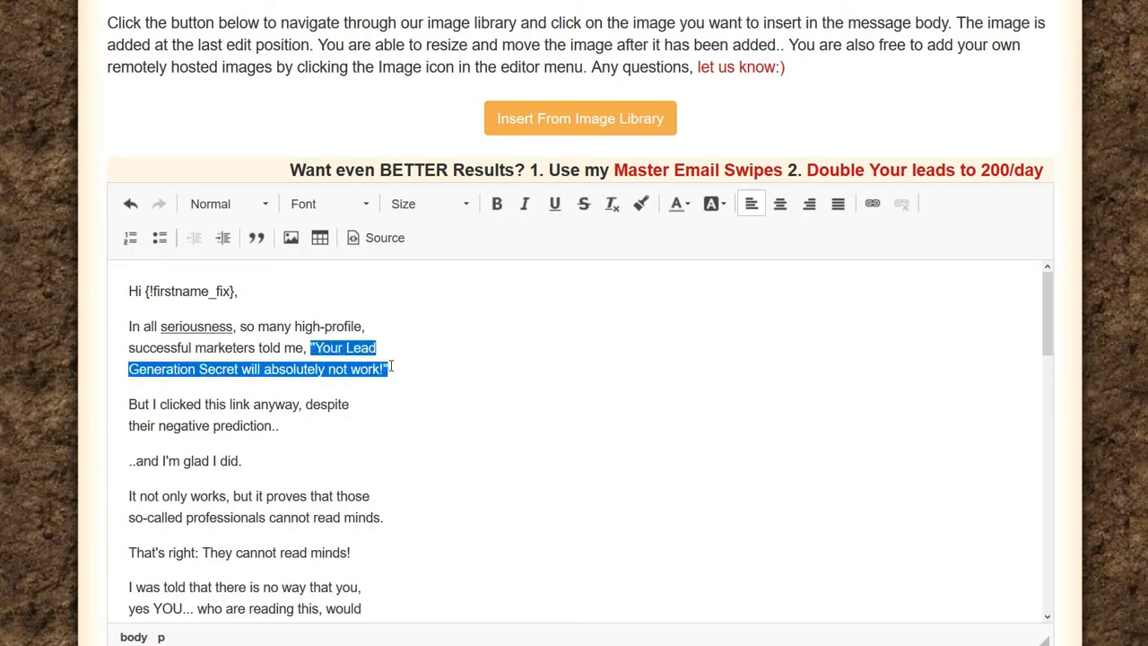
{"action": "left_click", "coordinate": [527, 207]}
{"action": "left_click", "coordinate": [404, 372]}
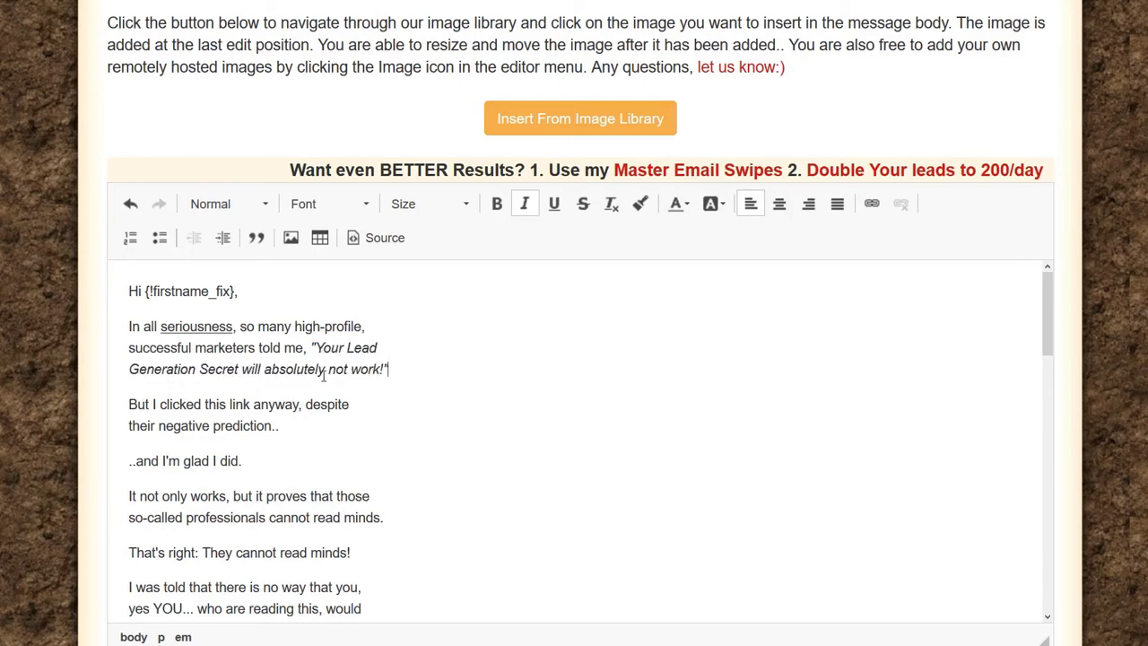
{"action": "left_click_drag", "start_coordinate": [348, 368], "coordinate": [328, 369]}
{"action": "left_click", "coordinate": [554, 203]}
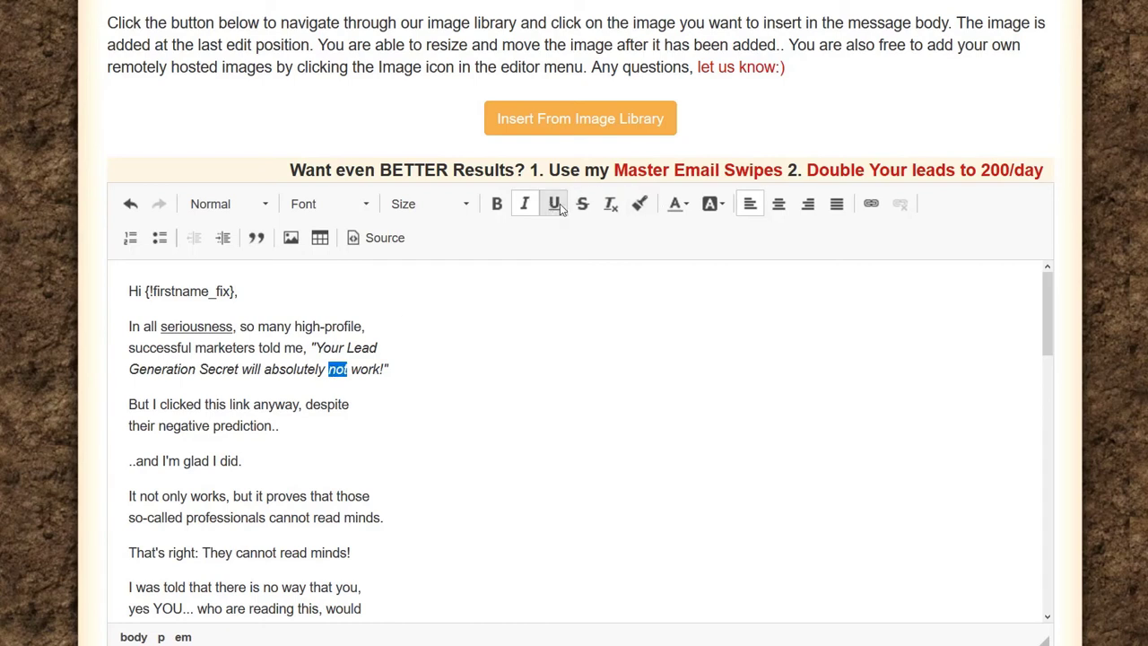
{"action": "left_click", "coordinate": [399, 363]}
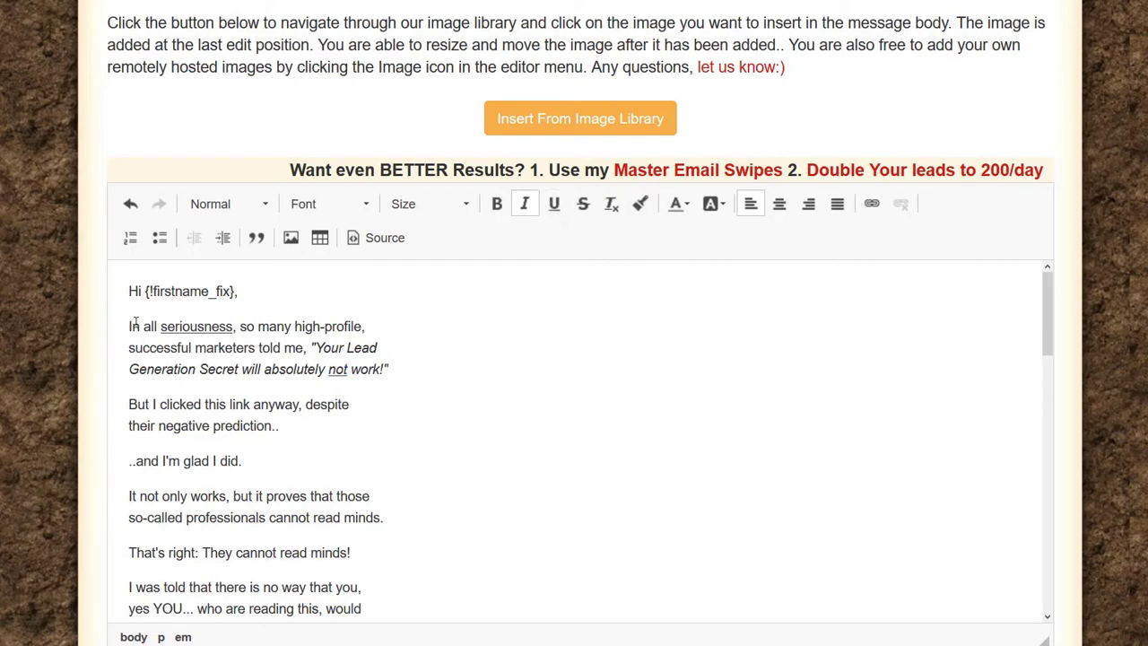
{"action": "left_click_drag", "start_coordinate": [129, 324], "coordinate": [407, 371]}
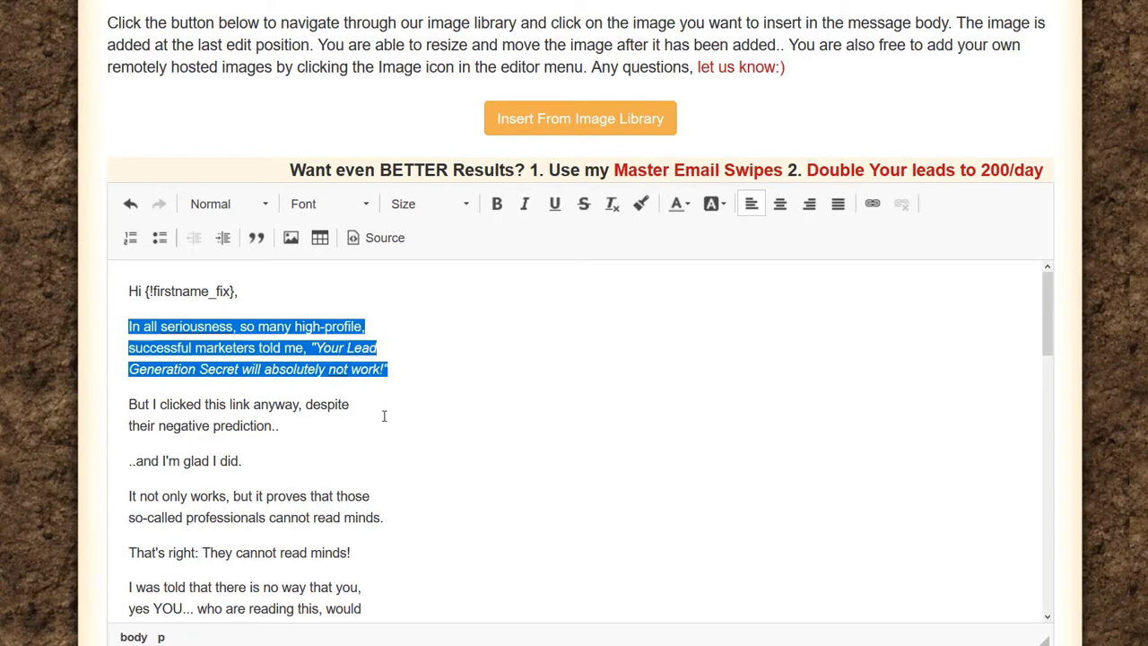
{"action": "left_click", "coordinate": [357, 345]}
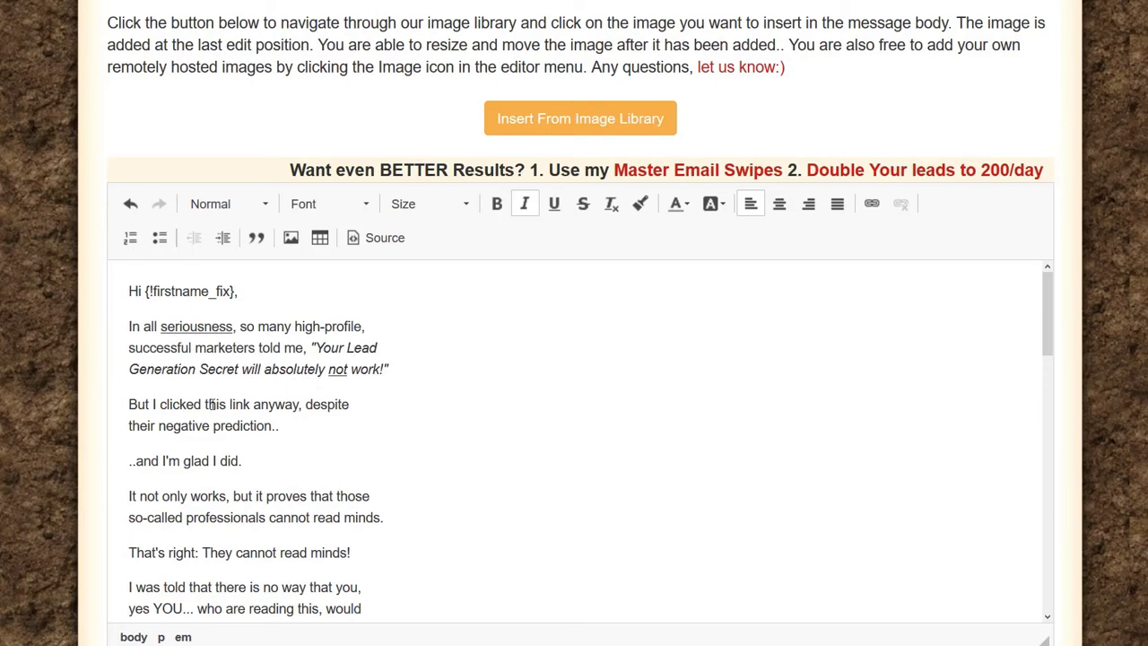
{"action": "scroll", "coordinate": [240, 368], "scroll_direction": "down", "scroll_amount": 2}
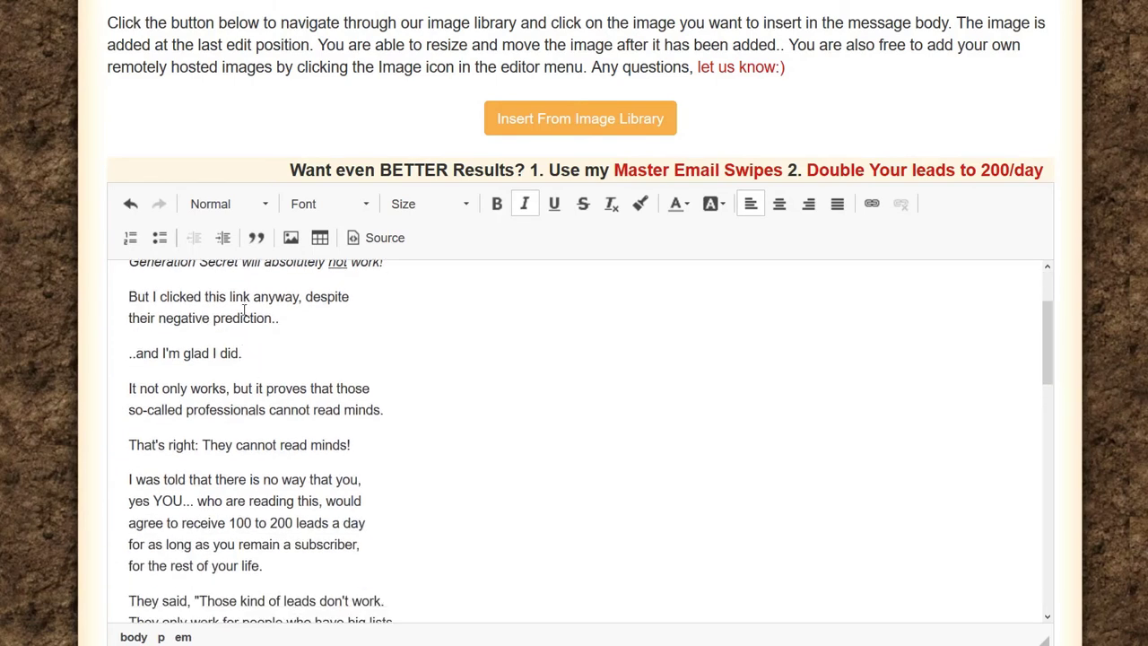
{"action": "scroll", "coordinate": [229, 371], "scroll_direction": "up", "scroll_amount": 1}
{"action": "scroll", "coordinate": [228, 370], "scroll_direction": "up", "scroll_amount": 2}
{"action": "left_click_drag", "start_coordinate": [159, 405], "coordinate": [301, 406]}
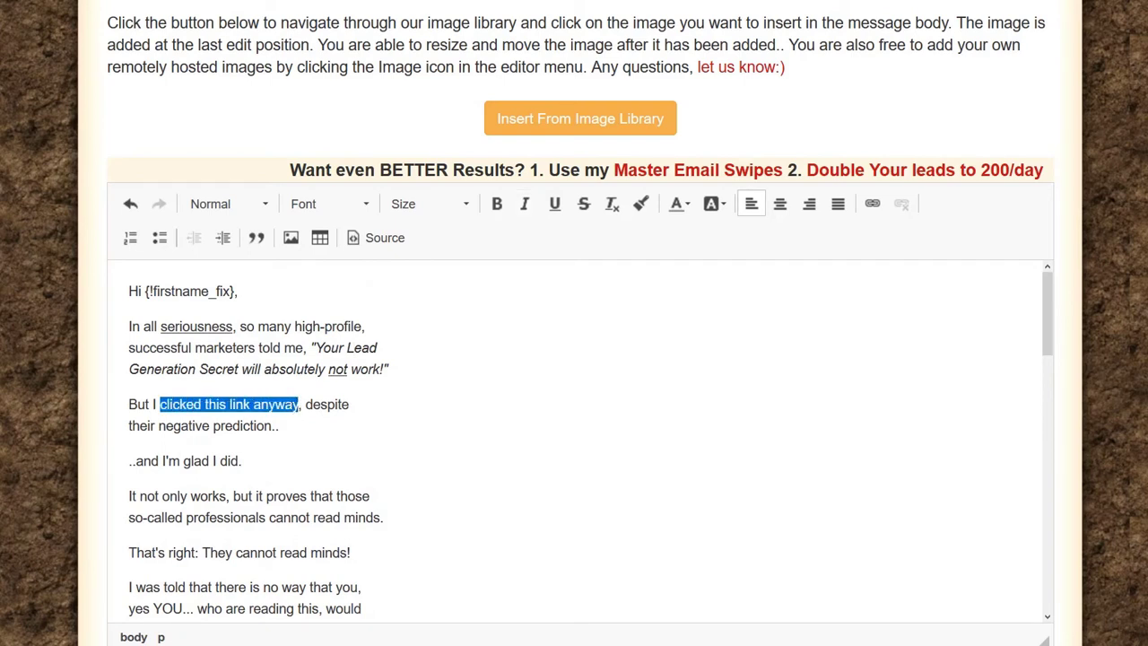
Step: Copy the referral URL listed under MY LINK in the Notepad notes
{"action": "key", "text": "alt+Tab"}
{"action": "scroll", "coordinate": [490, 208], "scroll_direction": "up", "scroll_amount": 5}
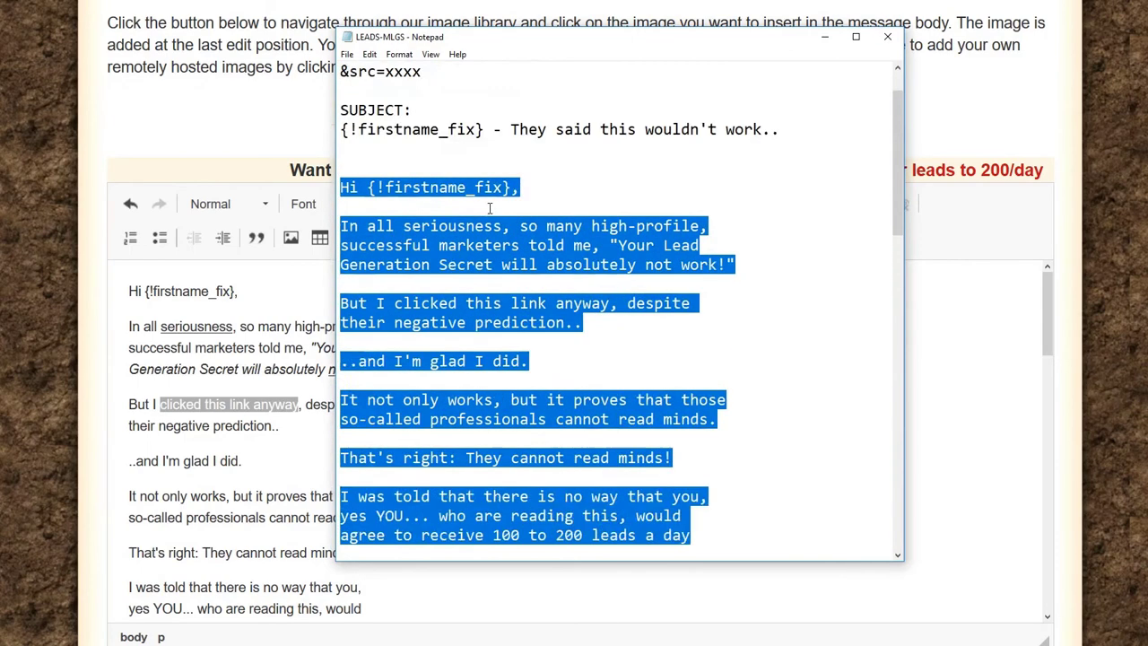
{"action": "scroll", "coordinate": [489, 208], "scroll_direction": "up", "scroll_amount": 1}
{"action": "left_click_drag", "start_coordinate": [789, 91], "coordinate": [340, 91]}
{"action": "left_click", "coordinate": [341, 110]}
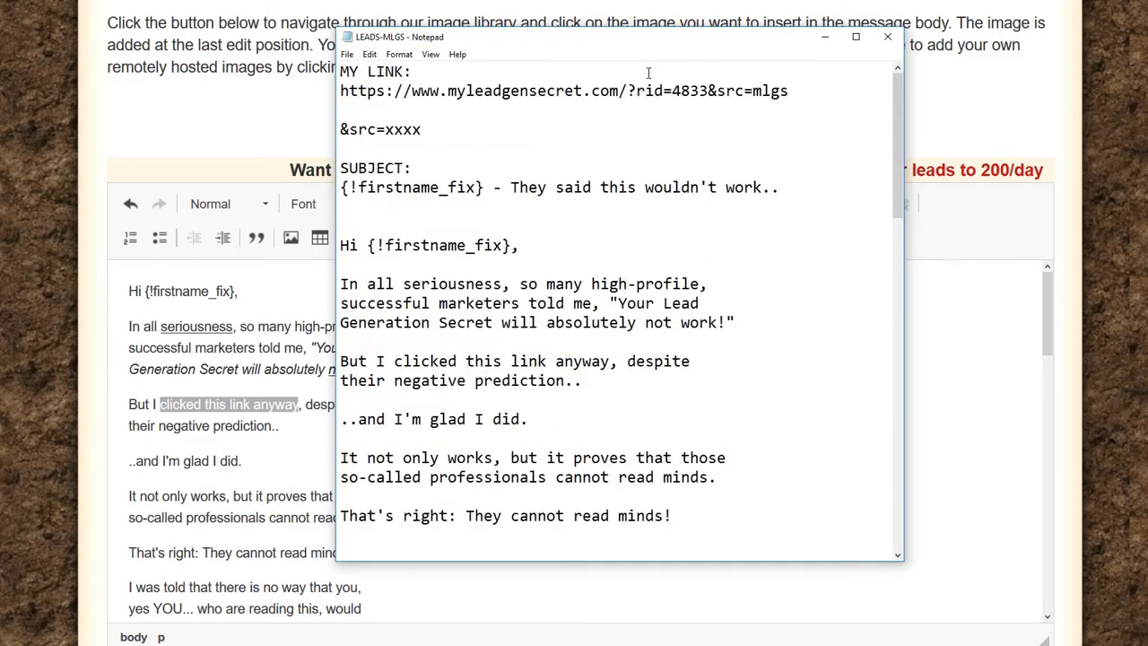
{"action": "left_click_drag", "start_coordinate": [790, 91], "coordinate": [340, 90]}
{"action": "right_click", "coordinate": [389, 82]}
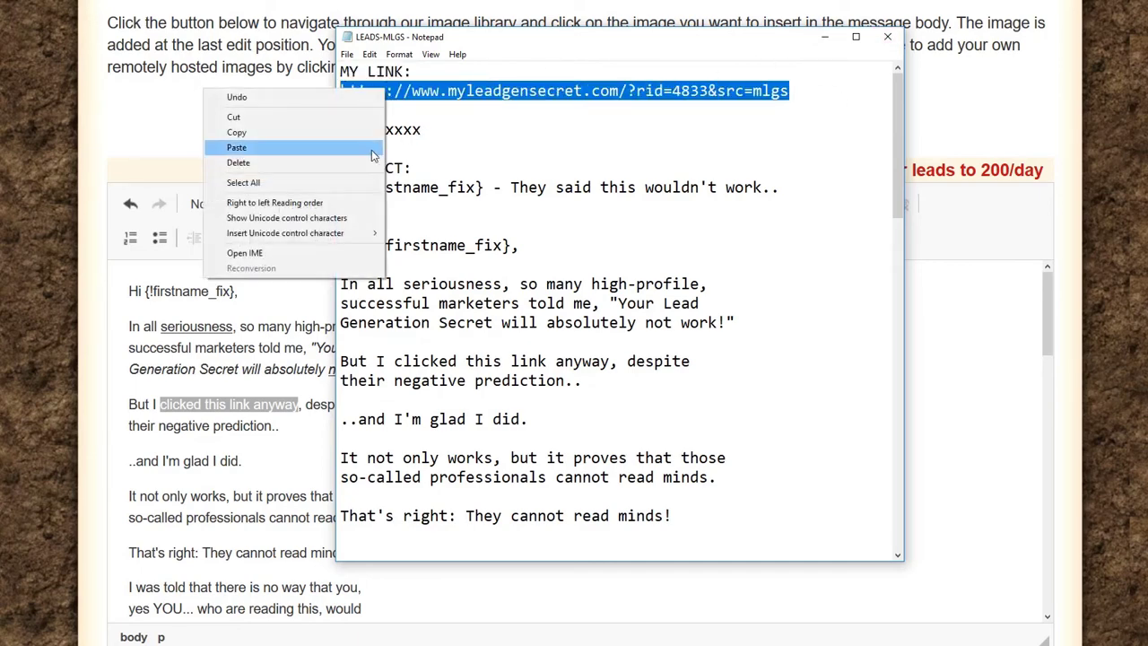
{"action": "left_click", "coordinate": [346, 131]}
{"action": "left_click", "coordinate": [305, 377]}
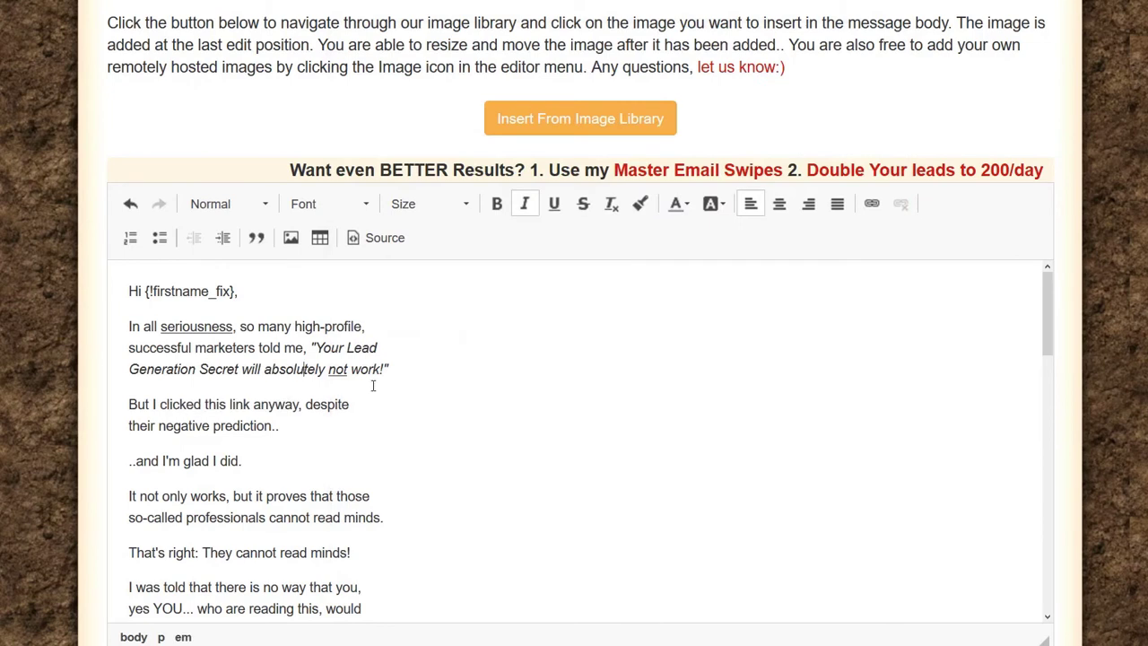
Step: Select 'clicked this link anyway' and bring up its Link dialog
{"action": "left_click_drag", "start_coordinate": [298, 405], "coordinate": [159, 405]}
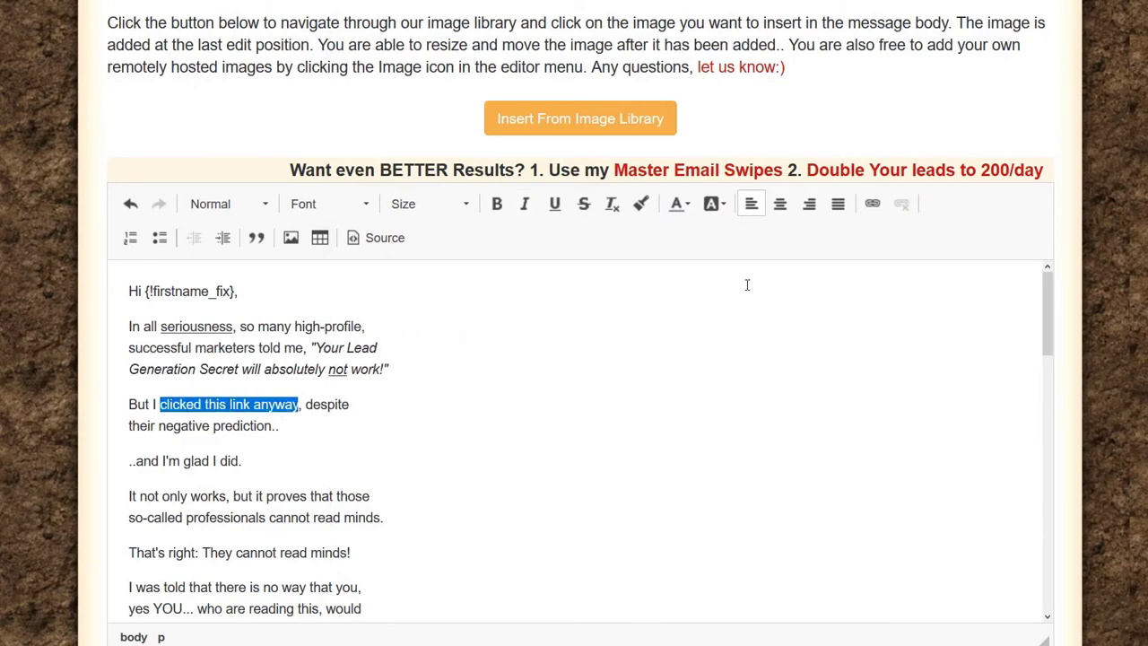
{"action": "left_click", "coordinate": [872, 205]}
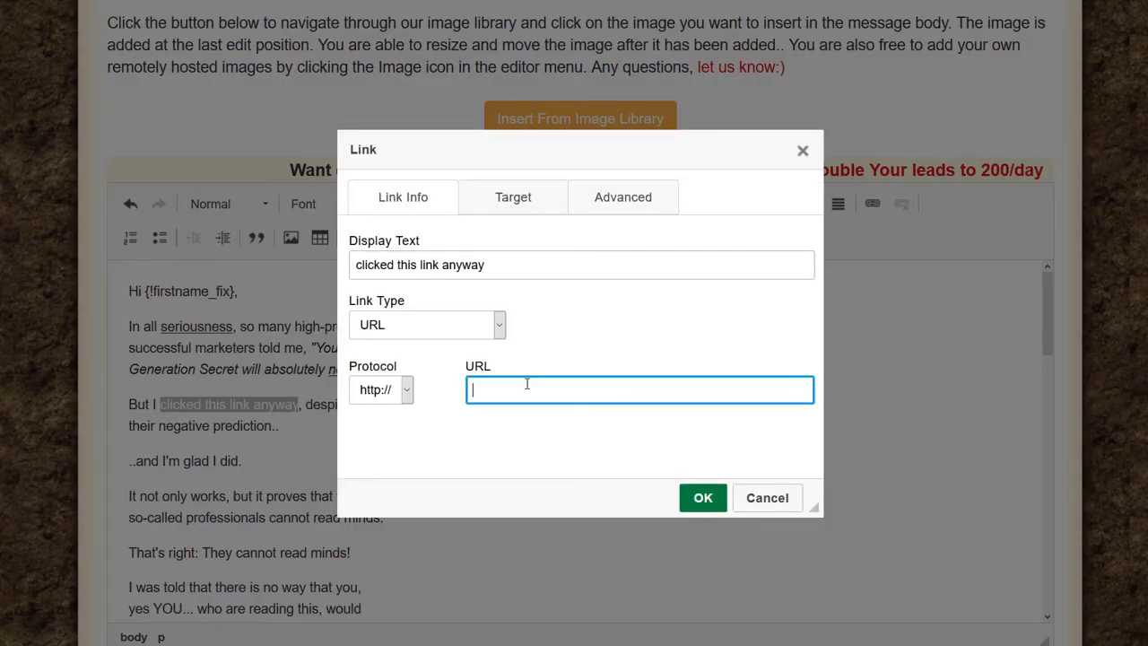
Step: Paste the referral URL as the link address with target New Window (_blank), and apply it
{"action": "key", "text": "ctrl+v"}
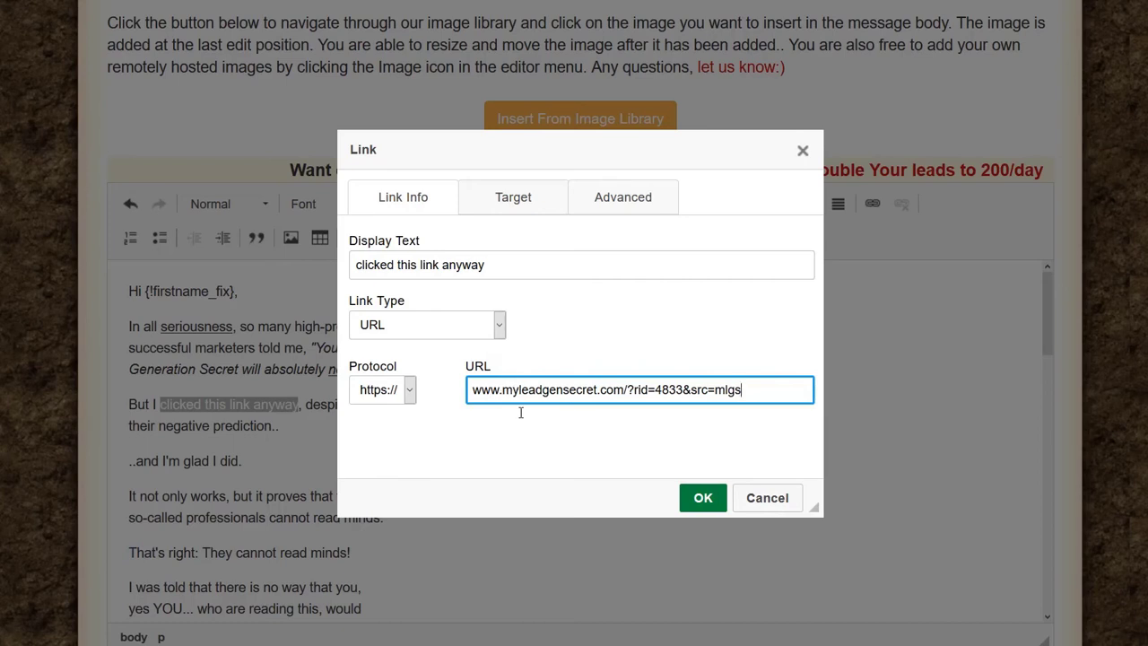
{"action": "left_click", "coordinate": [513, 198]}
{"action": "left_click", "coordinate": [500, 264]}
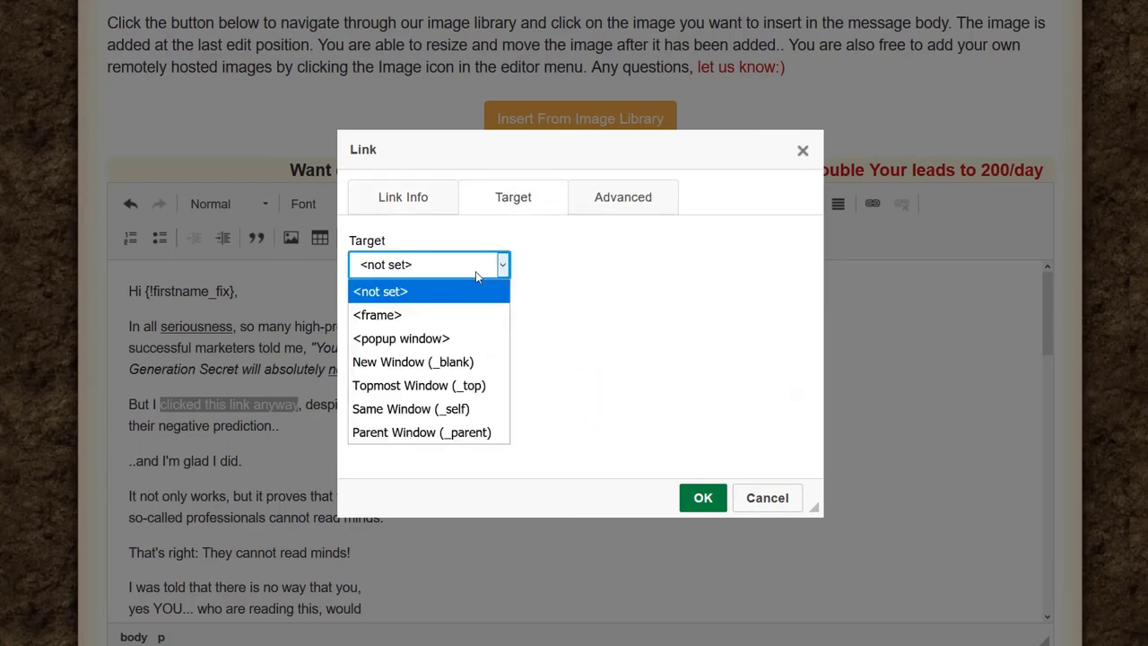
{"action": "left_click", "coordinate": [440, 362]}
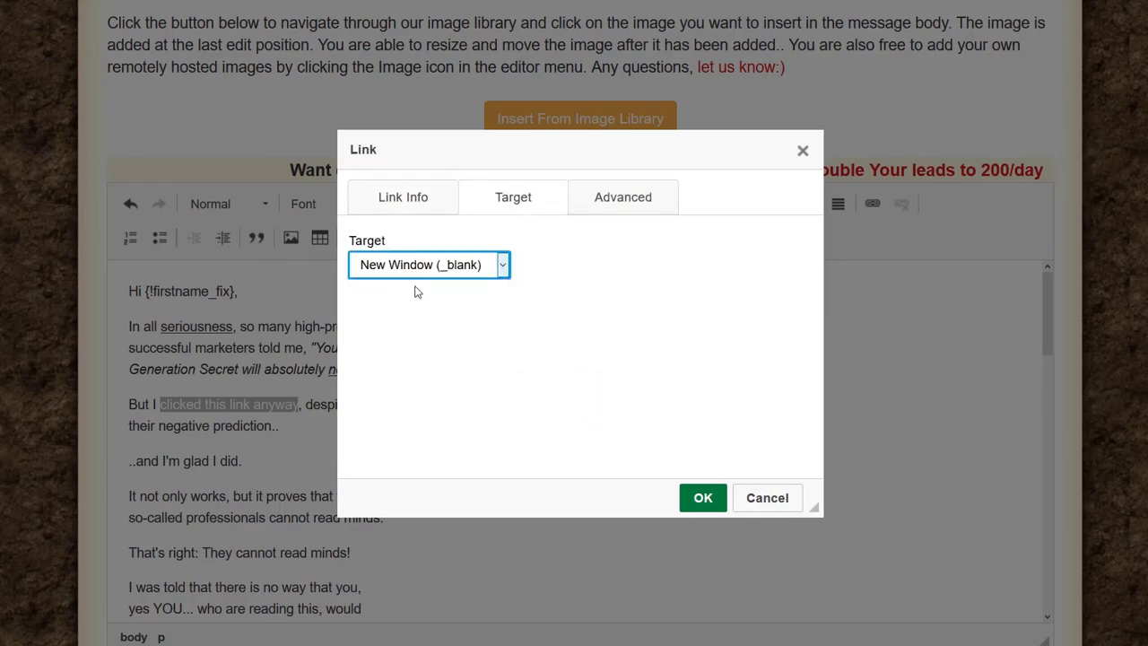
{"action": "left_click", "coordinate": [400, 201]}
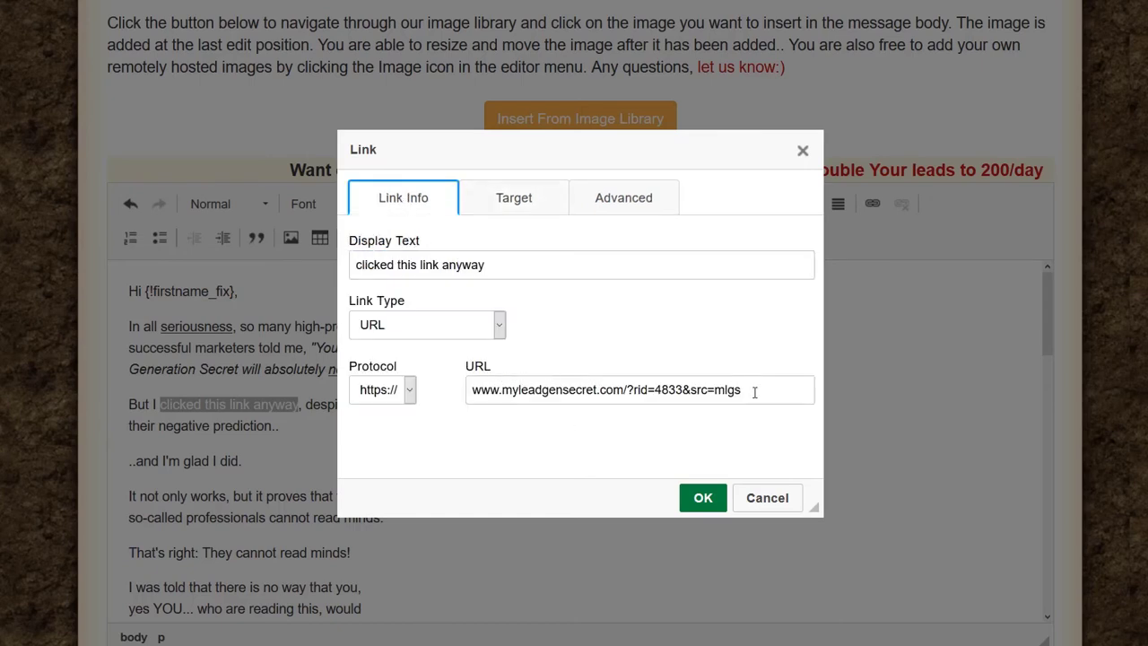
{"action": "left_click_drag", "start_coordinate": [749, 389], "coordinate": [683, 390]}
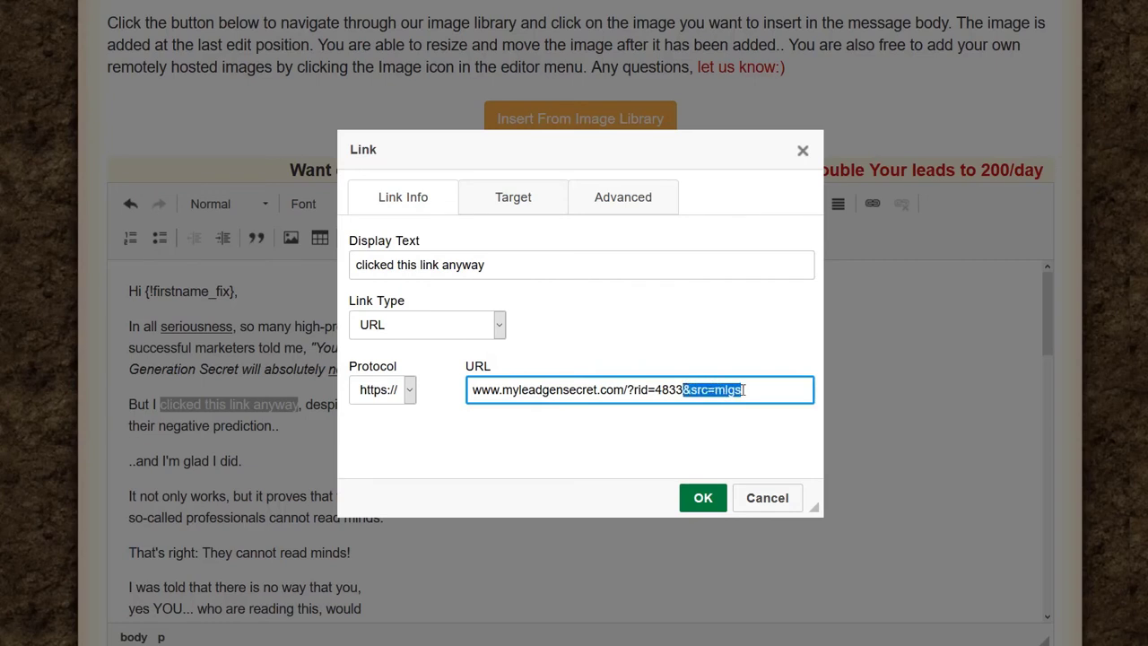
{"action": "left_click", "coordinate": [512, 195]}
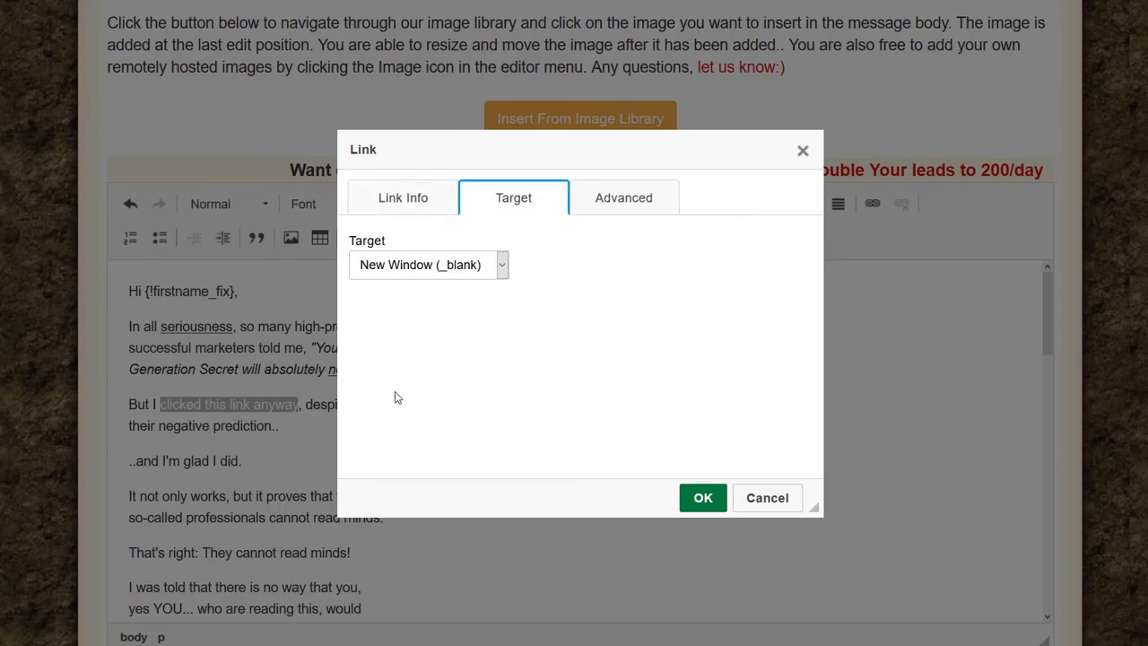
{"action": "left_click", "coordinate": [703, 500]}
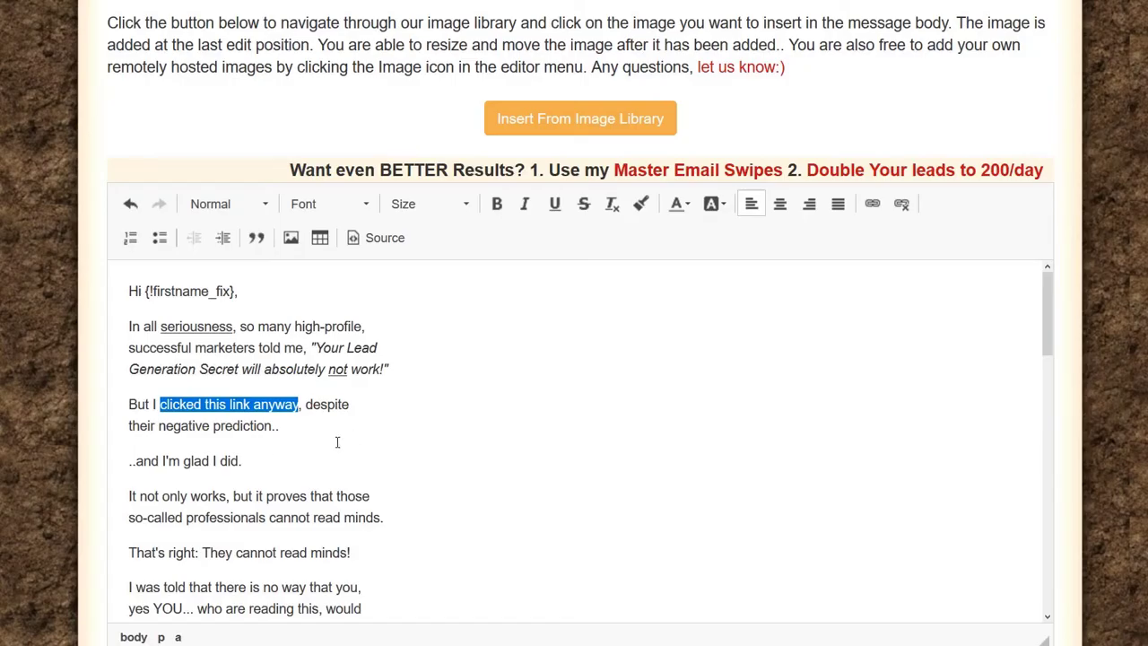
Step: Make the word 'works' bold
{"action": "left_click", "coordinate": [225, 443]}
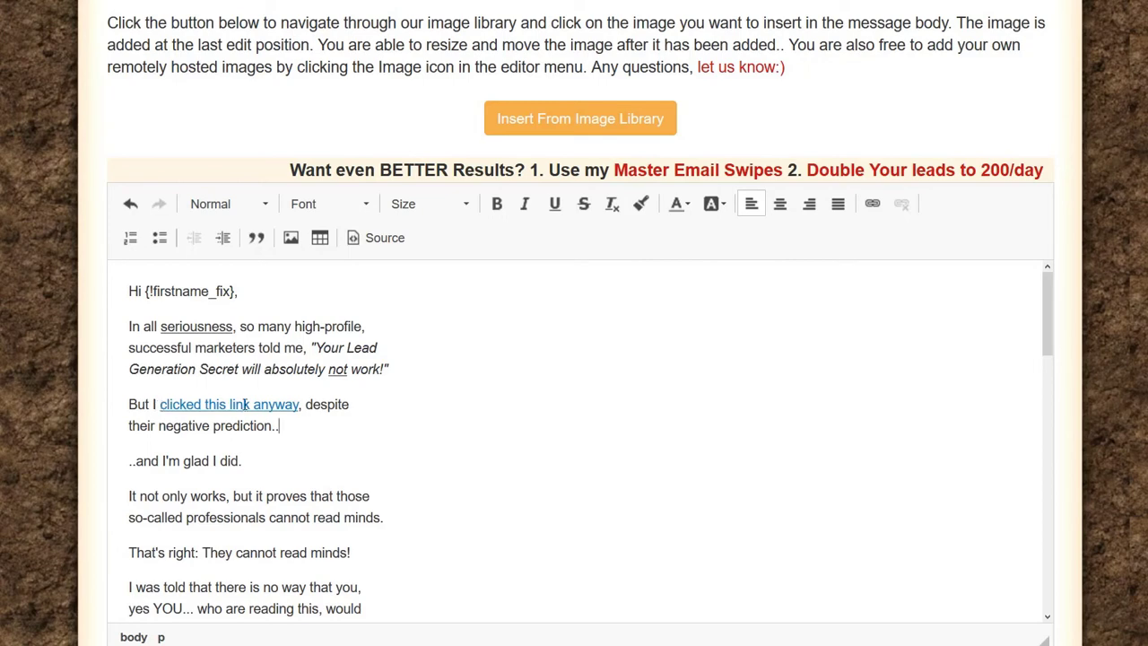
{"action": "scroll", "coordinate": [599, 419], "scroll_direction": "down", "scroll_amount": 2}
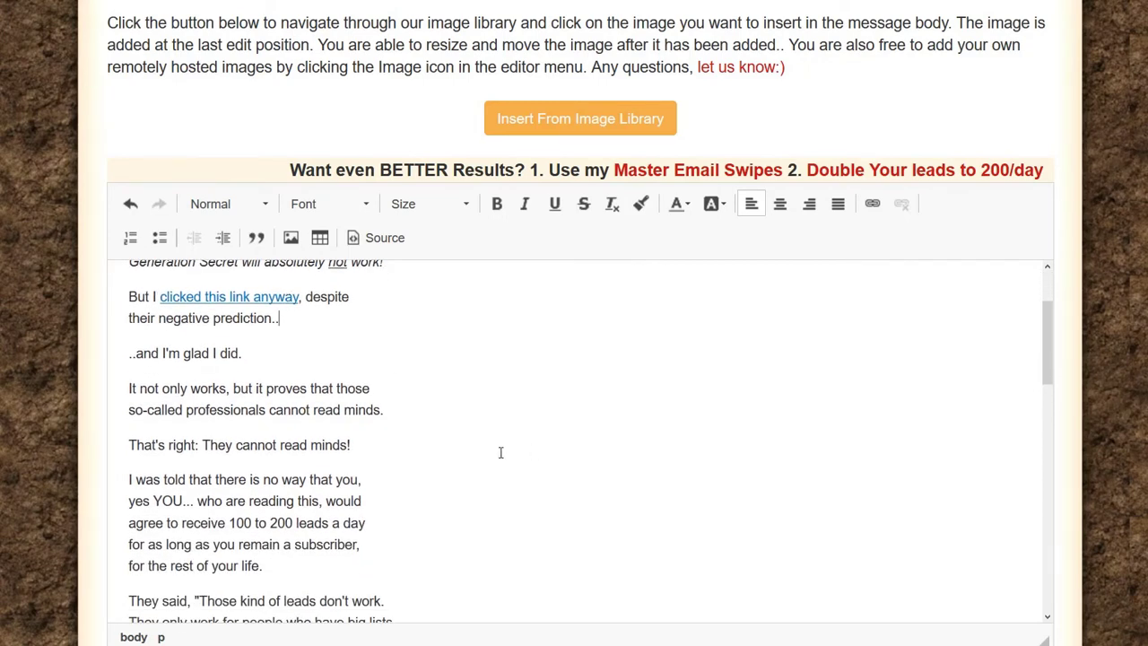
{"action": "scroll", "coordinate": [403, 478], "scroll_direction": "up", "scroll_amount": 2}
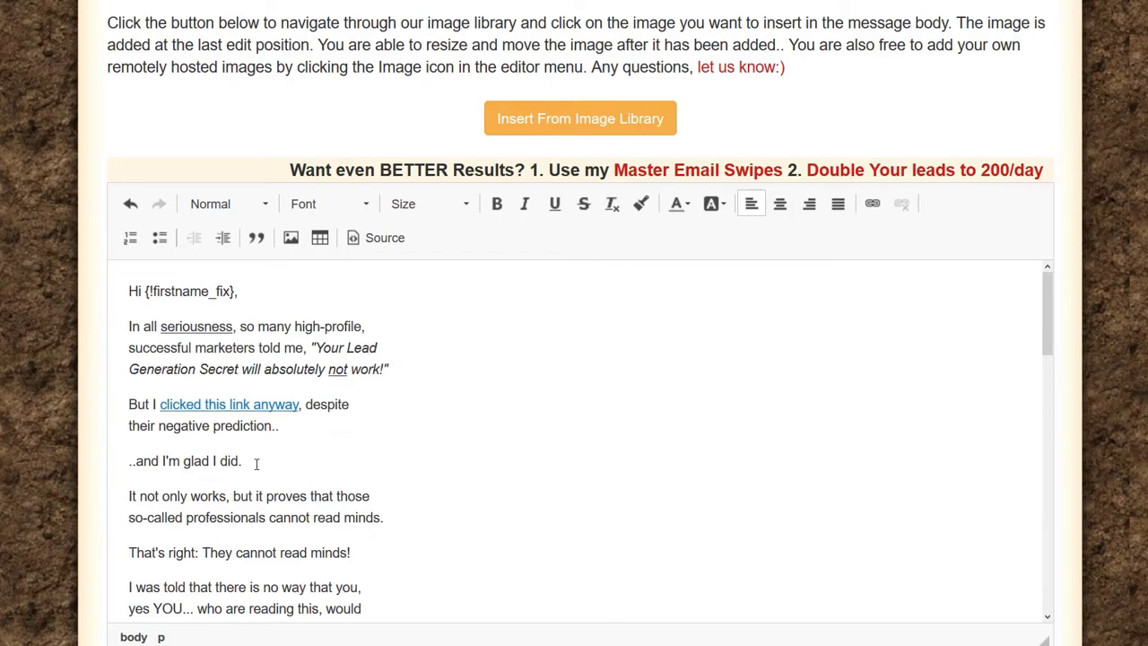
{"action": "scroll", "coordinate": [251, 457], "scroll_direction": "down", "scroll_amount": 2}
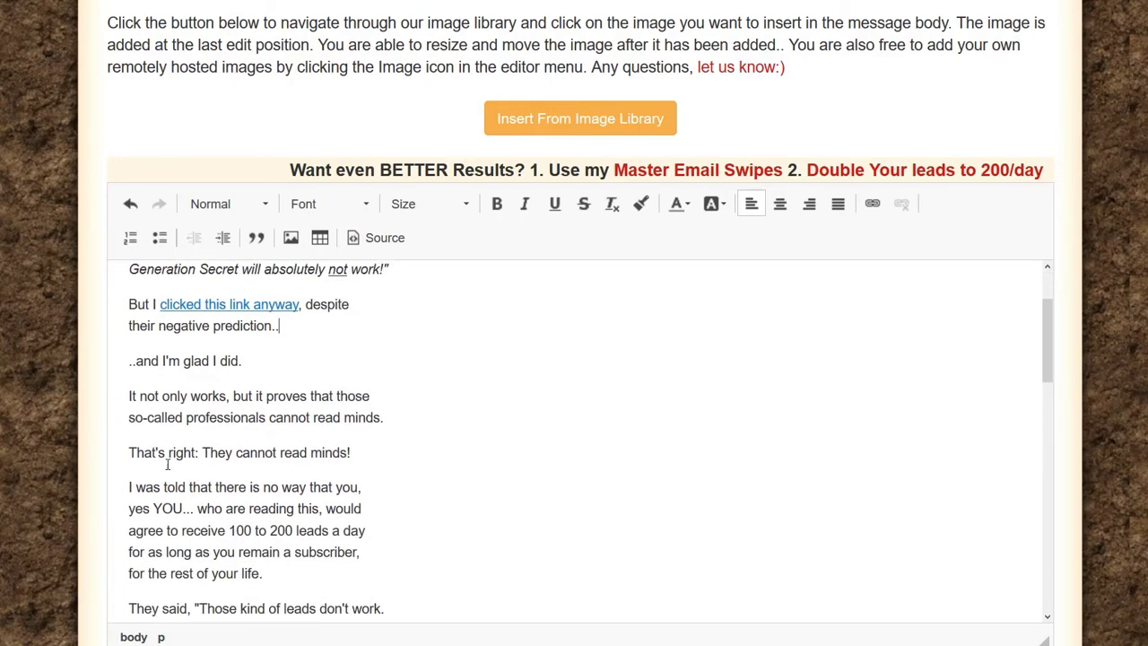
{"action": "double_click", "coordinate": [223, 389]}
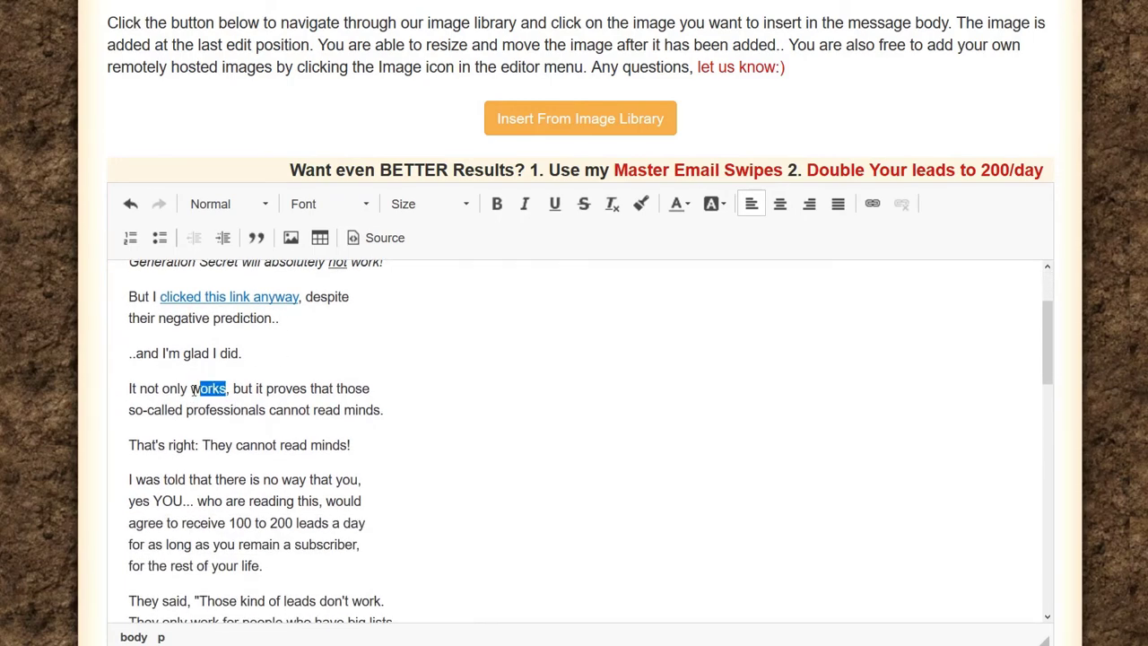
{"action": "left_click", "coordinate": [497, 206]}
{"action": "left_click", "coordinate": [313, 410]}
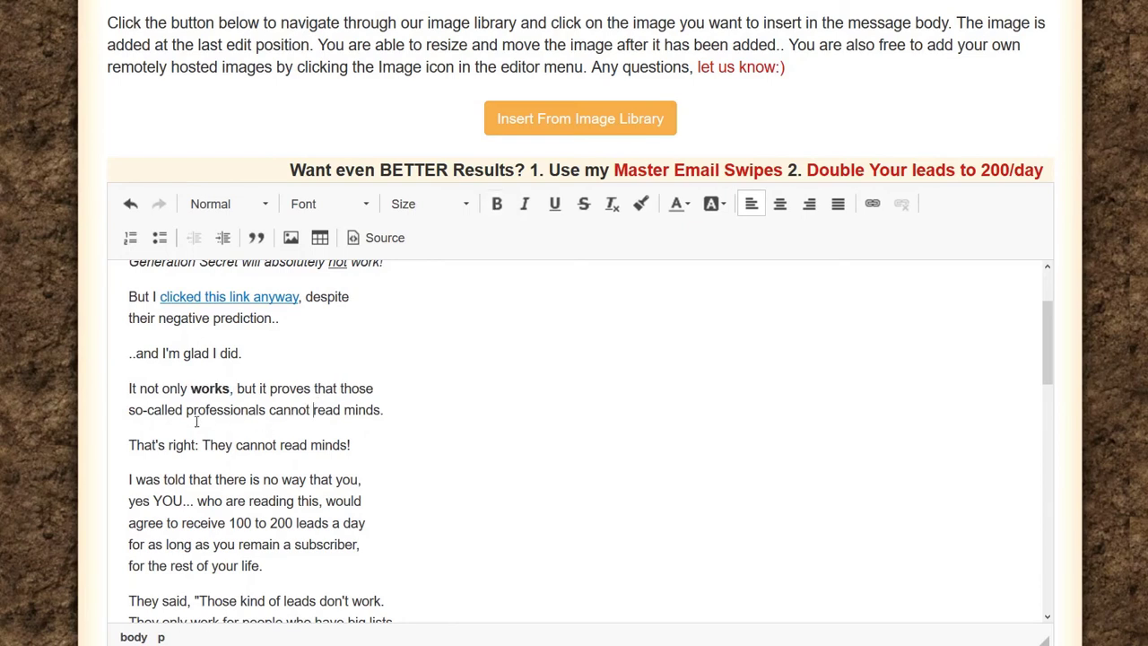
Step: Underline the word 'cannot'
{"action": "left_click_drag", "start_coordinate": [275, 446], "coordinate": [236, 445]}
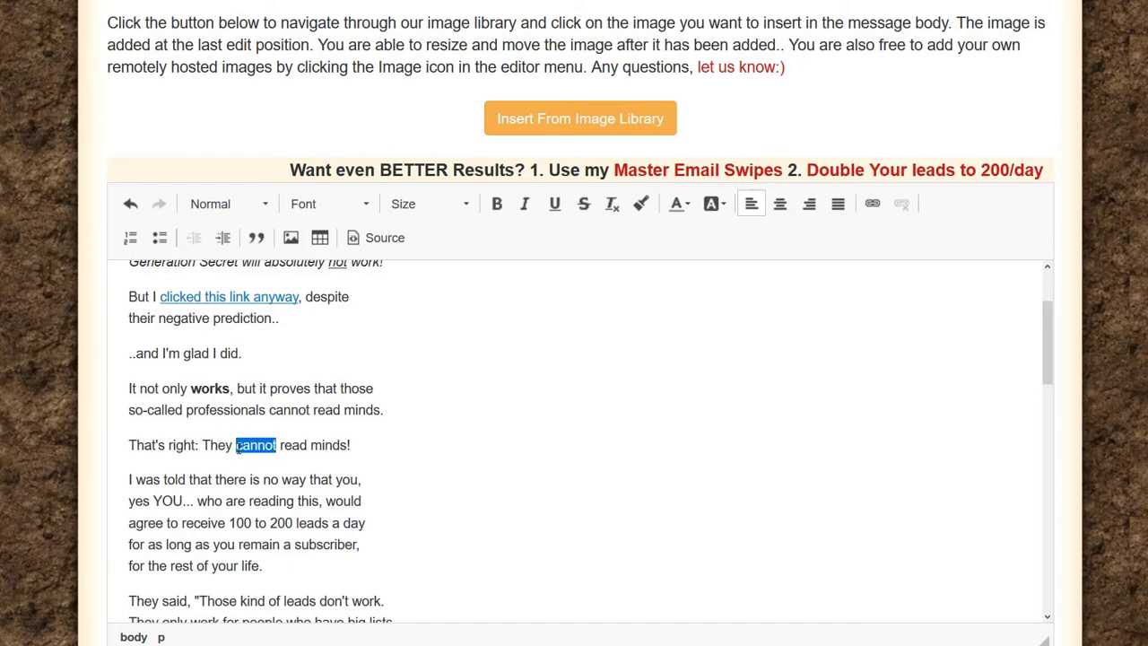
{"action": "left_click", "coordinate": [556, 203]}
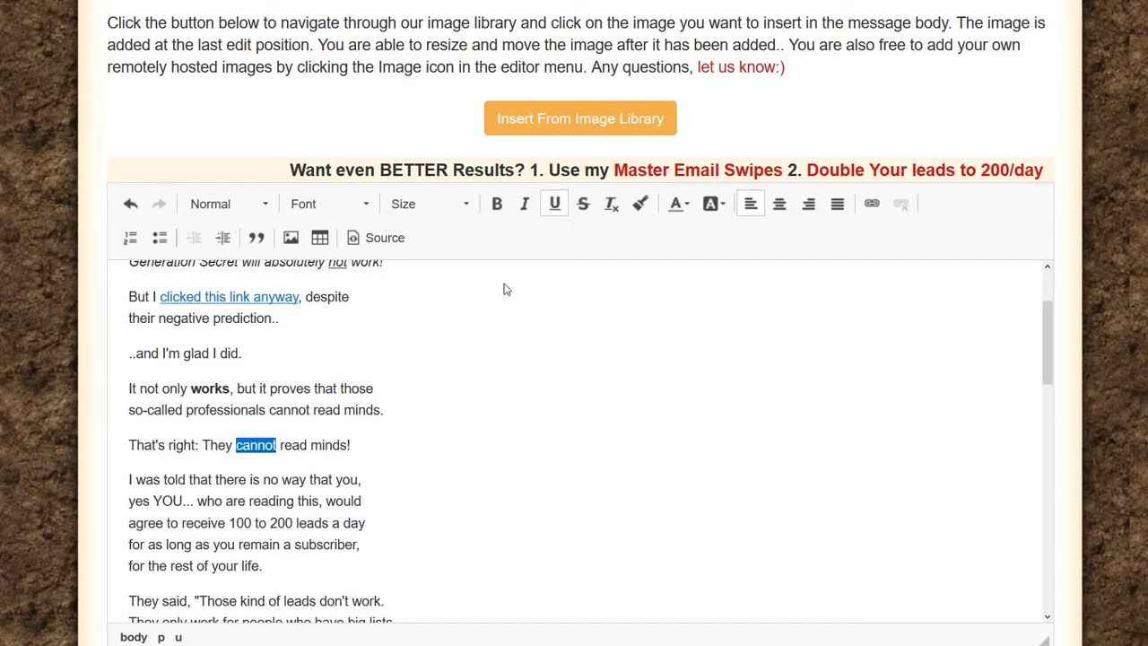
{"action": "left_click", "coordinate": [351, 451]}
{"action": "scroll", "coordinate": [352, 451], "scroll_direction": "up", "scroll_amount": 3}
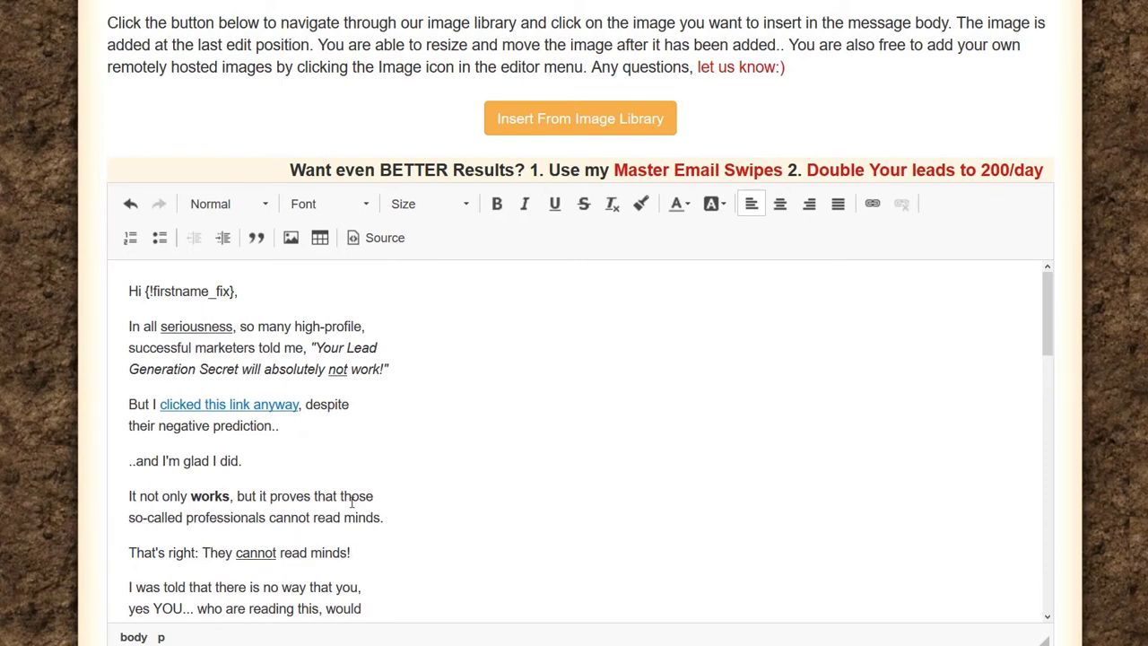
{"action": "scroll", "coordinate": [339, 425], "scroll_direction": "down", "scroll_amount": 3}
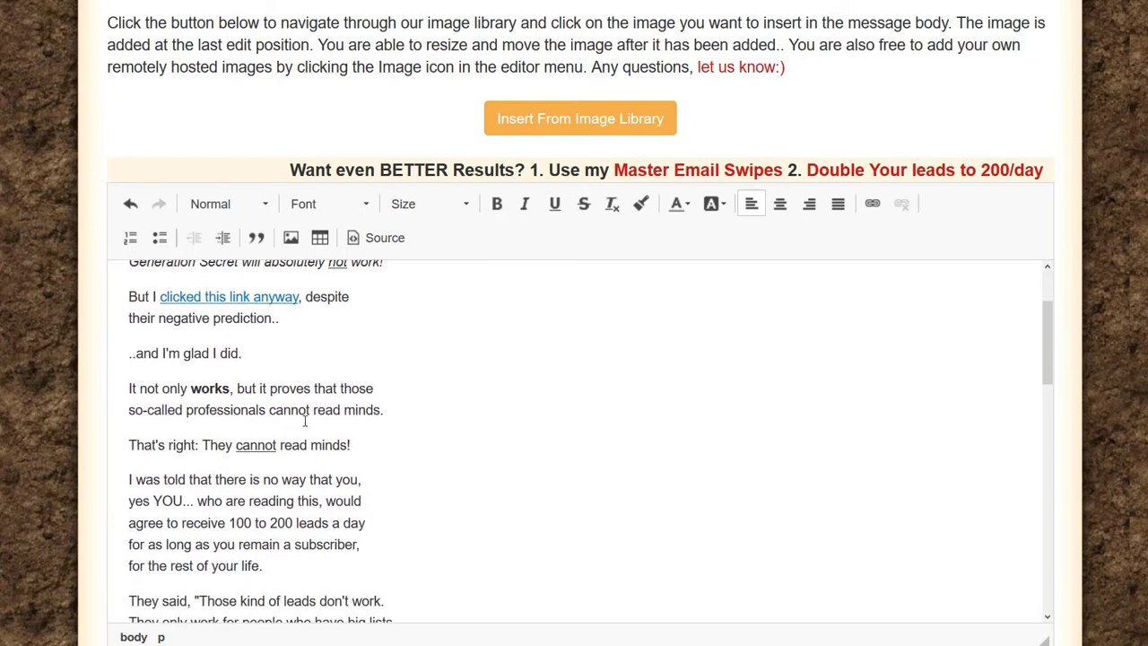
{"action": "scroll", "coordinate": [313, 411], "scroll_direction": "down", "scroll_amount": 3}
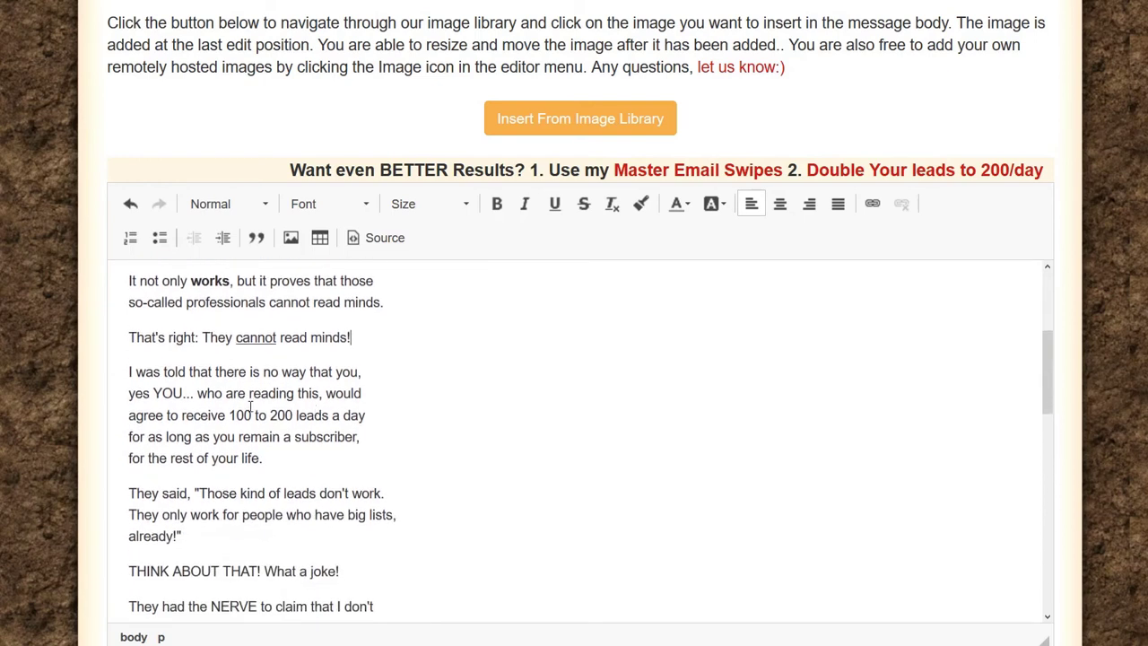
Step: Replace 'YOU' in 'yes YOU' with a bold lowercase 'you'
{"action": "double_click", "coordinate": [170, 393]}
{"action": "type", "text": "you"}
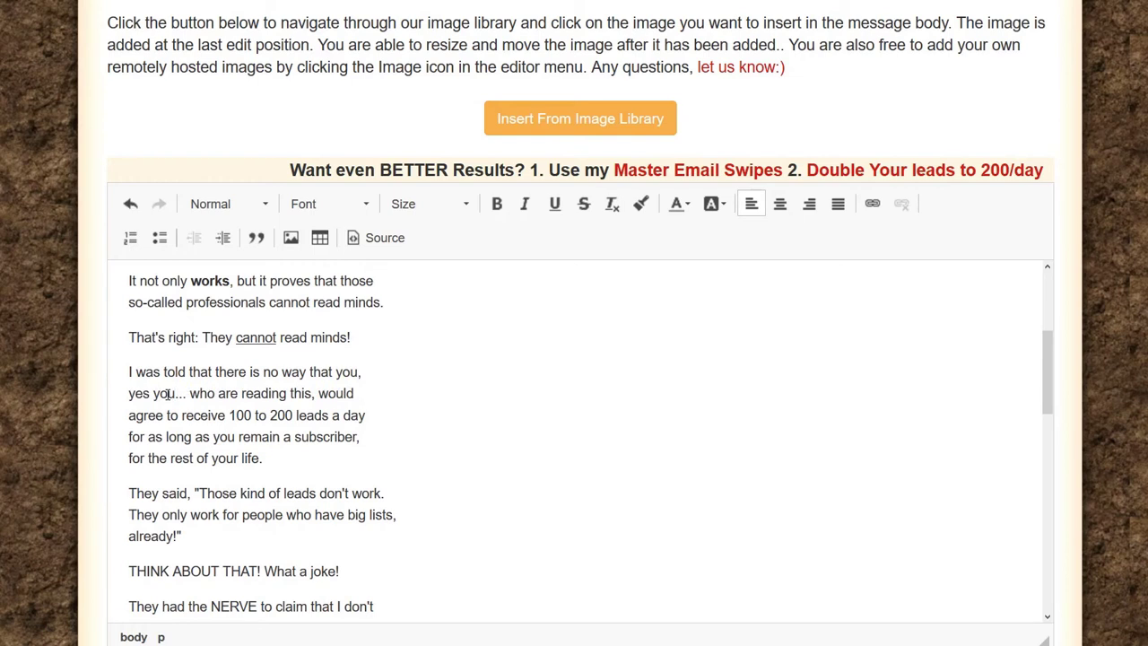
{"action": "key", "text": "shift+Left"}
{"action": "key", "text": "shift+Left"}
{"action": "key", "text": "shift+Left"}
{"action": "left_click", "coordinate": [497, 204]}
{"action": "left_click", "coordinate": [333, 413]}
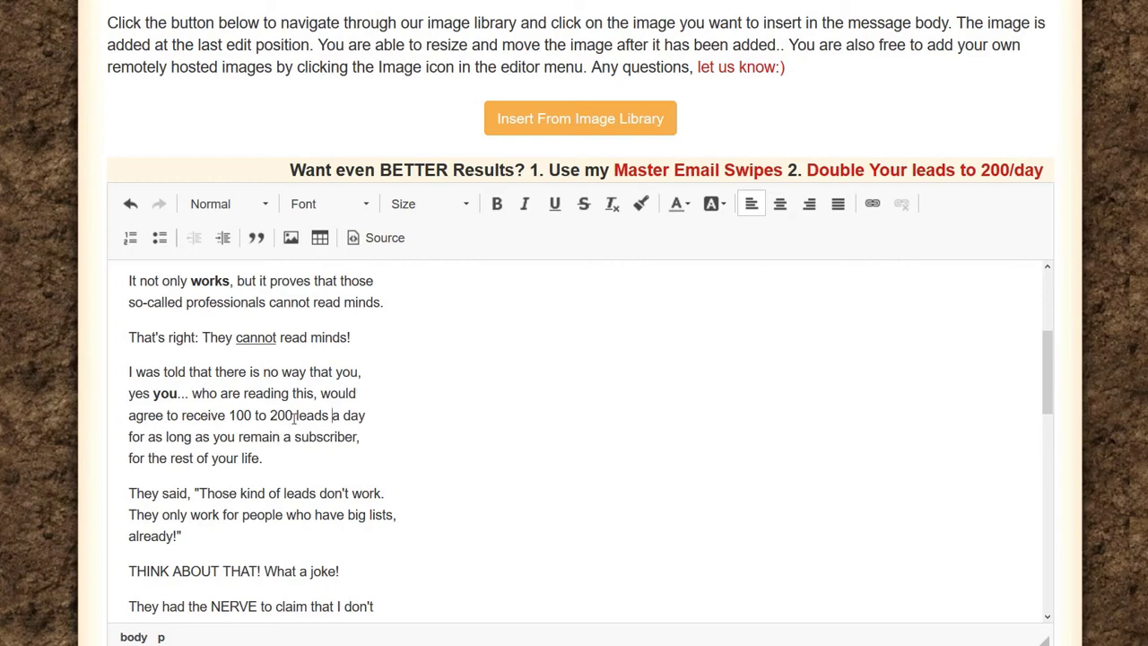
{"action": "scroll", "coordinate": [288, 378], "scroll_direction": "down", "scroll_amount": 5}
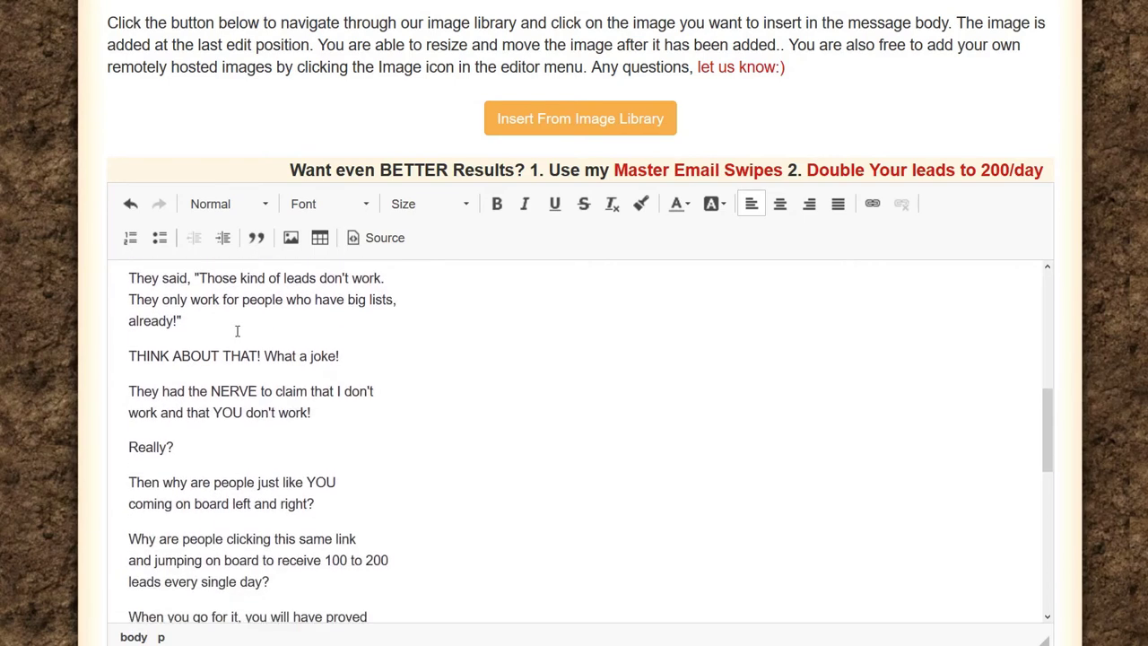
{"action": "scroll", "coordinate": [182, 408], "scroll_direction": "up", "scroll_amount": 3}
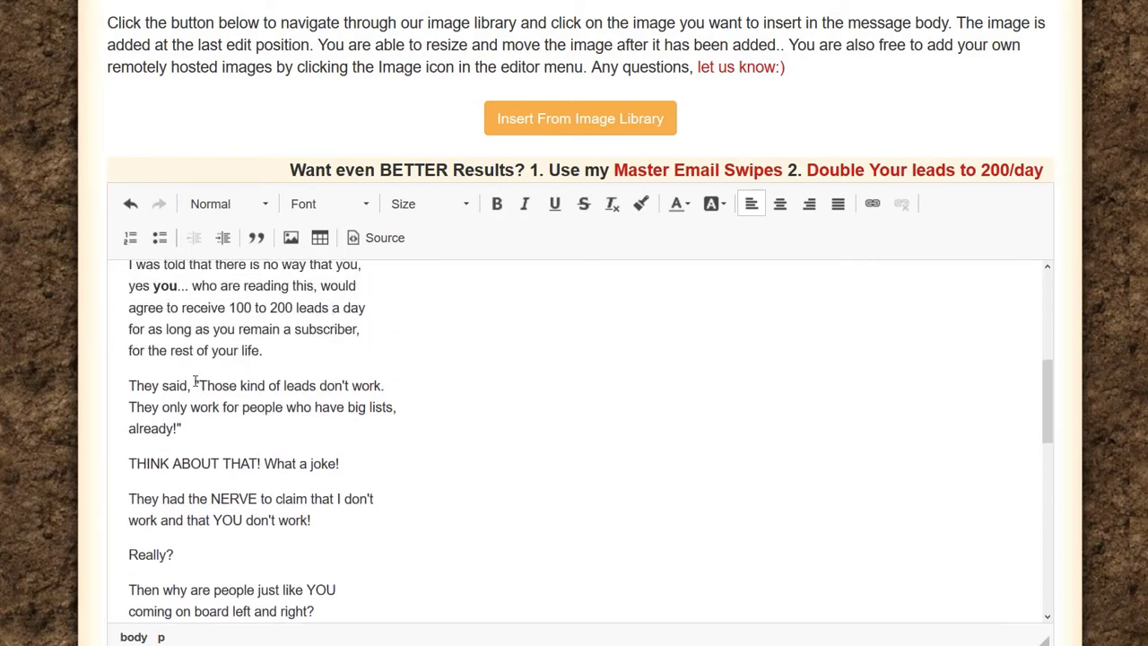
Step: Italicize the quoted objection from 'Those' to 'already'
{"action": "left_click_drag", "start_coordinate": [198, 384], "coordinate": [225, 391]}
{"action": "left_click", "coordinate": [195, 428]}
{"action": "left_click_drag", "start_coordinate": [179, 428], "coordinate": [195, 385]}
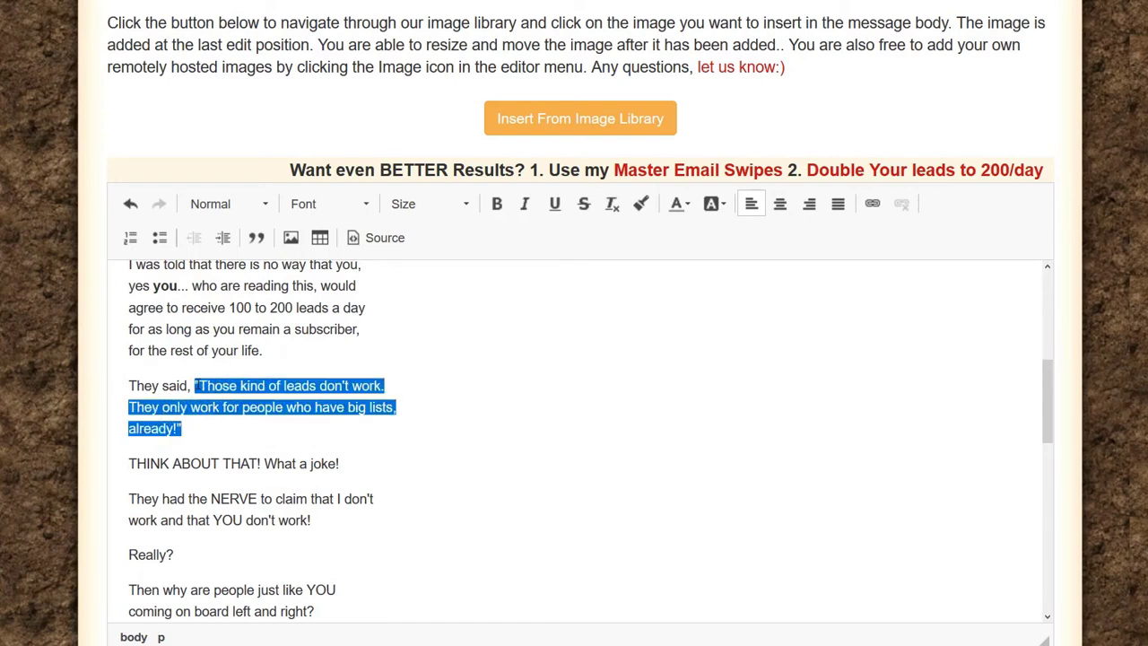
{"action": "left_click", "coordinate": [528, 204]}
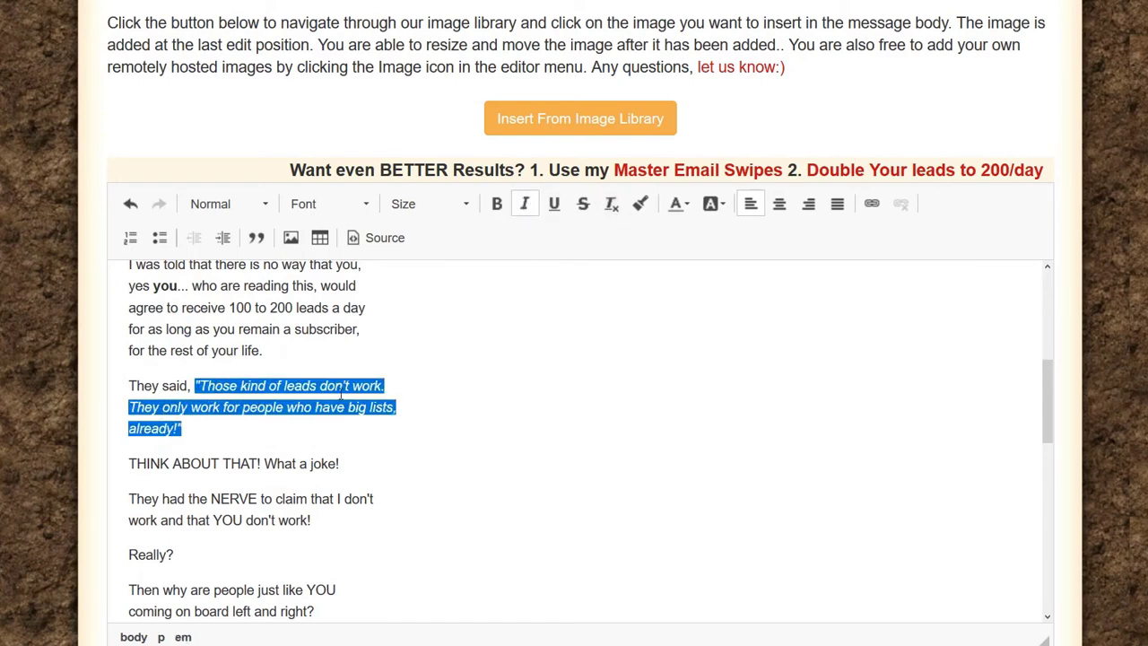
{"action": "left_click", "coordinate": [340, 392]}
{"action": "scroll", "coordinate": [262, 340], "scroll_direction": "down", "scroll_amount": 1}
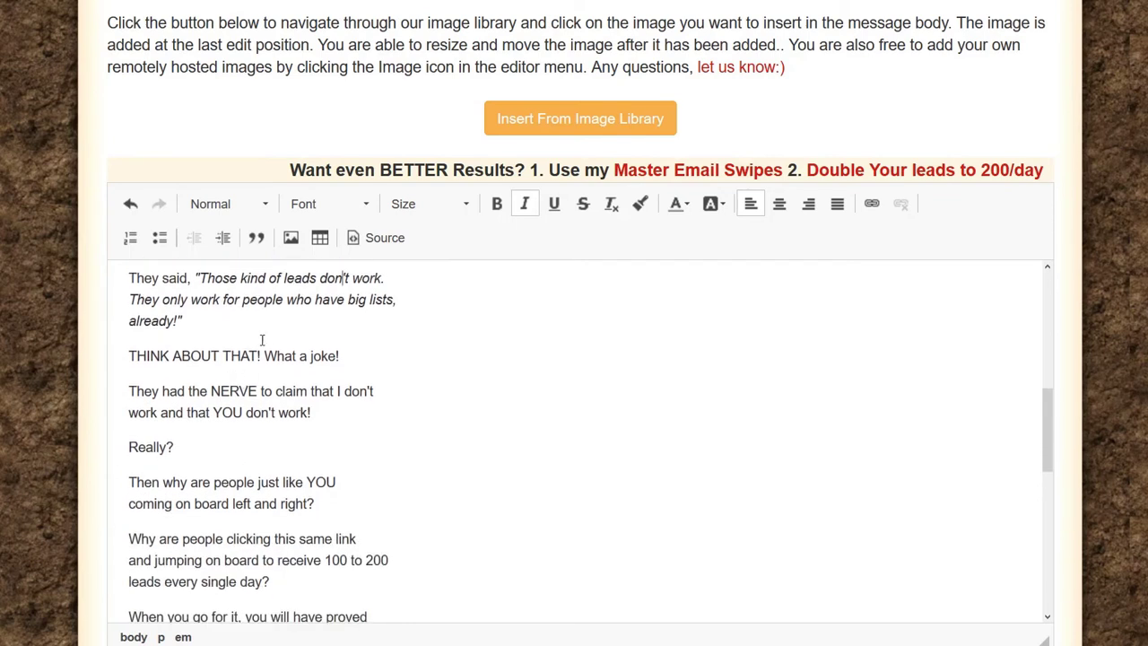
Step: Underline 'joke' without italic and 'YOU' in 'that YOU don't work'
{"action": "double_click", "coordinate": [328, 356]}
{"action": "key", "text": "ctrl+i"}
{"action": "key", "text": "ctrl+u"}
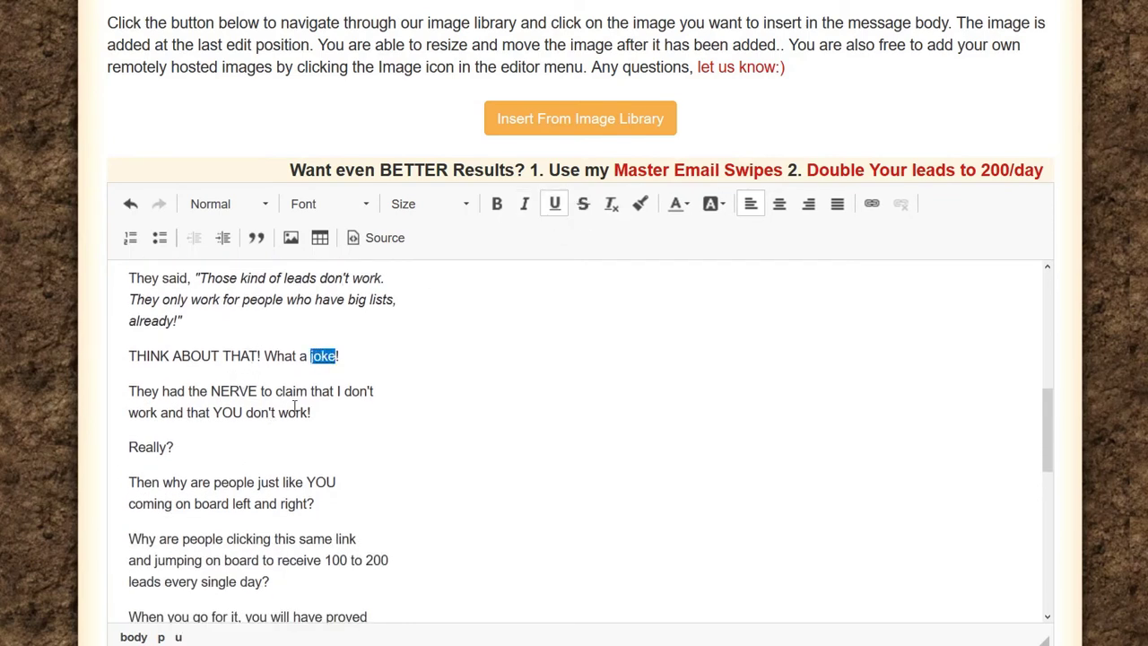
{"action": "left_click", "coordinate": [296, 410]}
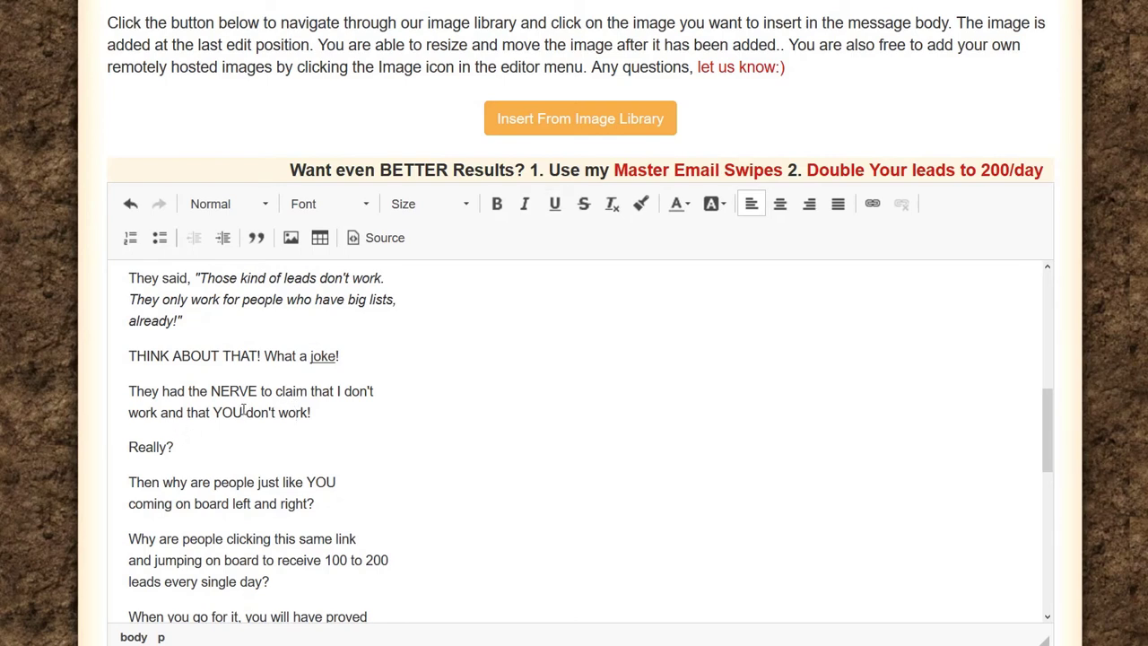
{"action": "left_click_drag", "start_coordinate": [243, 411], "coordinate": [212, 413]}
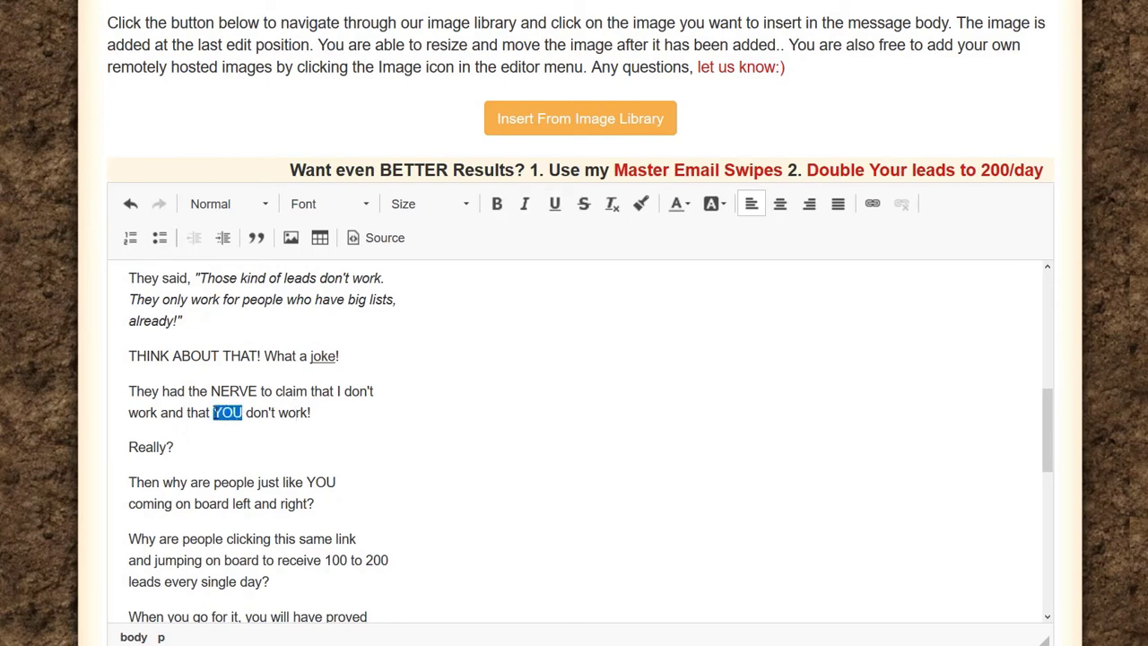
{"action": "left_click", "coordinate": [555, 204]}
{"action": "left_click", "coordinate": [286, 423]}
{"action": "scroll", "coordinate": [264, 437], "scroll_direction": "down", "scroll_amount": 3}
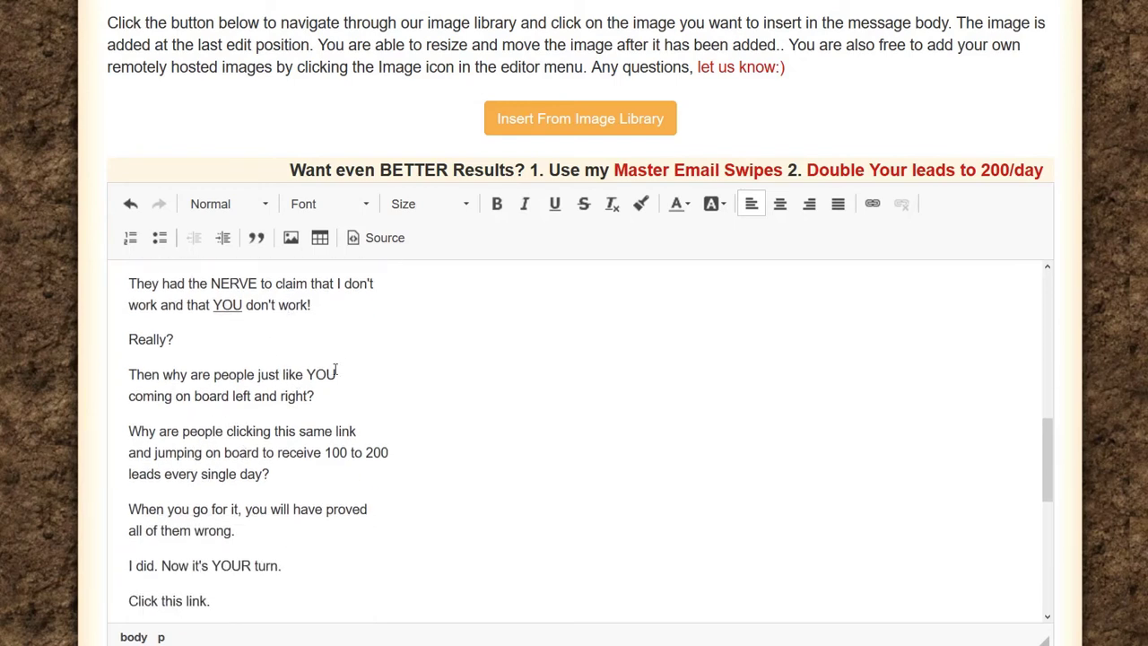
{"action": "left_click_drag", "start_coordinate": [231, 395], "coordinate": [128, 395]}
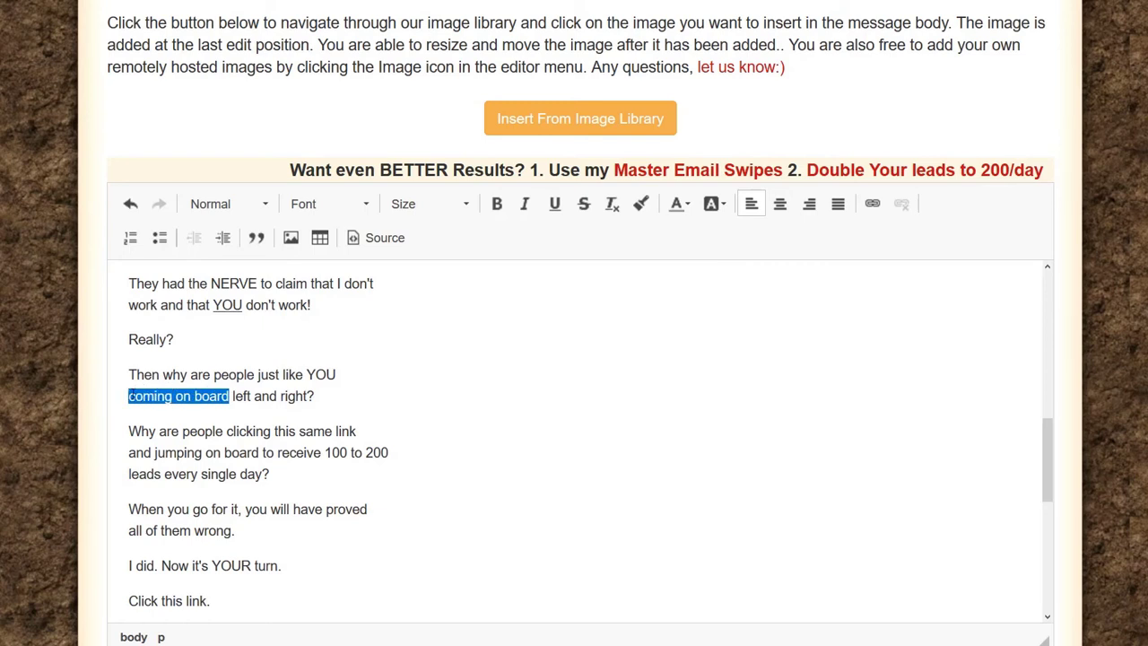
{"action": "left_click", "coordinate": [871, 205]}
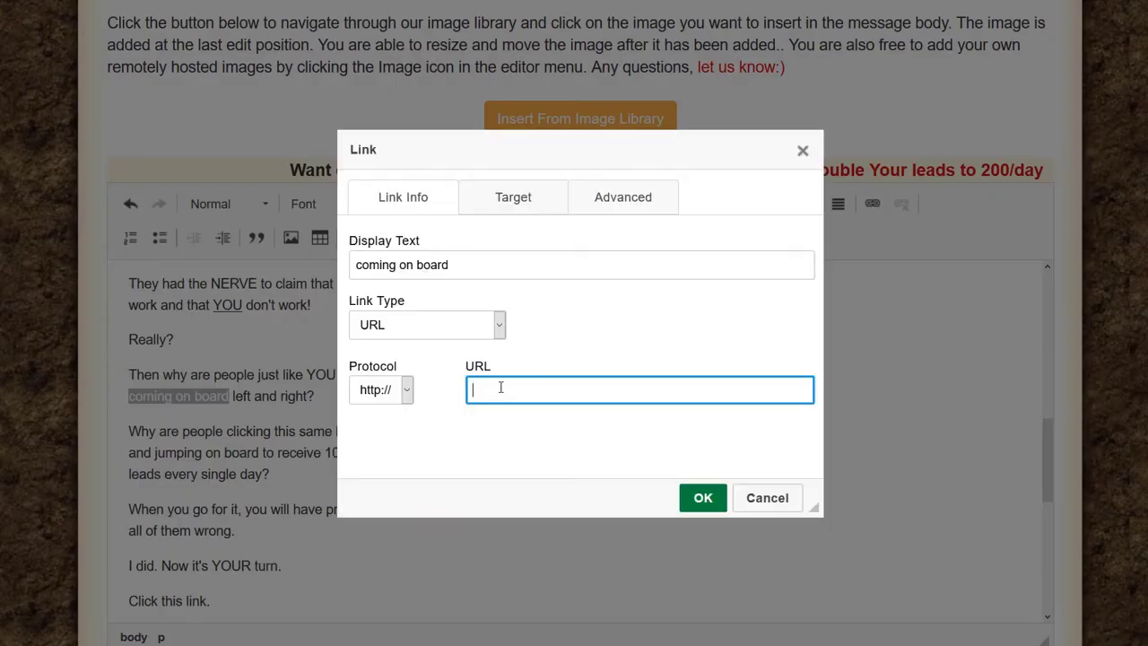
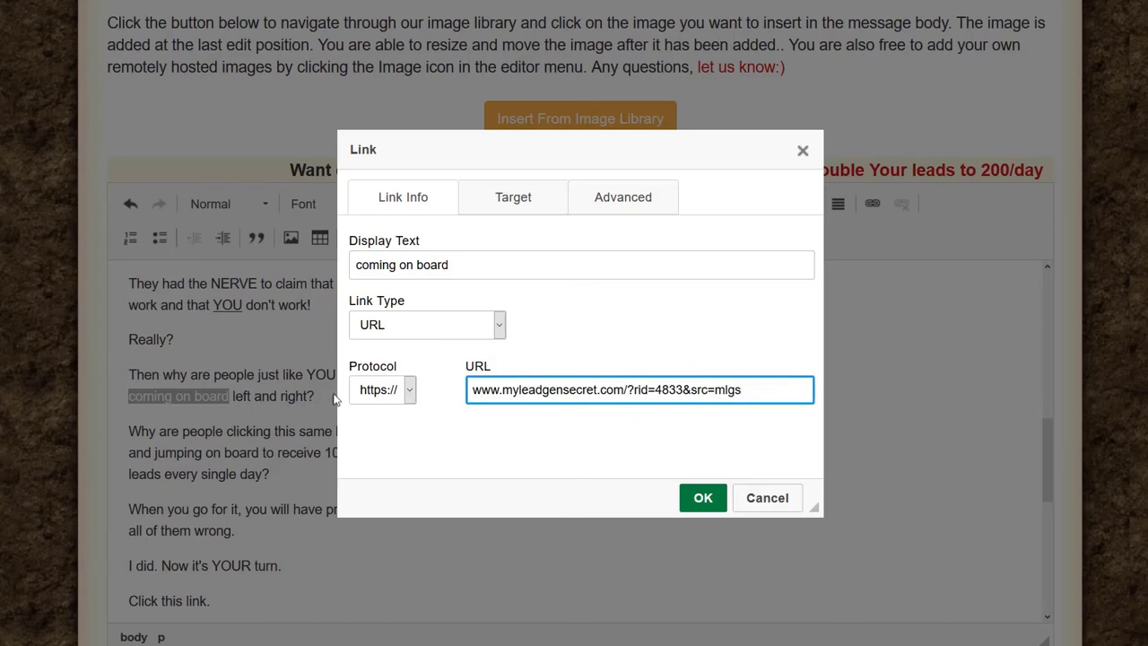
{"action": "left_click", "coordinate": [522, 195]}
{"action": "left_click", "coordinate": [502, 272]}
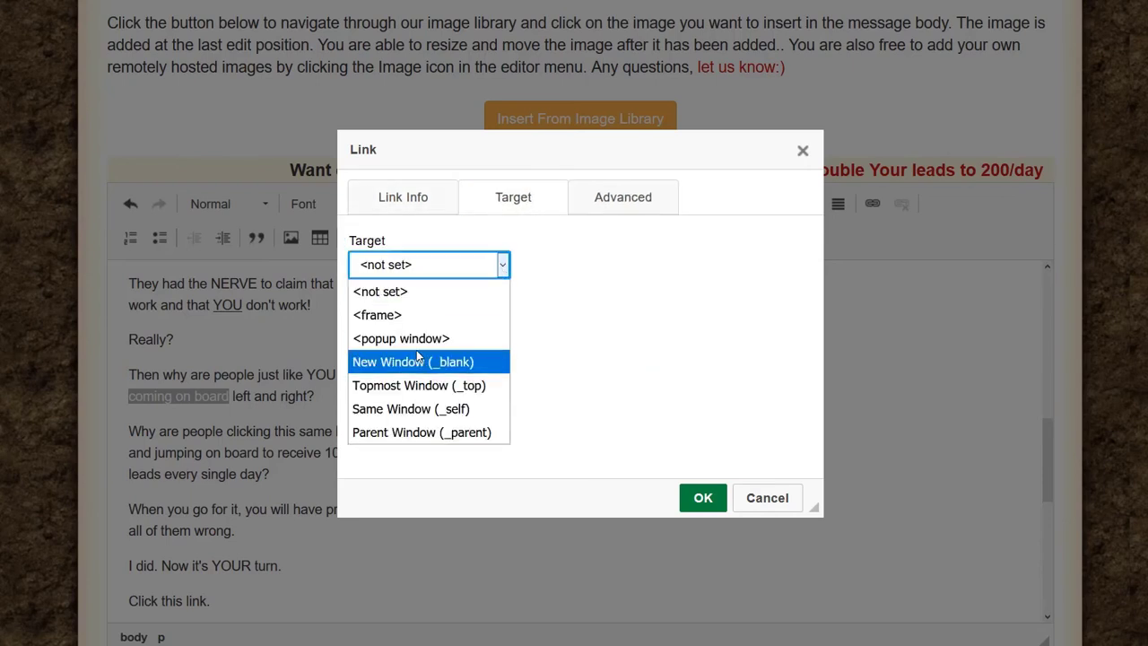
{"action": "left_click", "coordinate": [418, 362]}
{"action": "left_click", "coordinate": [702, 498]}
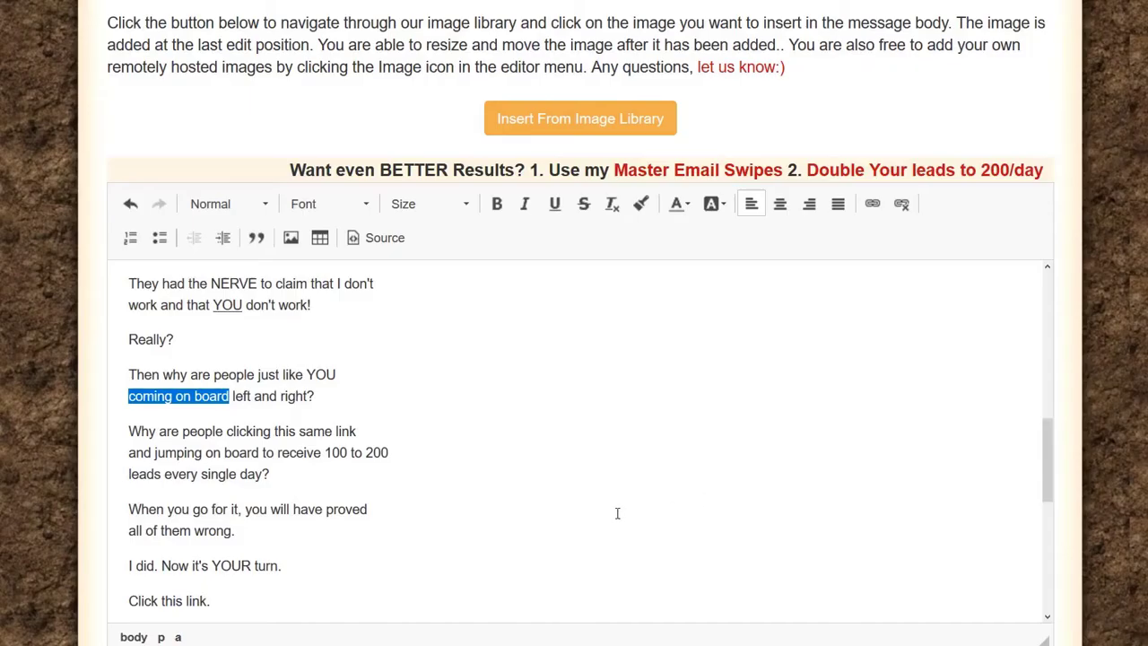
{"action": "scroll", "coordinate": [331, 402], "scroll_direction": "up", "scroll_amount": 5}
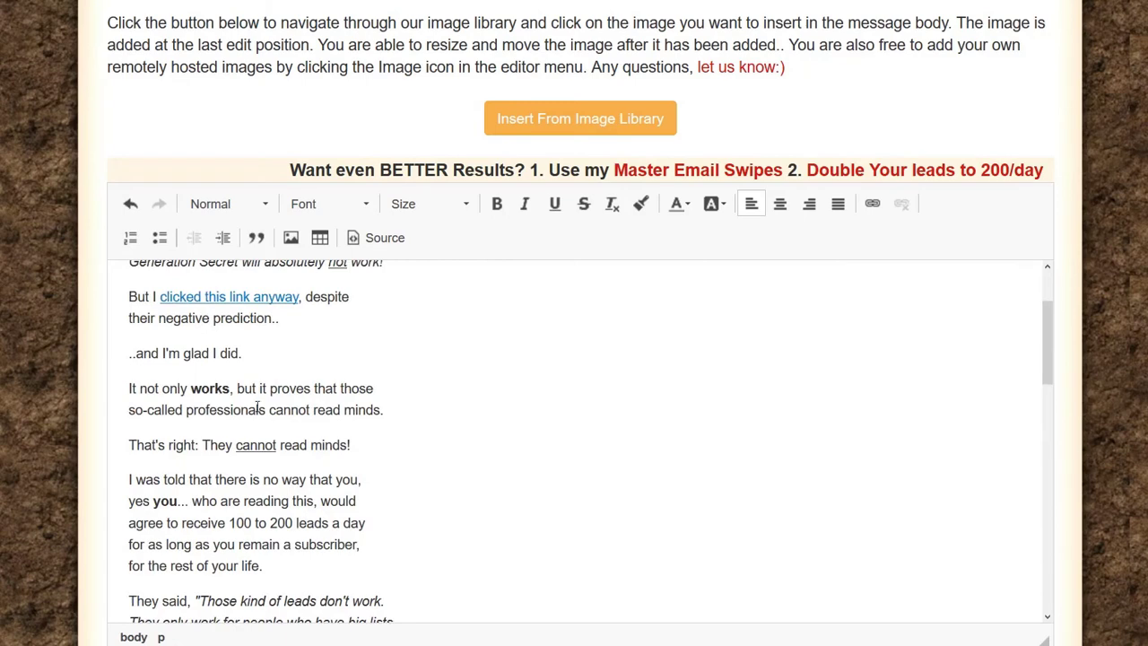
{"action": "scroll", "coordinate": [258, 408], "scroll_direction": "up", "scroll_amount": 3}
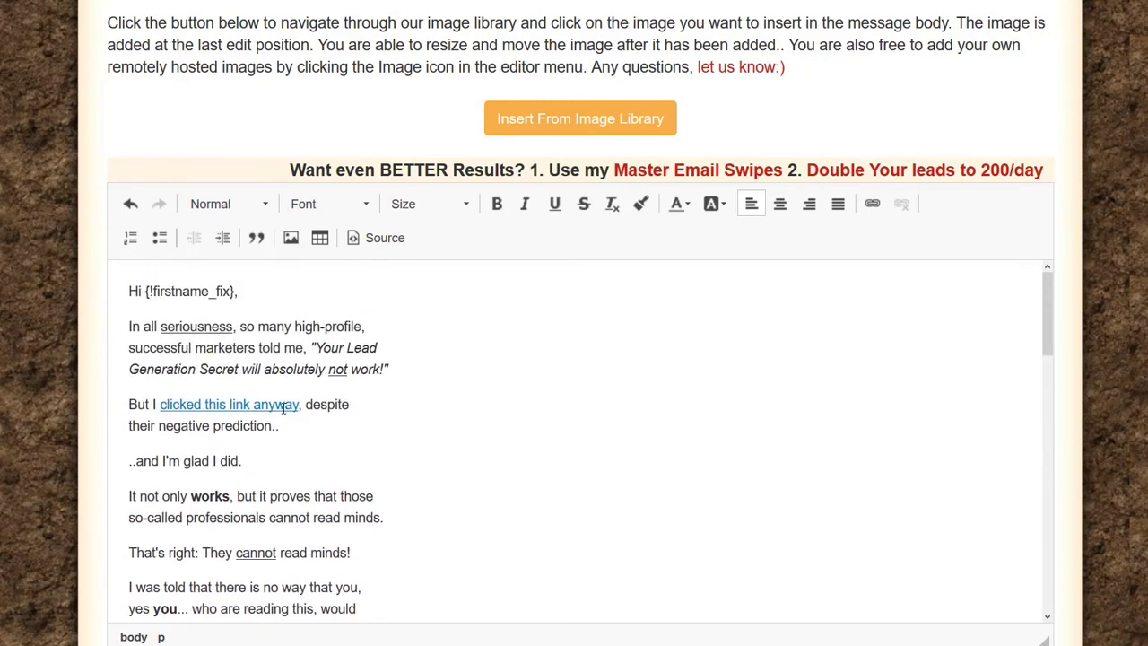
{"action": "scroll", "coordinate": [283, 406], "scroll_direction": "down", "scroll_amount": 12}
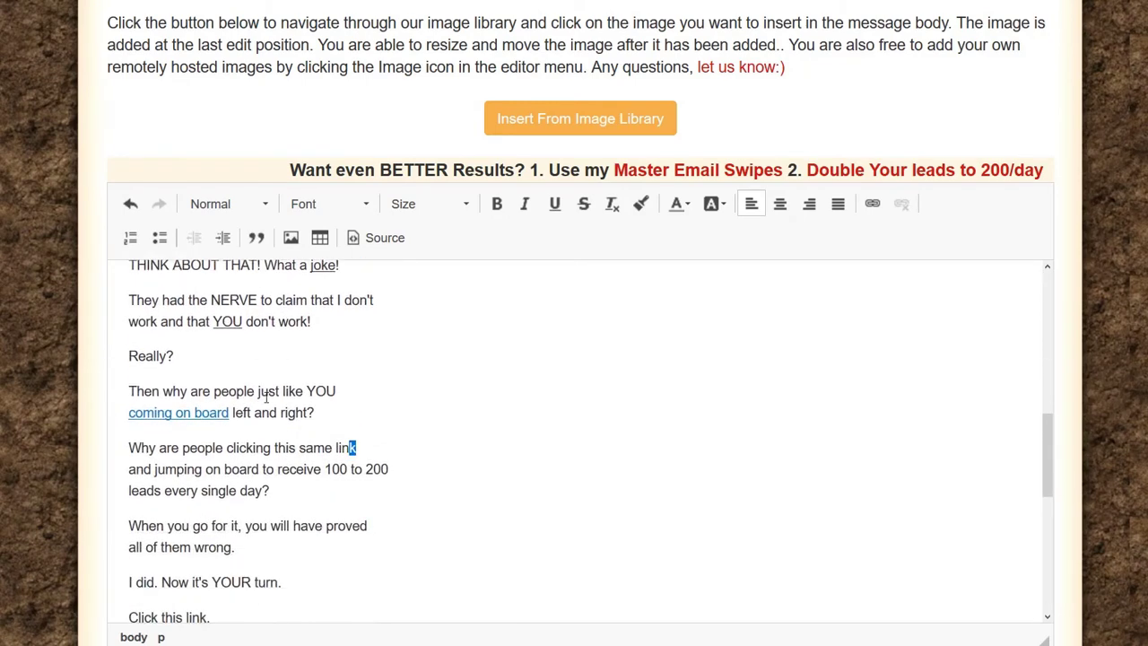
{"action": "scroll", "coordinate": [266, 397], "scroll_direction": "down", "scroll_amount": 1}
{"action": "scroll", "coordinate": [206, 404], "scroll_direction": "down", "scroll_amount": 3}
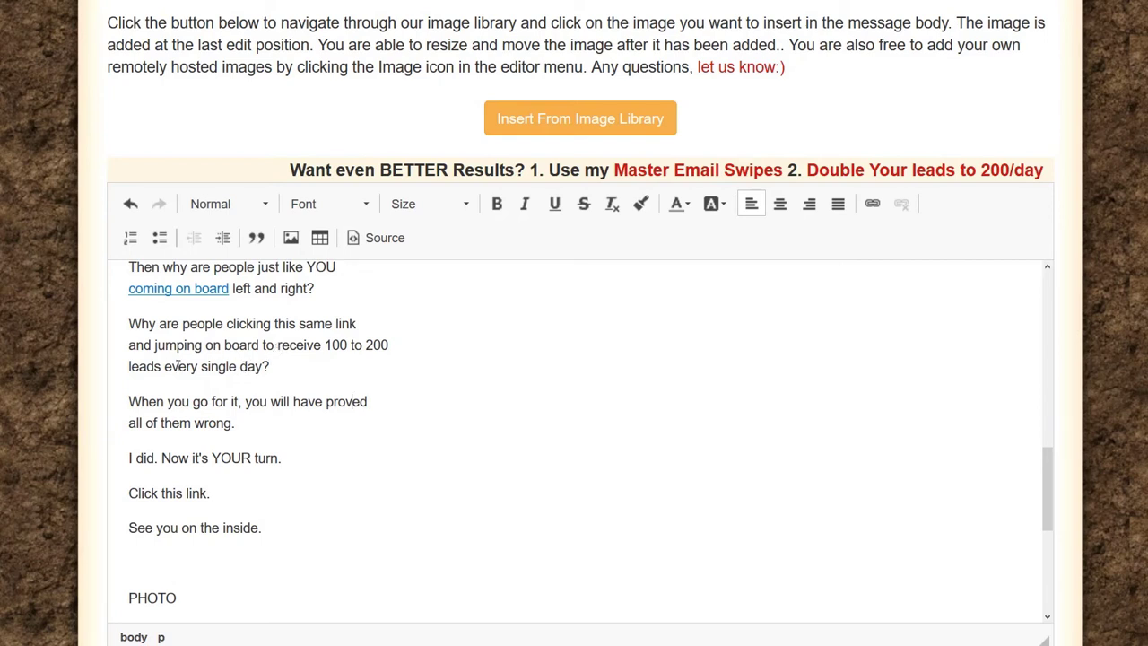
Step: Bold 'every single day', then select the phrase 'go for it'
{"action": "left_click_drag", "start_coordinate": [164, 366], "coordinate": [265, 366]}
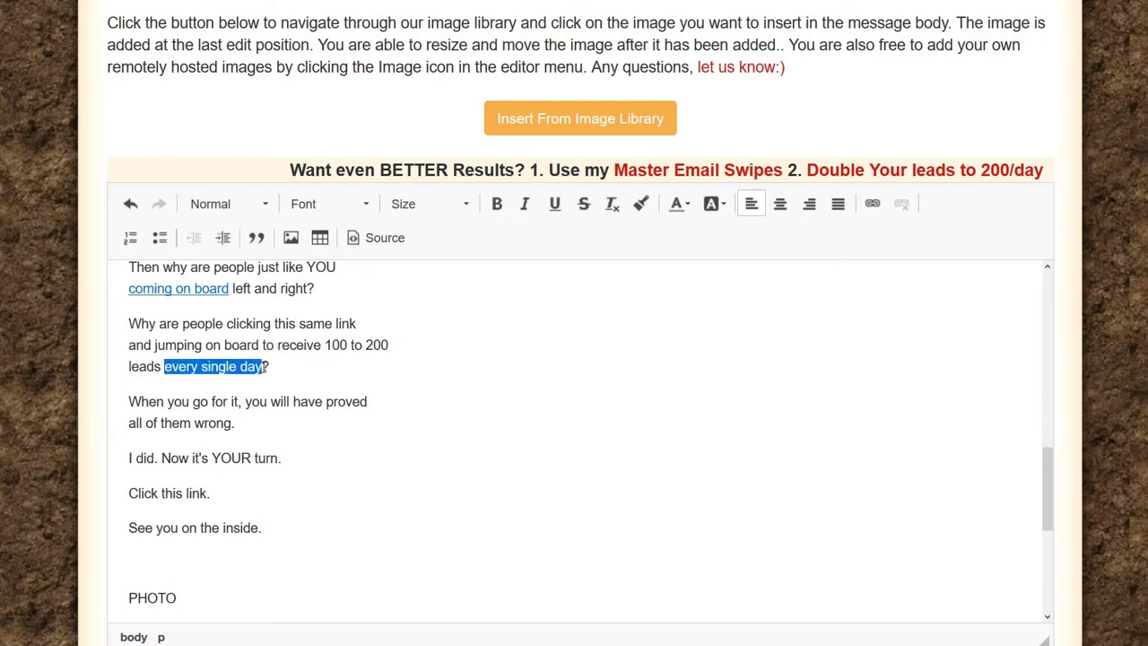
{"action": "left_click", "coordinate": [497, 204]}
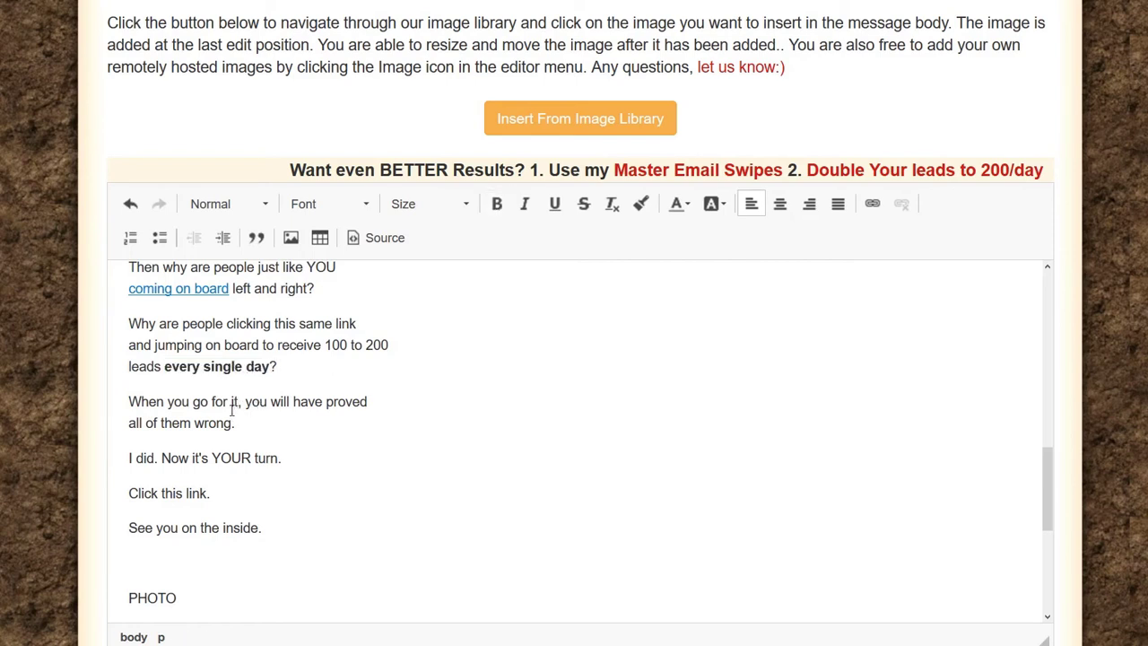
{"action": "left_click_drag", "start_coordinate": [240, 401], "coordinate": [204, 409]}
{"action": "left_click", "coordinate": [194, 400]}
{"action": "double_click", "coordinate": [197, 402]}
{"action": "left_click_drag", "start_coordinate": [228, 404], "coordinate": [239, 404]}
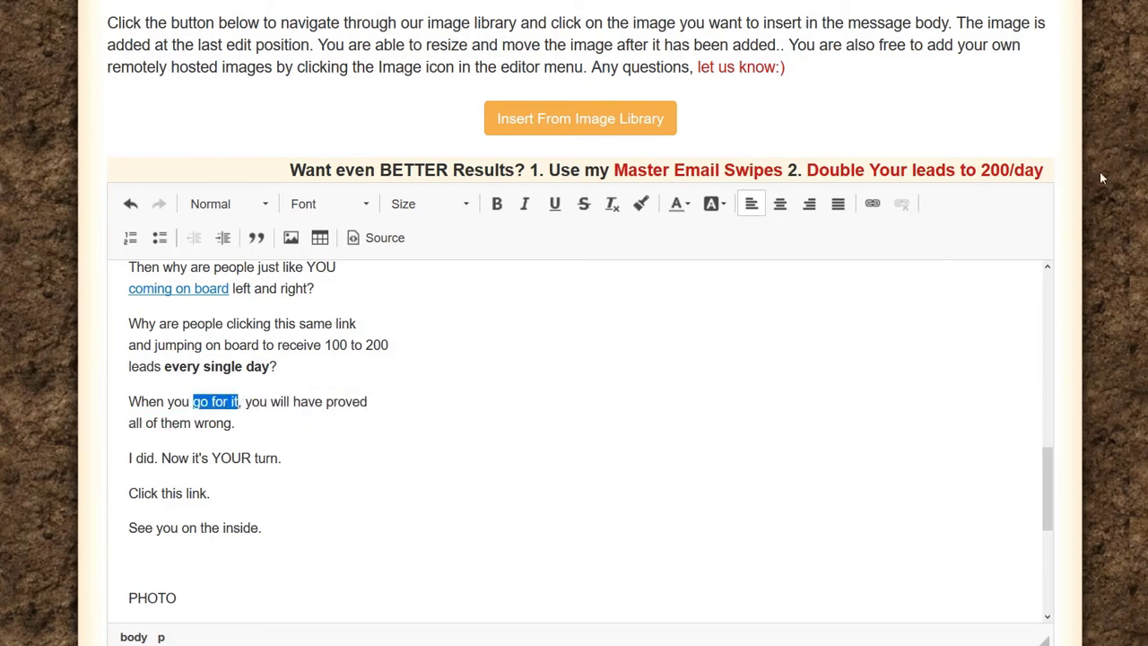
Step: Link 'go for it' to the pasted referral URL, opening in a New Window (_blank)
{"action": "left_click", "coordinate": [873, 203]}
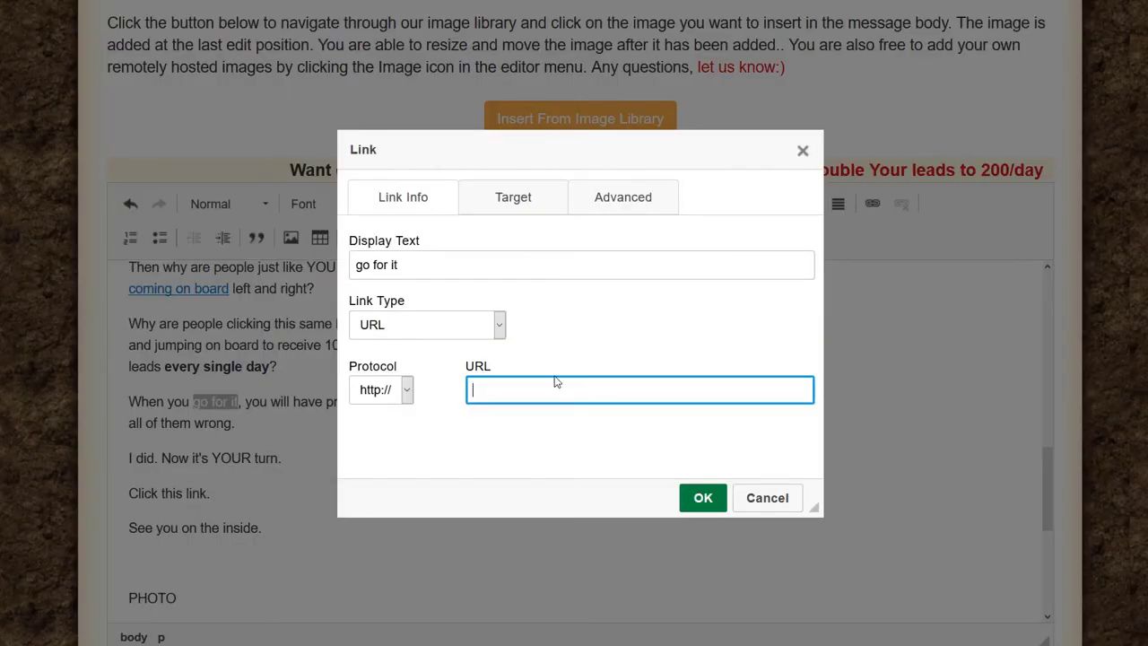
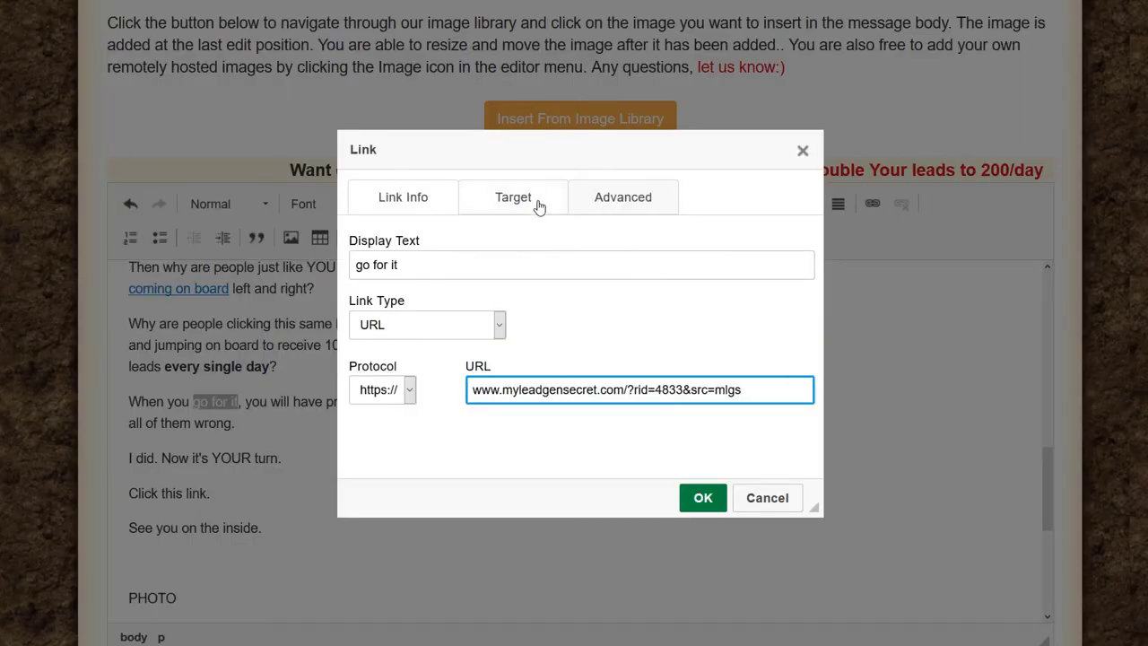
{"action": "left_click", "coordinate": [535, 207]}
{"action": "left_click", "coordinate": [501, 265]}
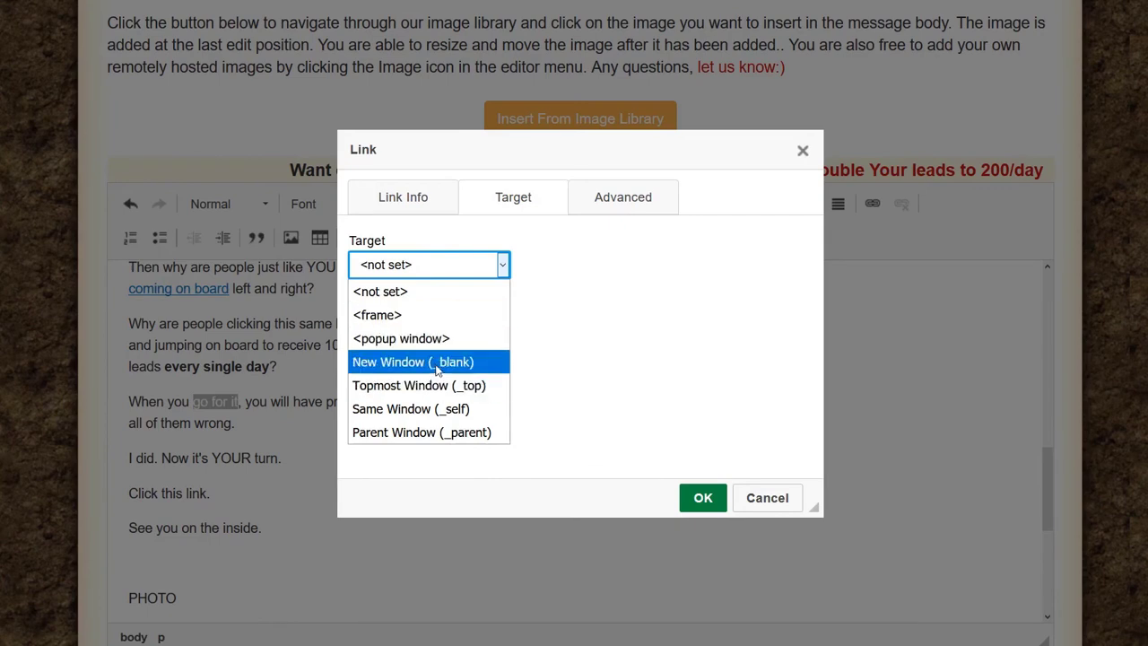
{"action": "left_click", "coordinate": [436, 362]}
{"action": "left_click", "coordinate": [703, 497]}
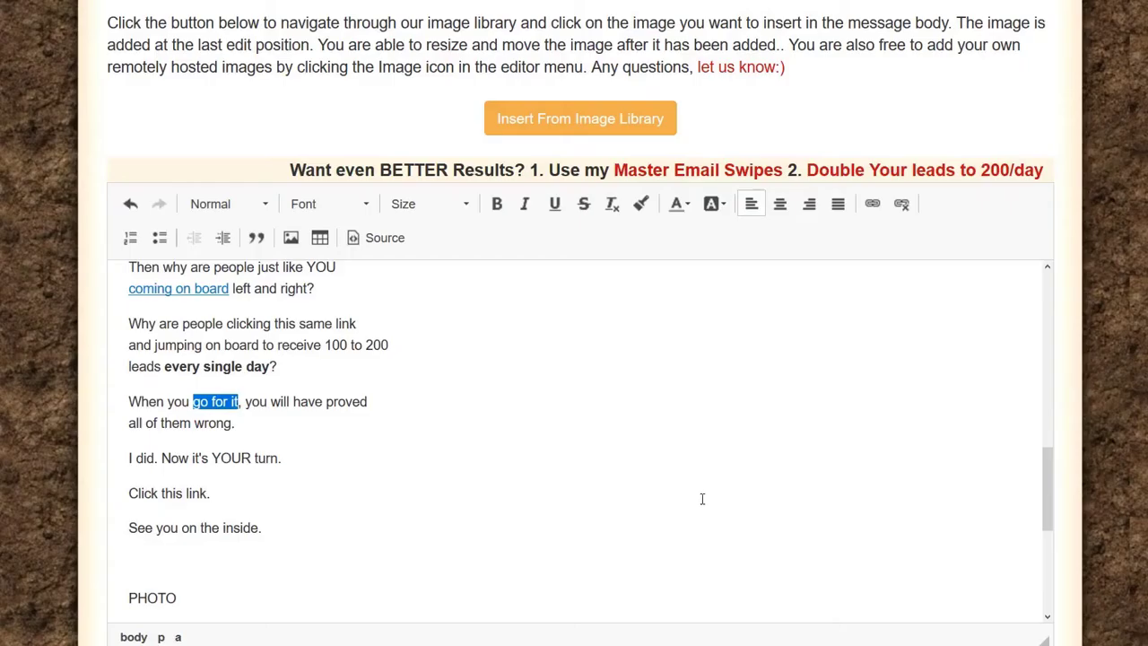
{"action": "left_click", "coordinate": [364, 401]}
{"action": "scroll", "coordinate": [178, 408], "scroll_direction": "down", "scroll_amount": 3}
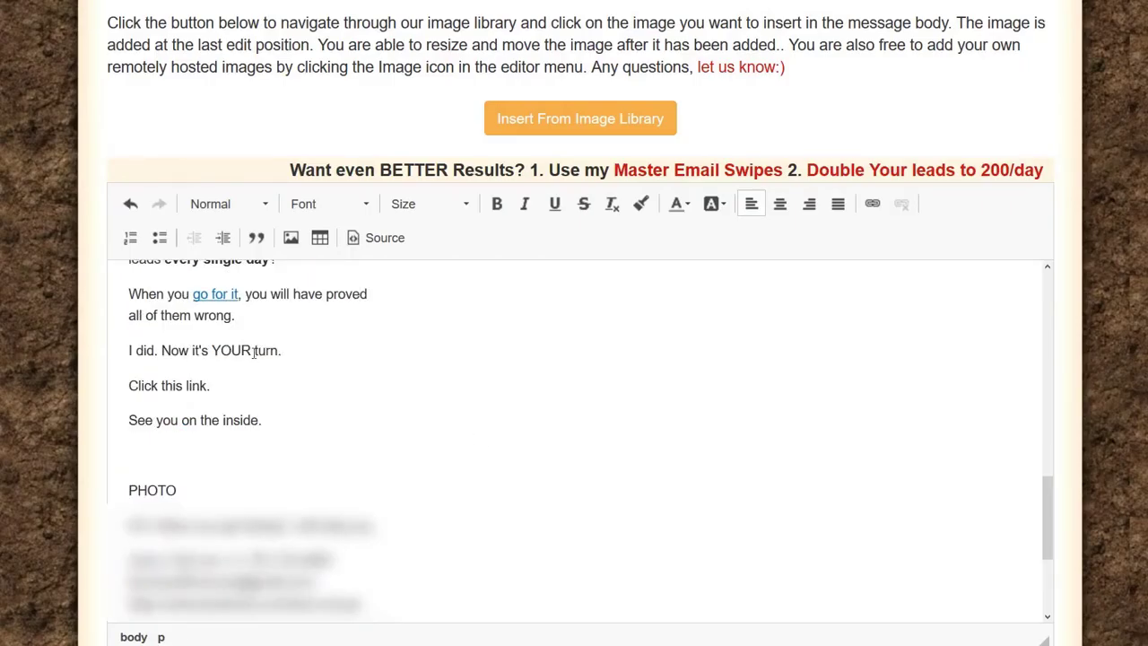
Step: Replace 'YOUR' with a bold lowercase 'your' and select the 'Click this link. <==' line
{"action": "left_click_drag", "start_coordinate": [252, 351], "coordinate": [215, 346]}
{"action": "type", "text": "your"}
{"action": "double_click", "coordinate": [234, 350]}
{"action": "mouse_move", "coordinate": [209, 350]}
{"action": "left_mouse_down"}
{"action": "mouse_move", "coordinate": [238, 351]}
{"action": "mouse_move", "coordinate": [211, 351]}
{"action": "left_mouse_up"}
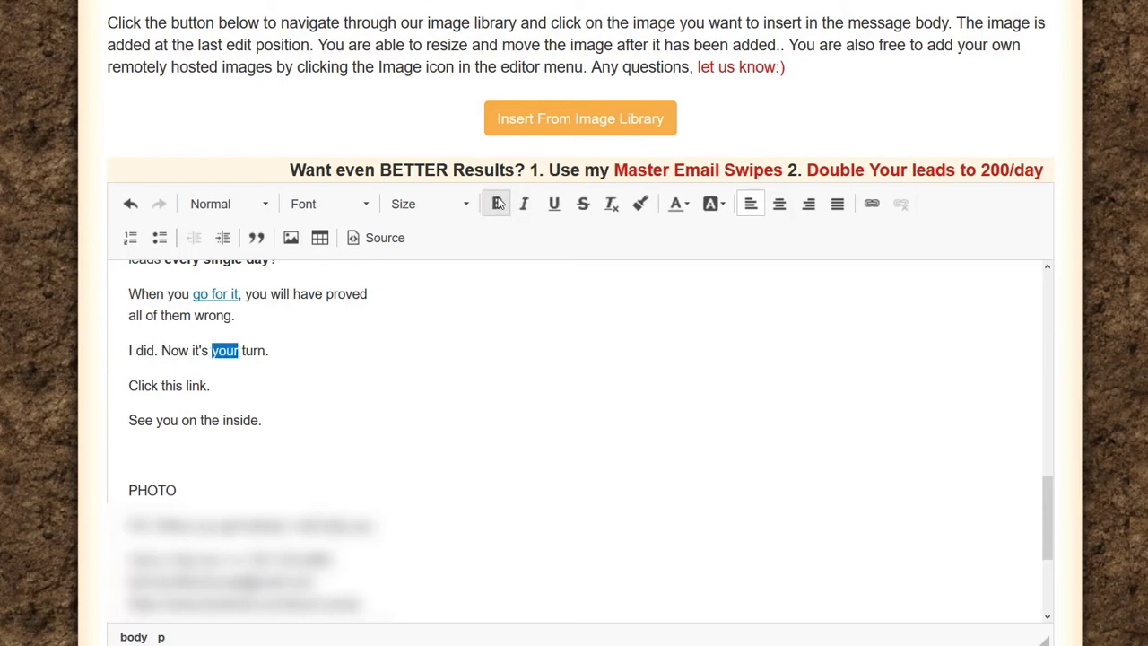
{"action": "left_click", "coordinate": [498, 203]}
{"action": "left_click", "coordinate": [235, 377]}
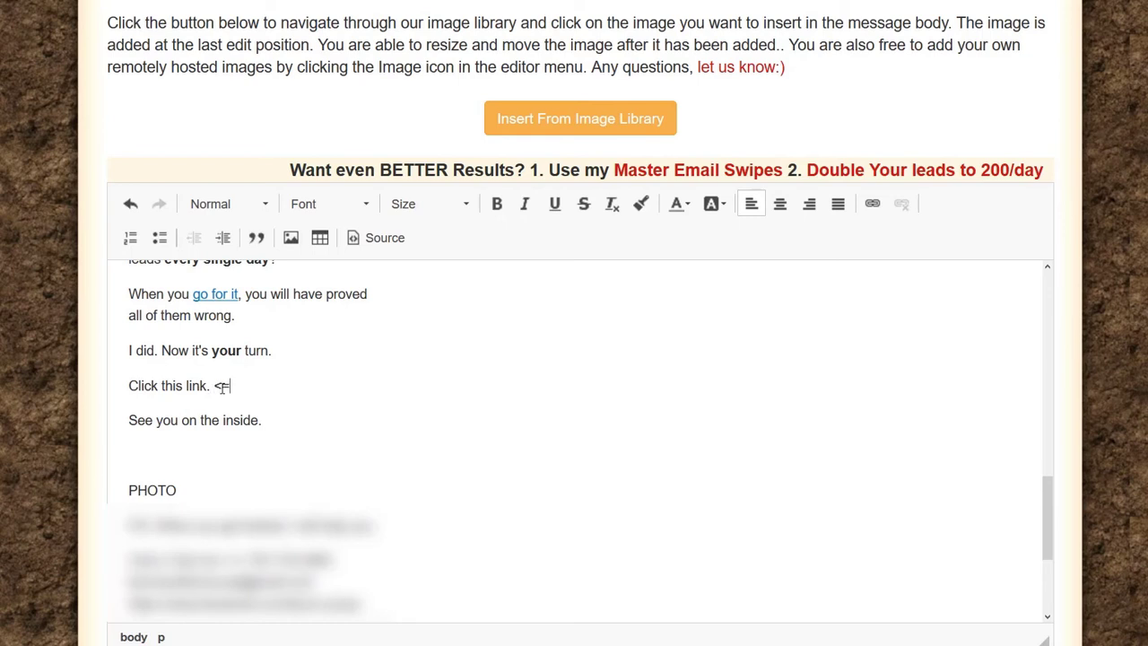
{"action": "left_click_drag", "start_coordinate": [241, 384], "coordinate": [123, 388]}
Step: Link 'Click this link. <==' to the pasted referral URL, opening in a New Window (_blank)
{"action": "left_click", "coordinate": [871, 204]}
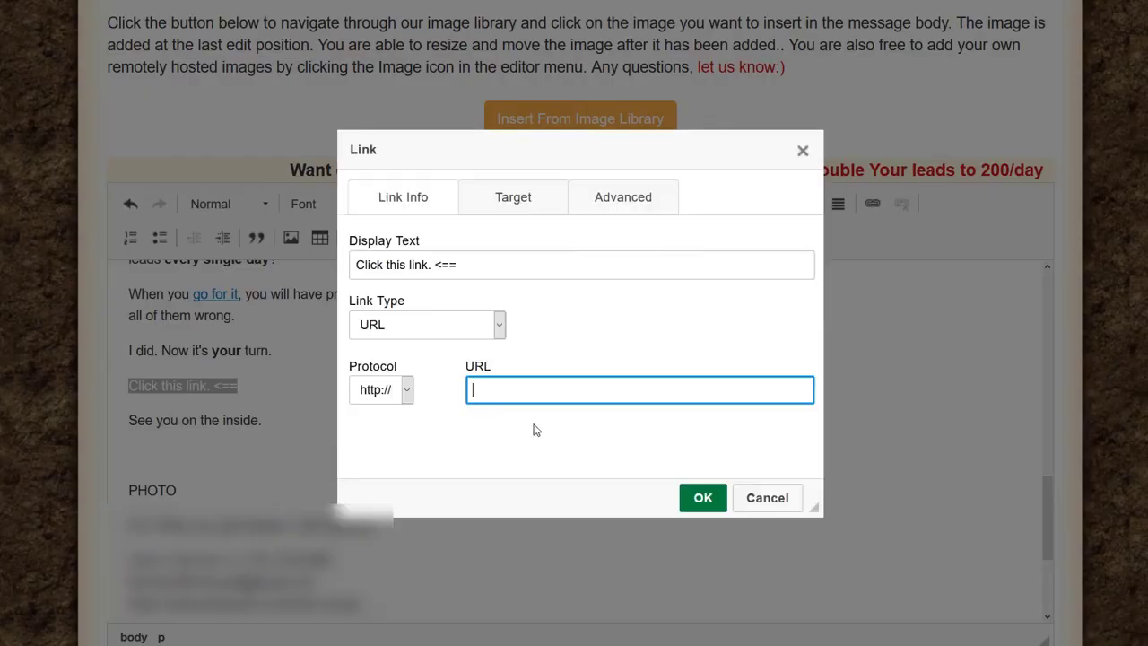
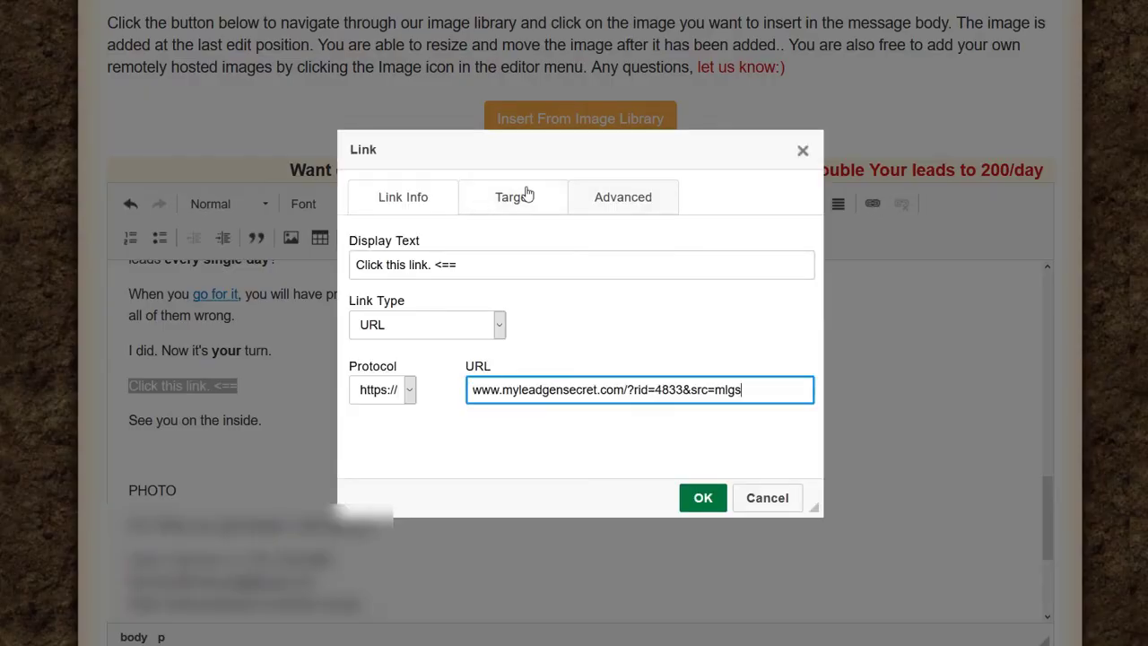
{"action": "left_click", "coordinate": [524, 195]}
{"action": "left_click", "coordinate": [470, 268]}
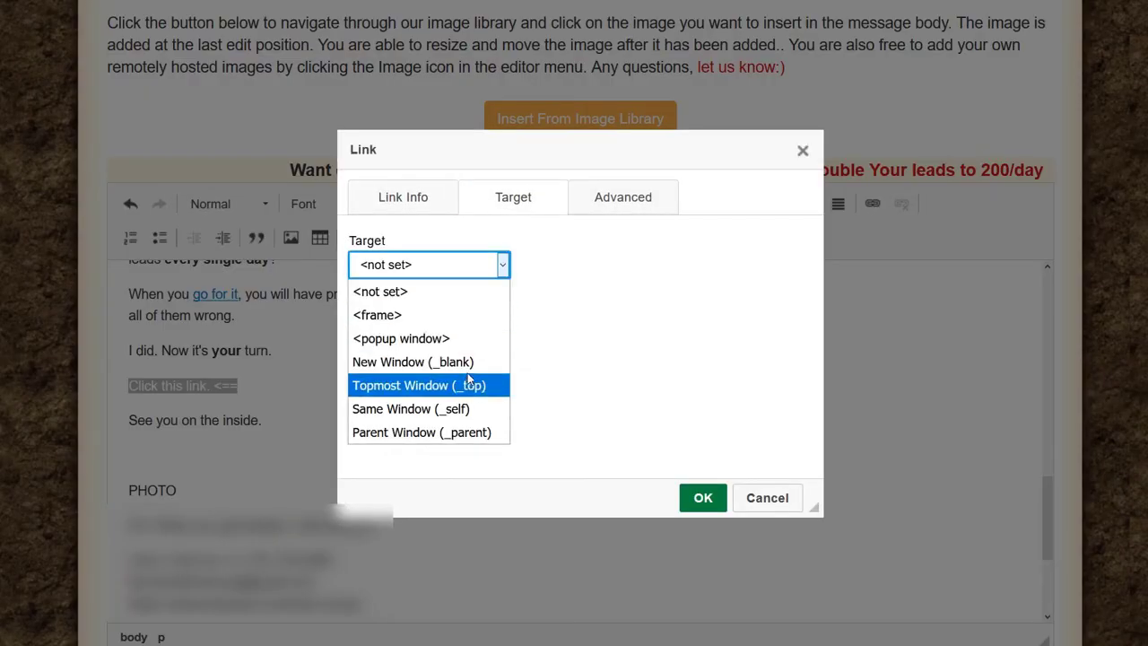
{"action": "left_click", "coordinate": [472, 364]}
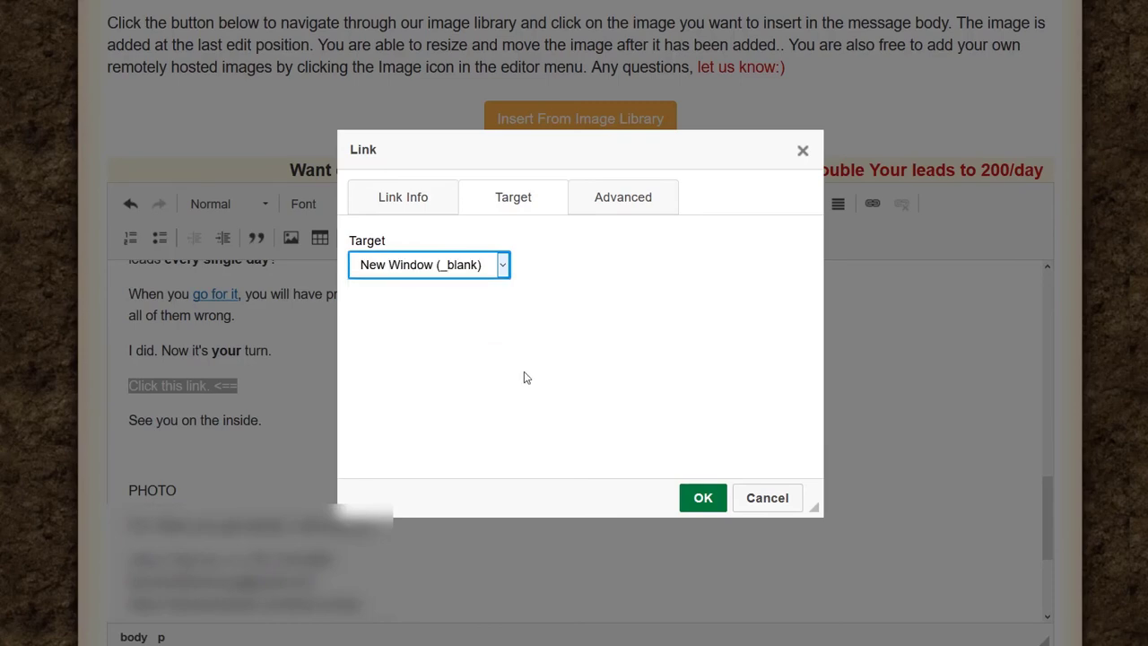
{"action": "left_click", "coordinate": [705, 503]}
{"action": "left_click", "coordinate": [361, 446]}
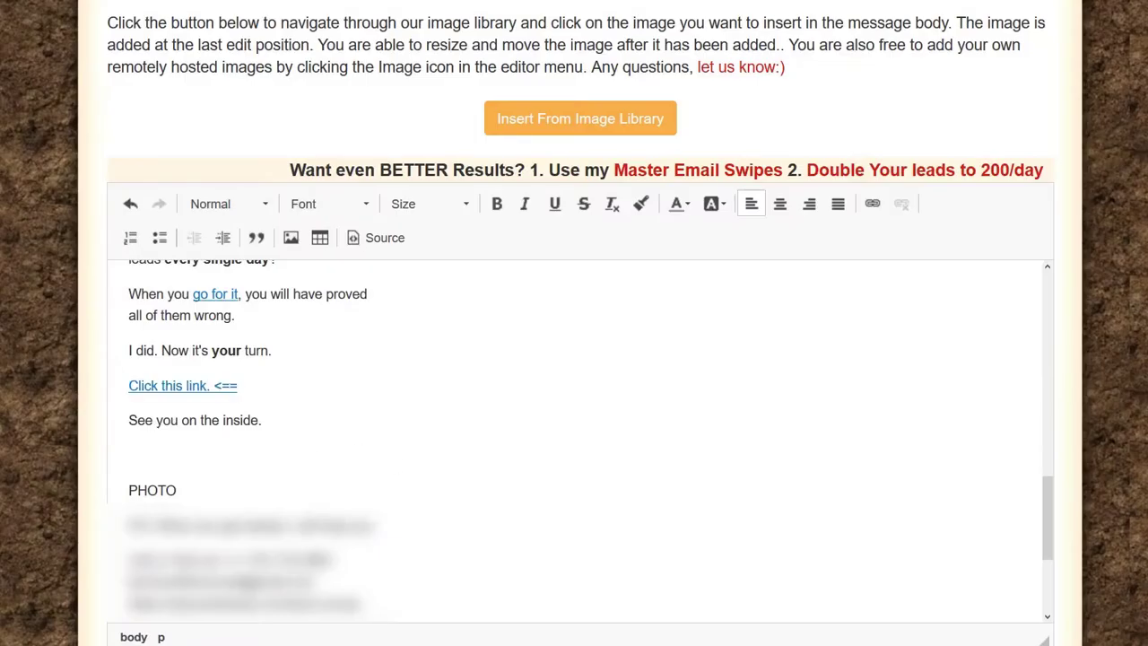
{"action": "key", "text": "ctrl+b"}
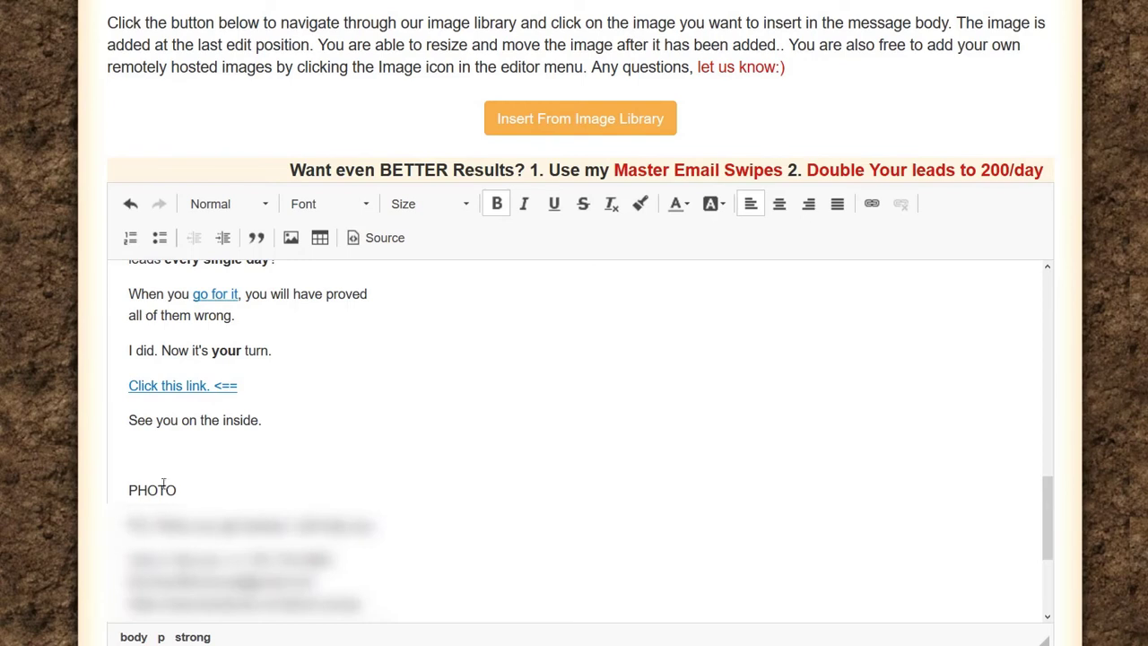
{"action": "left_click_drag", "start_coordinate": [177, 490], "coordinate": [109, 489]}
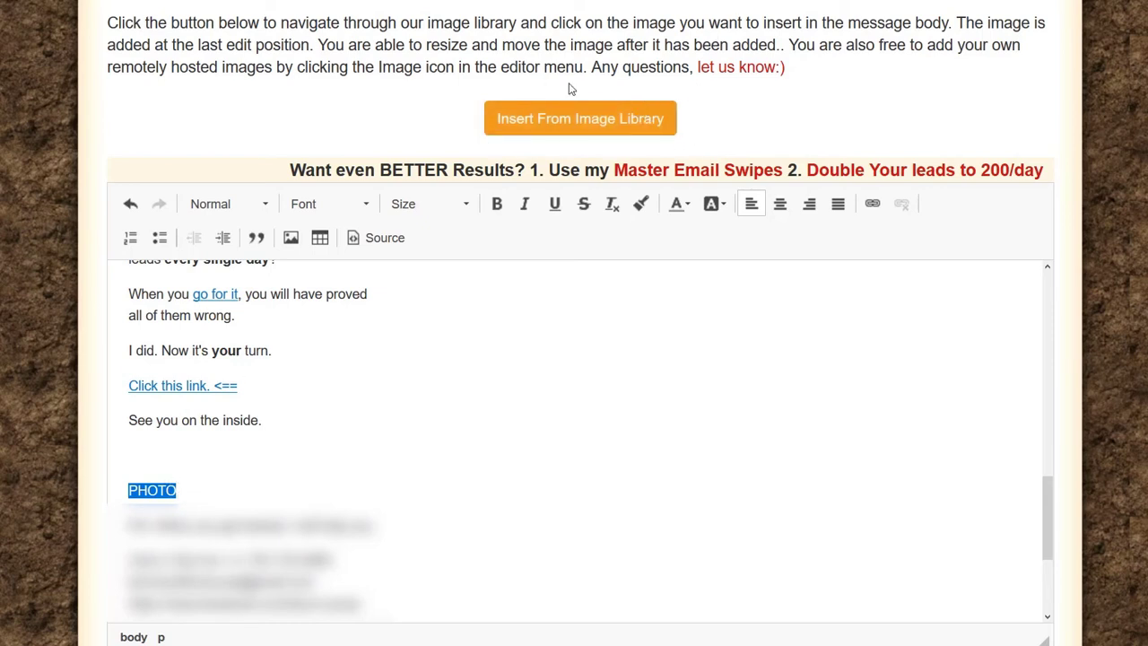
{"action": "scroll", "coordinate": [628, 257], "scroll_direction": "up", "scroll_amount": 15}
{"action": "scroll", "coordinate": [581, 266], "scroll_direction": "up", "scroll_amount": 5}
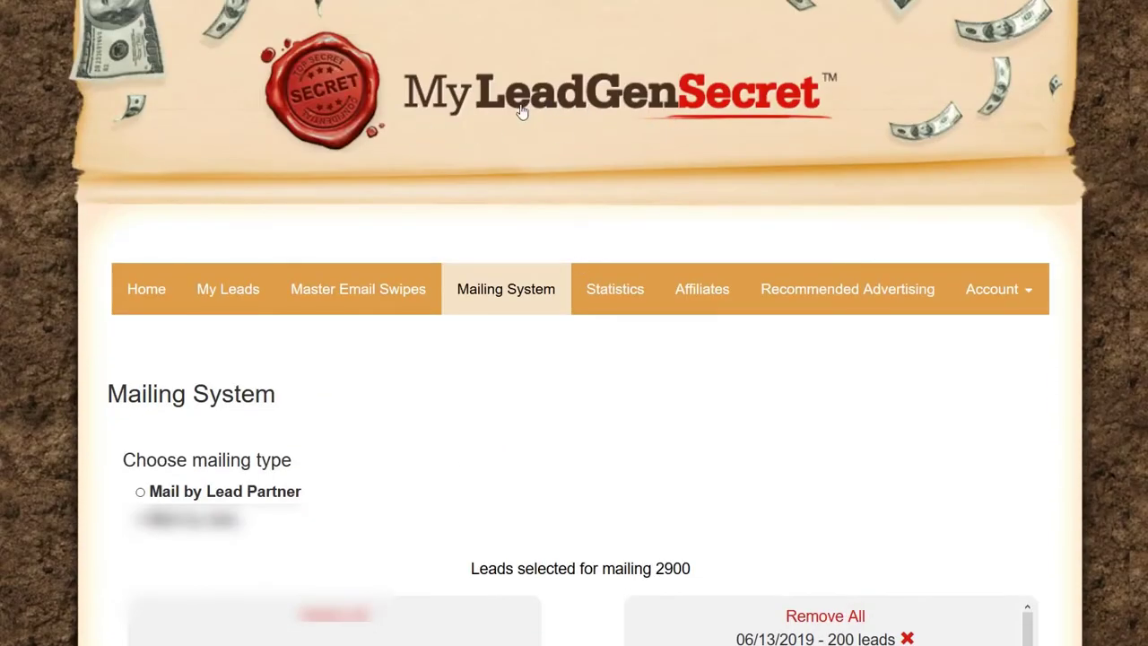
{"action": "scroll", "coordinate": [457, 150], "scroll_direction": "down", "scroll_amount": 8}
{"action": "scroll", "coordinate": [401, 192], "scroll_direction": "down", "scroll_amount": 10}
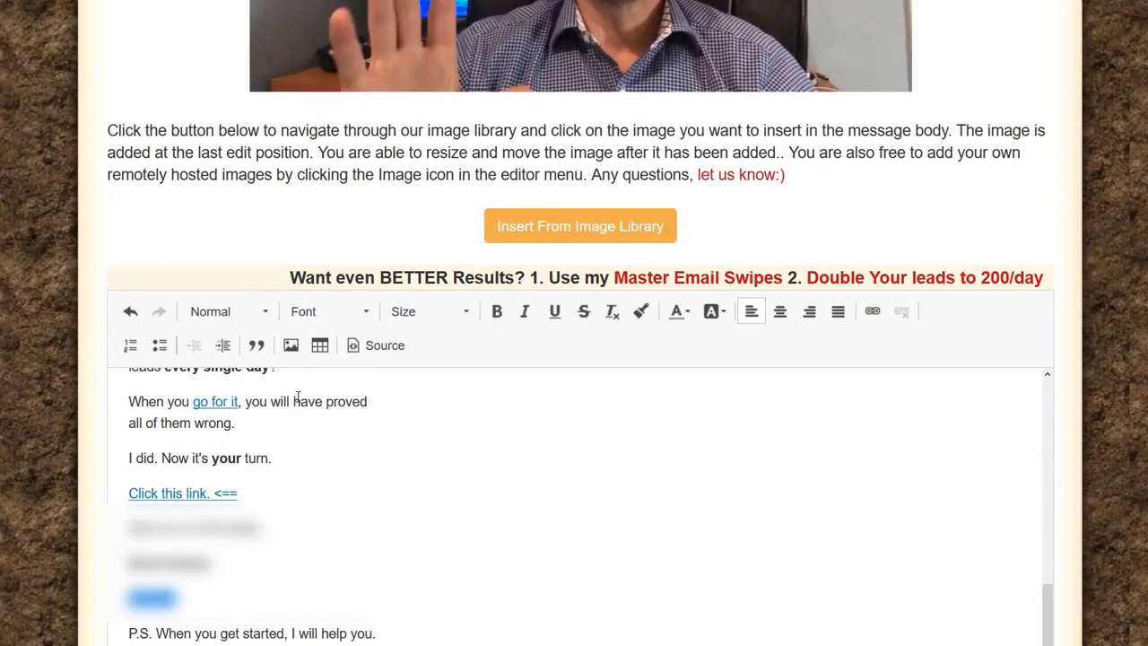
{"action": "scroll", "coordinate": [269, 440], "scroll_direction": "down", "scroll_amount": 1}
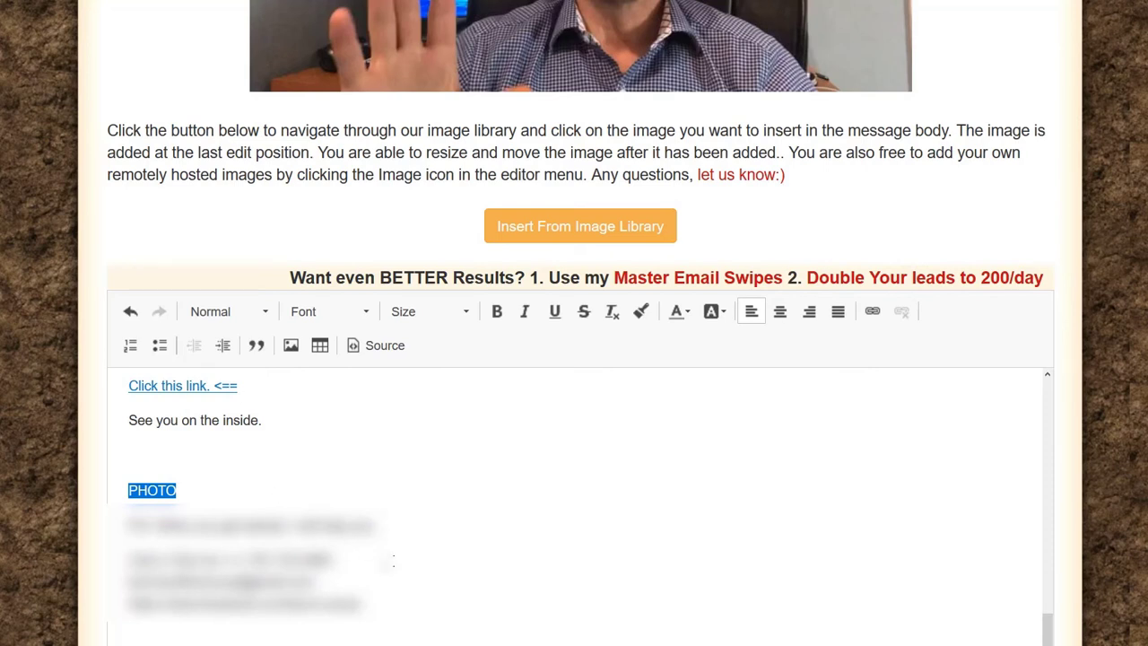
{"action": "left_click_drag", "start_coordinate": [170, 485], "coordinate": [117, 485]}
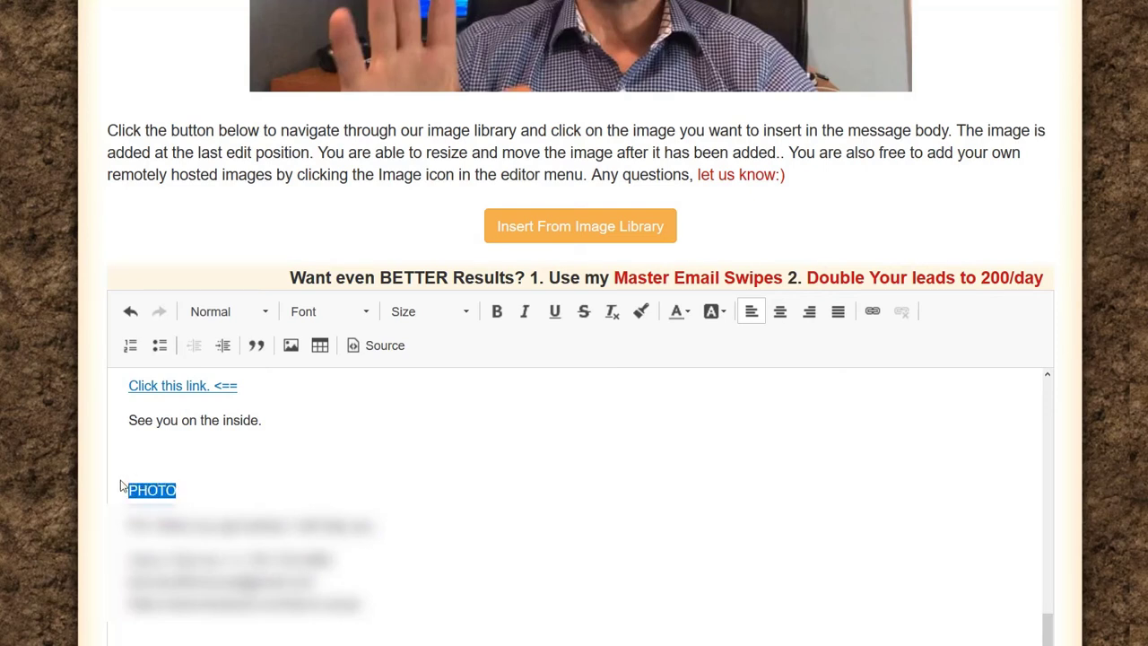
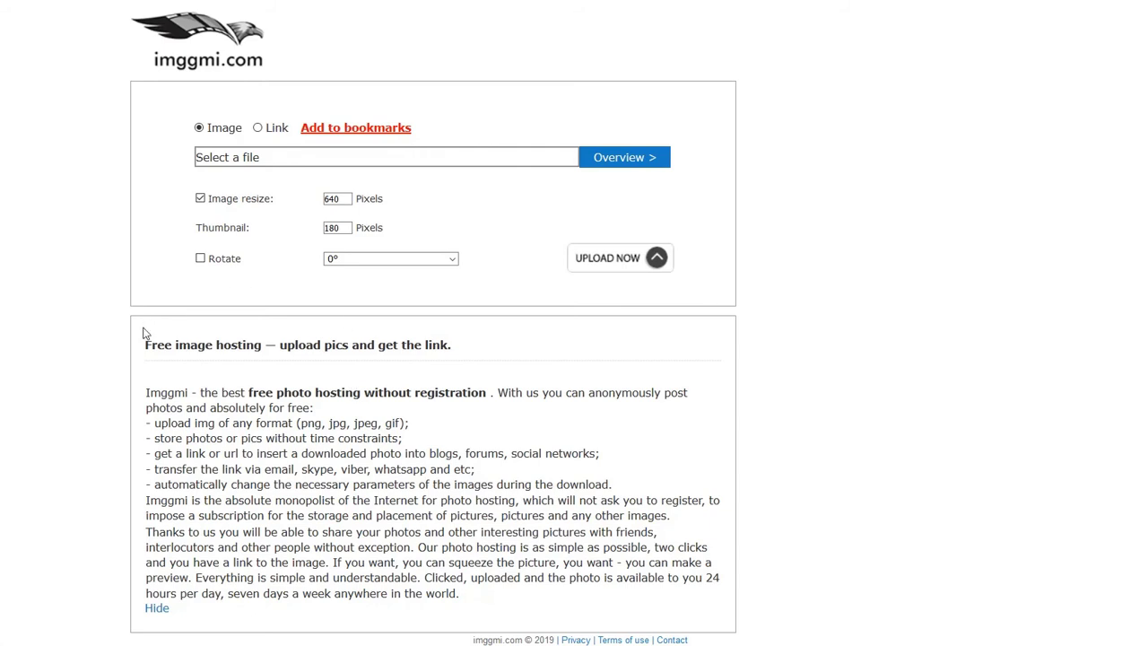
Step: Pick the photo file and upload it to imggmi.com to get its viewer, BBCode and HTML codes
{"action": "left_click_drag", "start_coordinate": [147, 344], "coordinate": [451, 360]}
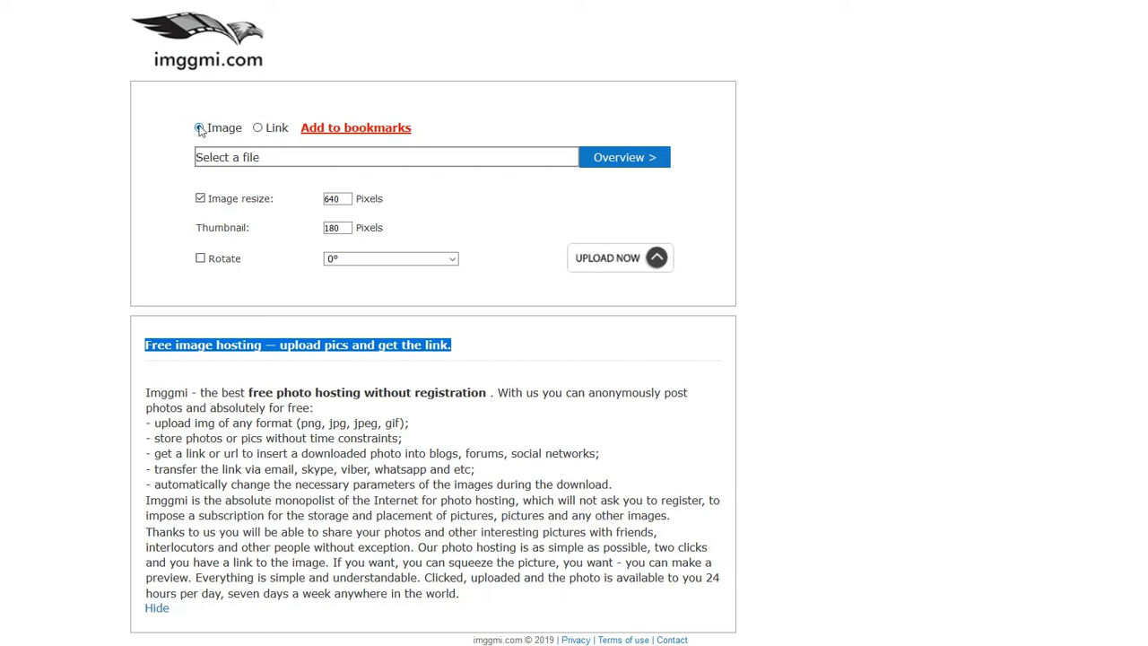
{"action": "left_click", "coordinate": [534, 155]}
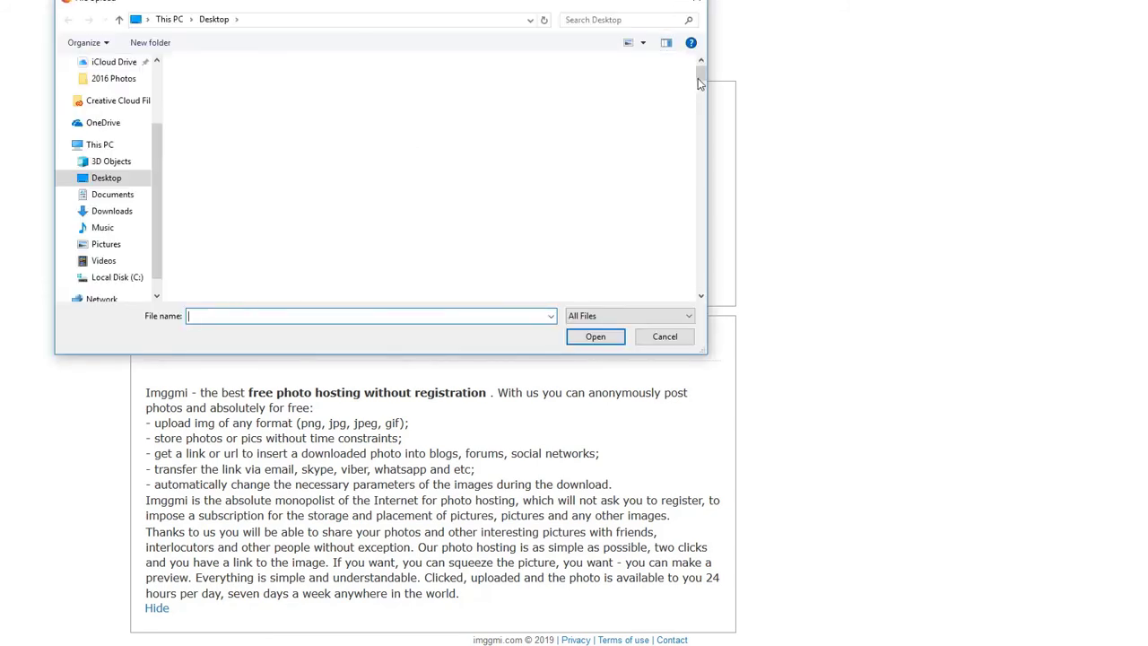
{"action": "left_click_drag", "start_coordinate": [703, 99], "coordinate": [700, 201]}
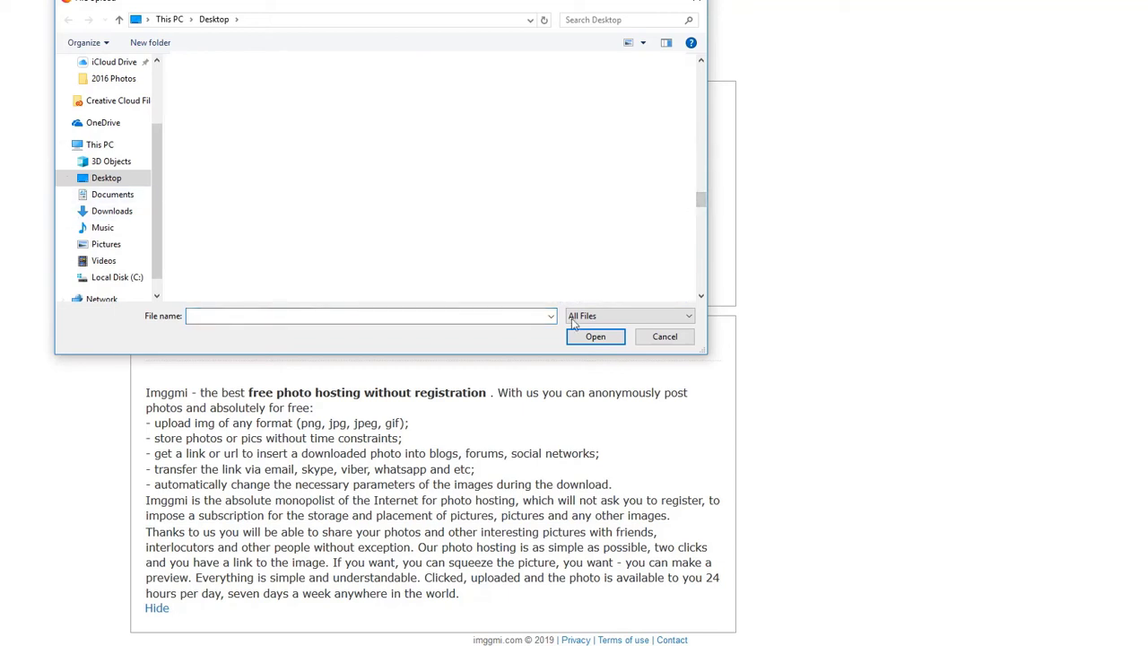
{"action": "left_click", "coordinate": [601, 337]}
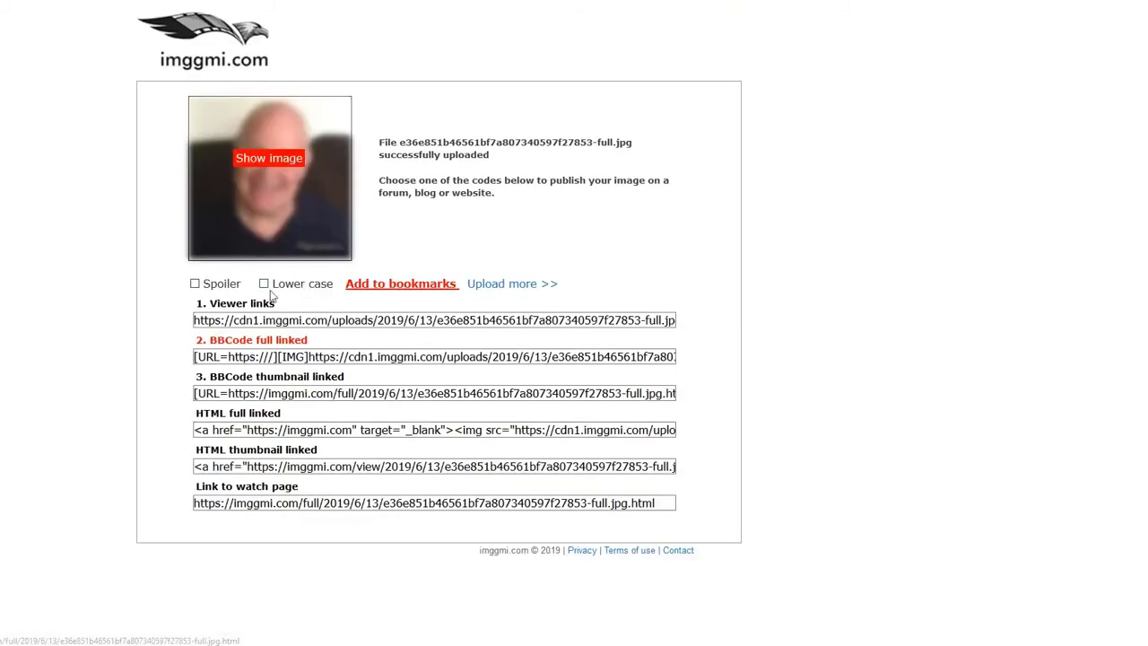
Step: Show the uploaded photo at full size with its embed codes and copy its image address
{"action": "left_click", "coordinate": [258, 159]}
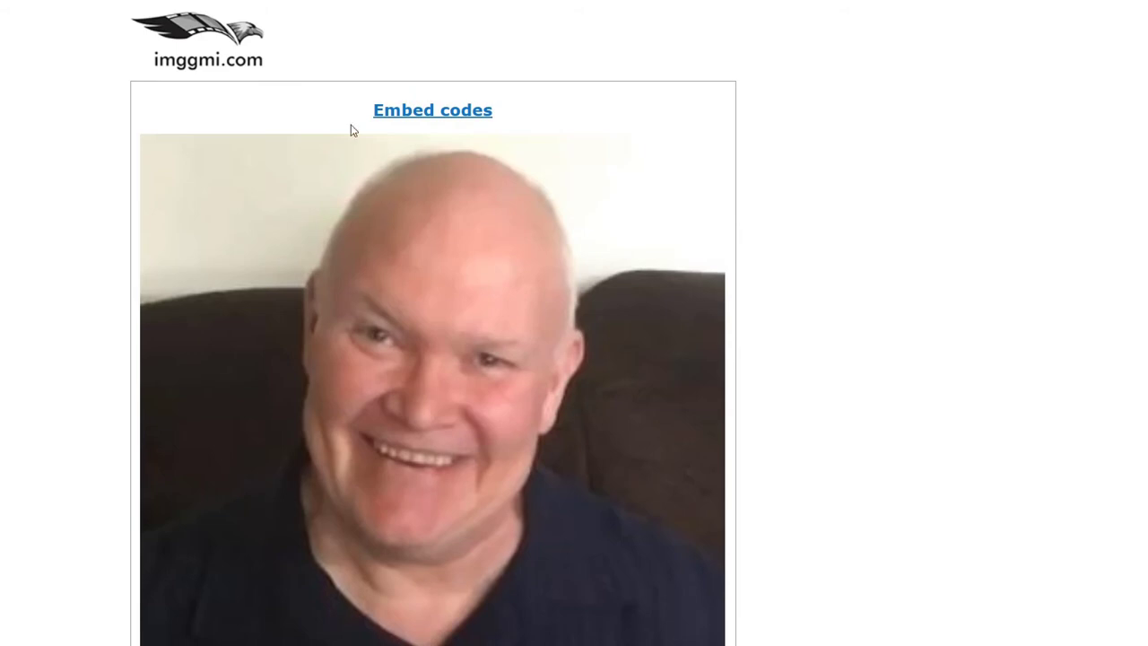
{"action": "left_click", "coordinate": [420, 112]}
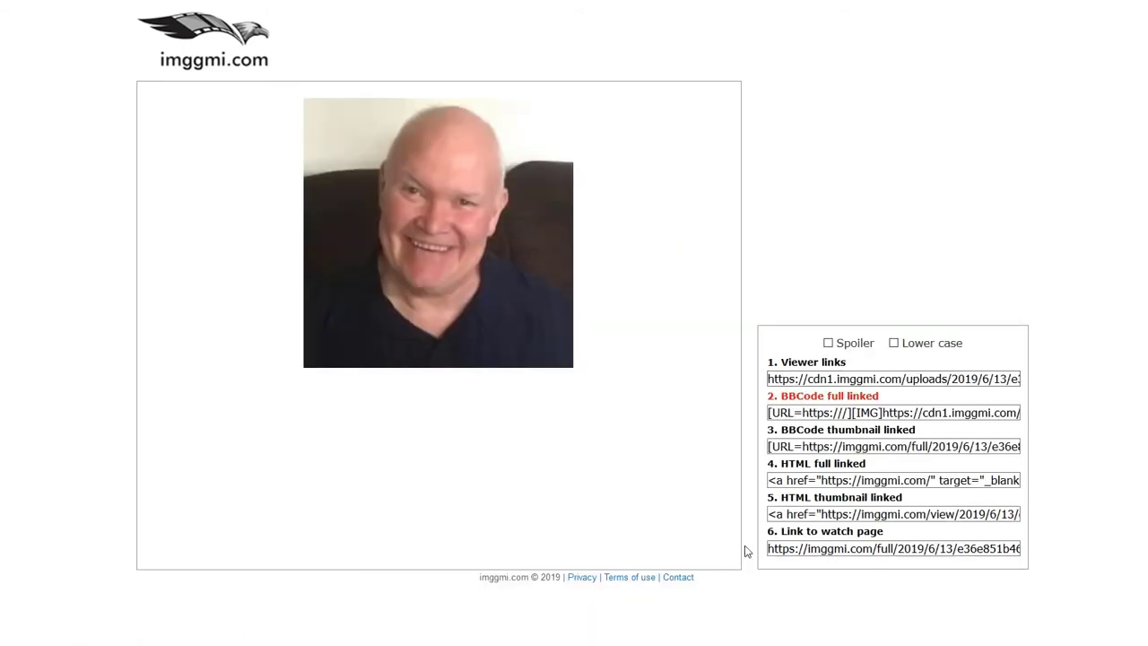
{"action": "right_click", "coordinate": [384, 160]}
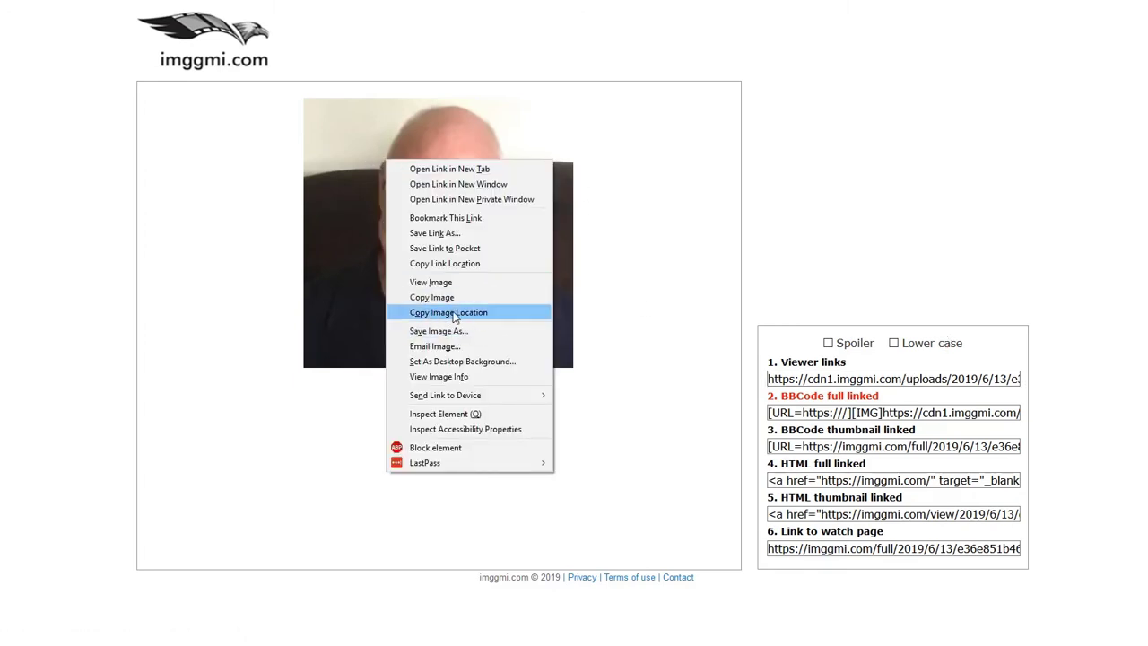
{"action": "left_click", "coordinate": [454, 318]}
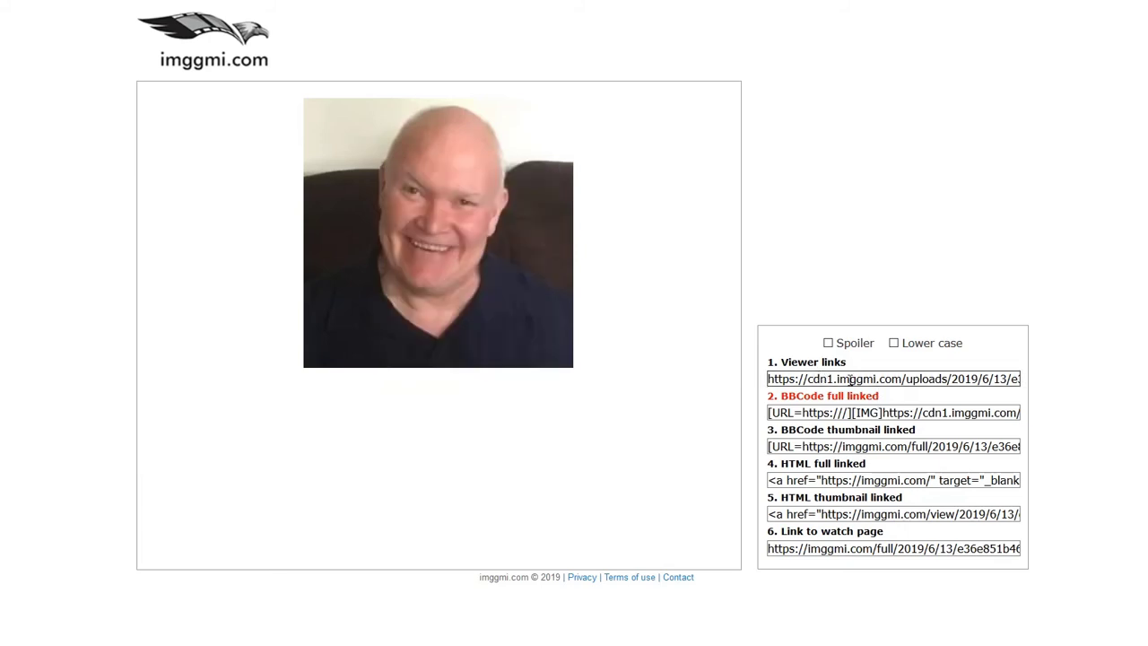
Step: Copy the Viewer links URL, load it to confirm it shows the photo alone, and copy that address
{"action": "left_click", "coordinate": [871, 379]}
{"action": "right_click", "coordinate": [871, 378]}
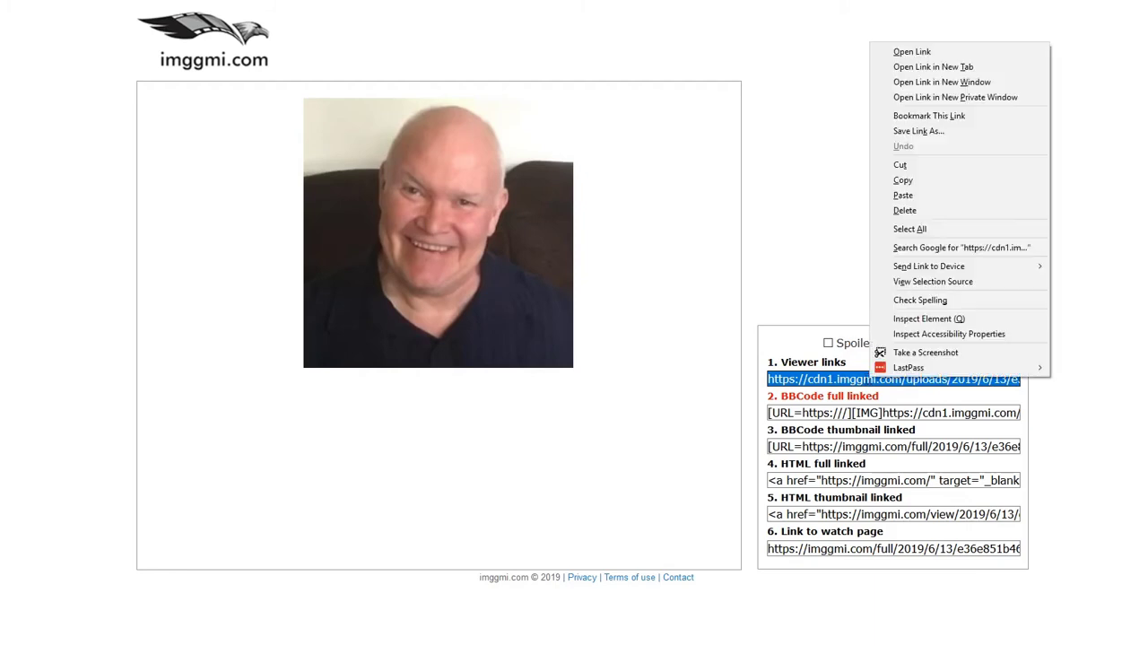
{"action": "left_click", "coordinate": [925, 178]}
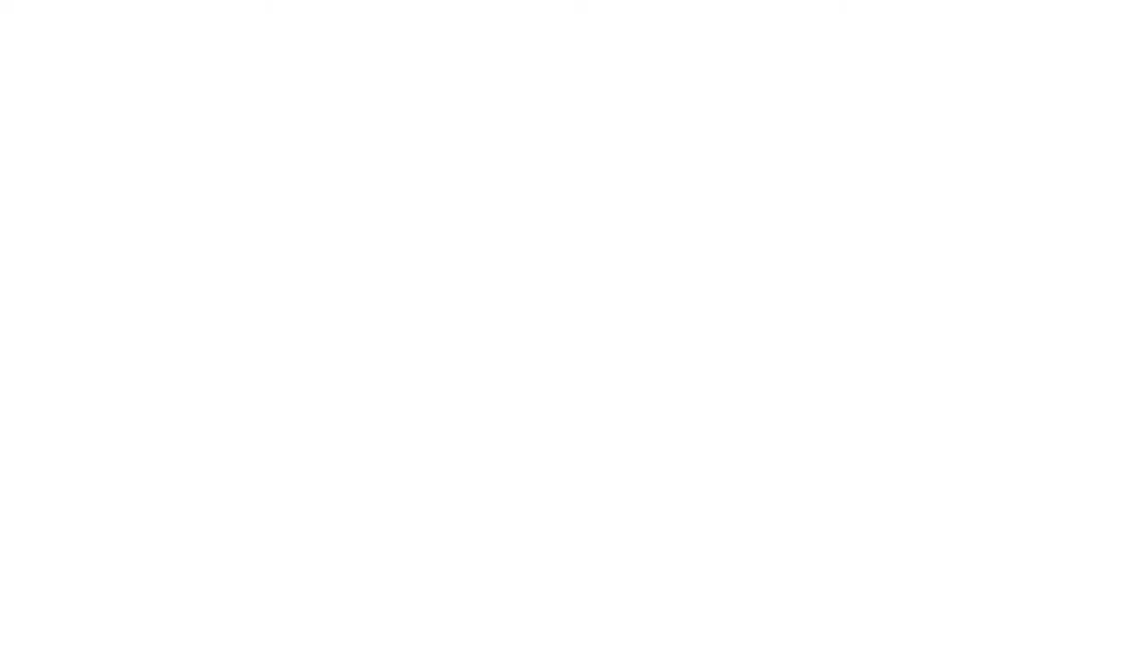
{"action": "right_click", "coordinate": [269, 7]}
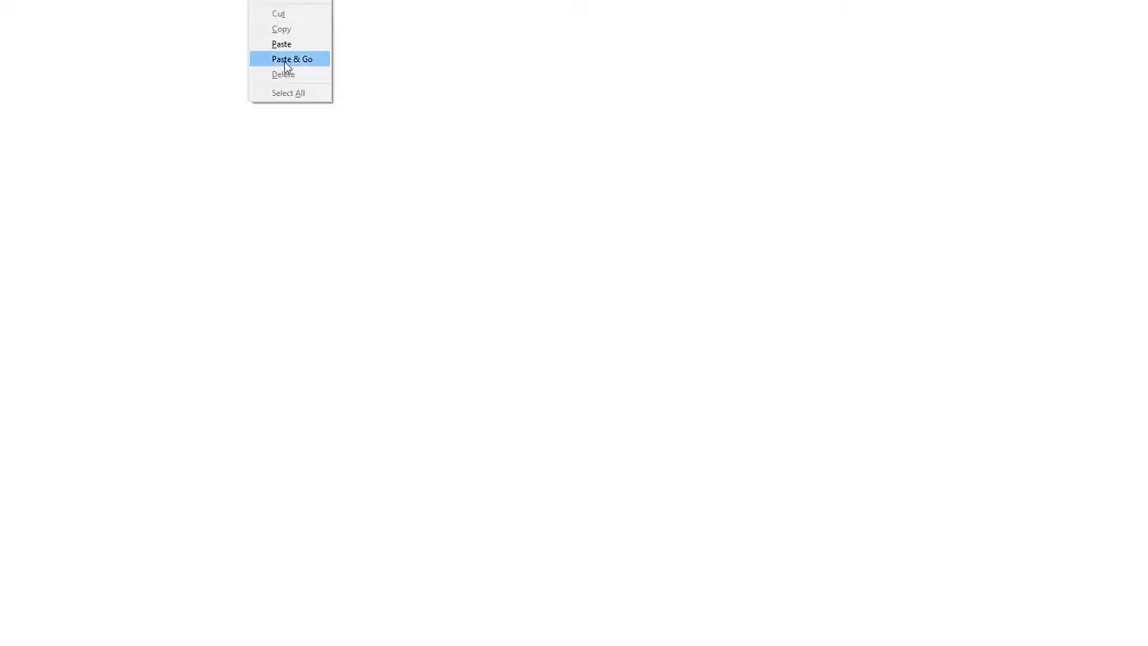
{"action": "left_click", "coordinate": [285, 58]}
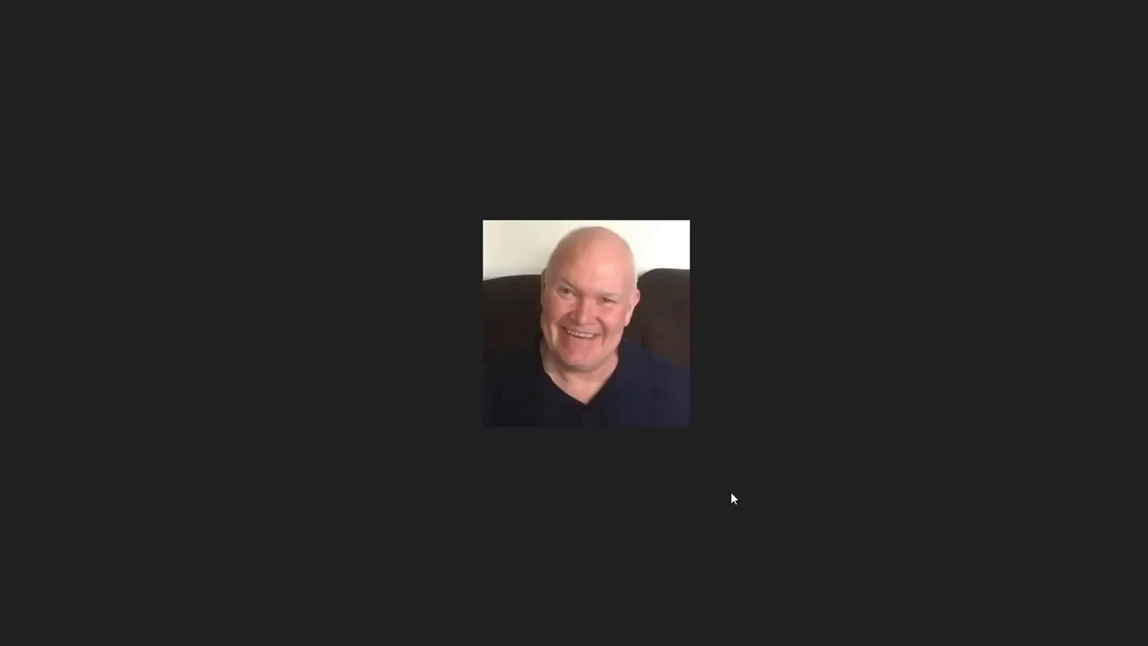
{"action": "left_click_drag", "start_coordinate": [678, 378], "coordinate": [591, 344]}
{"action": "right_click", "coordinate": [456, 2]}
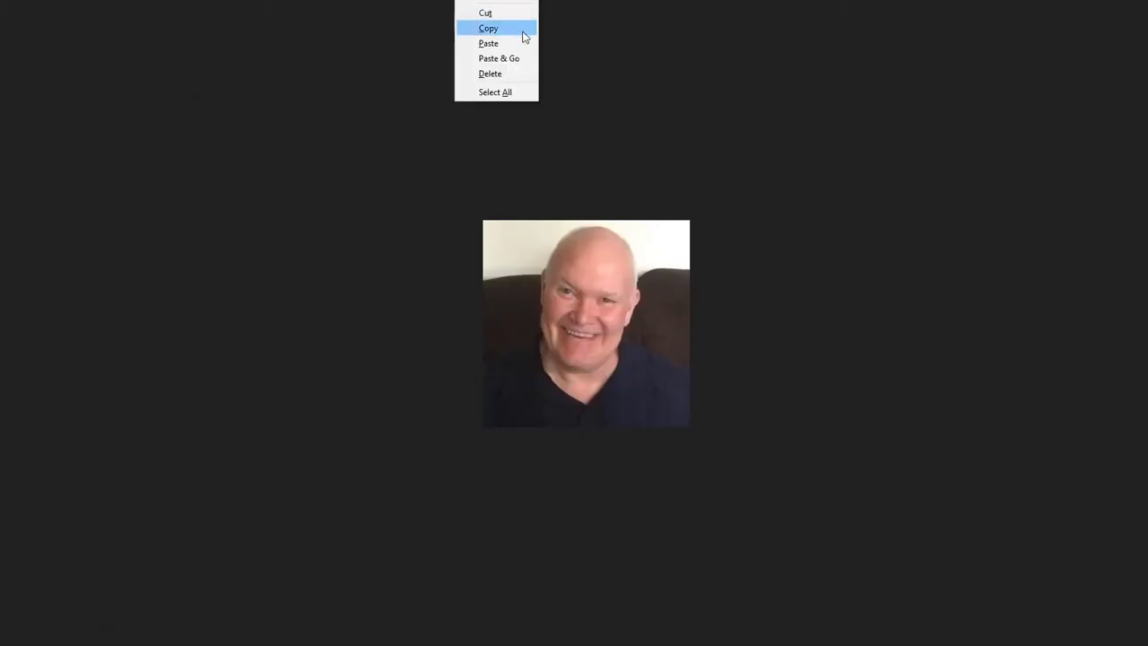
{"action": "left_click", "coordinate": [518, 32]}
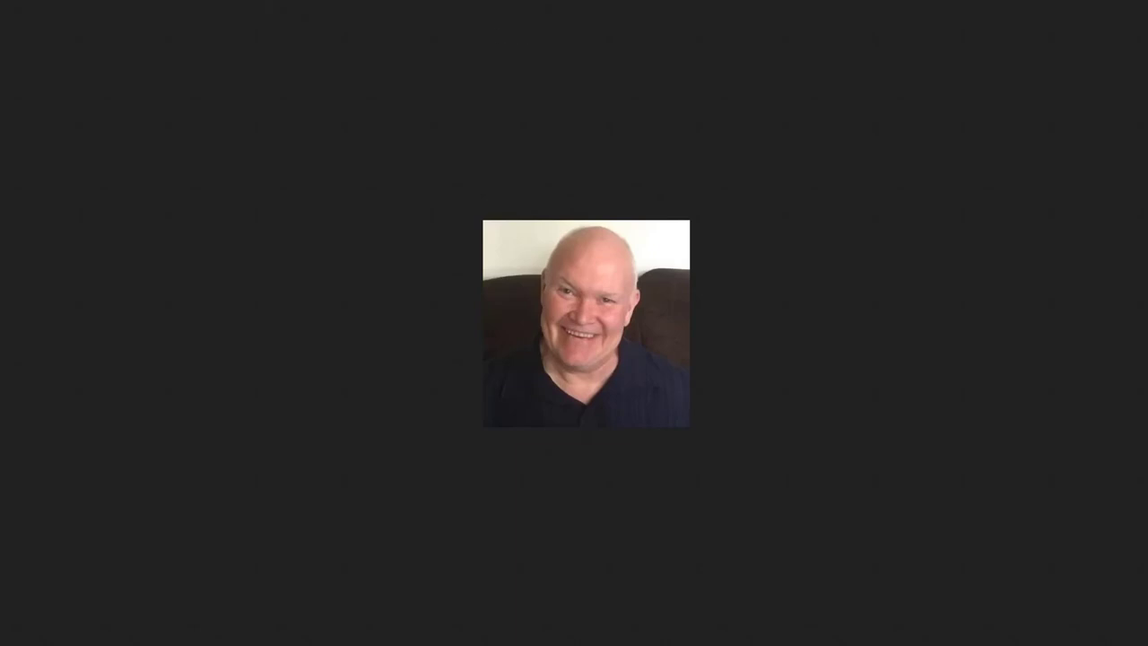
{"action": "key", "text": "ctrl+w"}
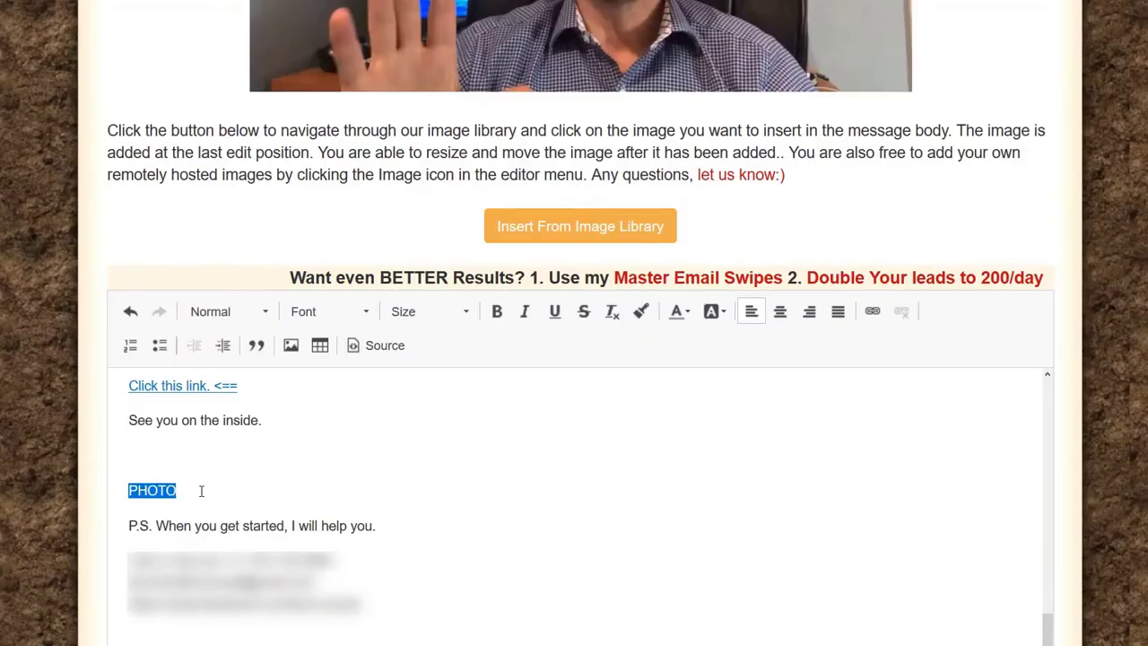
Step: Replace the PHOTO placeholder with the hosted image from its pasted URL, width set to 200
{"action": "left_click", "coordinate": [176, 500]}
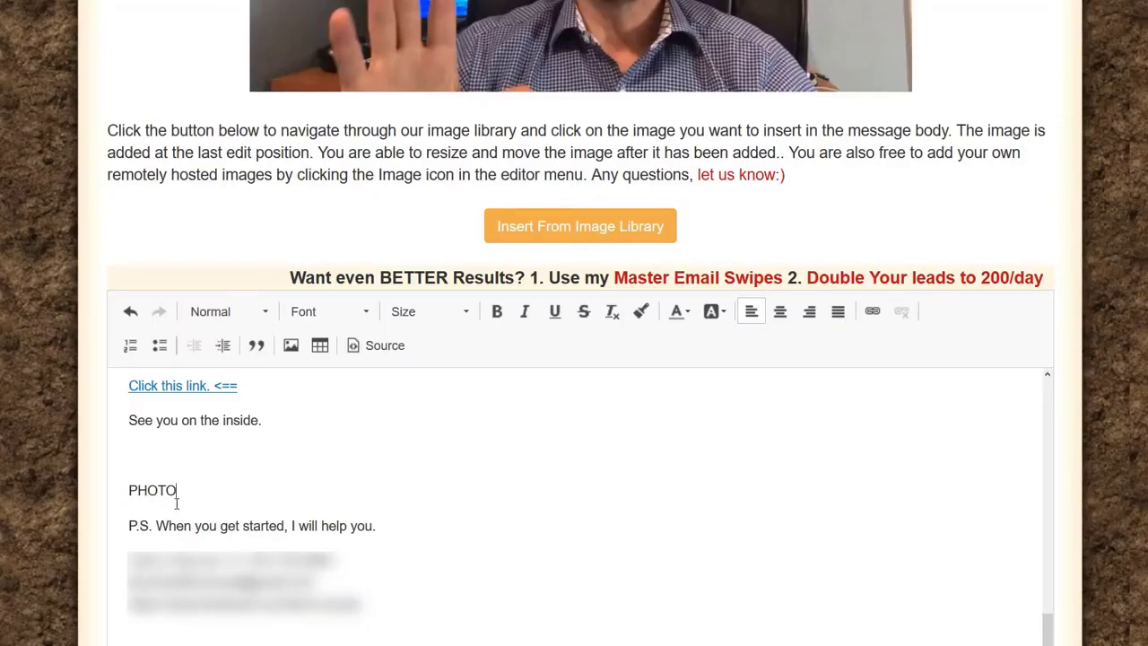
{"action": "left_click_drag", "start_coordinate": [177, 489], "coordinate": [93, 487]}
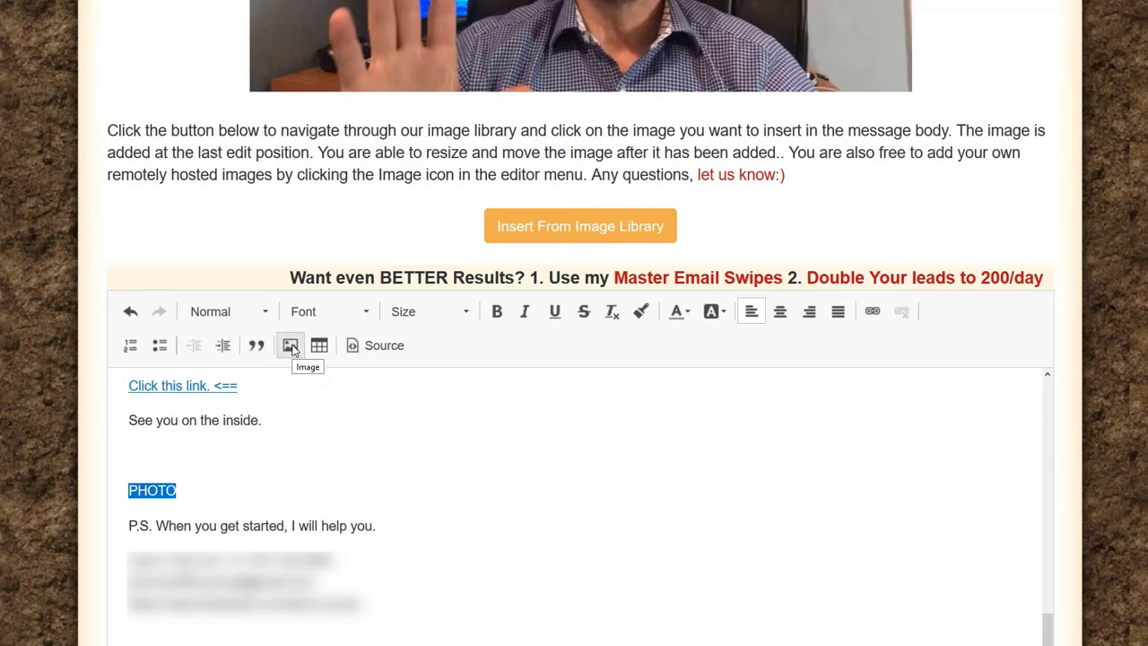
{"action": "left_click", "coordinate": [291, 346]}
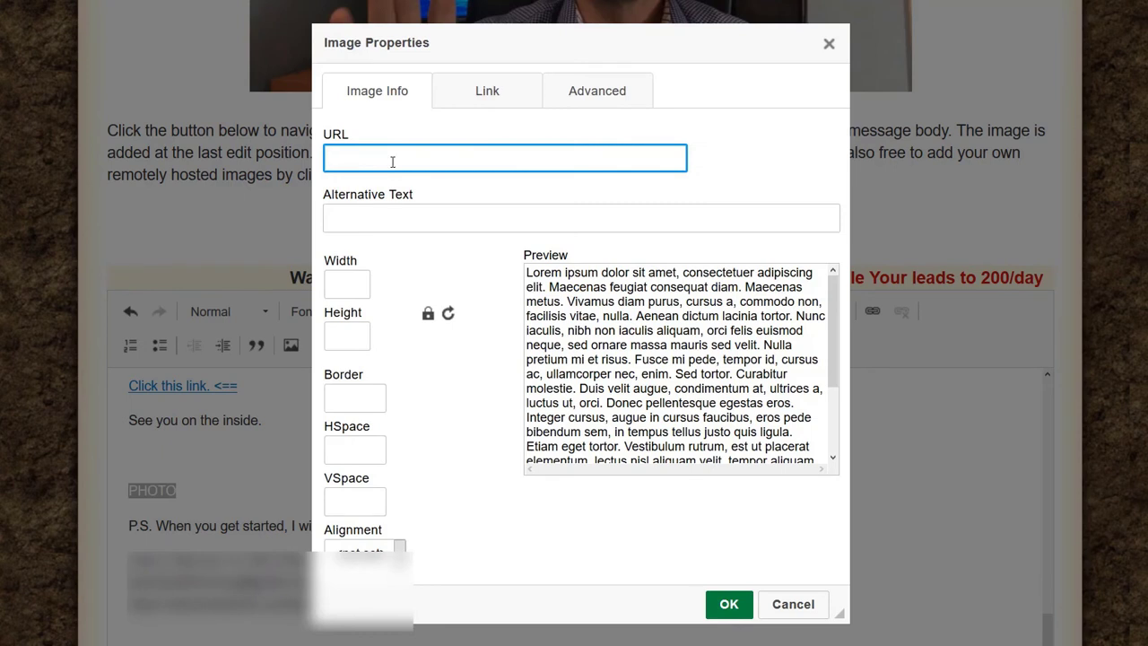
{"action": "key", "text": "ctrl+v"}
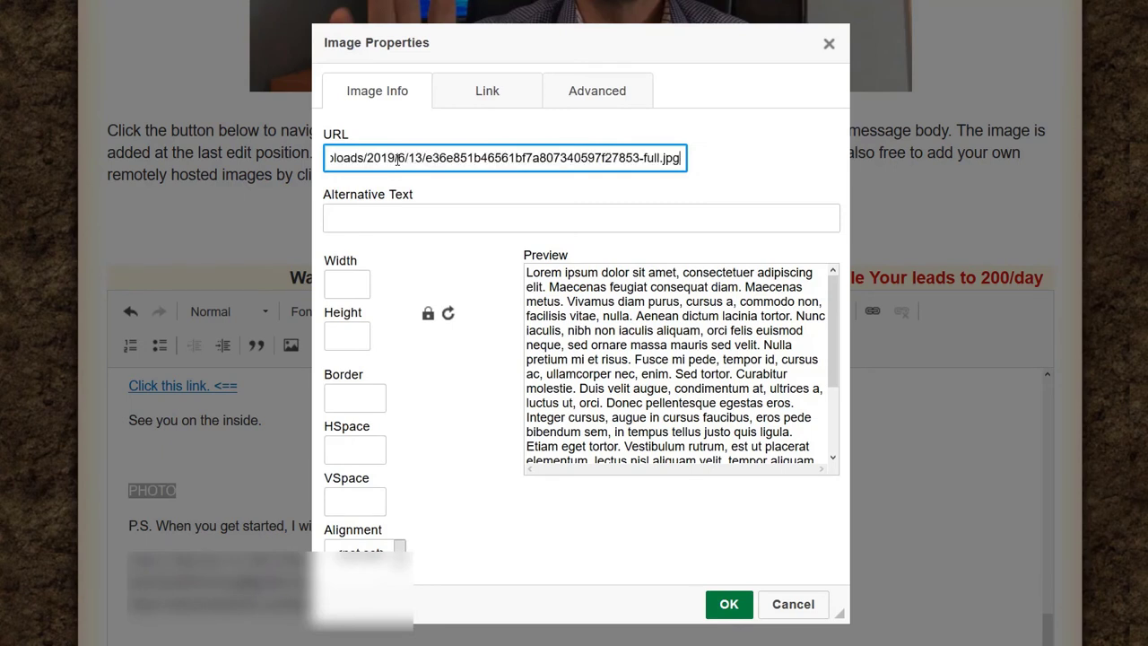
{"action": "left_click", "coordinate": [355, 280]}
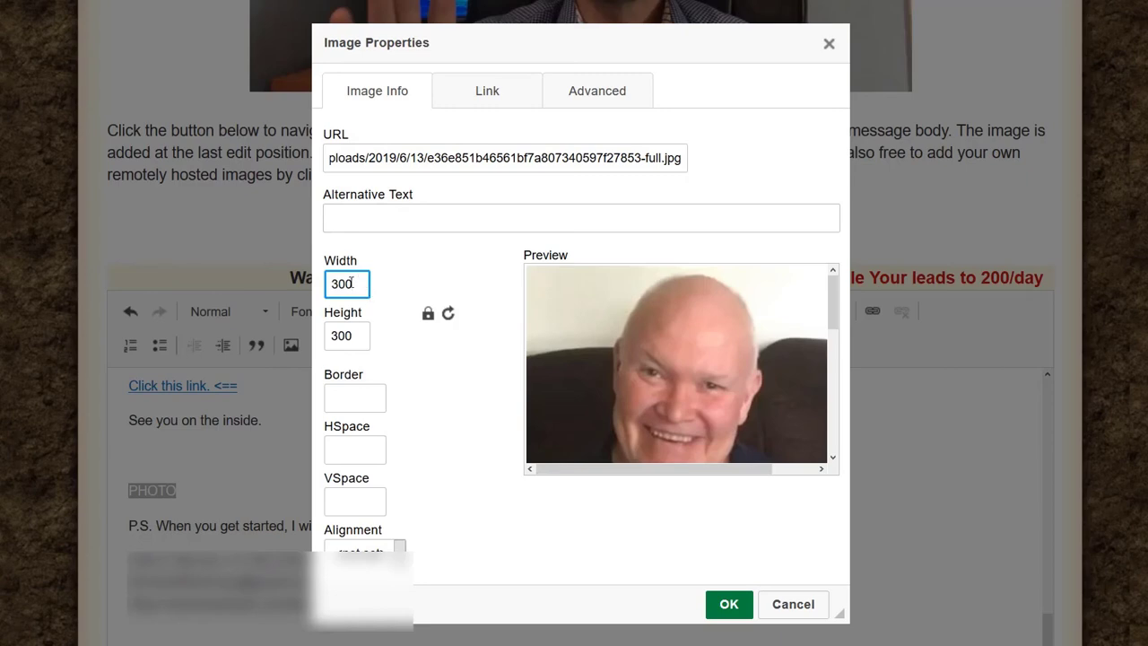
{"action": "left_click_drag", "start_coordinate": [351, 284], "coordinate": [292, 278]}
{"action": "type", "text": "200"}
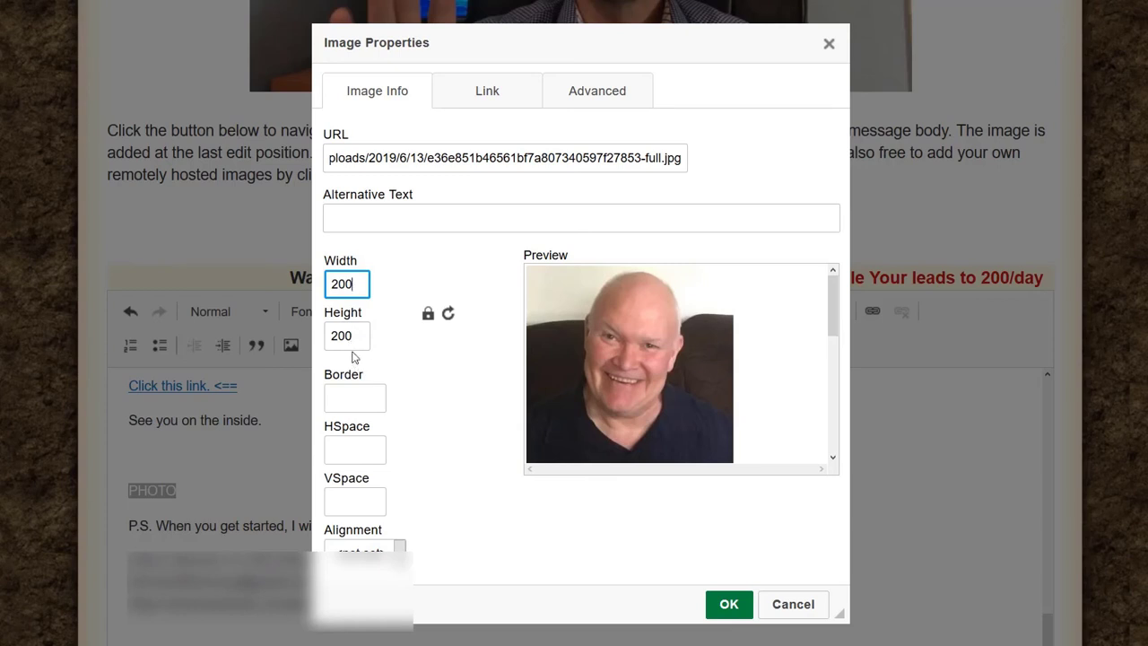
Step: Link the image to the referral URL from the notes file, opening in New Window (_blank)
{"action": "key", "text": "alt+Tab"}
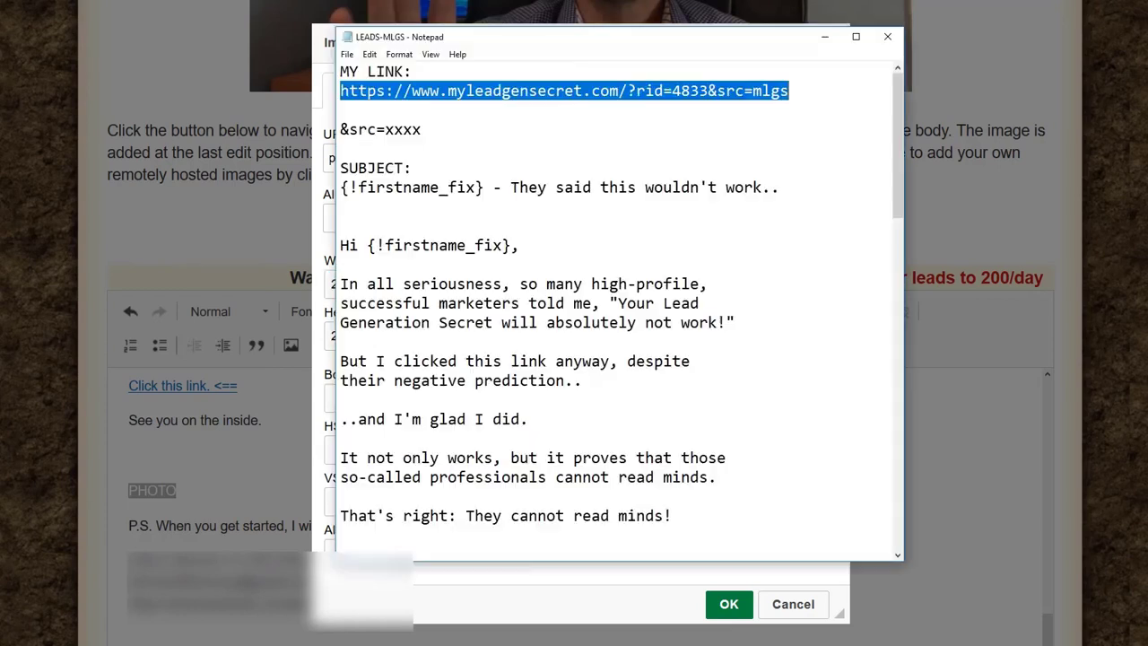
{"action": "right_click", "coordinate": [662, 91]}
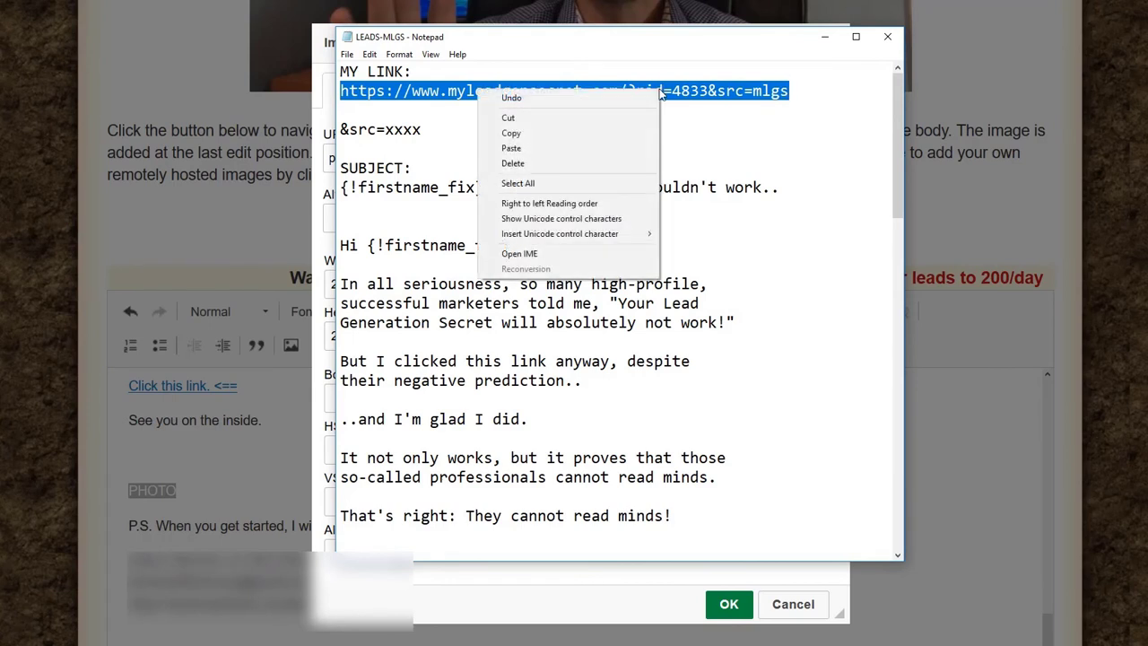
{"action": "left_click", "coordinate": [532, 136]}
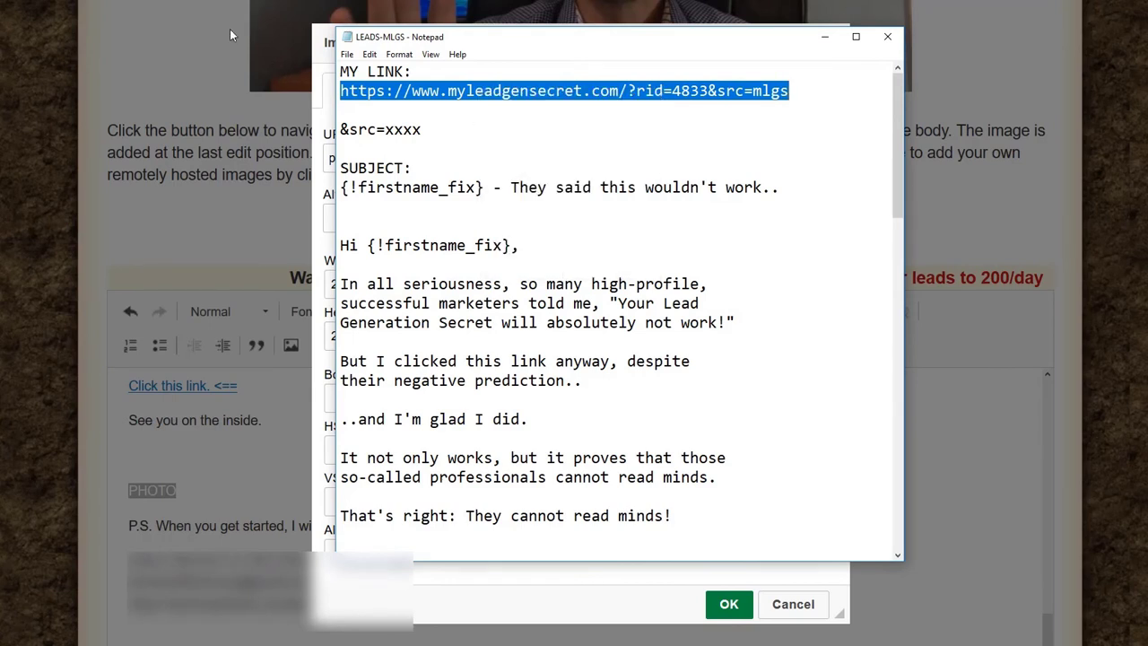
{"action": "left_click", "coordinate": [168, 58]}
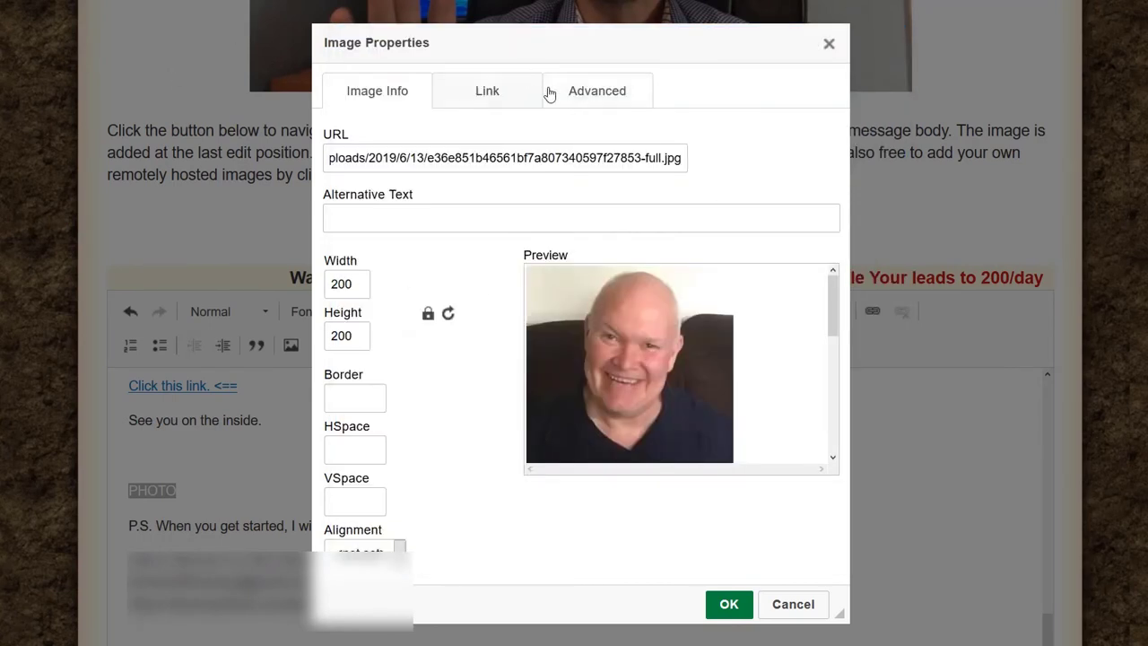
{"action": "left_click", "coordinate": [488, 94]}
{"action": "left_click", "coordinate": [454, 149]}
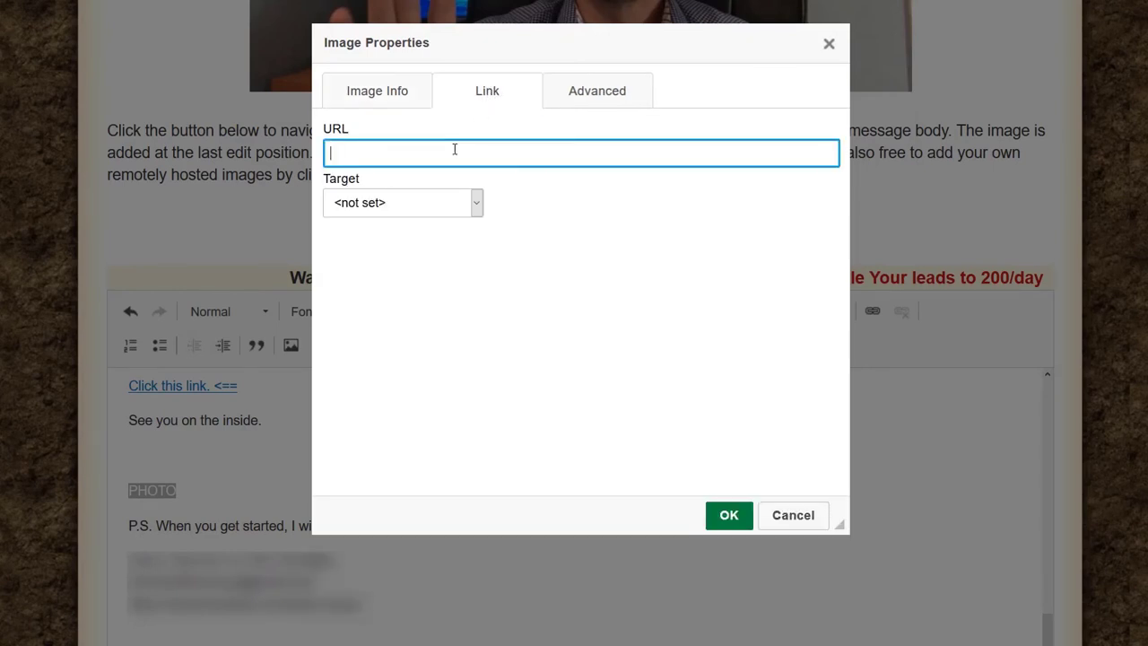
{"action": "key", "text": "ctrl+v"}
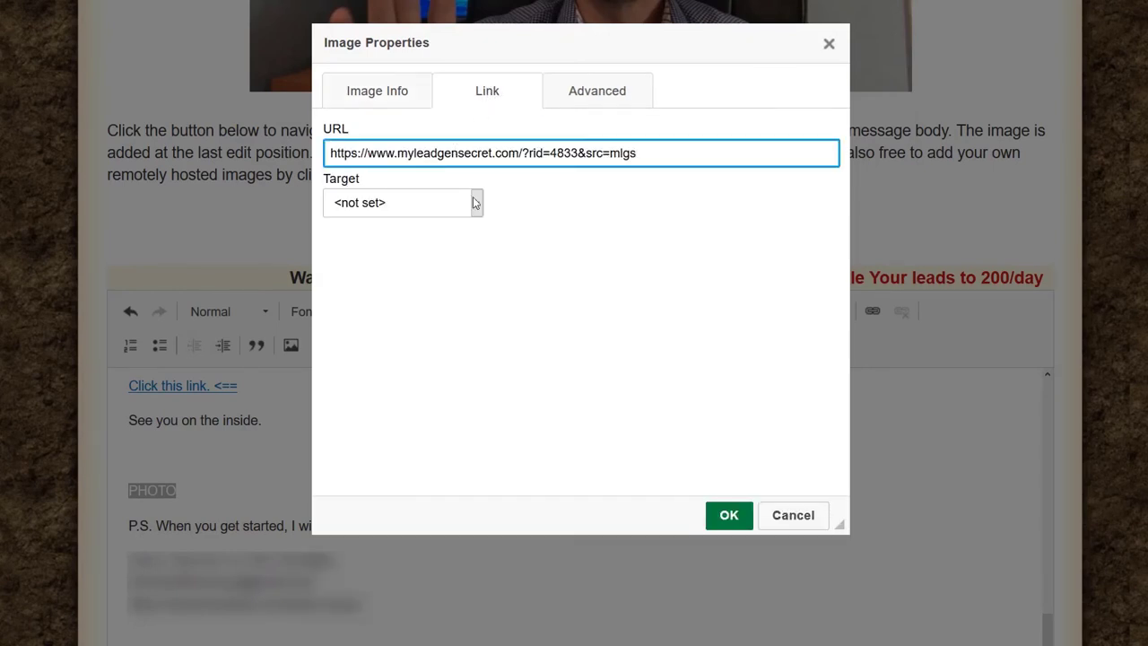
{"action": "left_click", "coordinate": [475, 202]}
{"action": "left_click", "coordinate": [413, 253]}
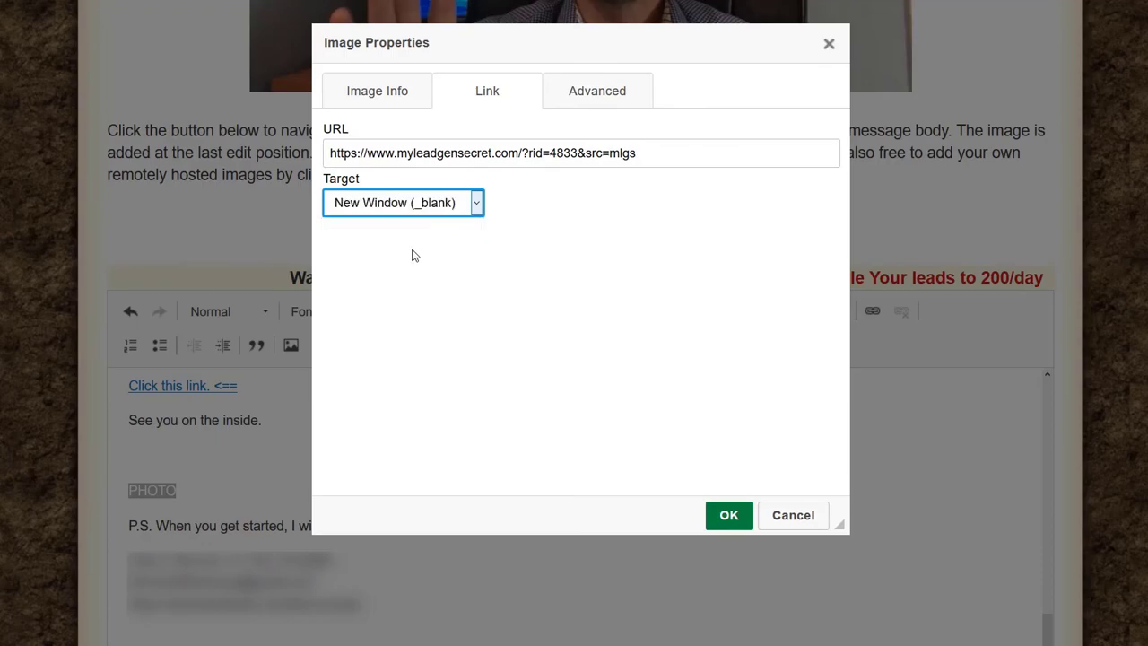
{"action": "left_click", "coordinate": [731, 515]}
{"action": "scroll", "coordinate": [275, 447], "scroll_direction": "down", "scroll_amount": 1}
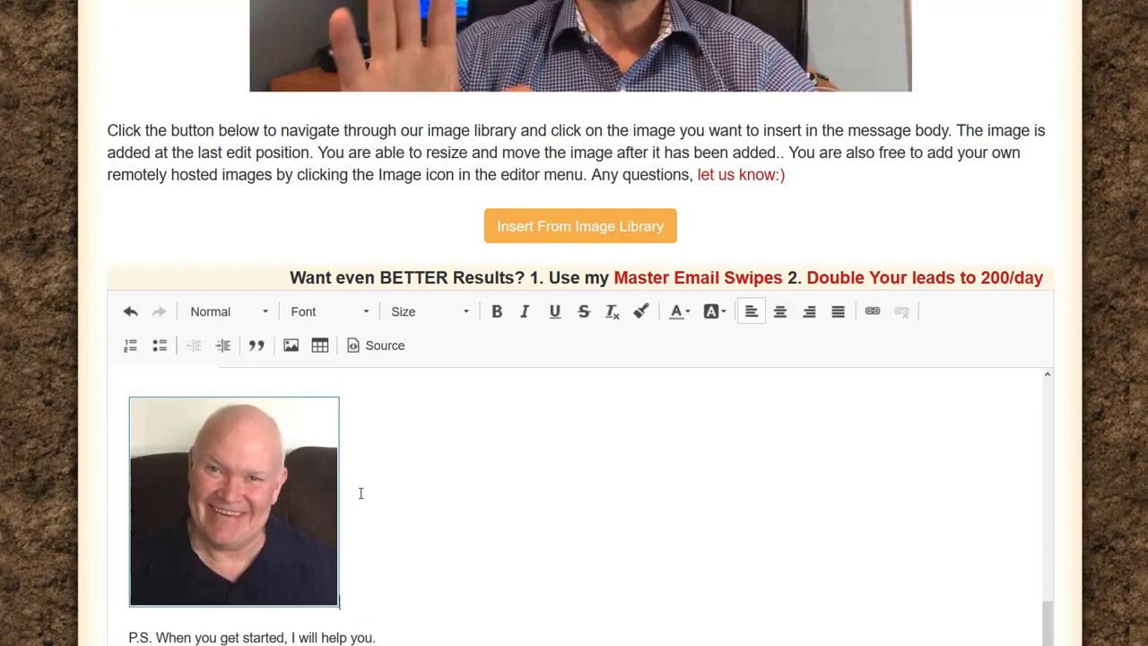
Step: Make 'P.S.' bold, then select the third signature line to copy it
{"action": "scroll", "coordinate": [359, 494], "scroll_direction": "up", "scroll_amount": 2}
{"action": "scroll", "coordinate": [355, 498], "scroll_direction": "down", "scroll_amount": 2}
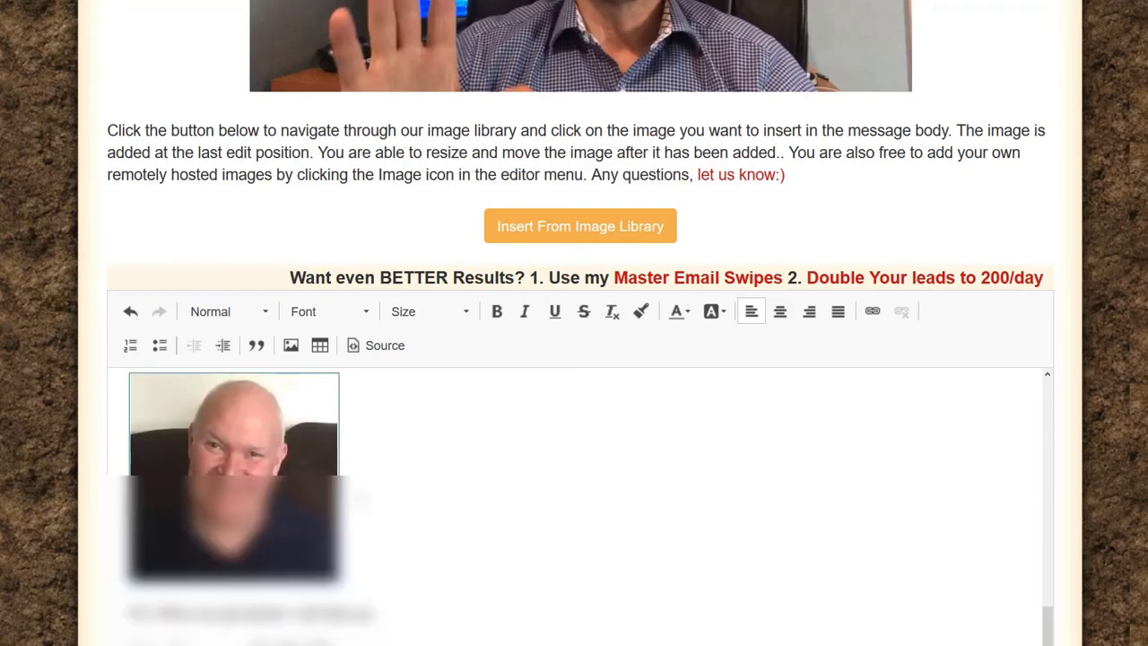
{"action": "scroll", "coordinate": [358, 498], "scroll_direction": "up", "scroll_amount": 2}
{"action": "scroll", "coordinate": [358, 498], "scroll_direction": "down", "scroll_amount": 3}
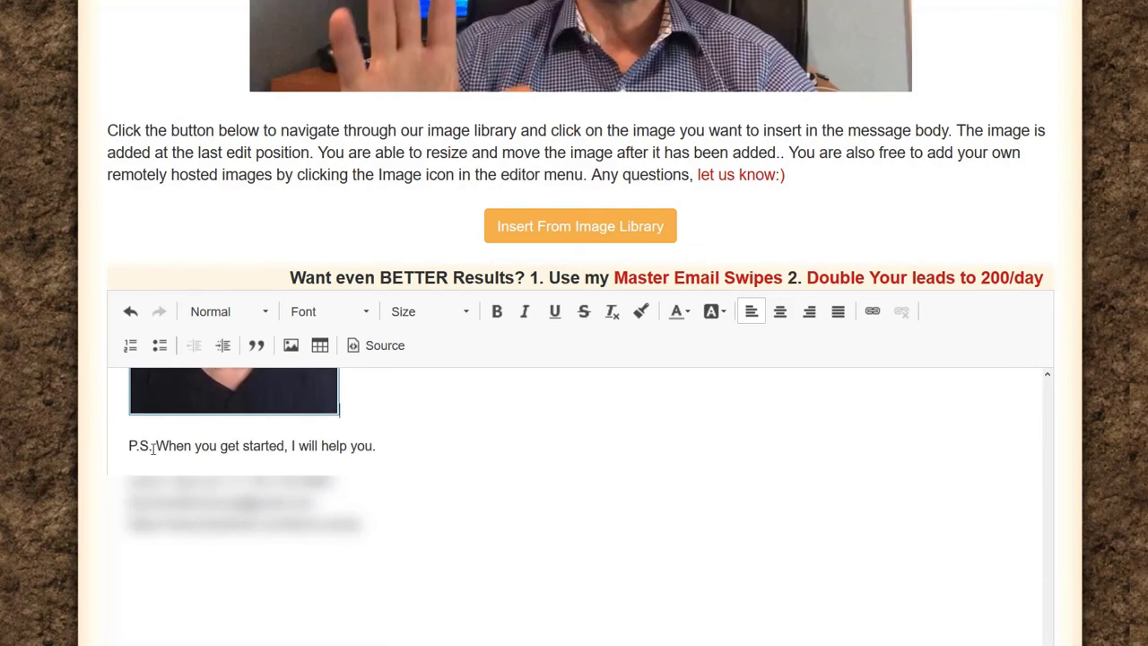
{"action": "left_click_drag", "start_coordinate": [152, 446], "coordinate": [128, 445]}
{"action": "left_click", "coordinate": [496, 312]}
{"action": "left_click_drag", "start_coordinate": [359, 523], "coordinate": [100, 526]}
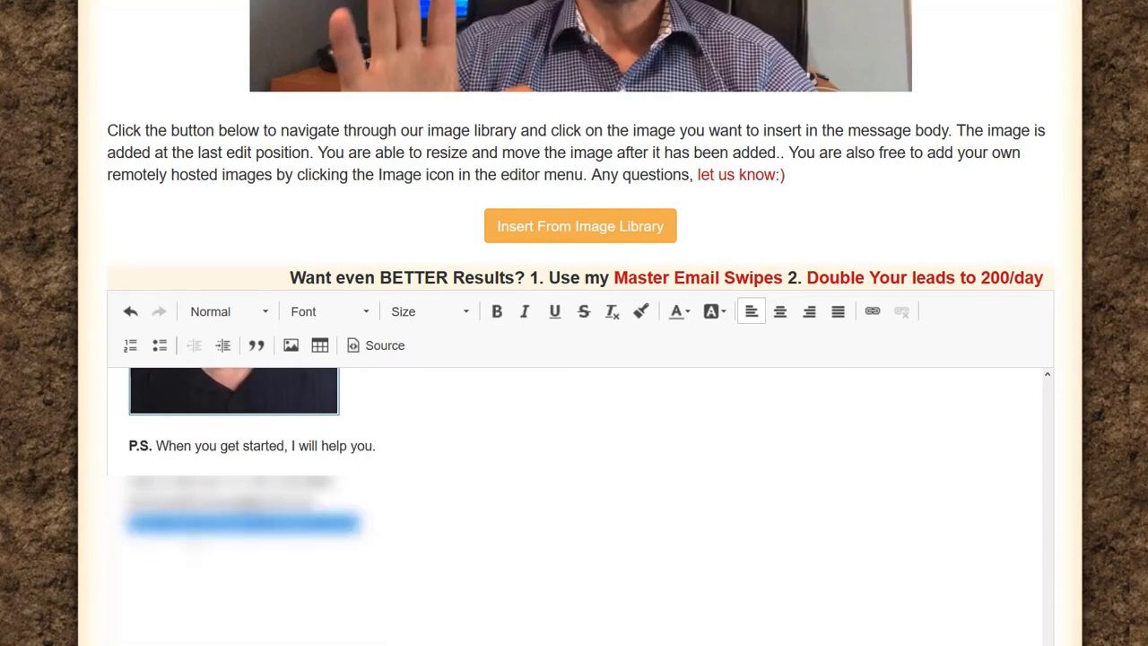
{"action": "right_click", "coordinate": [298, 529]}
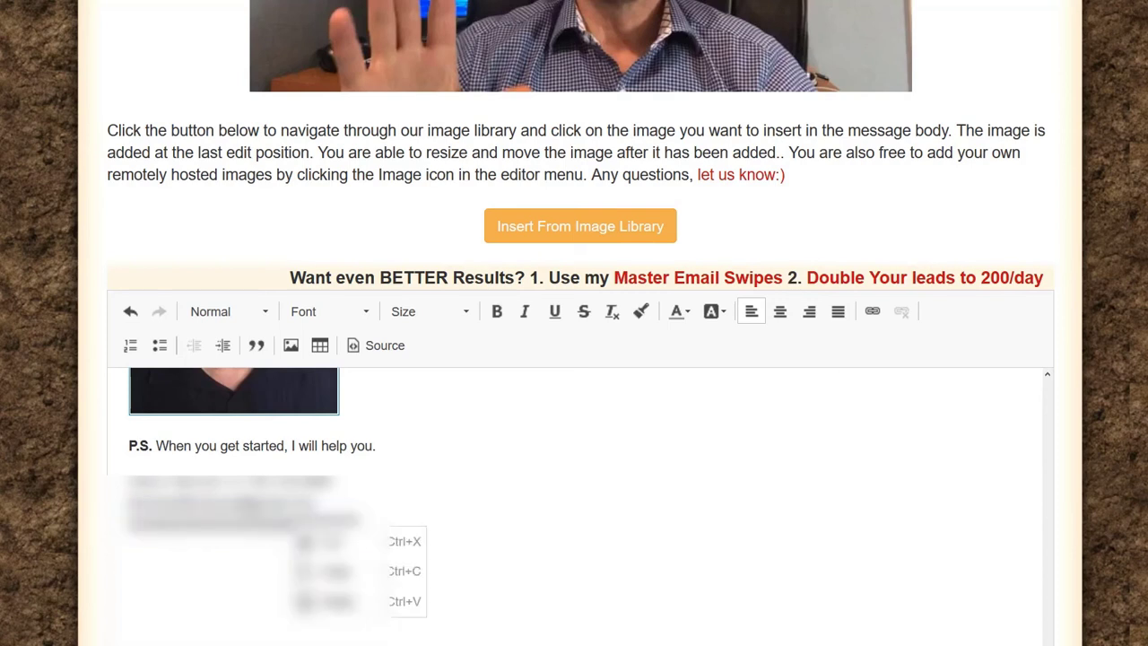
{"action": "left_click", "coordinate": [332, 570]}
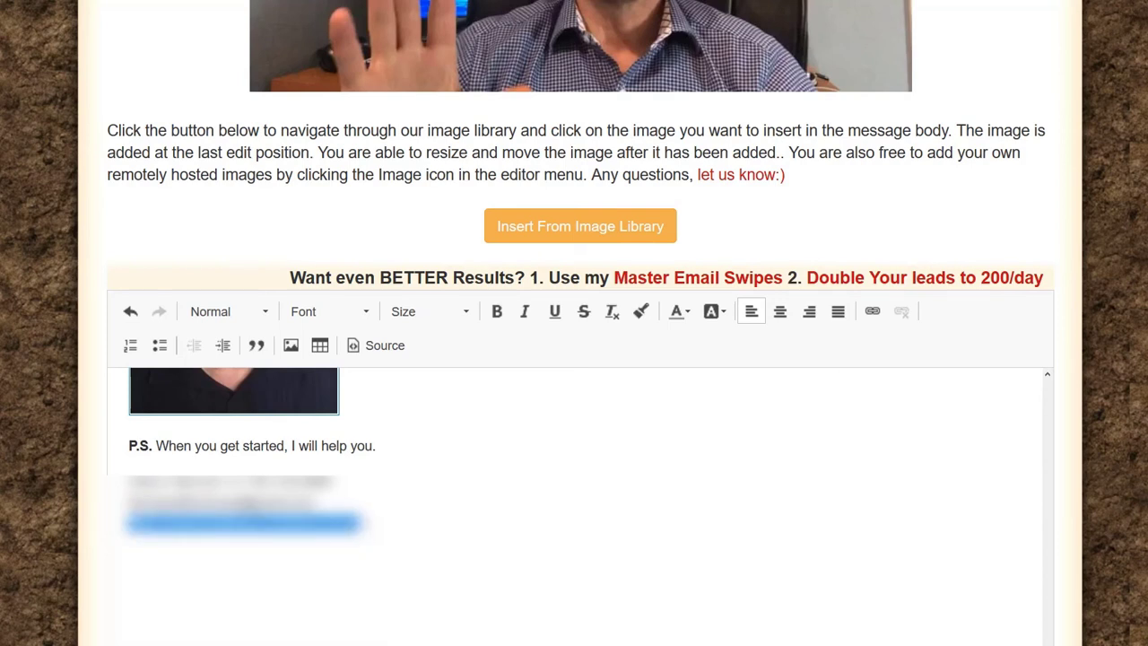
{"action": "left_click_drag", "start_coordinate": [361, 522], "coordinate": [82, 531]}
{"action": "left_click", "coordinate": [873, 311]}
{"action": "key", "text": "ctrl+v"}
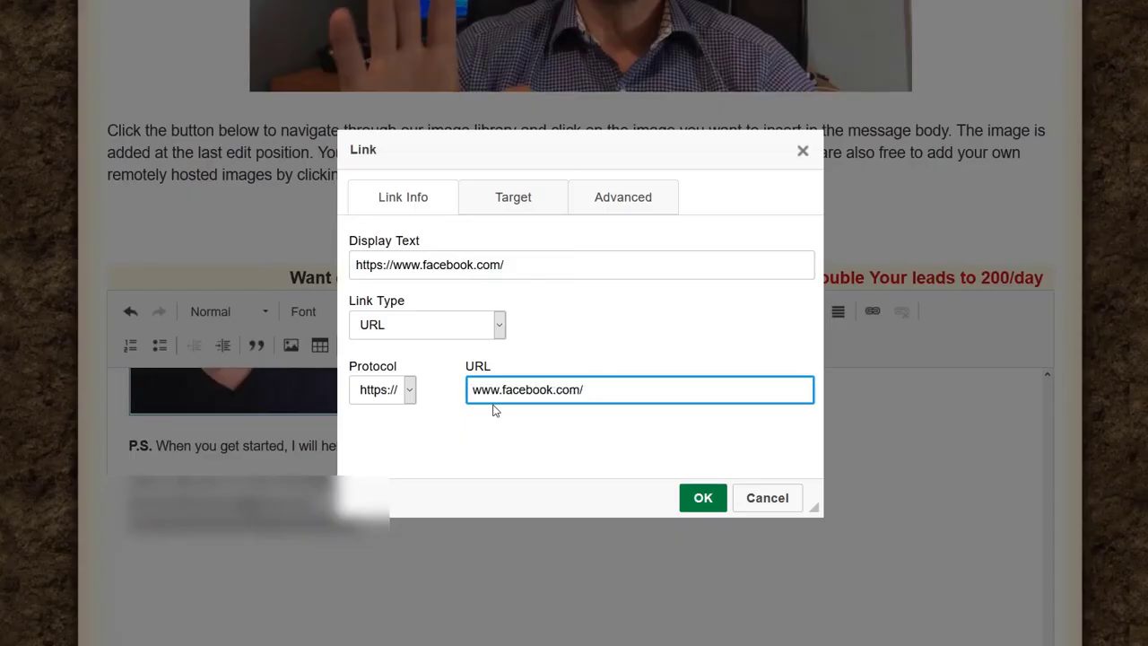
{"action": "left_click", "coordinate": [519, 197]}
{"action": "left_click", "coordinate": [502, 265]}
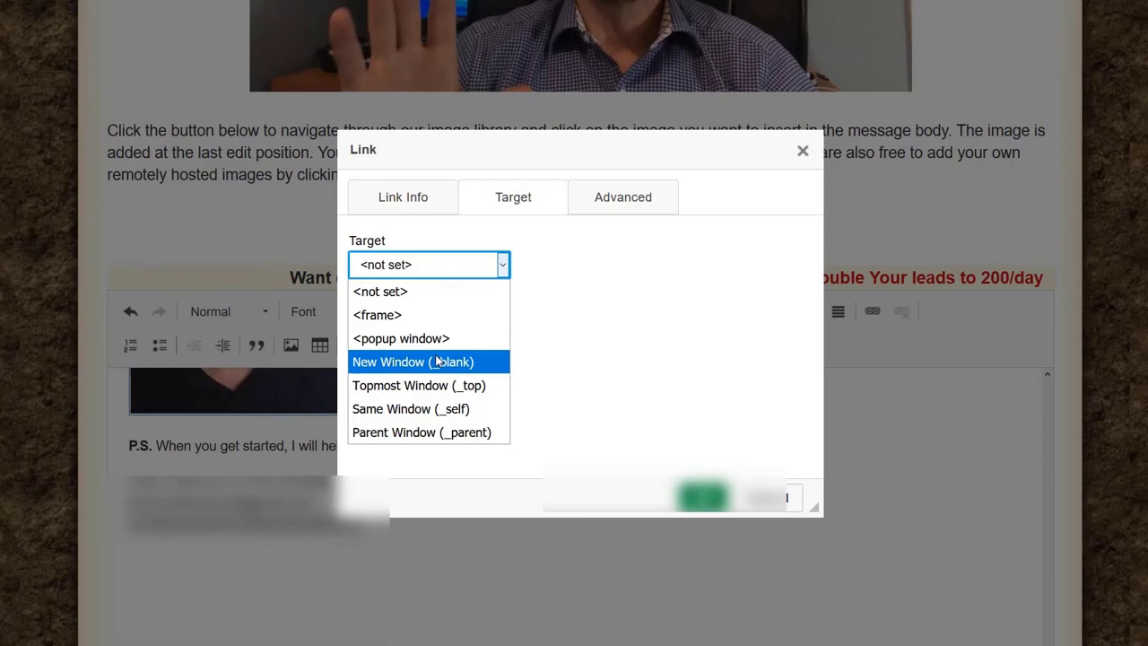
{"action": "left_click", "coordinate": [437, 361]}
{"action": "left_click", "coordinate": [704, 497]}
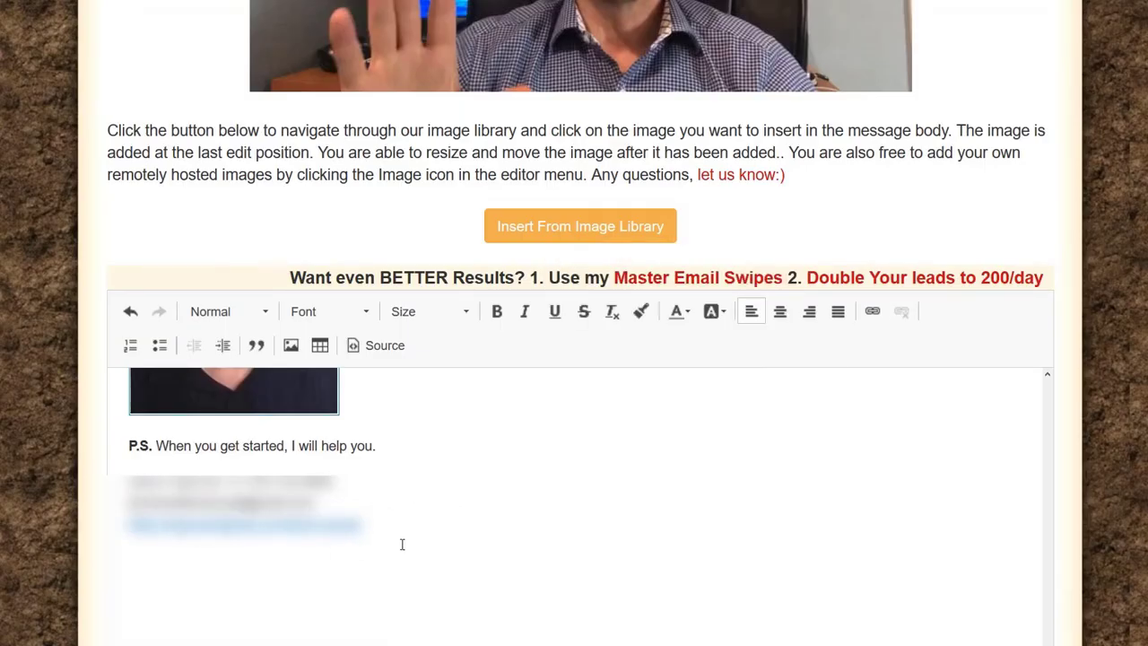
{"action": "scroll", "coordinate": [432, 504], "scroll_direction": "up", "scroll_amount": 15}
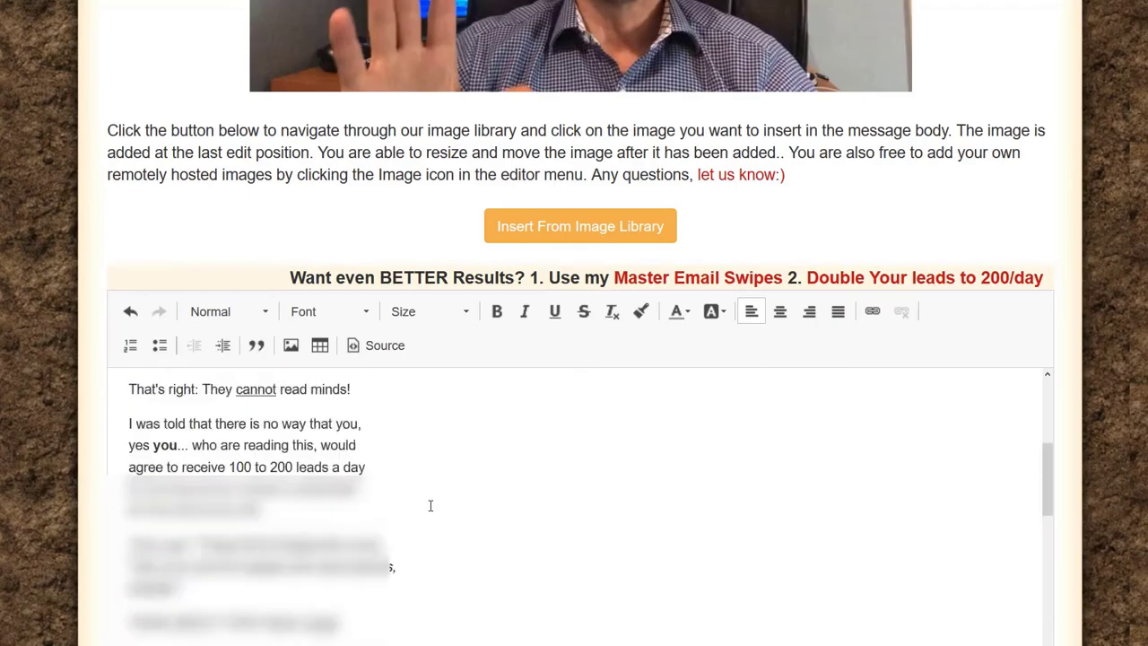
{"action": "scroll", "coordinate": [794, 363], "scroll_direction": "down", "scroll_amount": 8}
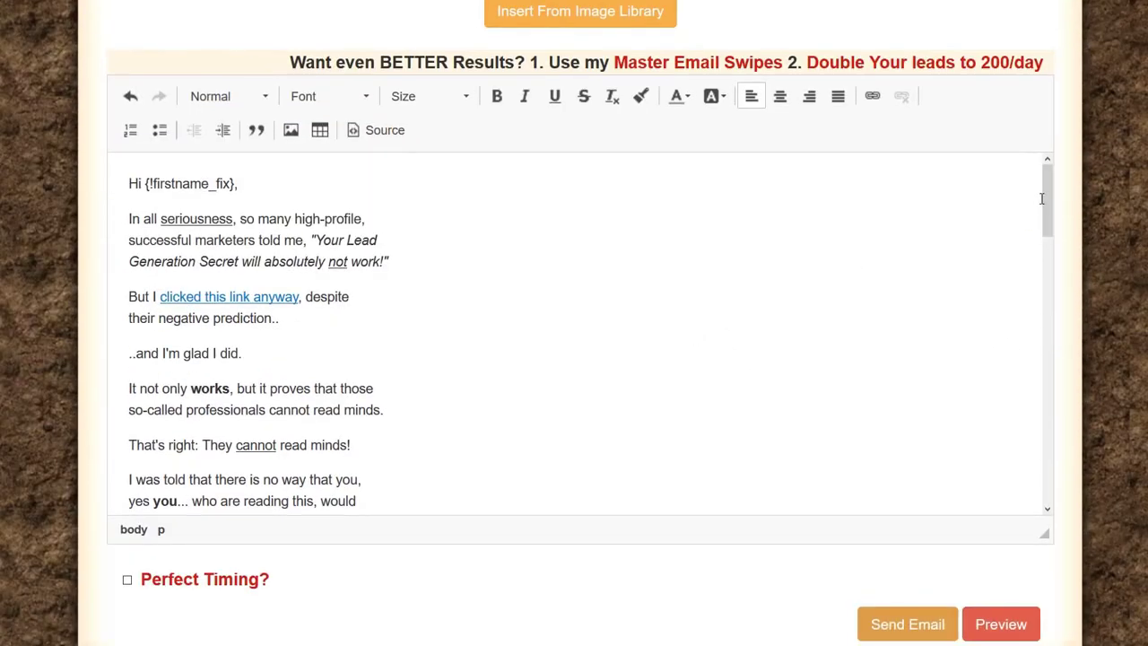
{"action": "mouse_move", "coordinate": [1045, 190]}
{"action": "left_mouse_down"}
{"action": "mouse_move", "coordinate": [1055, 432]}
{"action": "mouse_move", "coordinate": [1064, 344]}
{"action": "mouse_move", "coordinate": [1061, 202]}
{"action": "mouse_move", "coordinate": [1030, 481]}
{"action": "left_mouse_up"}
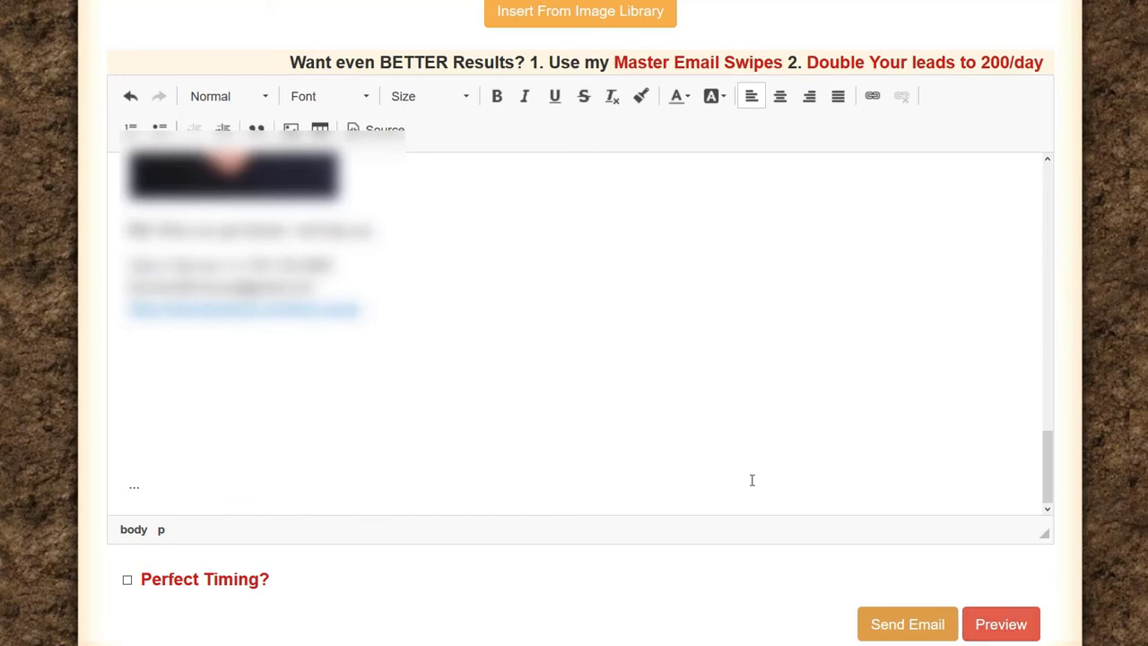
{"action": "scroll", "coordinate": [758, 498], "scroll_direction": "down", "scroll_amount": 2}
Step: Open the email preview, review the subject and opening, and test the 'clicked this link anyway' link
{"action": "left_click", "coordinate": [1001, 505]}
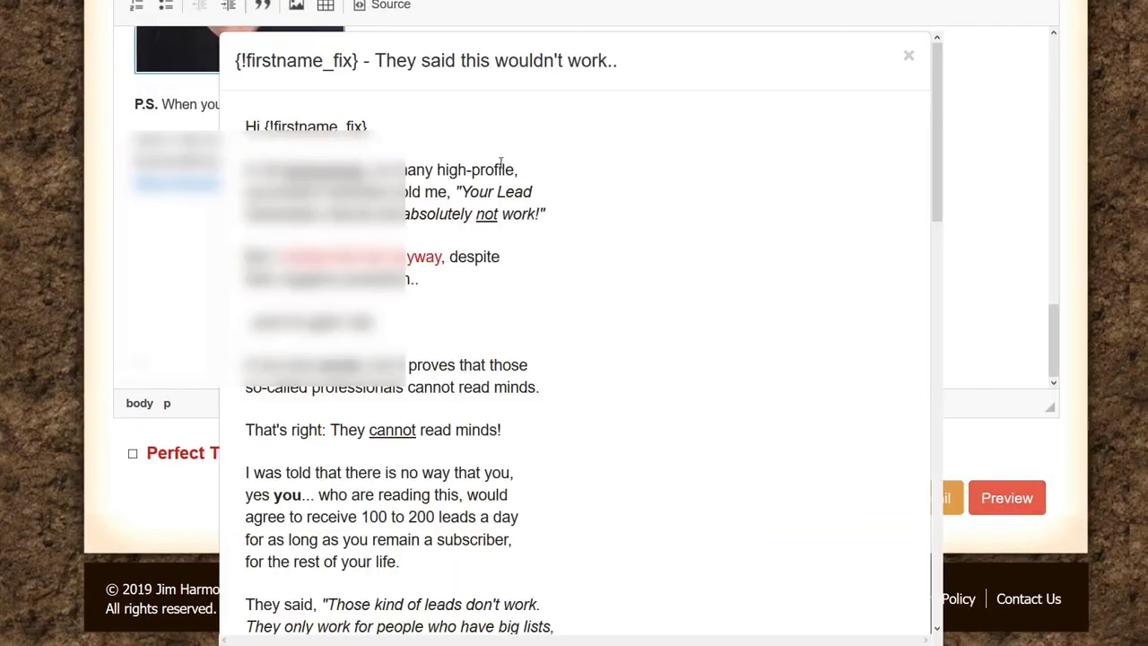
{"action": "left_click_drag", "start_coordinate": [638, 63], "coordinate": [204, 78]}
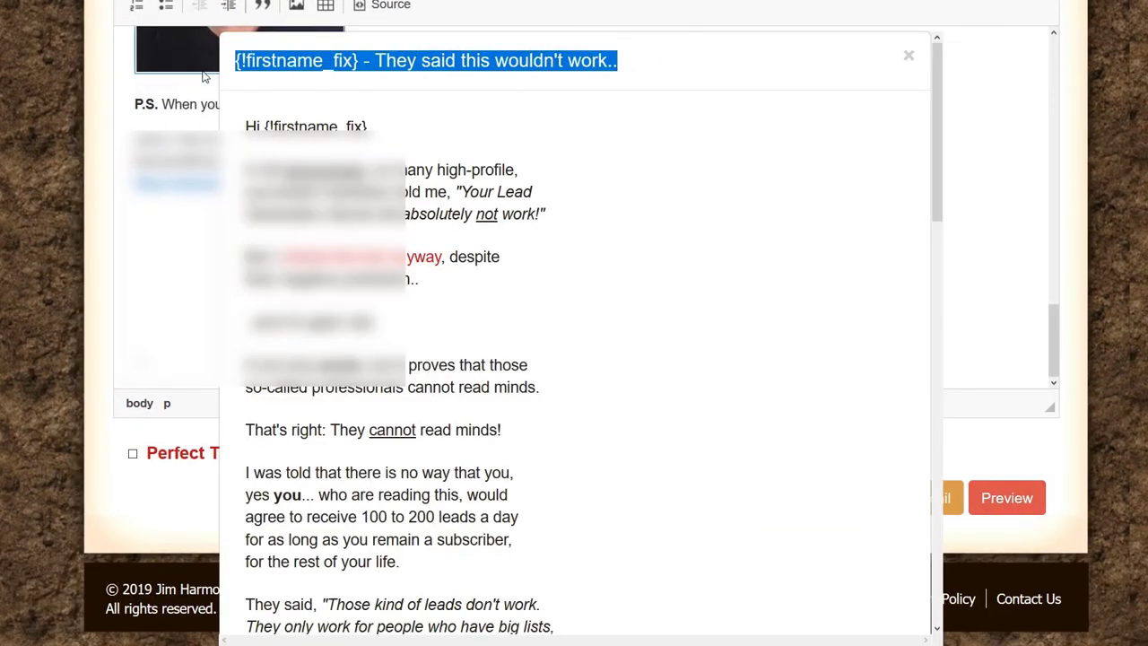
{"action": "left_click_drag", "start_coordinate": [382, 172], "coordinate": [368, 192]}
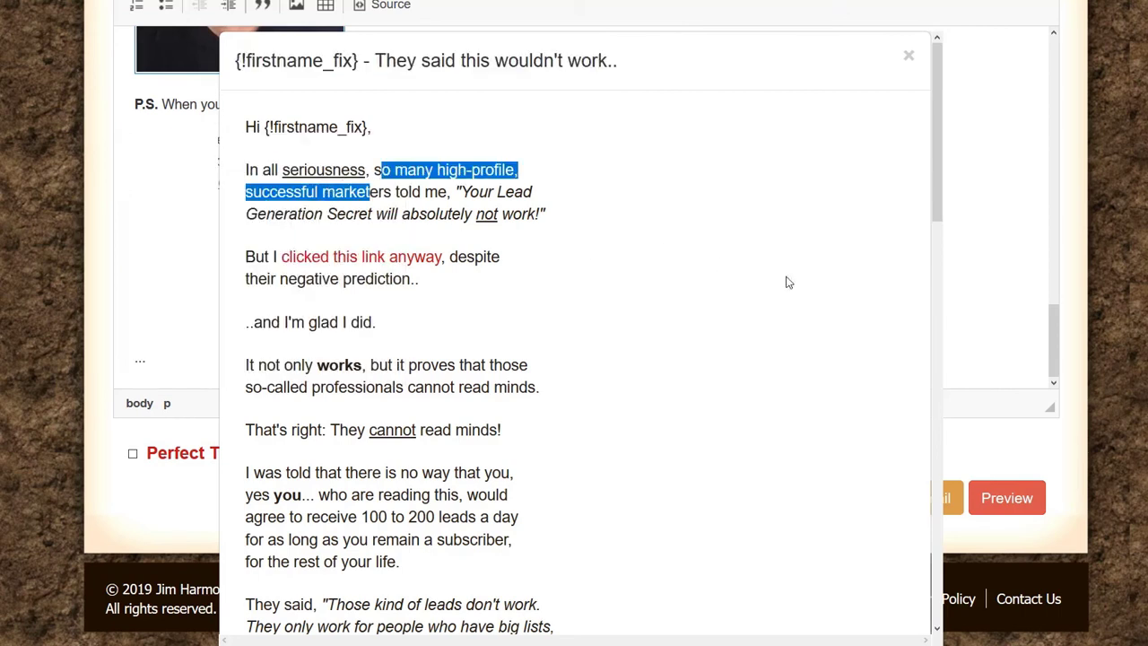
{"action": "left_click", "coordinate": [596, 281]}
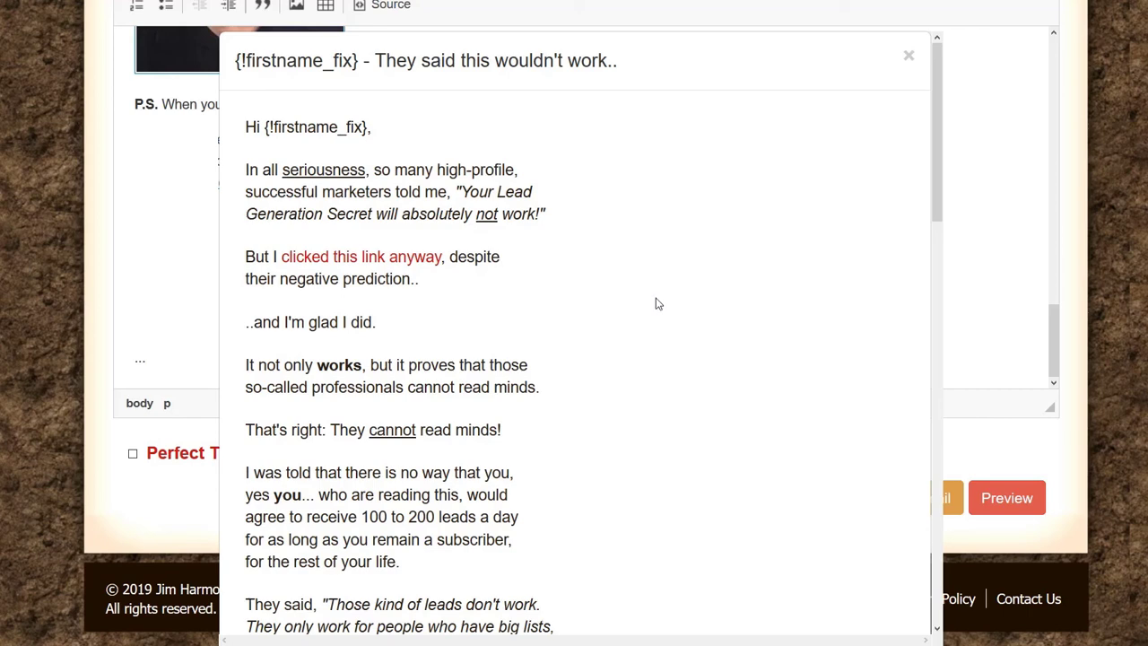
{"action": "scroll", "coordinate": [632, 294], "scroll_direction": "down", "scroll_amount": 2}
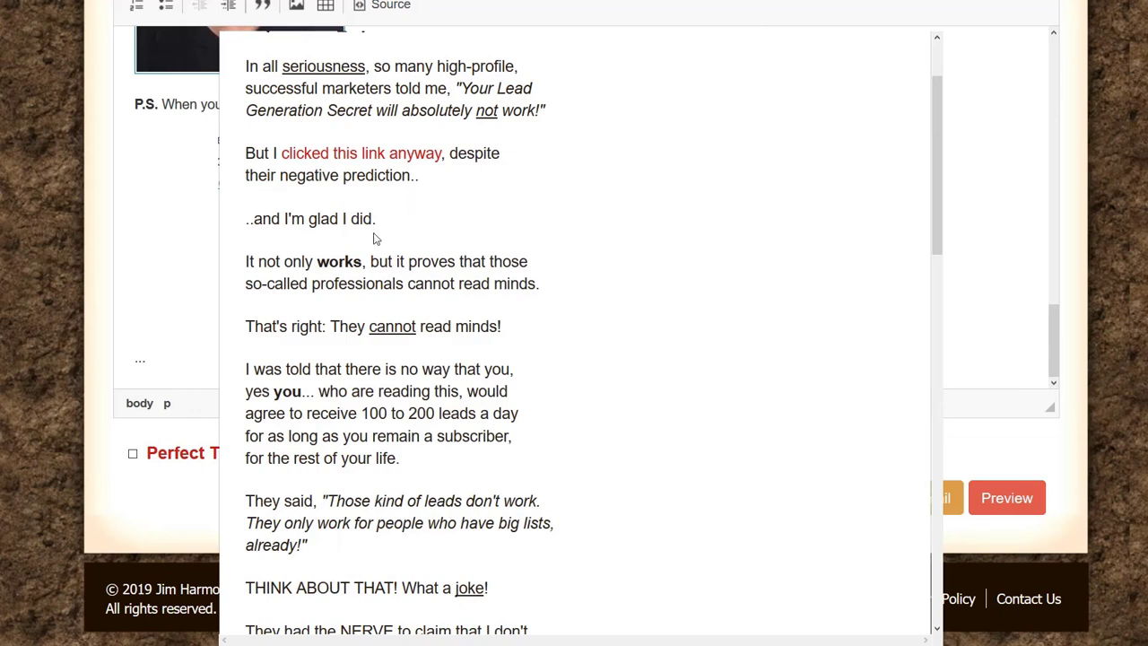
{"action": "left_click", "coordinate": [375, 155]}
Step: Scroll further down the preview and test the 'coming on board' link
{"action": "scroll", "coordinate": [386, 233], "scroll_direction": "down", "scroll_amount": 3}
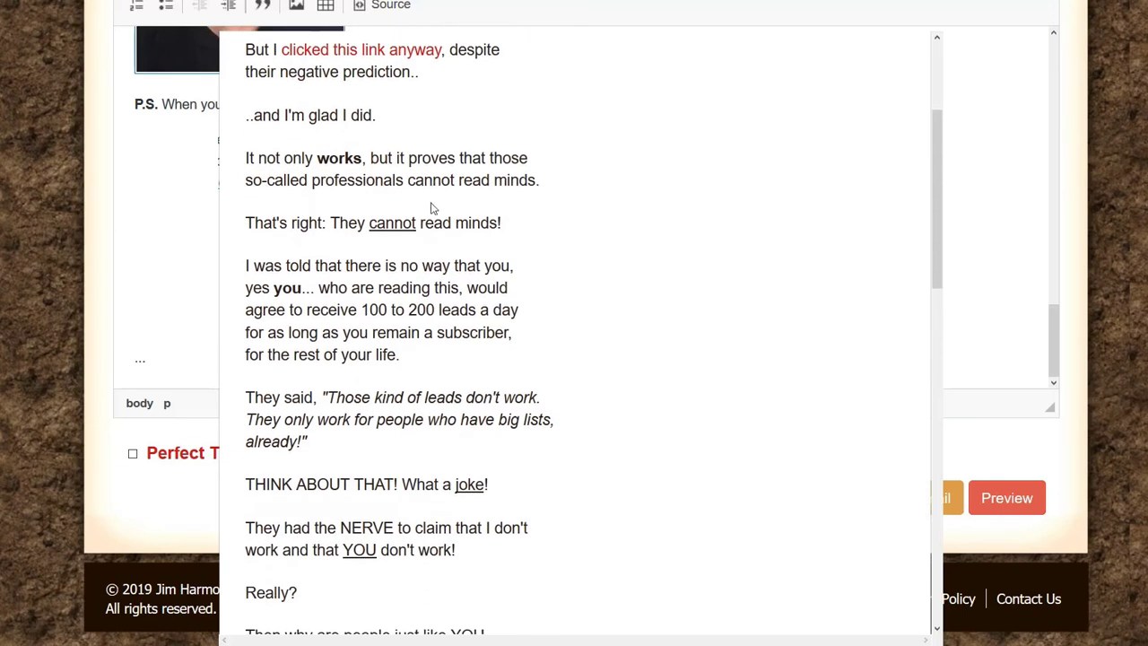
{"action": "scroll", "coordinate": [447, 218], "scroll_direction": "down", "scroll_amount": 3}
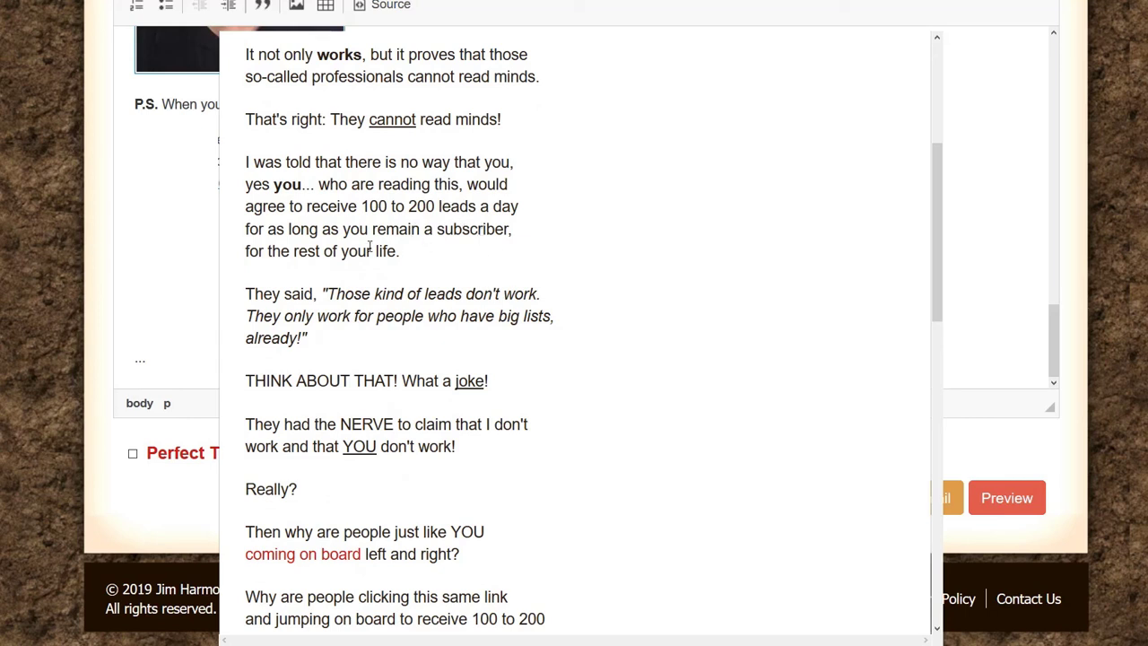
{"action": "scroll", "coordinate": [370, 250], "scroll_direction": "down", "scroll_amount": 3}
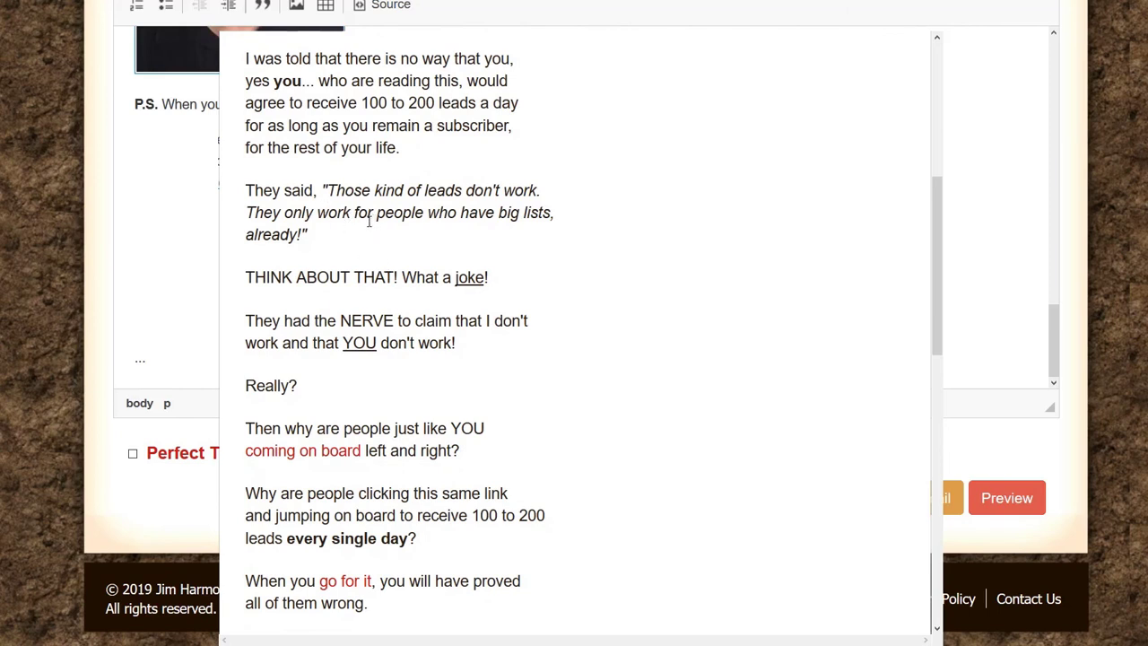
{"action": "scroll", "coordinate": [390, 230], "scroll_direction": "down", "scroll_amount": 3}
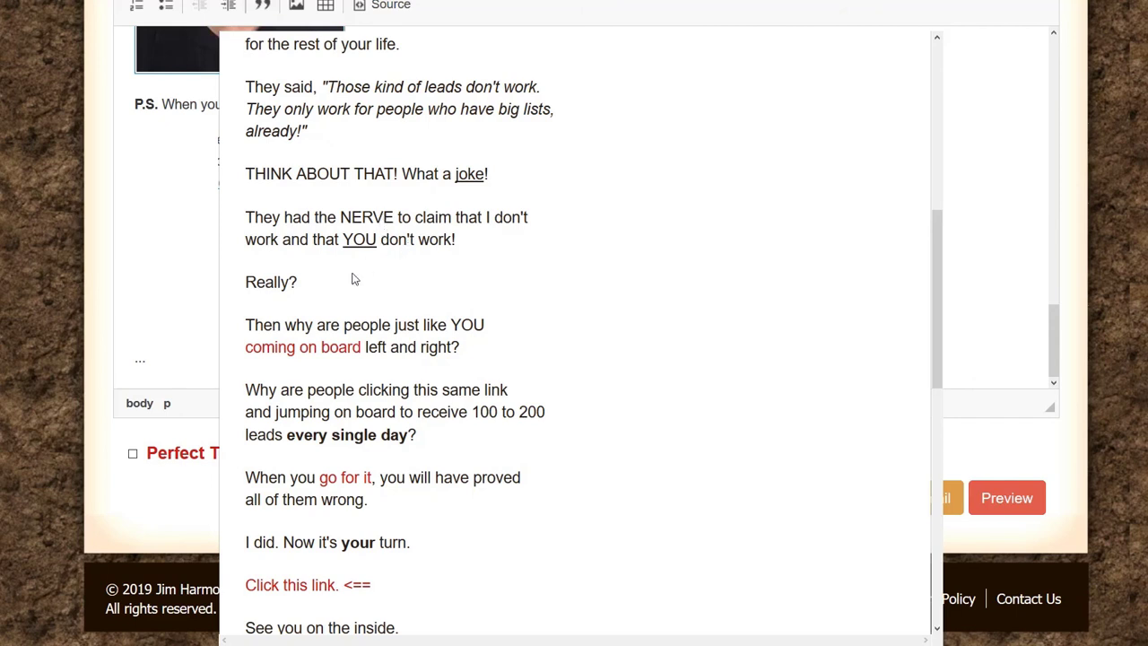
{"action": "scroll", "coordinate": [399, 269], "scroll_direction": "down", "scroll_amount": 3}
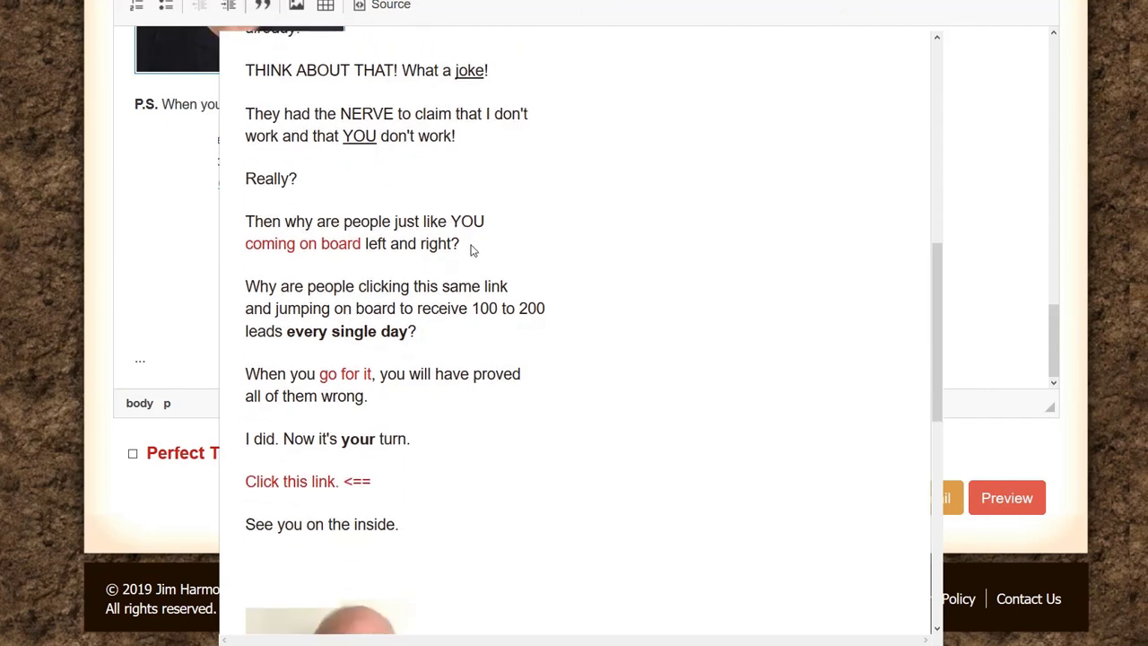
{"action": "left_click", "coordinate": [324, 248]}
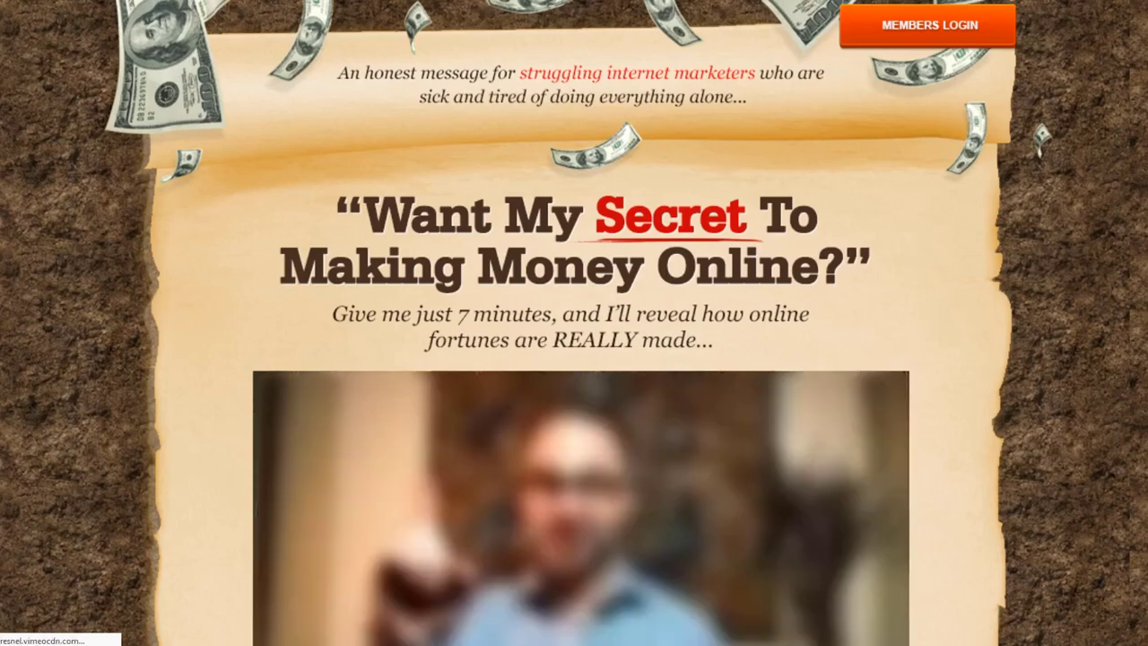
Step: Back in the preview, test the 'go for it' and 'Click this link' links
{"action": "key", "text": "ctrl+w"}
{"action": "left_click_drag", "start_coordinate": [335, 308], "coordinate": [417, 309]}
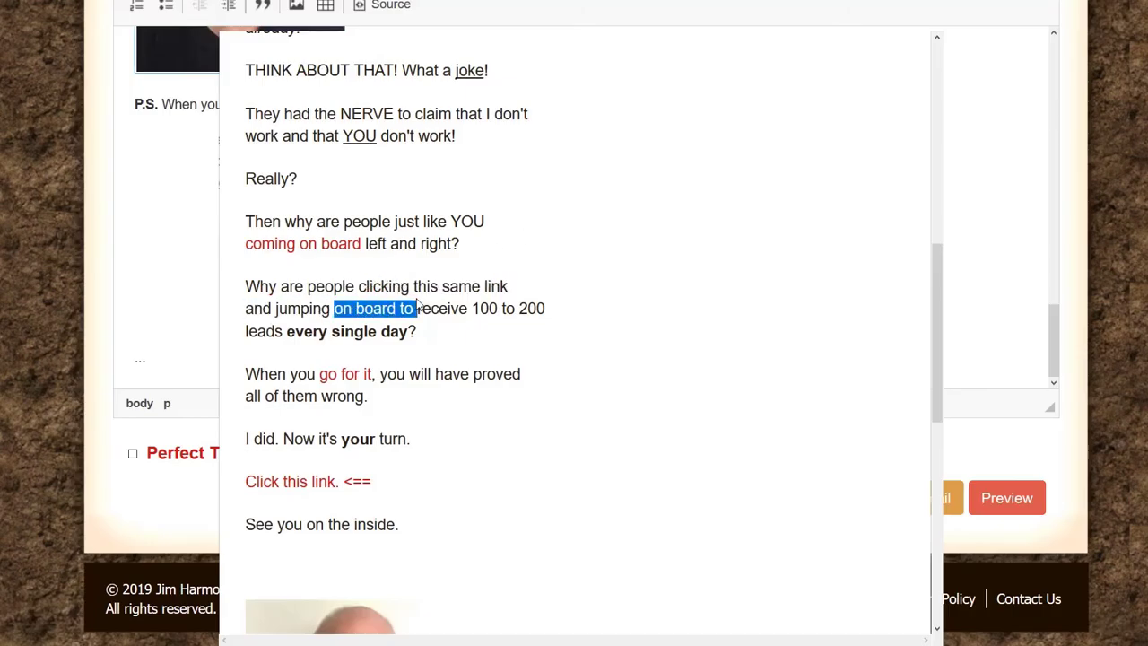
{"action": "left_click", "coordinate": [553, 248]}
{"action": "scroll", "coordinate": [546, 242], "scroll_direction": "down", "scroll_amount": 2}
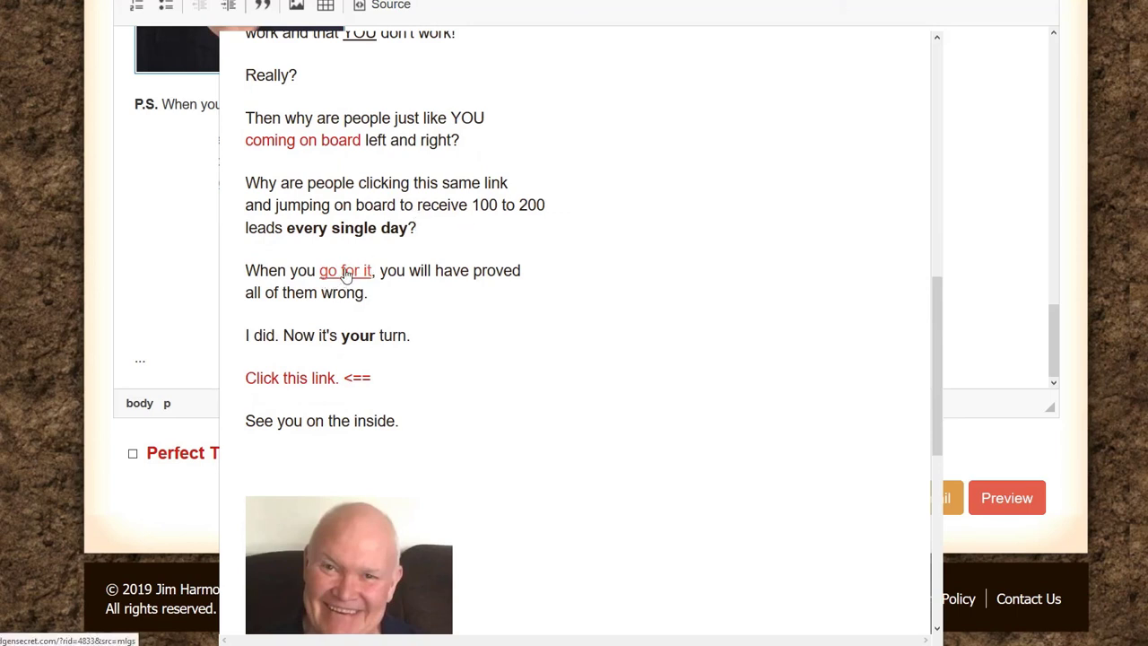
{"action": "left_click", "coordinate": [346, 274]}
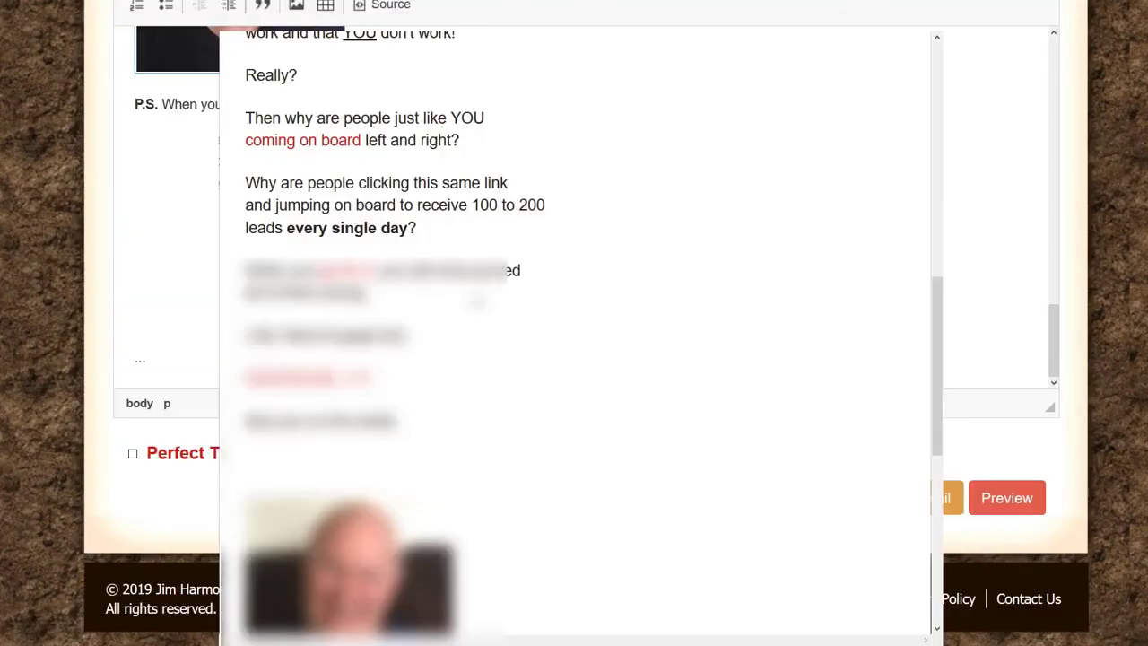
{"action": "scroll", "coordinate": [432, 132], "scroll_direction": "down", "scroll_amount": 5}
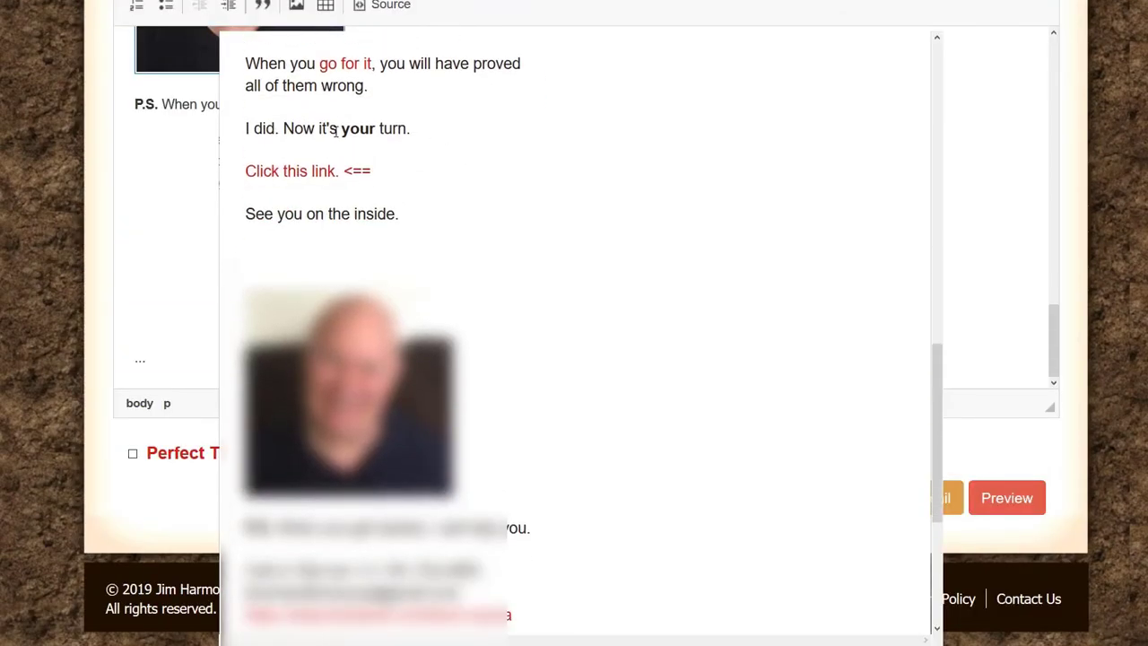
{"action": "left_click", "coordinate": [305, 172]}
Step: Test the portrait photo's link, then close the email preview
{"action": "scroll", "coordinate": [513, 174], "scroll_direction": "down", "scroll_amount": 2}
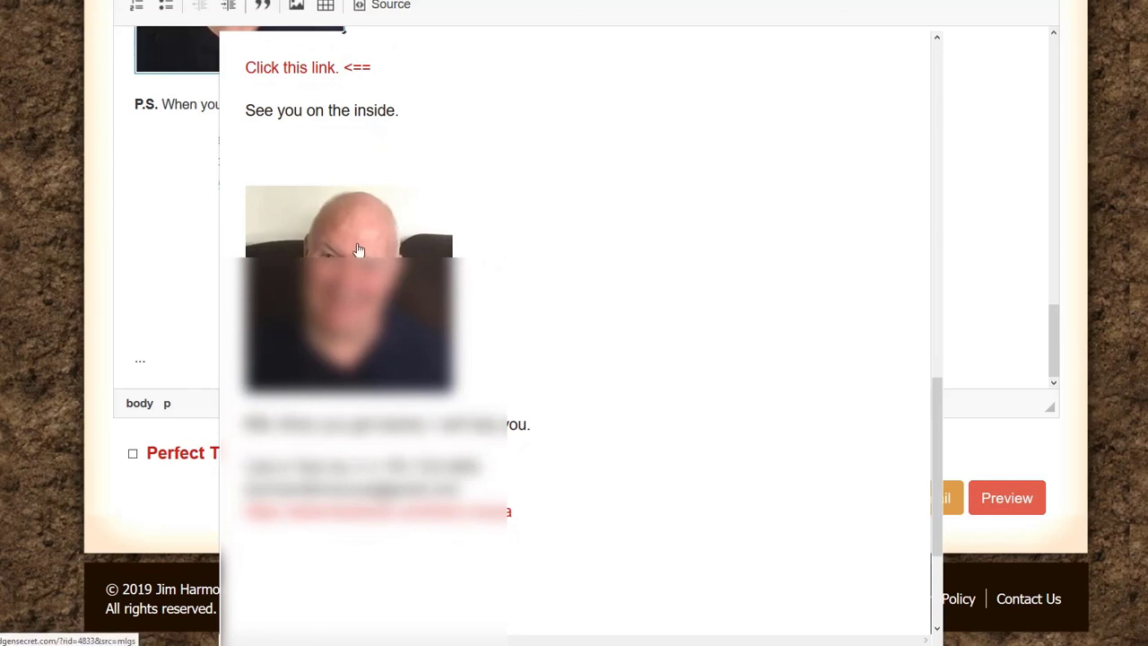
{"action": "left_click", "coordinate": [358, 249]}
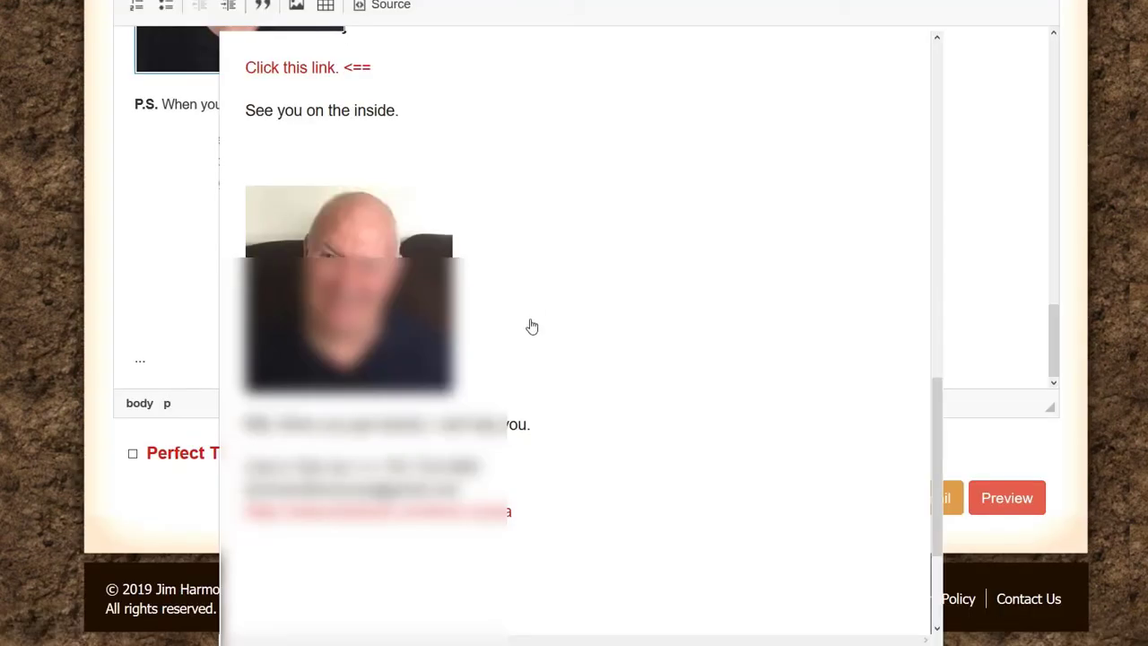
{"action": "scroll", "coordinate": [530, 325], "scroll_direction": "down", "scroll_amount": 3}
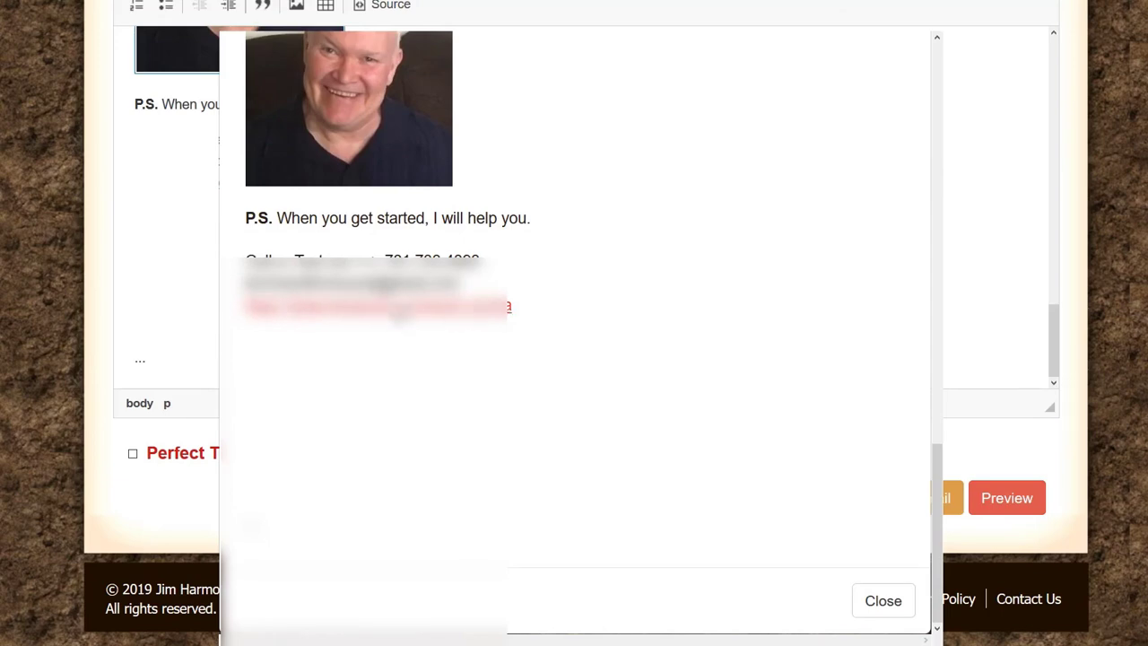
{"action": "left_click", "coordinate": [875, 602]}
Step: Select the whole email body with Ctrl+A, then scroll up to review the leads and subject
{"action": "scroll", "coordinate": [435, 354], "scroll_direction": "up", "scroll_amount": 5}
{"action": "scroll", "coordinate": [442, 359], "scroll_direction": "up", "scroll_amount": 10}
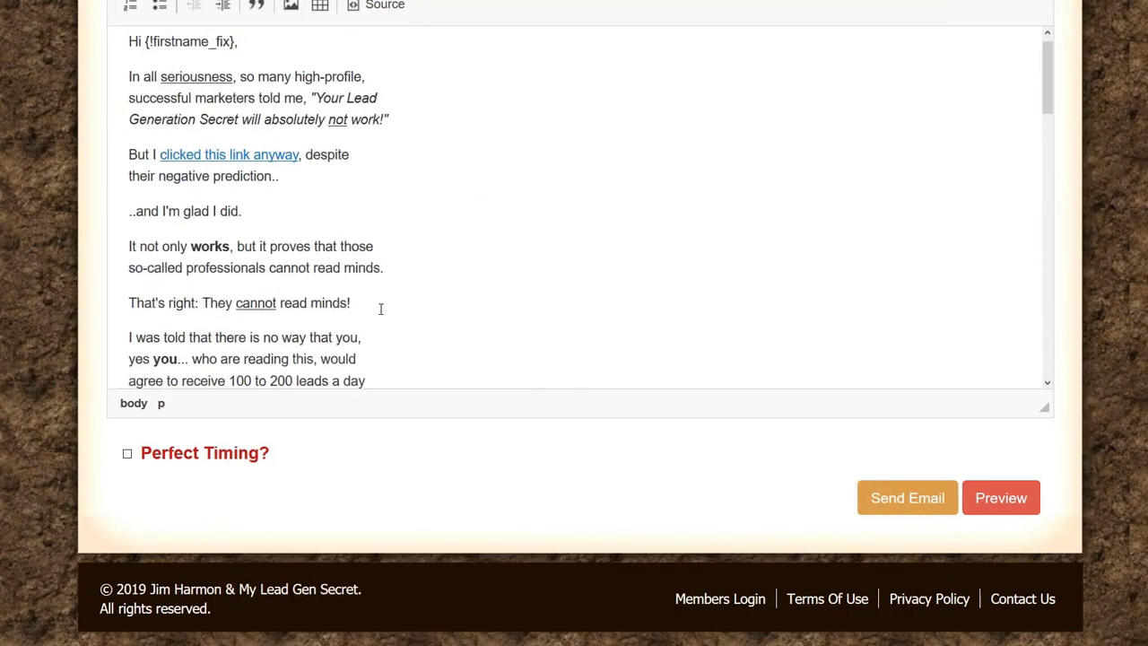
{"action": "scroll", "coordinate": [321, 412], "scroll_direction": "down", "scroll_amount": 6}
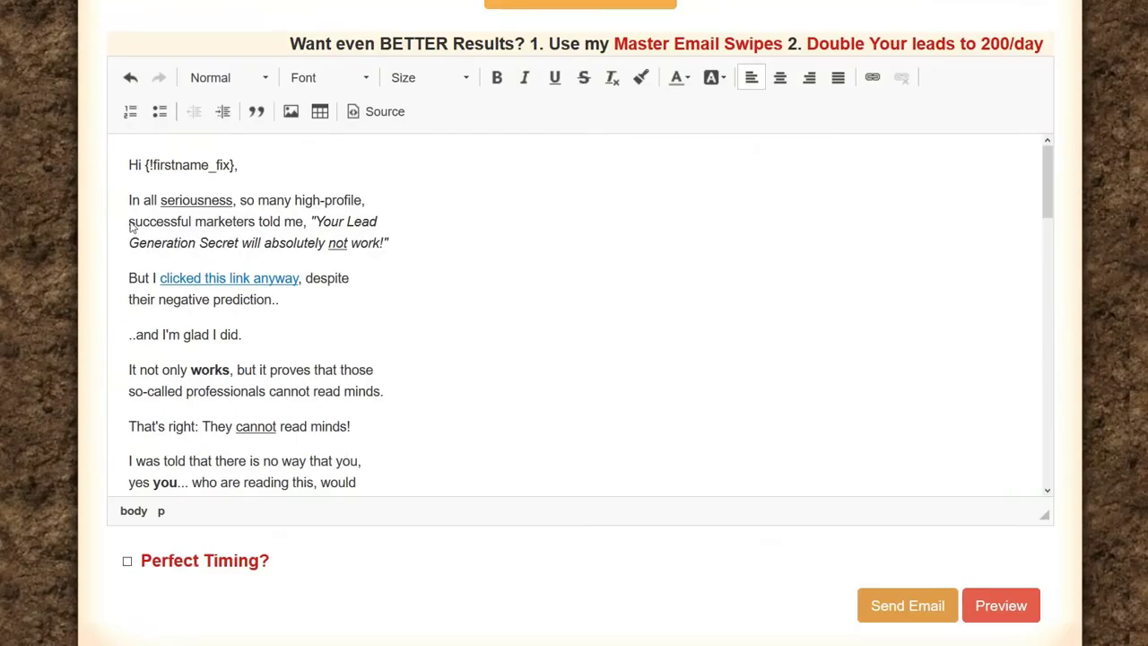
{"action": "scroll", "coordinate": [176, 199], "scroll_direction": "up", "scroll_amount": 4}
{"action": "scroll", "coordinate": [218, 254], "scroll_direction": "down", "scroll_amount": 4}
{"action": "key", "text": "ctrl+a"}
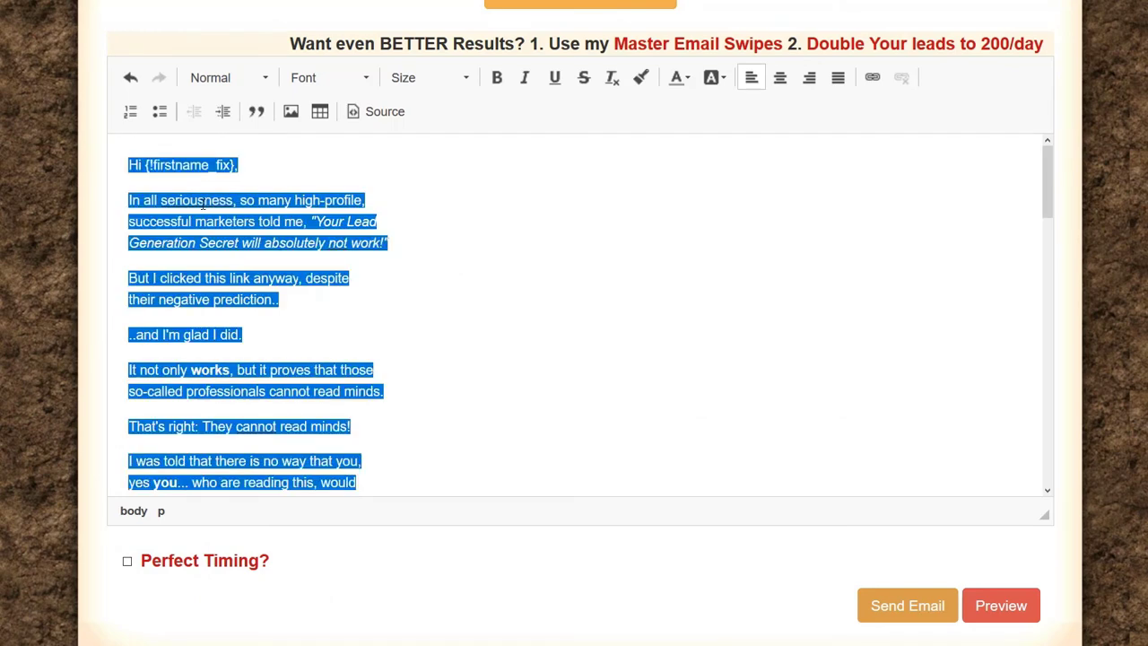
{"action": "scroll", "coordinate": [347, 229], "scroll_direction": "down", "scroll_amount": 10}
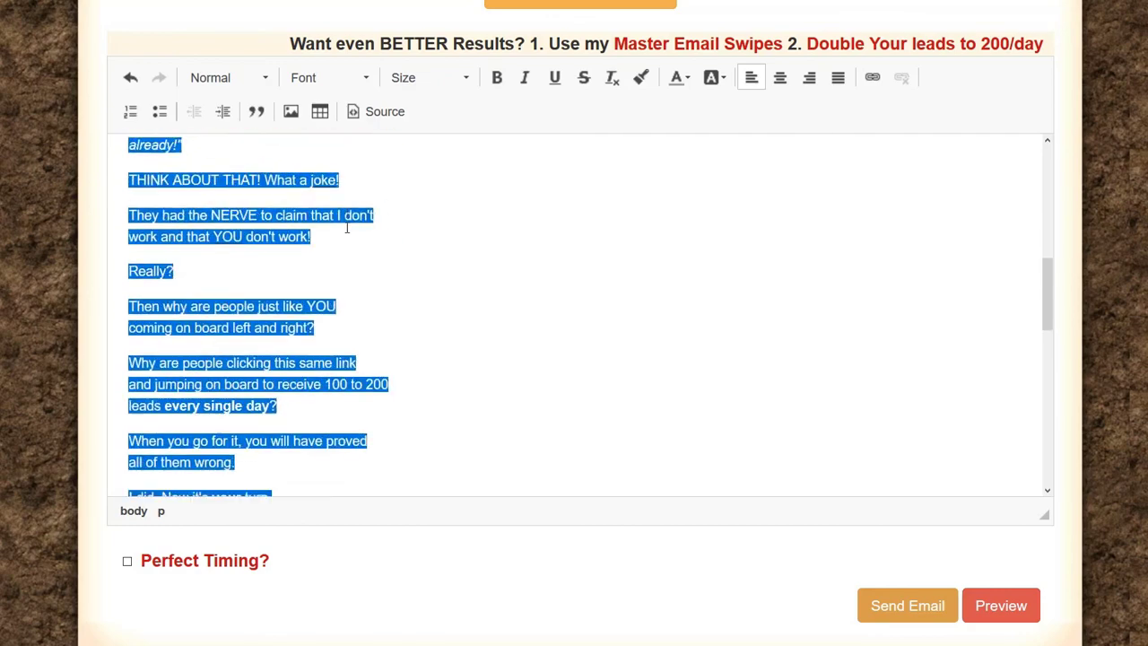
{"action": "scroll", "coordinate": [347, 229], "scroll_direction": "down", "scroll_amount": 10}
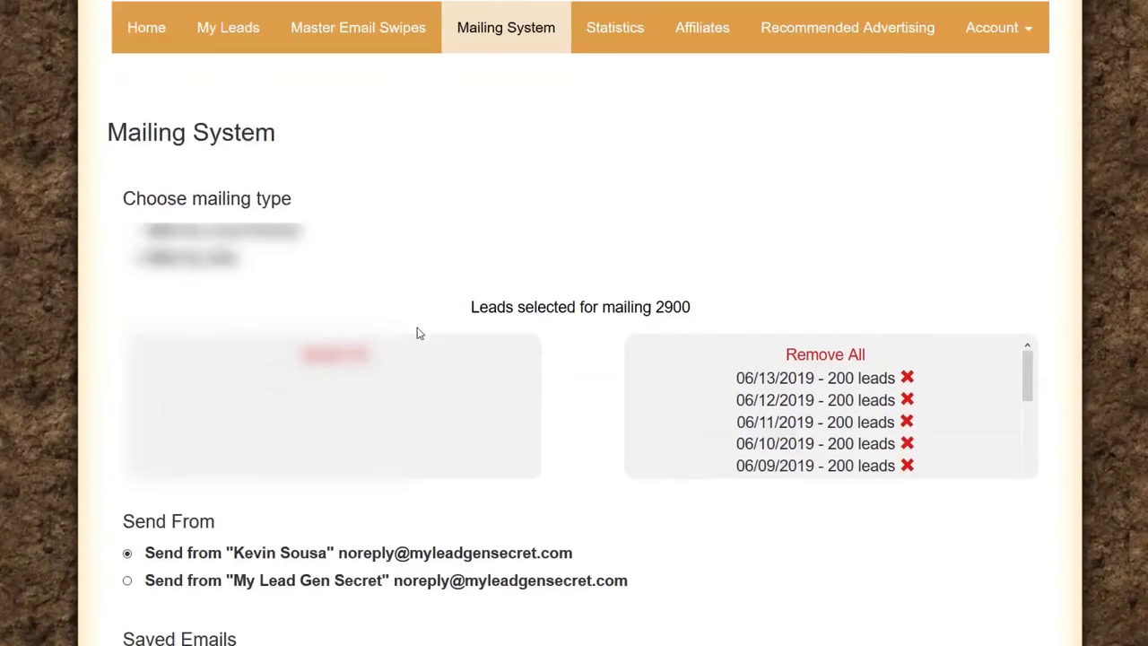
{"action": "scroll", "coordinate": [418, 331], "scroll_direction": "up", "scroll_amount": 2}
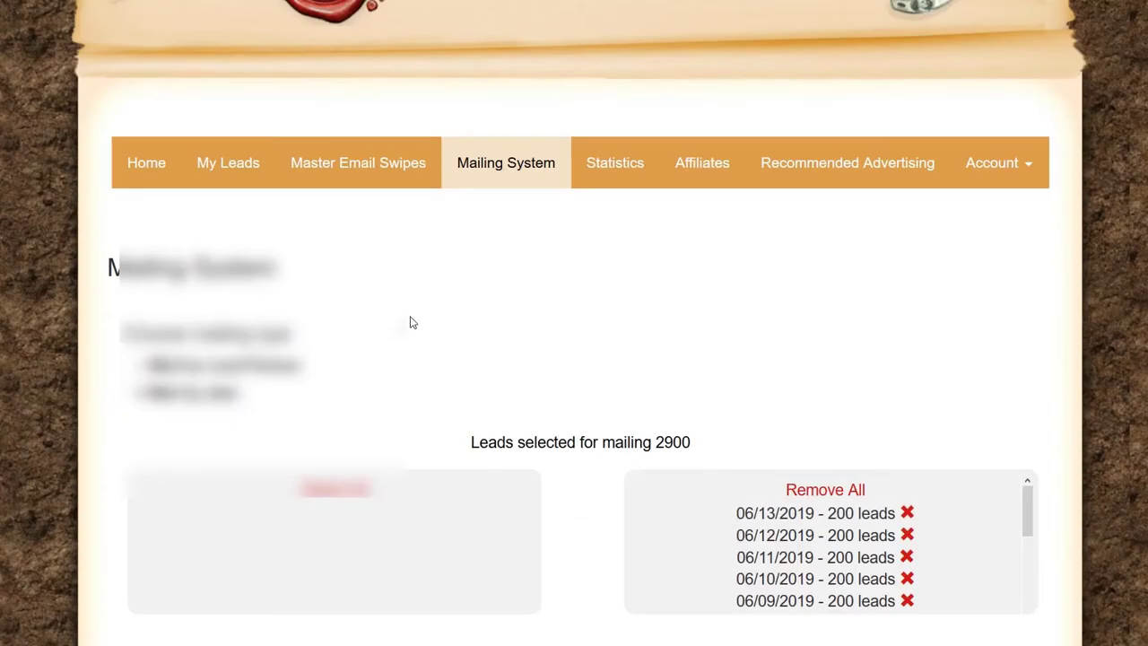
{"action": "scroll", "coordinate": [409, 322], "scroll_direction": "up", "scroll_amount": 1}
{"action": "scroll", "coordinate": [852, 326], "scroll_direction": "up", "scroll_amount": 1}
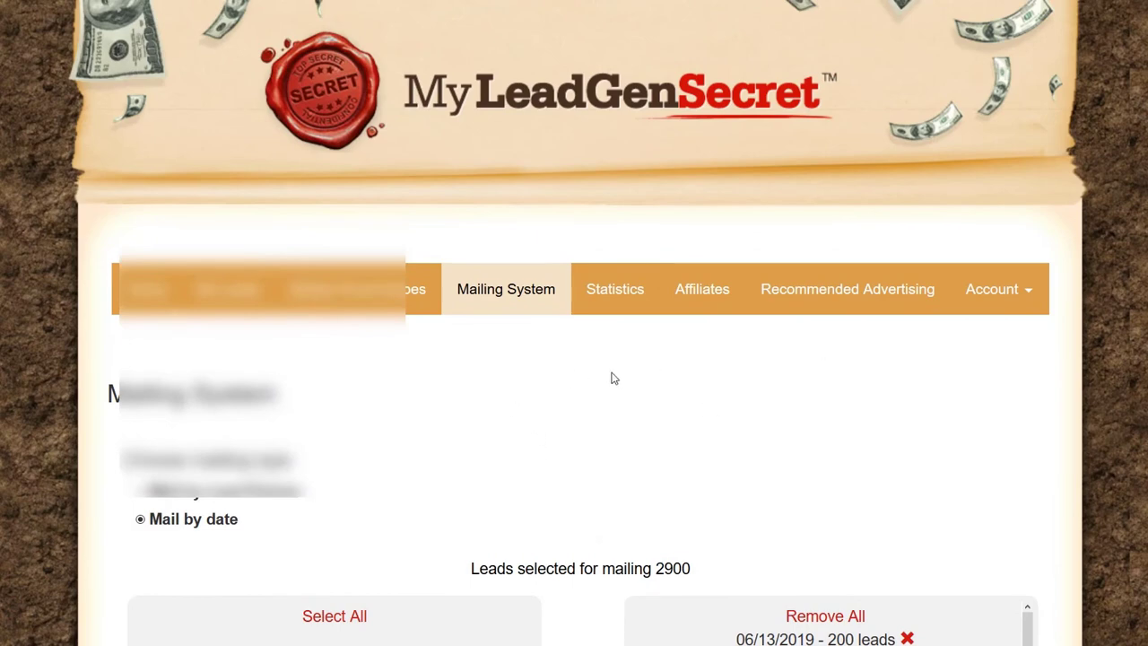
{"action": "scroll", "coordinate": [722, 287], "scroll_direction": "down", "scroll_amount": 5}
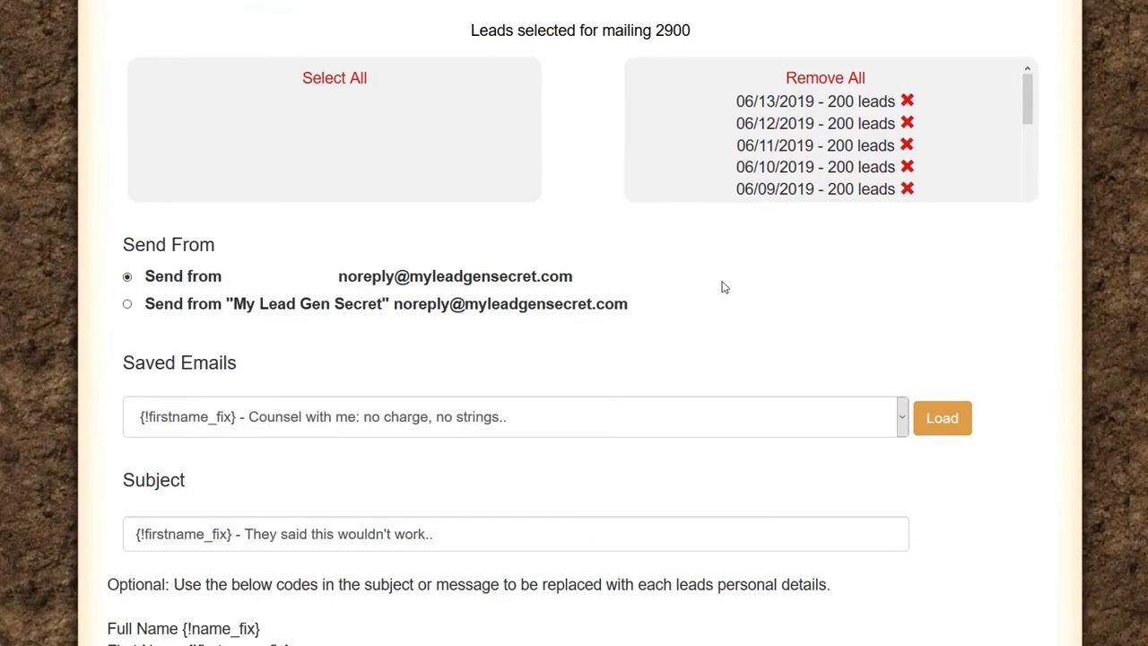
{"action": "scroll", "coordinate": [725, 296], "scroll_direction": "up", "scroll_amount": 1}
{"action": "scroll", "coordinate": [723, 296], "scroll_direction": "up", "scroll_amount": 4}
Step: Log out and back into the member account, then reopen the Mailing System page
{"action": "left_click", "coordinate": [1010, 184]}
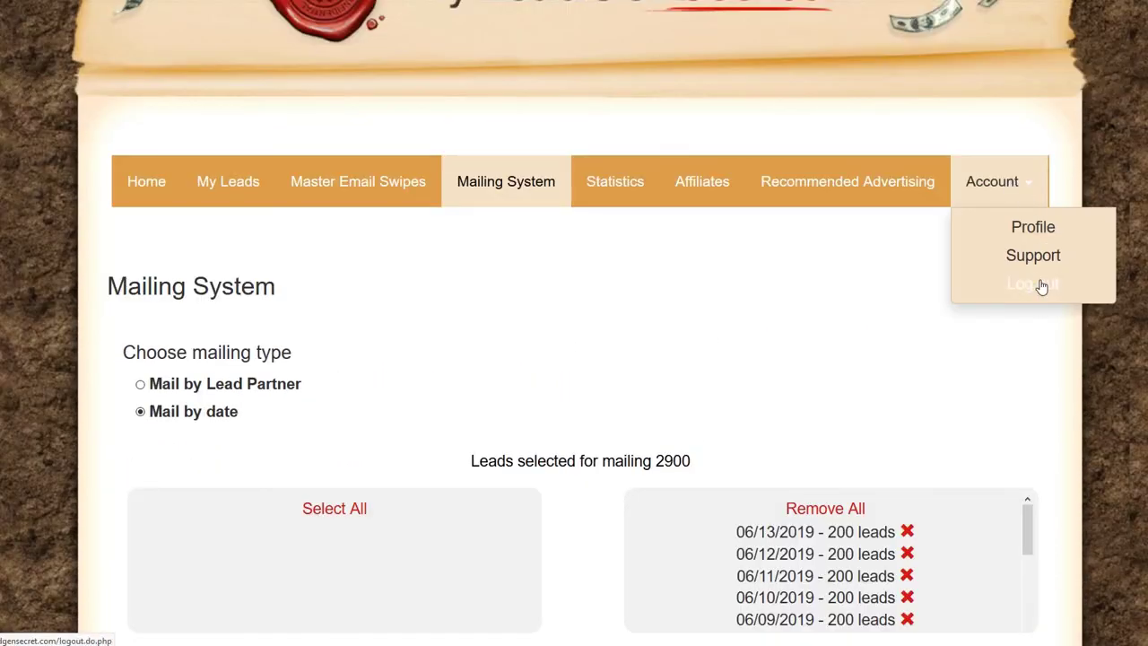
{"action": "left_click", "coordinate": [1040, 289]}
{"action": "left_click", "coordinate": [948, 35]}
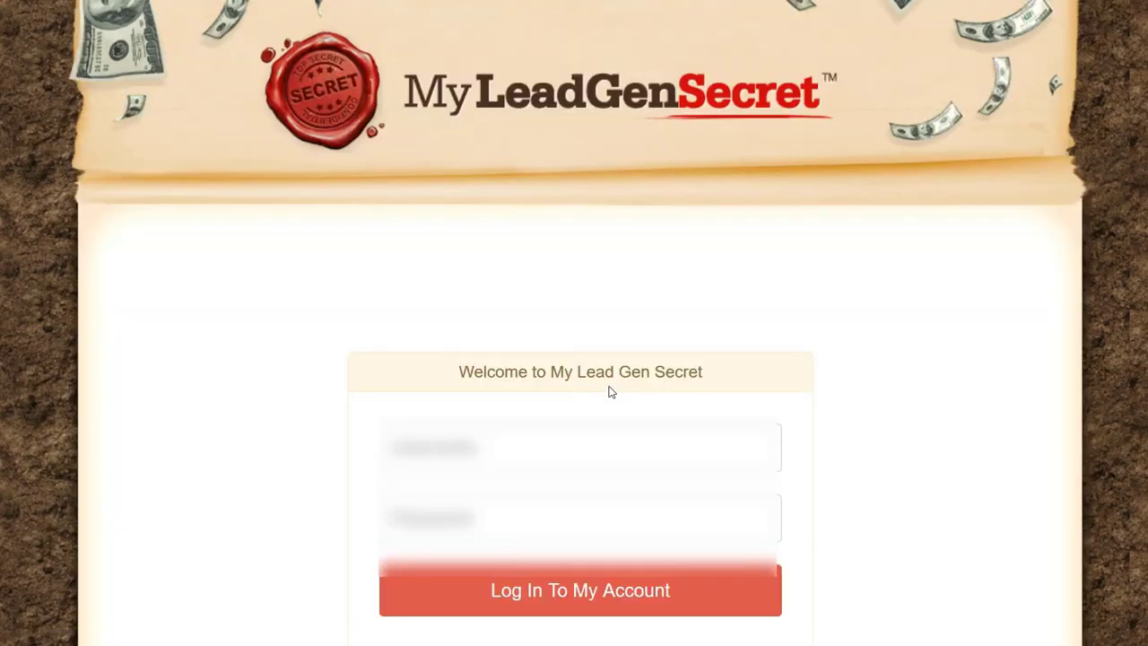
{"action": "left_click", "coordinate": [596, 587]}
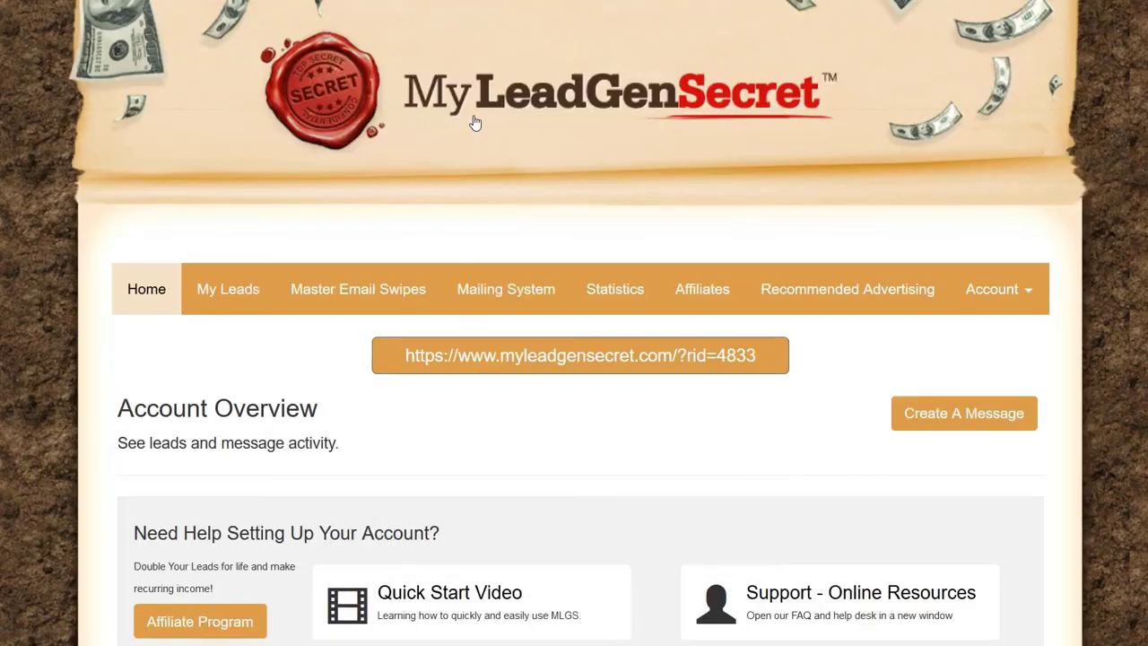
{"action": "left_click", "coordinate": [536, 292]}
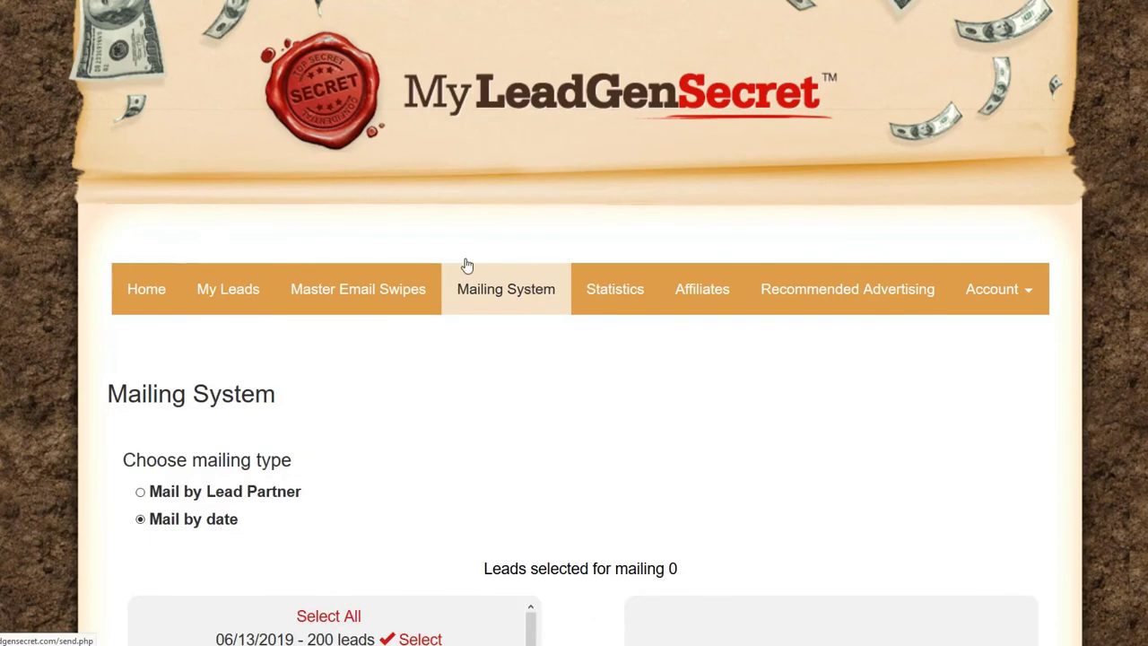
Step: Select every lead date for mailing and confirm the total reads 2900 leads
{"action": "scroll", "coordinate": [436, 269], "scroll_direction": "down", "scroll_amount": 3}
{"action": "scroll", "coordinate": [409, 260], "scroll_direction": "down", "scroll_amount": 5}
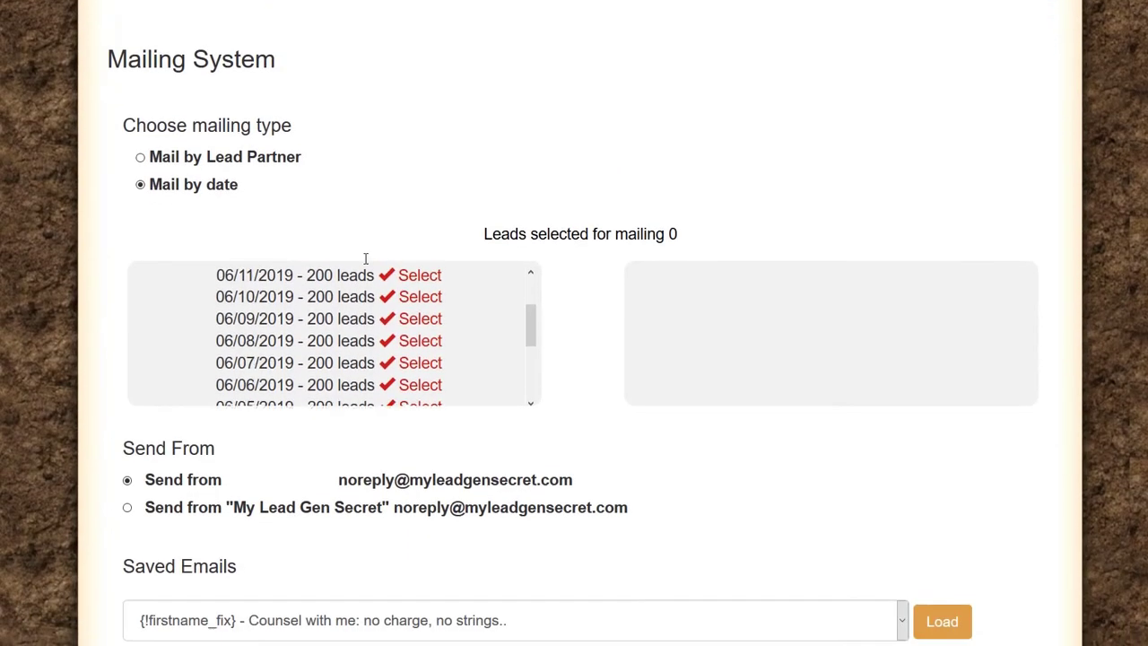
{"action": "scroll", "coordinate": [410, 225], "scroll_direction": "up", "scroll_amount": 5}
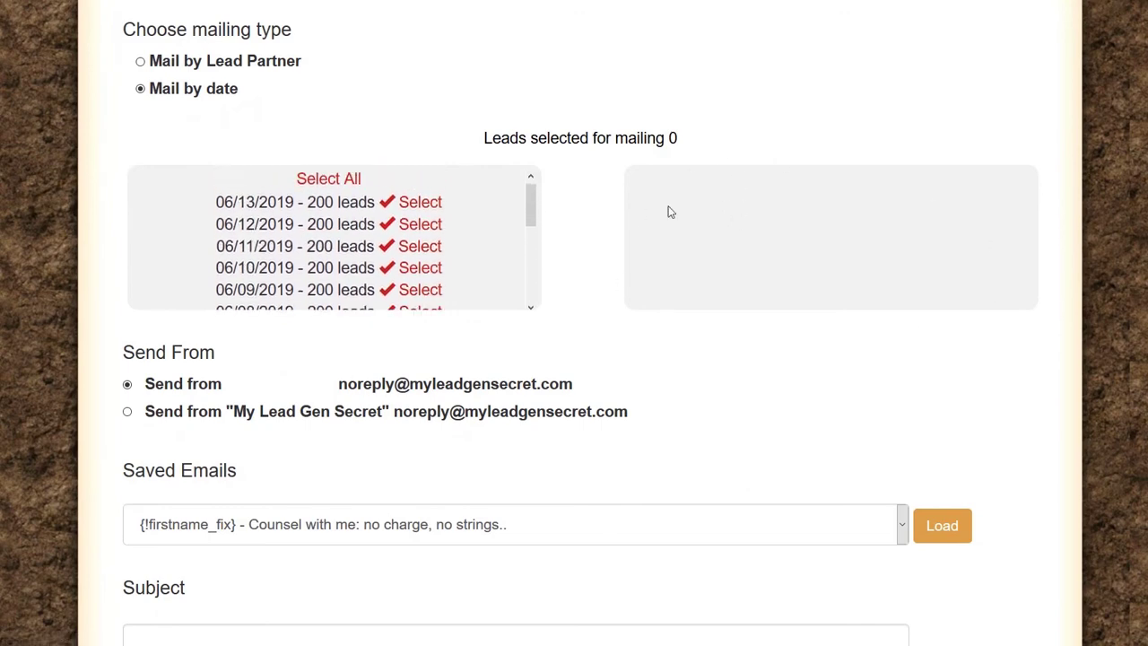
{"action": "left_click", "coordinate": [356, 181]}
{"action": "scroll", "coordinate": [469, 236], "scroll_direction": "down", "scroll_amount": 6}
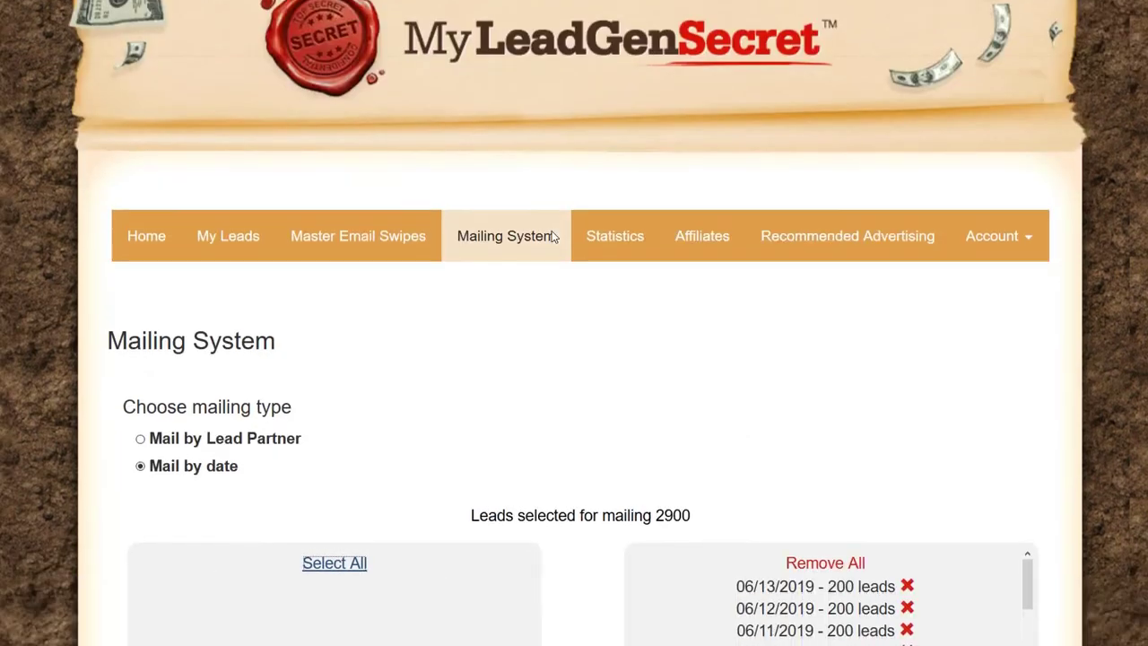
{"action": "scroll", "coordinate": [786, 251], "scroll_direction": "up", "scroll_amount": 2}
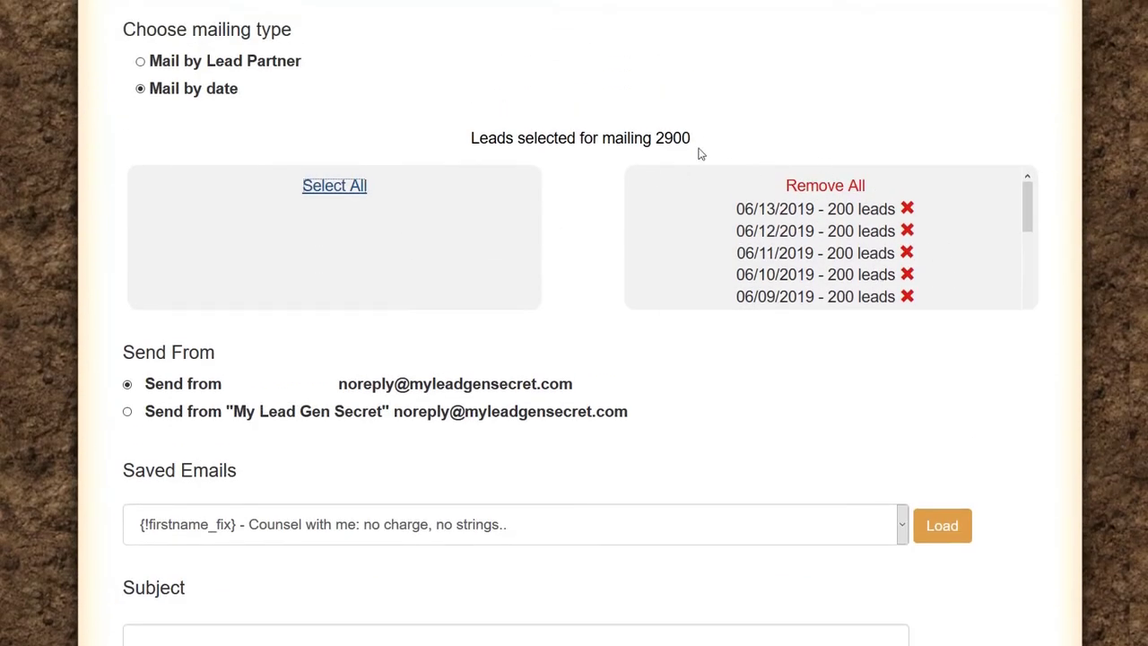
{"action": "left_click_drag", "start_coordinate": [699, 143], "coordinate": [464, 166]}
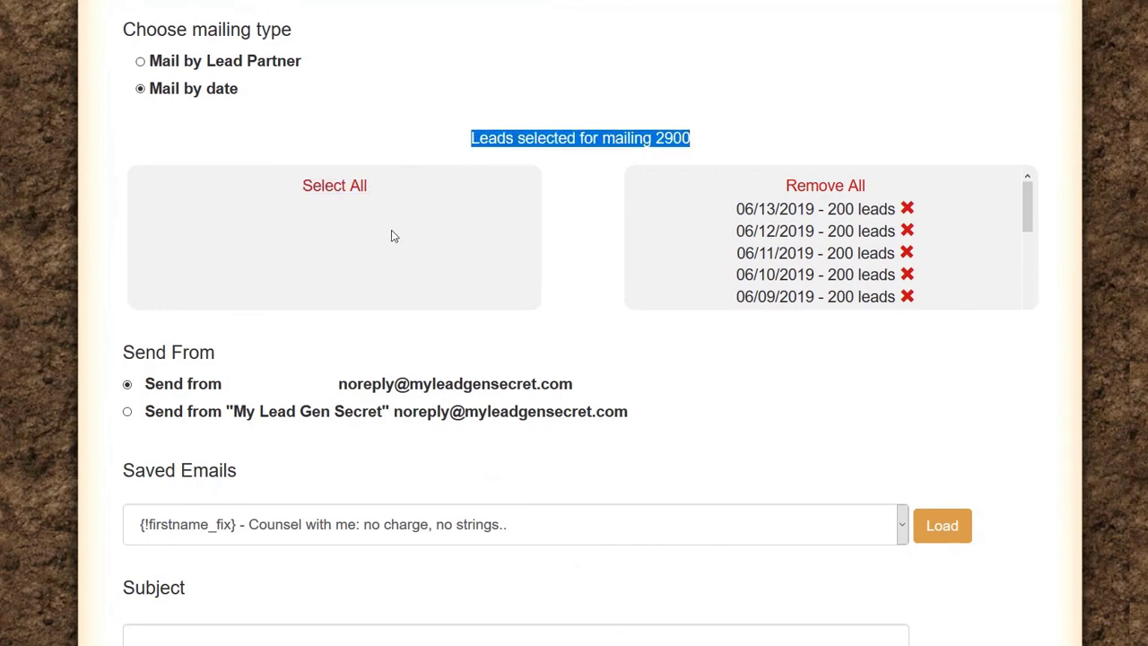
{"action": "scroll", "coordinate": [359, 264], "scroll_direction": "down", "scroll_amount": 9}
Step: Delete the placeholder body text and paste the prepared 'Hi {!firstname_fix},' email with its photo
{"action": "scroll", "coordinate": [277, 302], "scroll_direction": "down", "scroll_amount": 6}
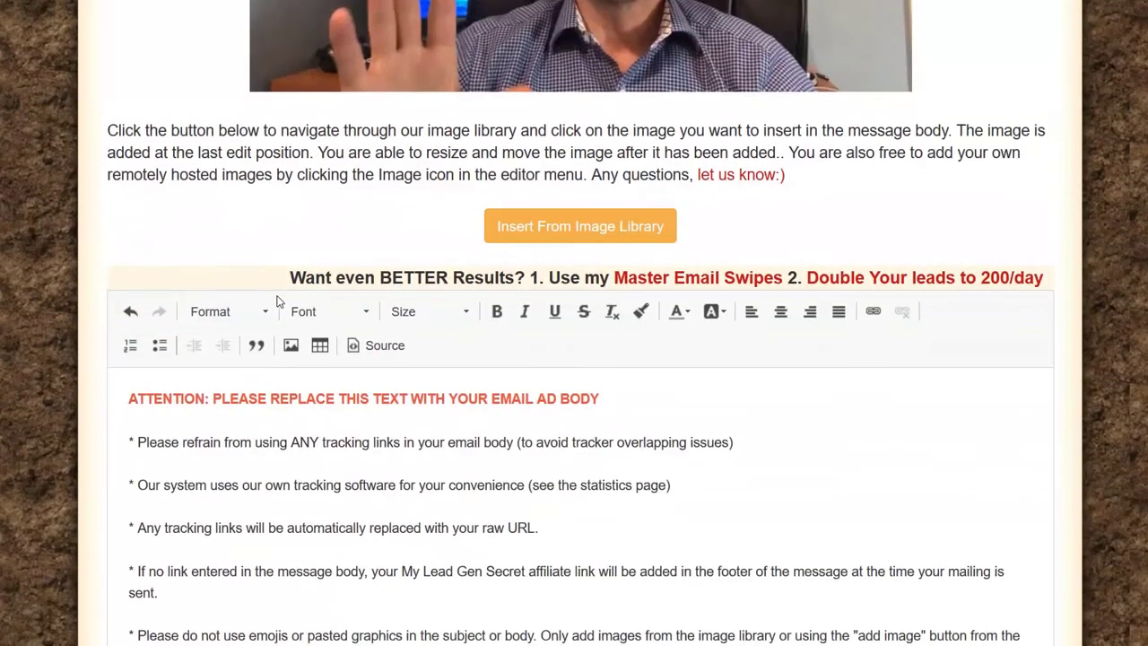
{"action": "left_click_drag", "start_coordinate": [235, 565], "coordinate": [69, 282]}
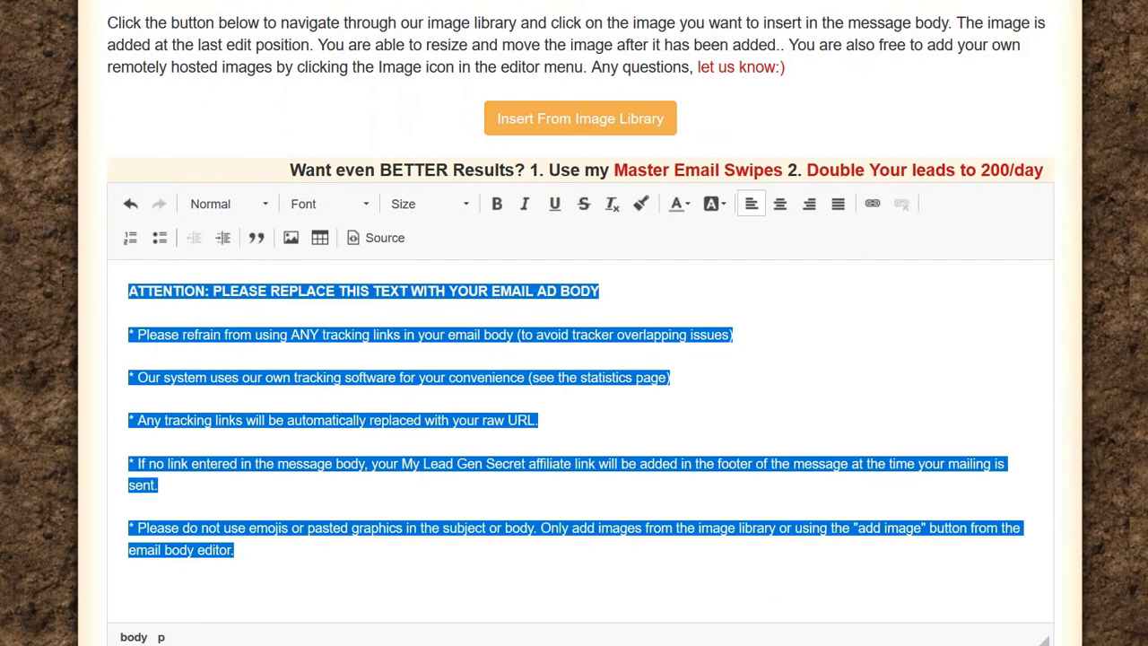
{"action": "key", "text": "Delete"}
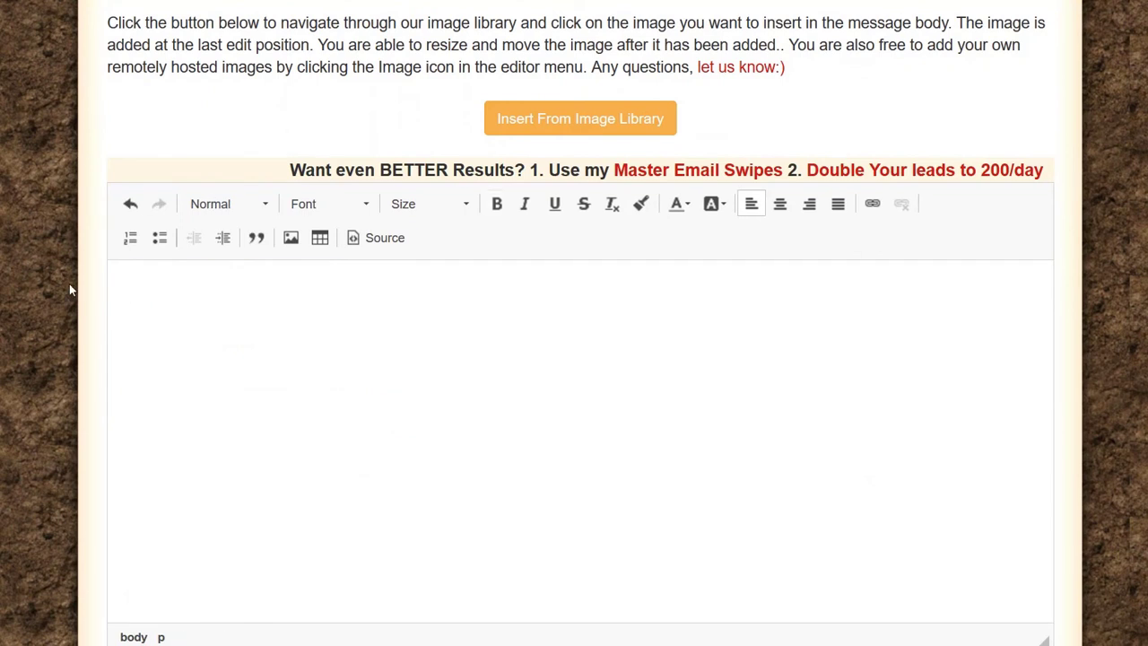
{"action": "key", "text": "ctrl+v"}
{"action": "scroll", "coordinate": [203, 448], "scroll_direction": "up", "scroll_amount": 15}
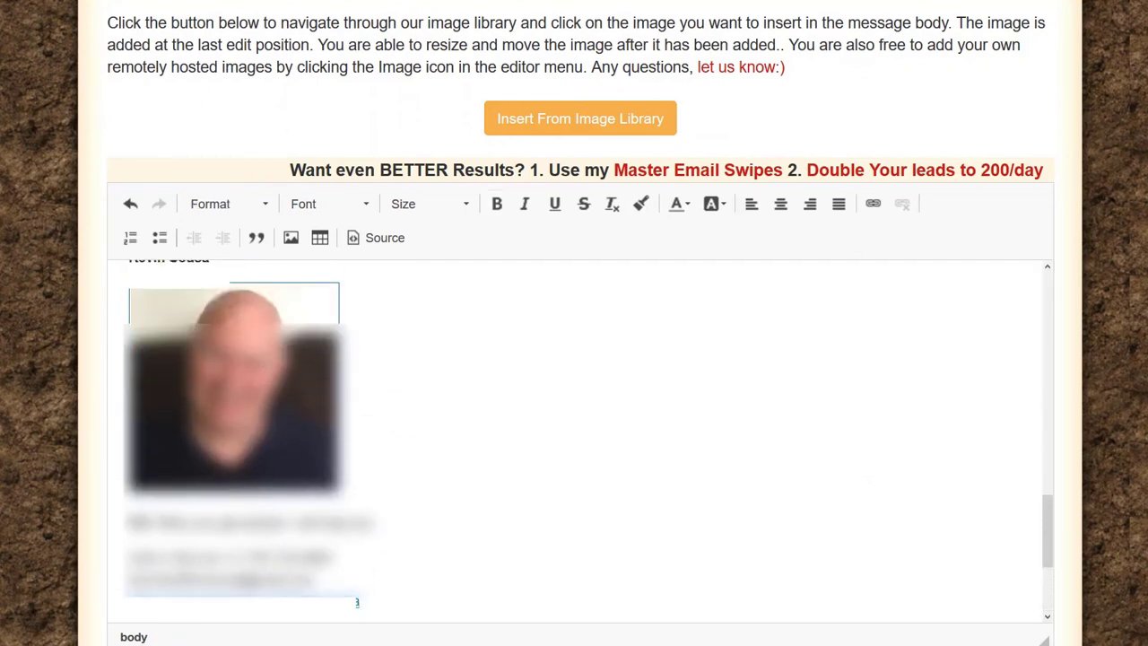
{"action": "scroll", "coordinate": [203, 447], "scroll_direction": "up", "scroll_amount": 3}
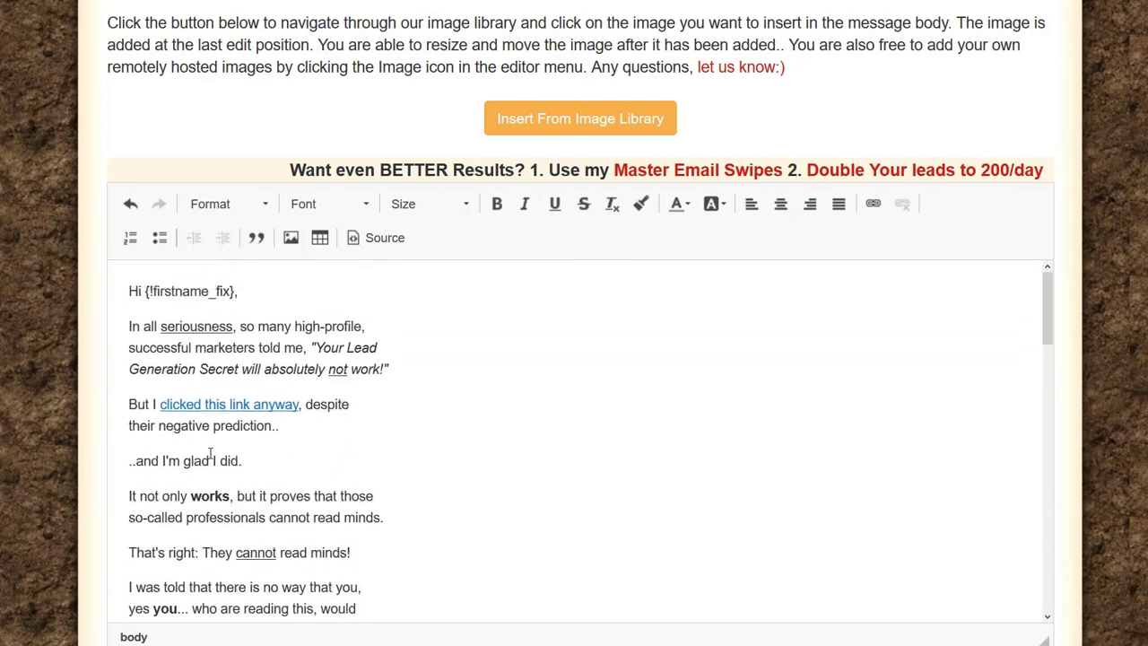
{"action": "scroll", "coordinate": [326, 484], "scroll_direction": "up", "scroll_amount": 8}
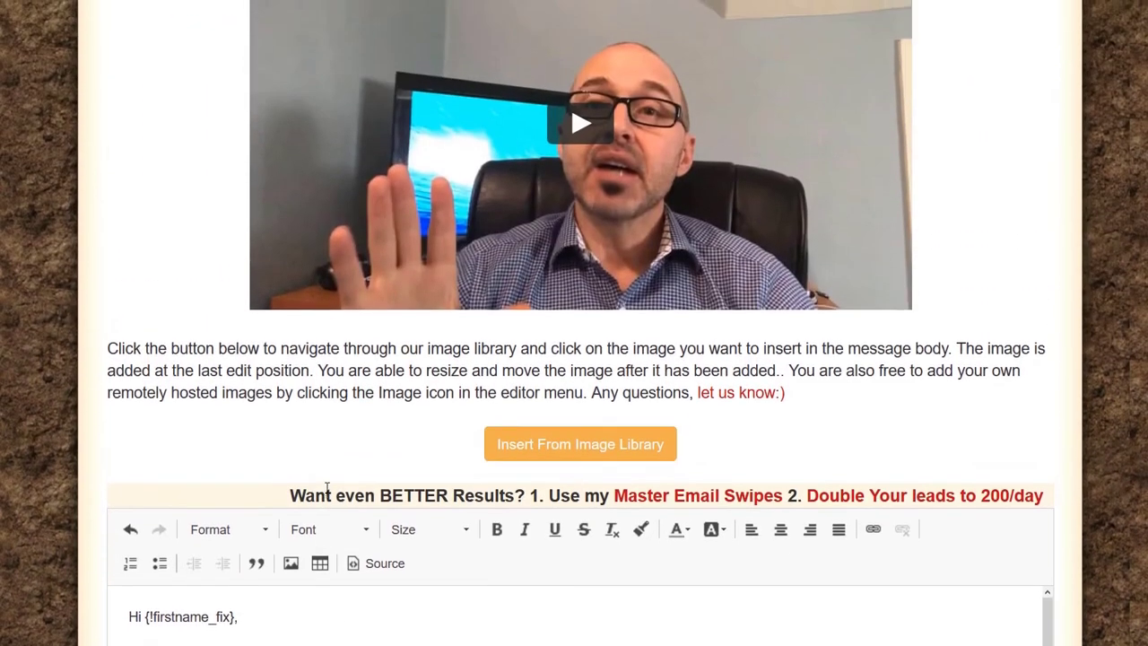
{"action": "scroll", "coordinate": [215, 299], "scroll_direction": "up", "scroll_amount": 4}
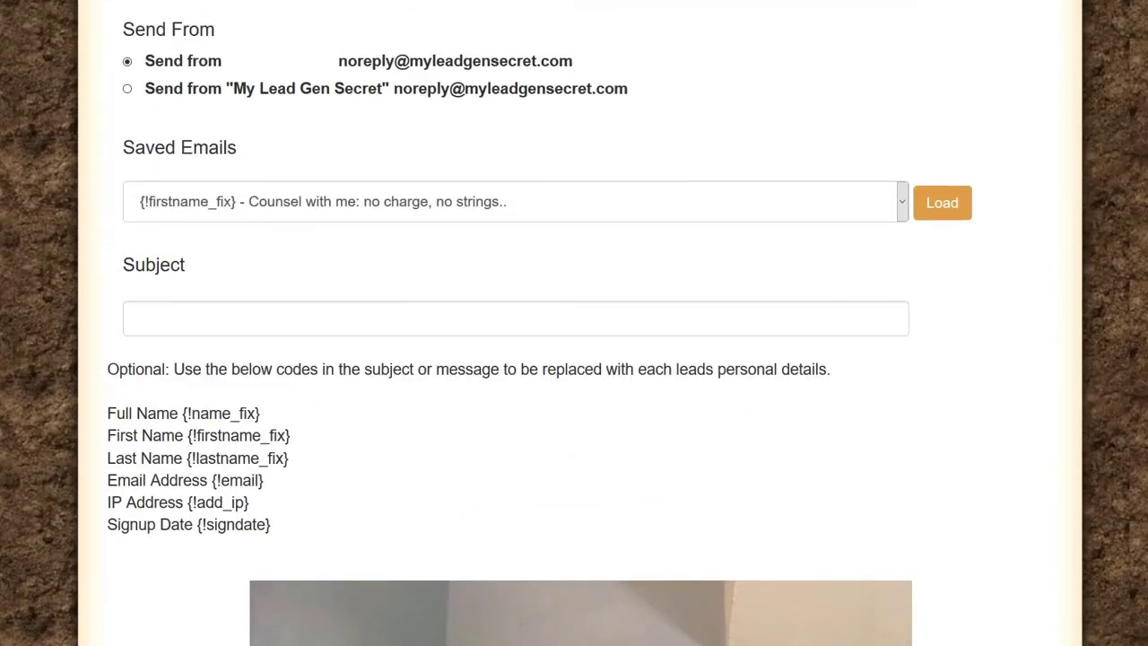
Step: Paste the subject "{!firstname_fix} - They said this wouldn't work.." from the LEADS-MLGS notes into Subject
{"action": "key", "text": "alt+Tab"}
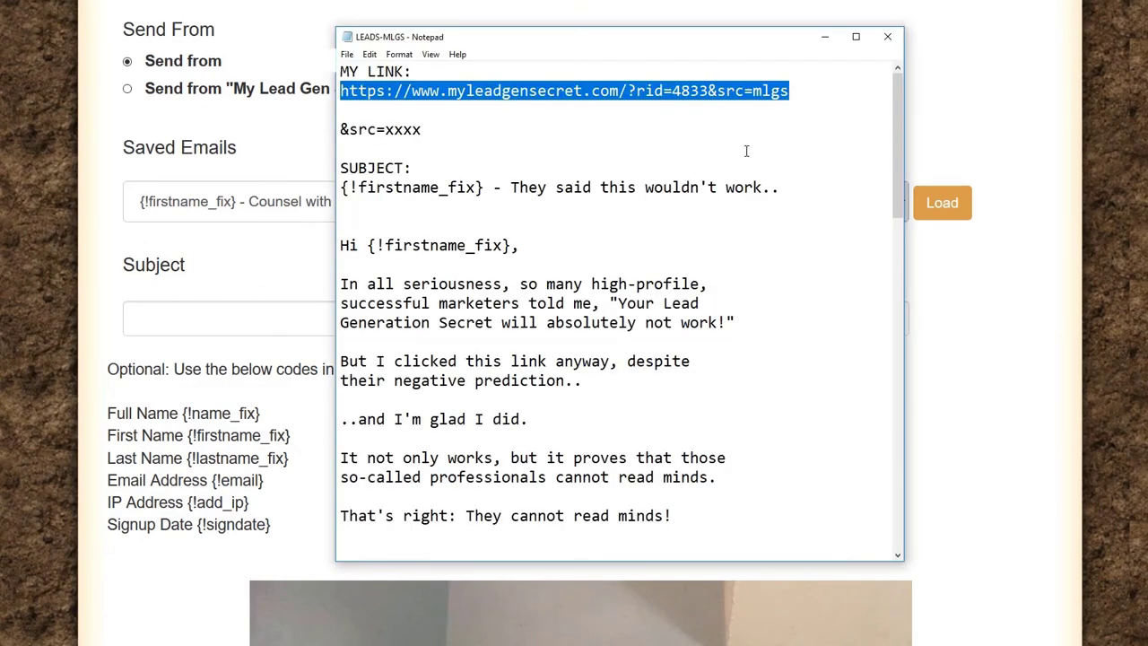
{"action": "left_click_drag", "start_coordinate": [784, 189], "coordinate": [334, 185]}
{"action": "key", "text": "ctrl+c"}
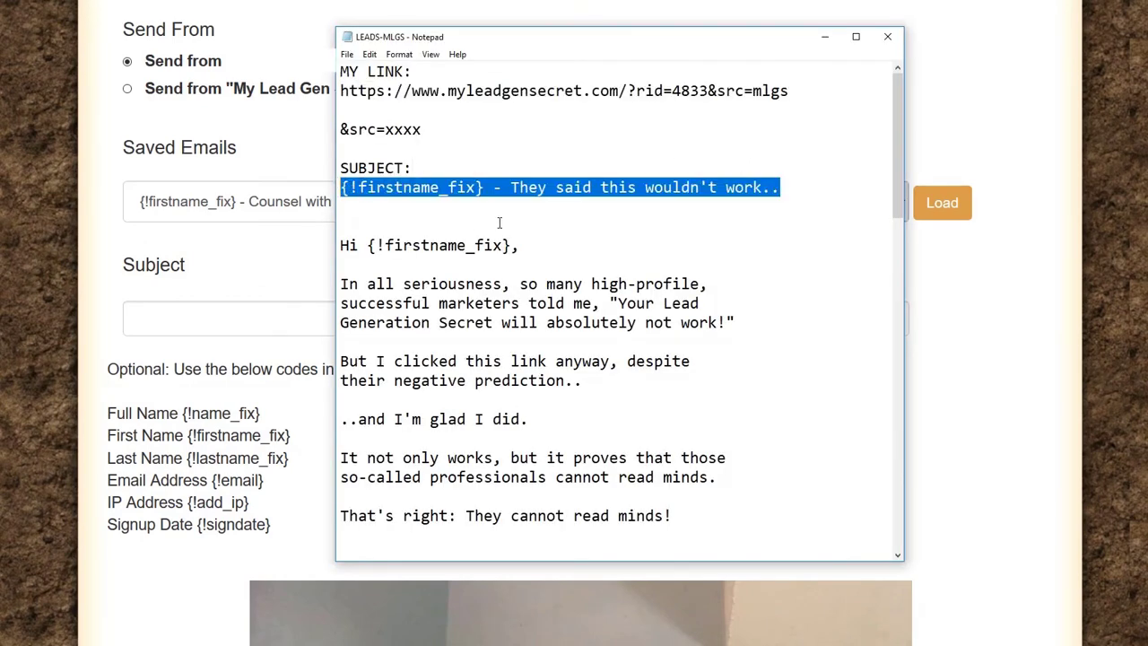
{"action": "left_click", "coordinate": [253, 315]}
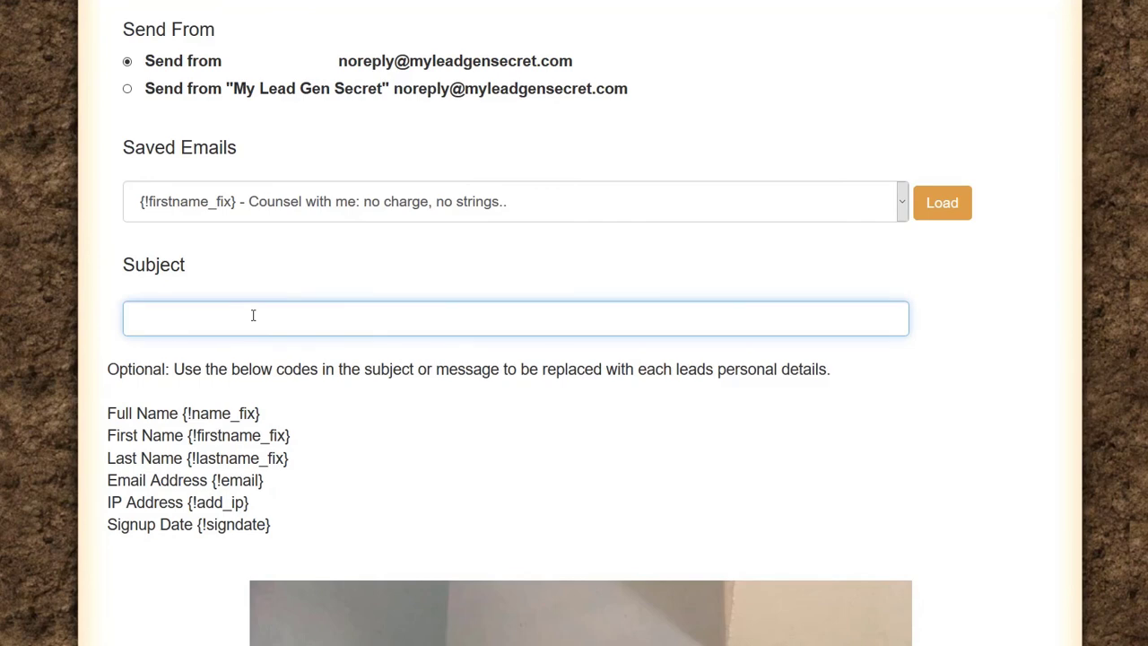
{"action": "key", "text": "ctrl+v"}
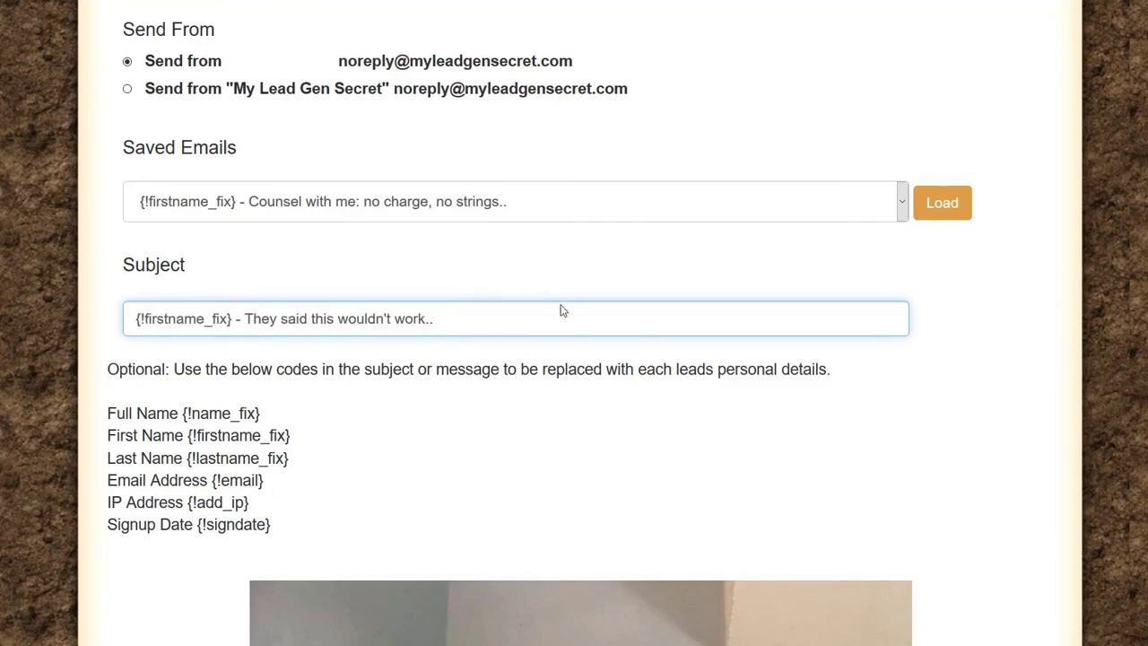
{"action": "scroll", "coordinate": [786, 381], "scroll_direction": "down", "scroll_amount": 10}
{"action": "scroll", "coordinate": [786, 381], "scroll_direction": "down", "scroll_amount": 15}
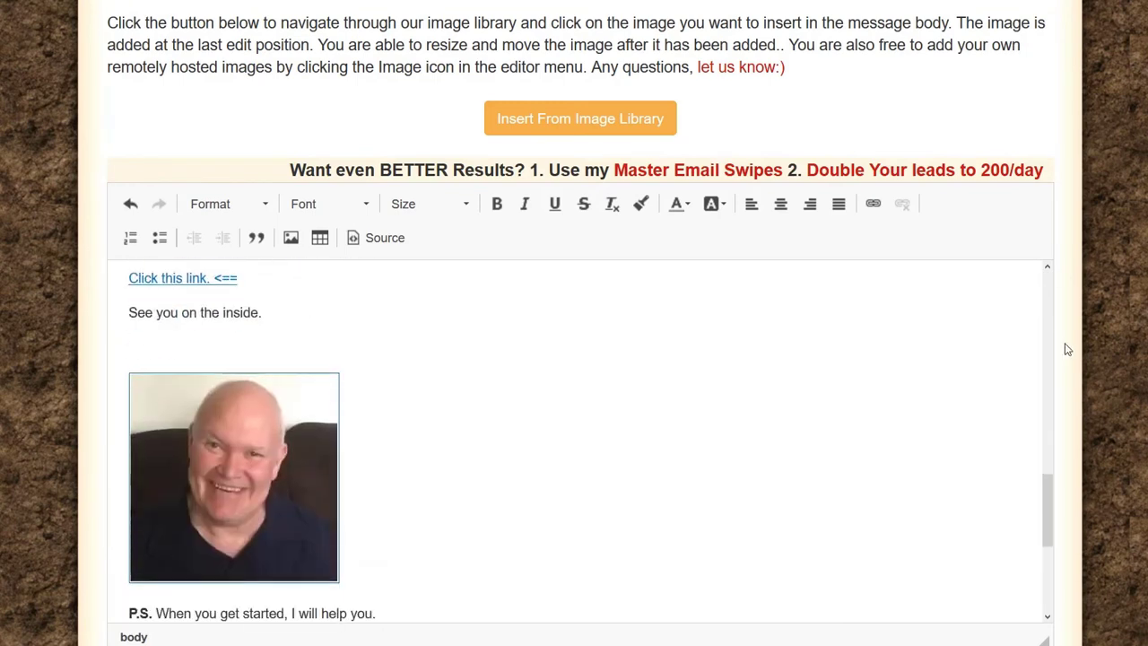
{"action": "scroll", "coordinate": [1063, 347], "scroll_direction": "down", "scroll_amount": 5}
{"action": "left_click", "coordinate": [988, 496]}
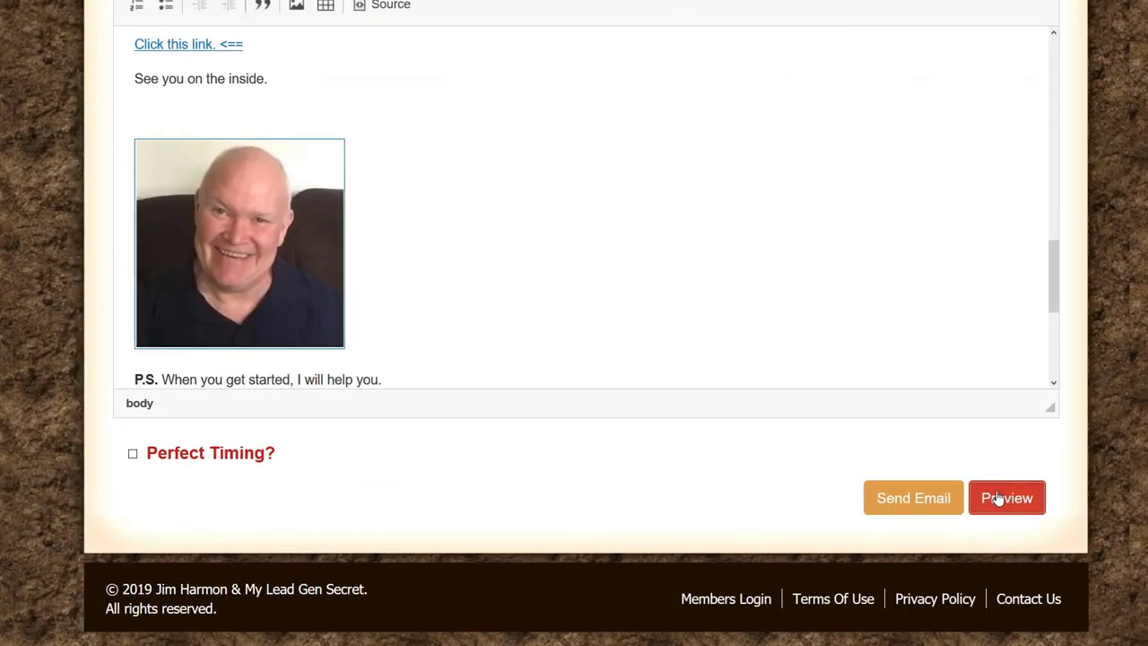
{"action": "scroll", "coordinate": [422, 274], "scroll_direction": "down", "scroll_amount": 10}
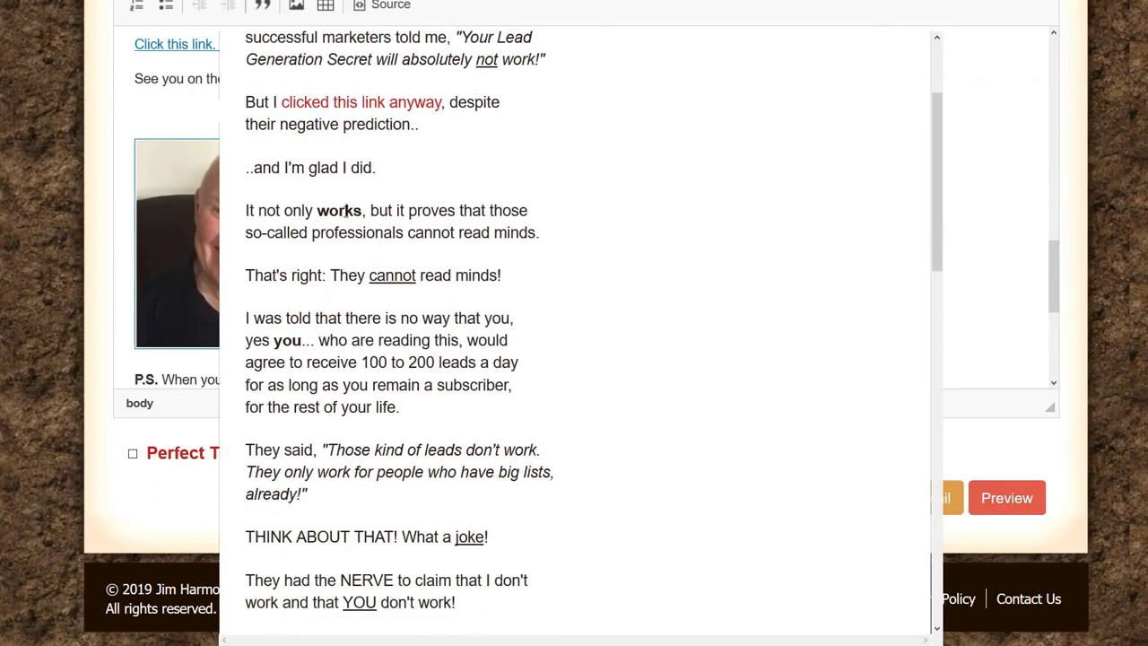
{"action": "scroll", "coordinate": [564, 261], "scroll_direction": "down", "scroll_amount": 5}
{"action": "scroll", "coordinate": [530, 321], "scroll_direction": "up", "scroll_amount": 15}
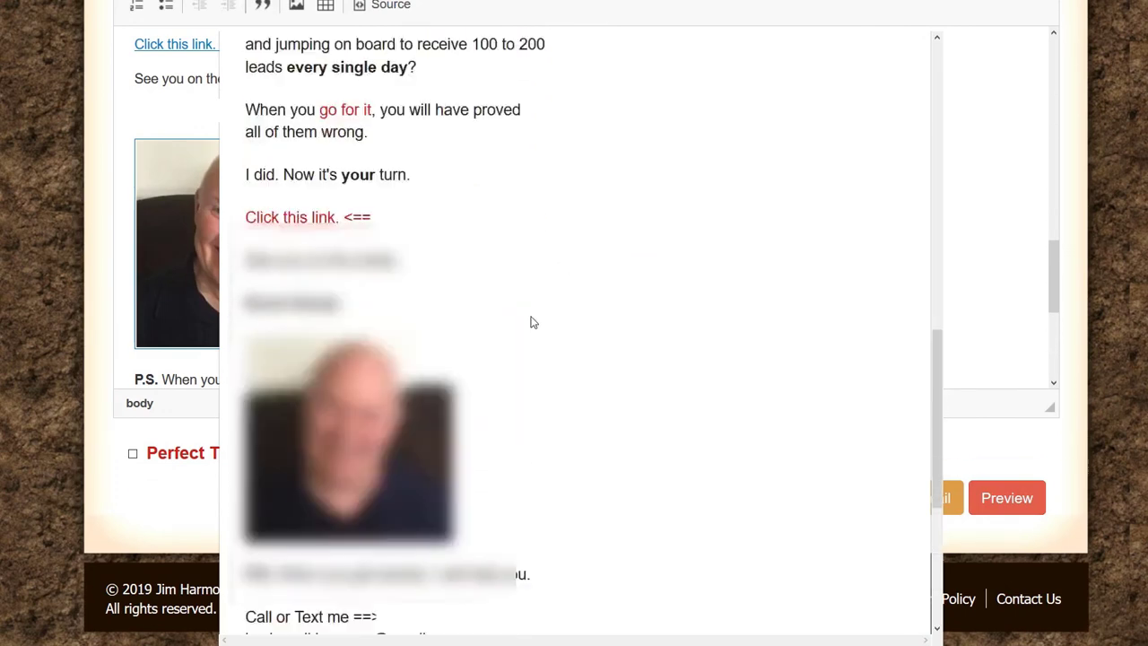
{"action": "scroll", "coordinate": [917, 438], "scroll_direction": "down", "scroll_amount": 15}
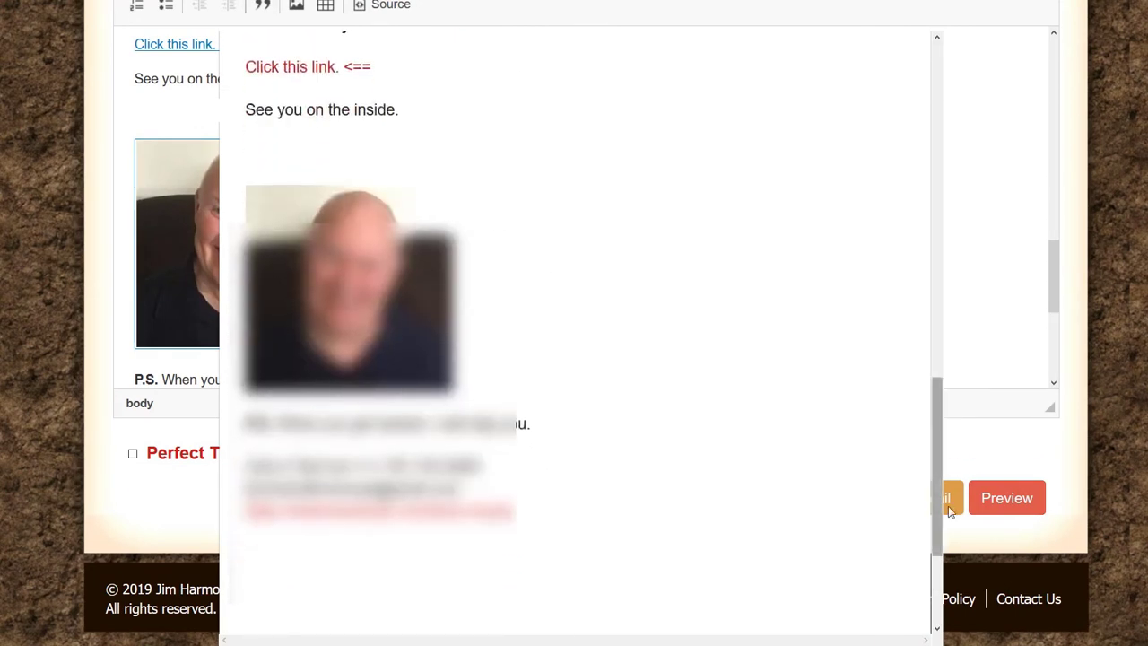
{"action": "left_click", "coordinate": [882, 570]}
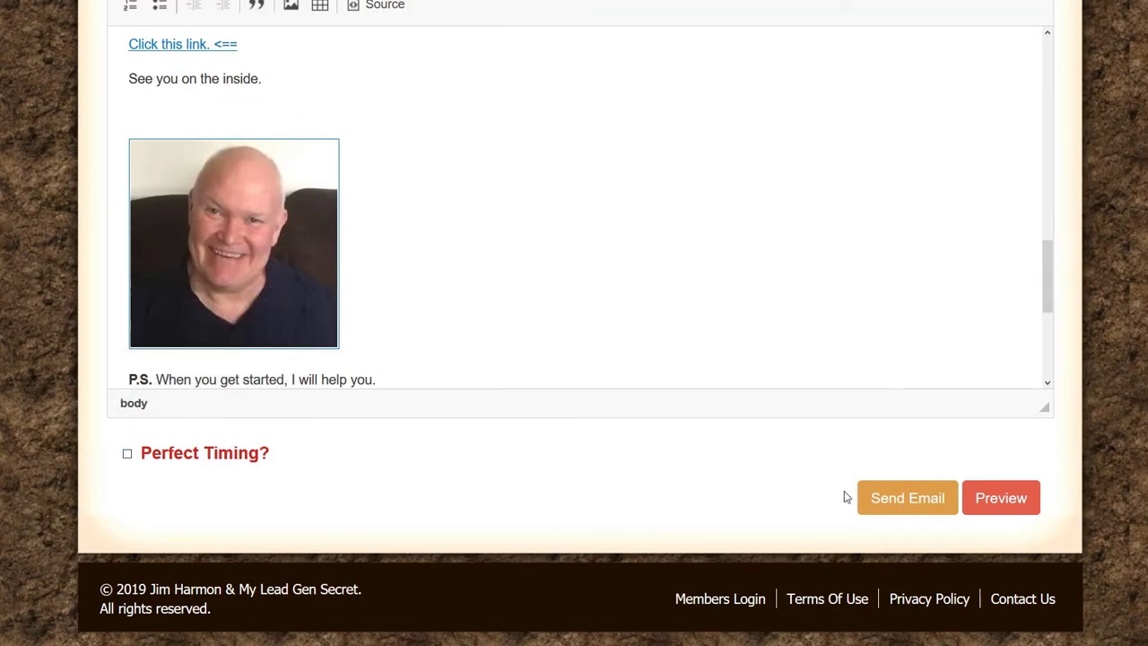
Step: Send the email to the 2900 selected leads and confirm it is queued
{"action": "left_click", "coordinate": [904, 500]}
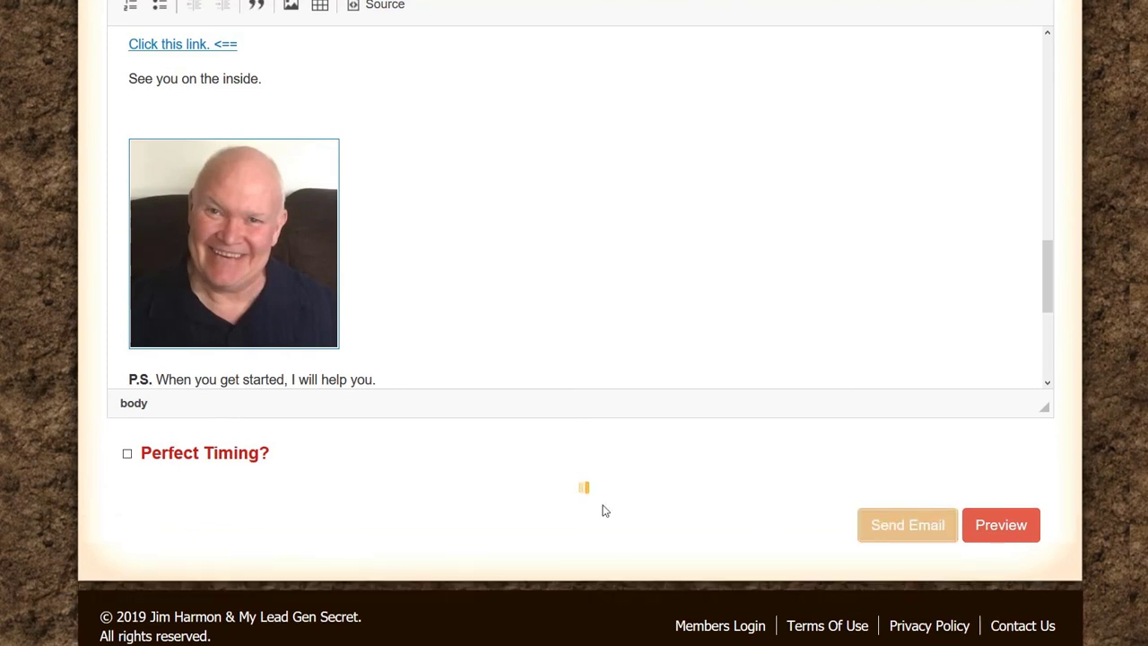
{"action": "scroll", "coordinate": [605, 510], "scroll_direction": "down", "scroll_amount": 1}
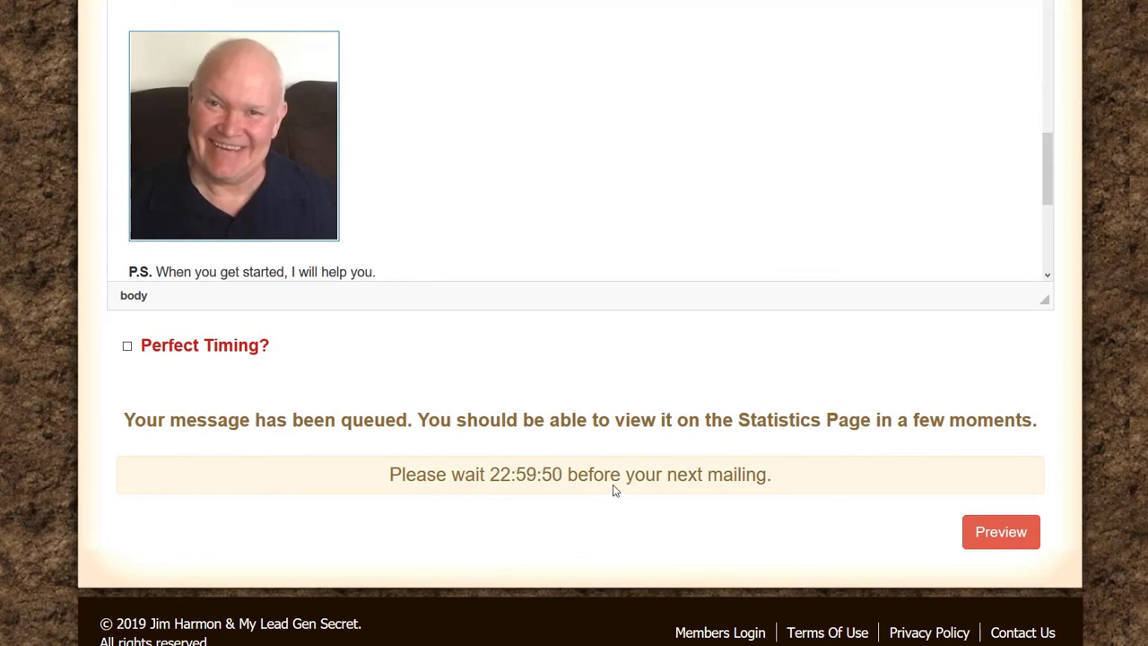
{"action": "scroll", "coordinate": [590, 448], "scroll_direction": "up", "scroll_amount": 15}
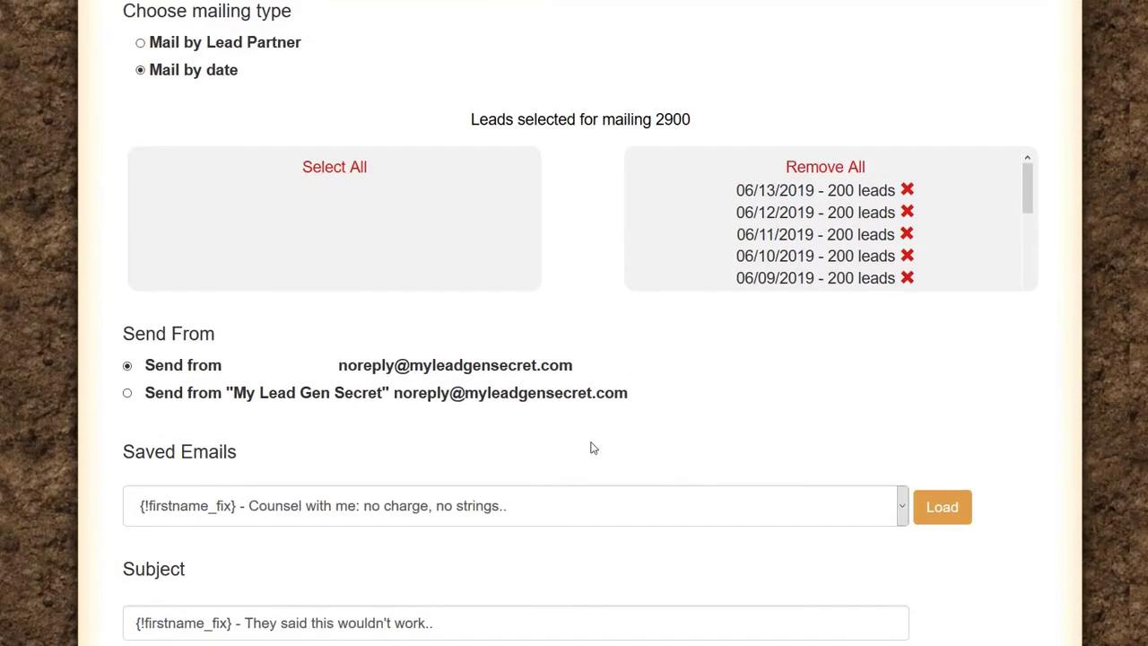
{"action": "scroll", "coordinate": [359, 376], "scroll_direction": "down", "scroll_amount": 3}
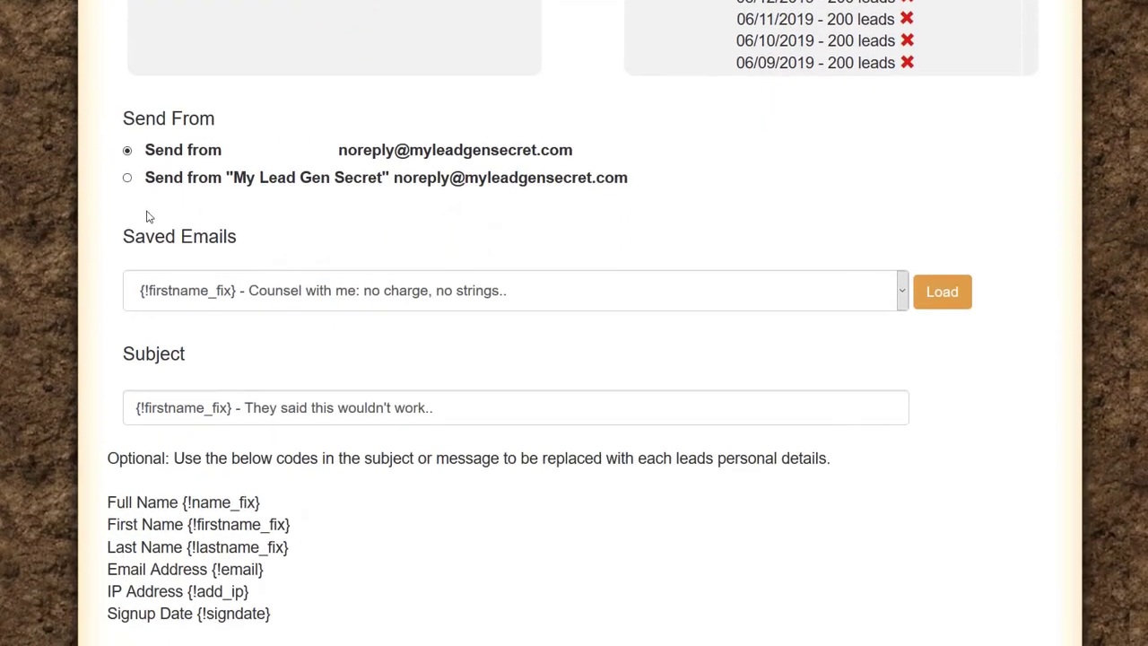
{"action": "scroll", "coordinate": [520, 353], "scroll_direction": "up", "scroll_amount": 6}
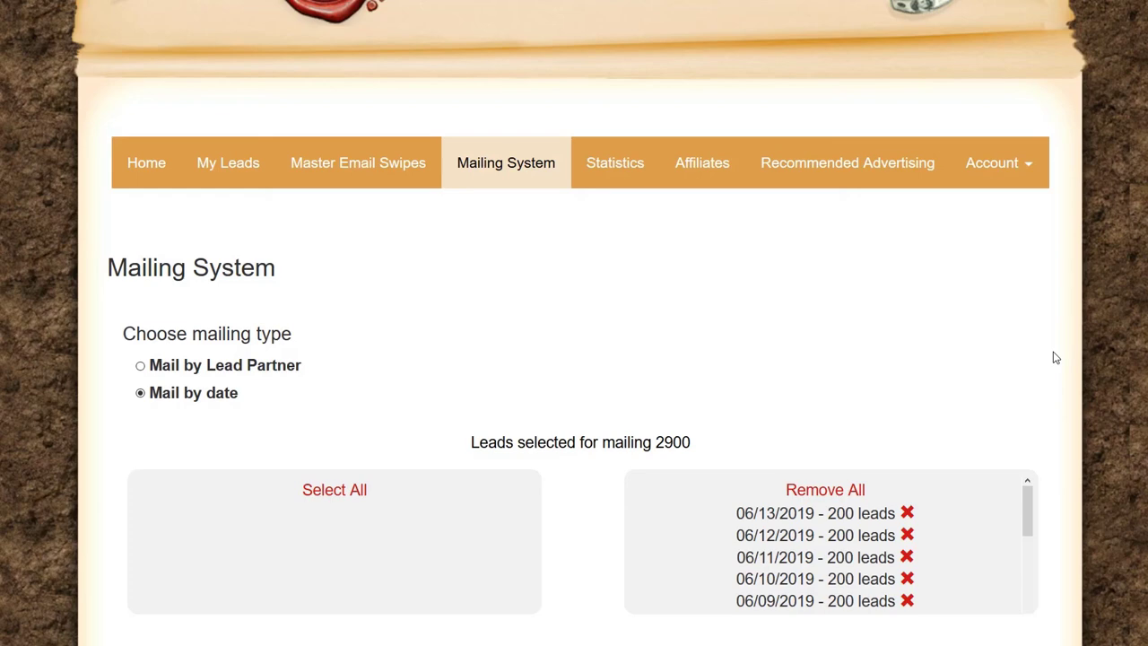
{"action": "scroll", "coordinate": [1055, 357], "scroll_direction": "up", "scroll_amount": 2}
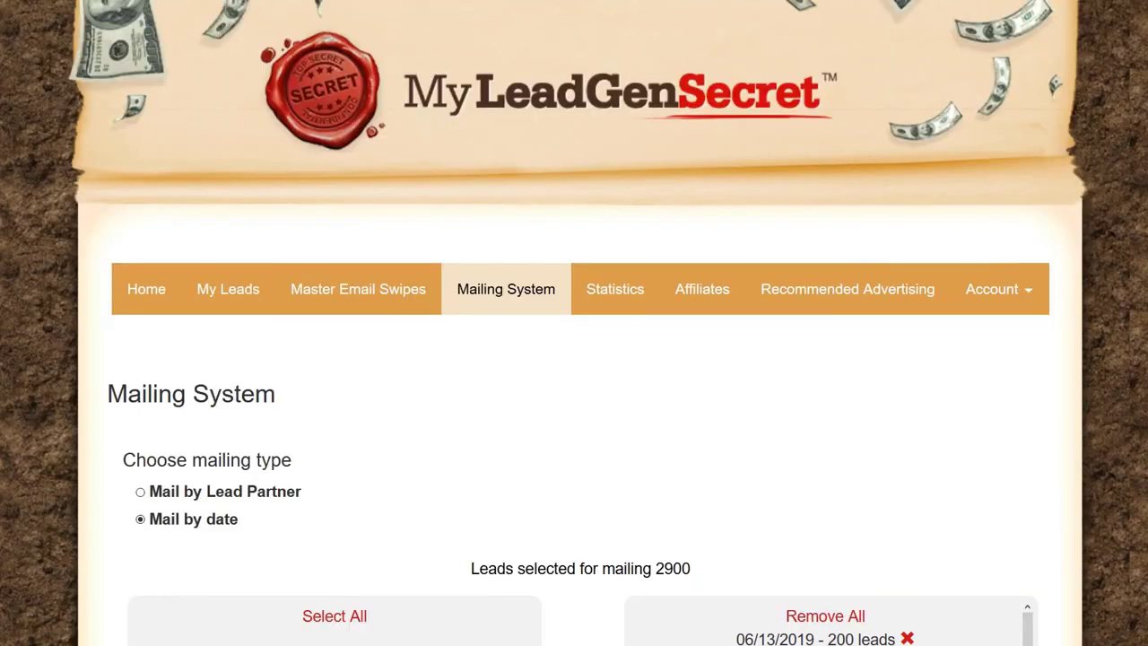